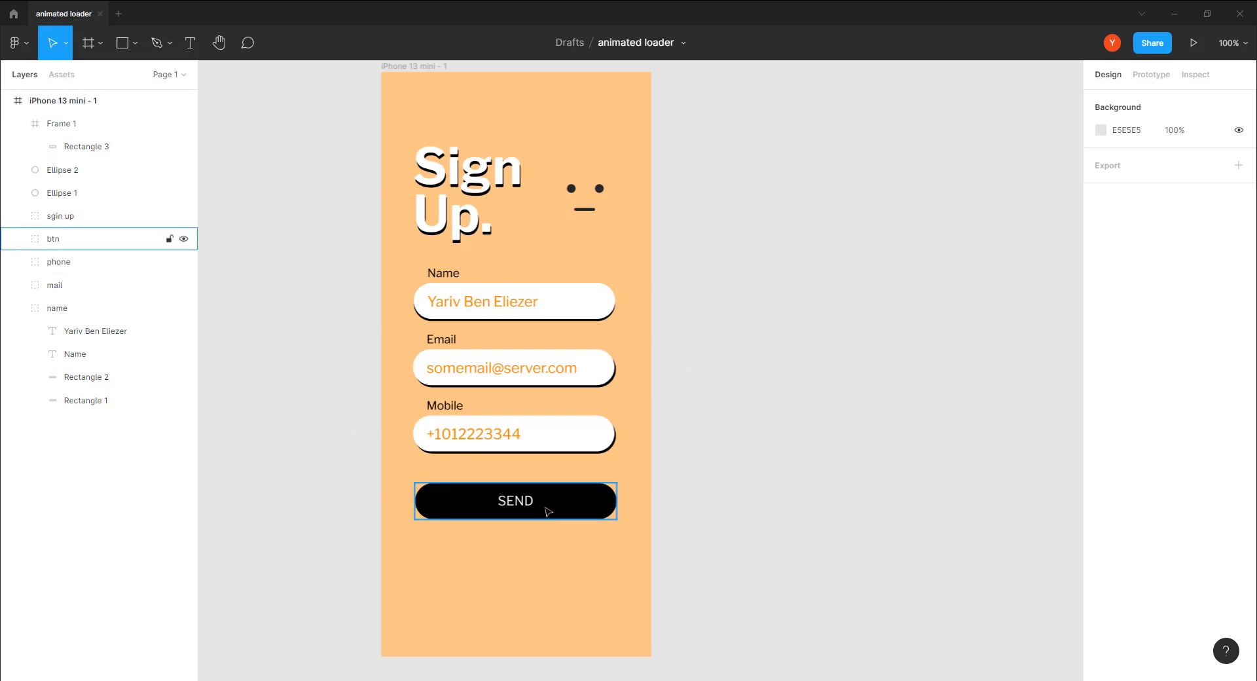
# Step: Duplicate the iPhone 13 mini - 1 sign-up frame beside the original
pyautogui.click(414, 68)
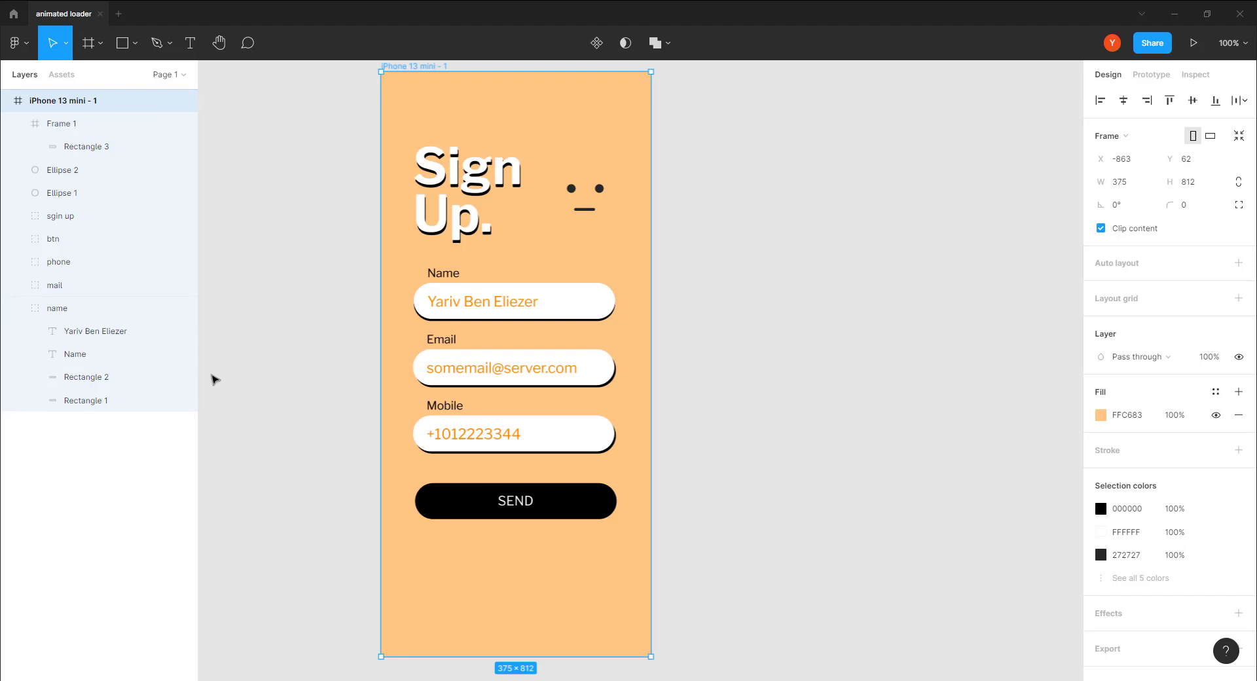
pyautogui.hotkey('ctrl', 'd')
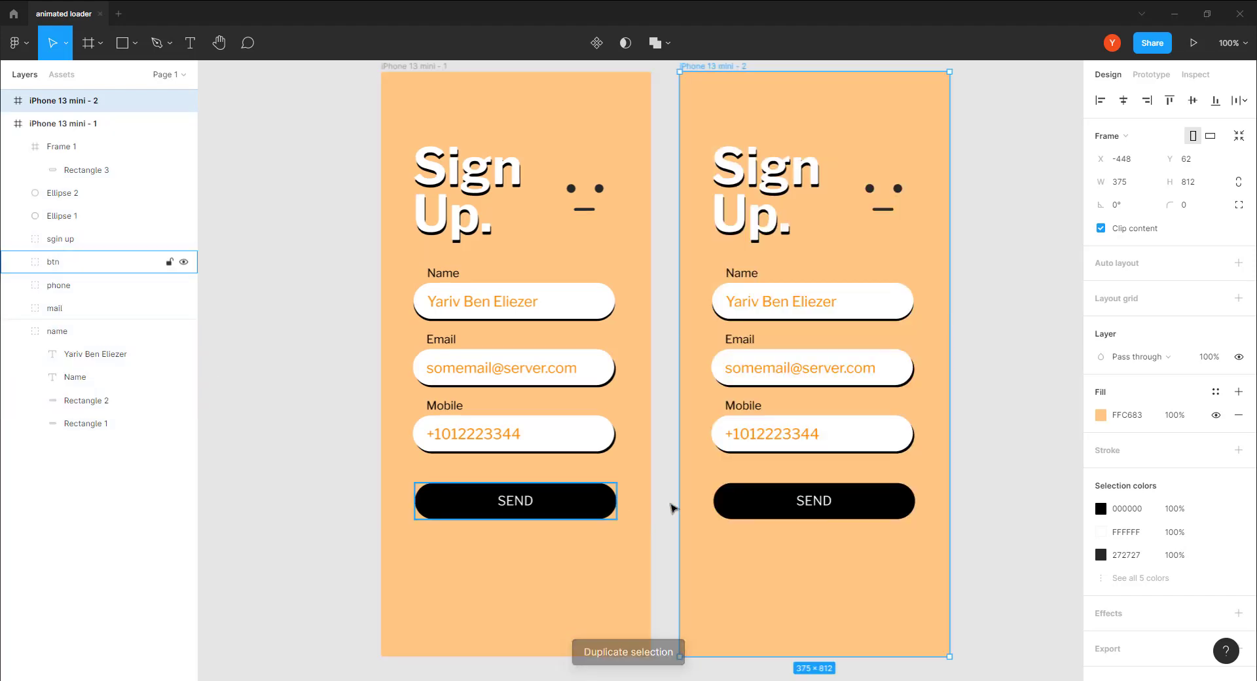
pyautogui.hscroll(4, 984, 435)
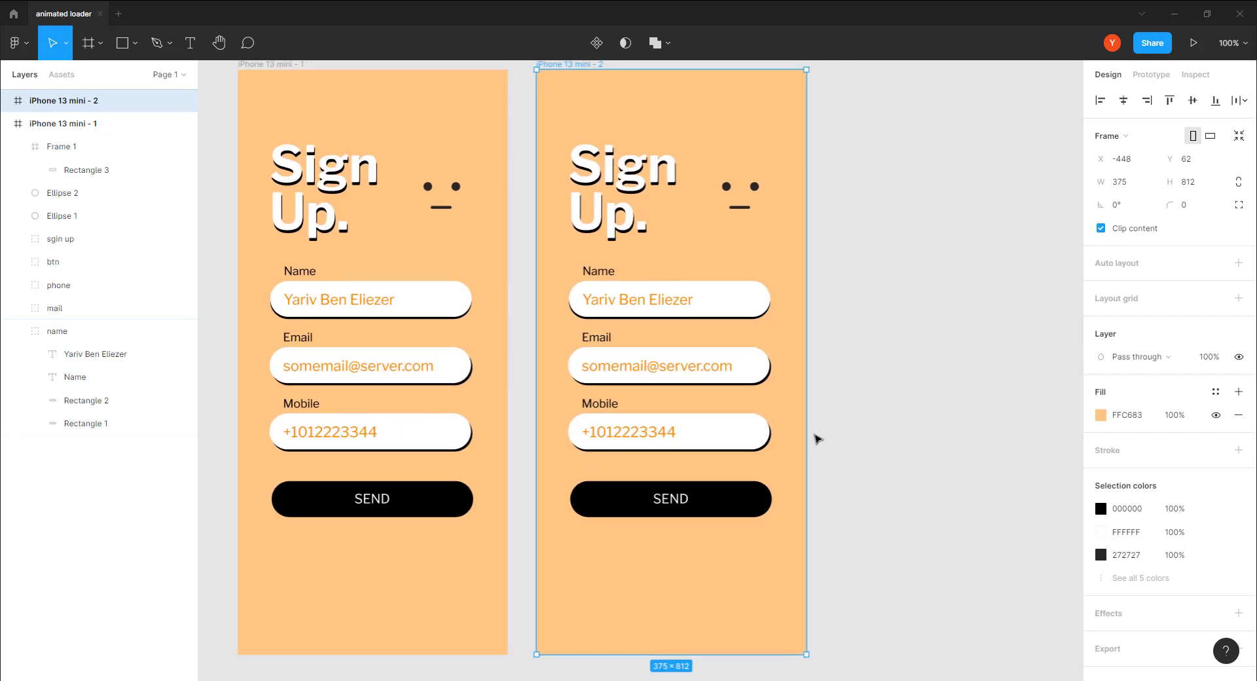
# Step: Set the layer opacity of the SEND text on the duplicated screen's button to 0%
pyautogui.press('+')
pyautogui.moveTo(620, 486); pyautogui.dragTo(527, 270)
pyautogui.doubleClick(608, 424)
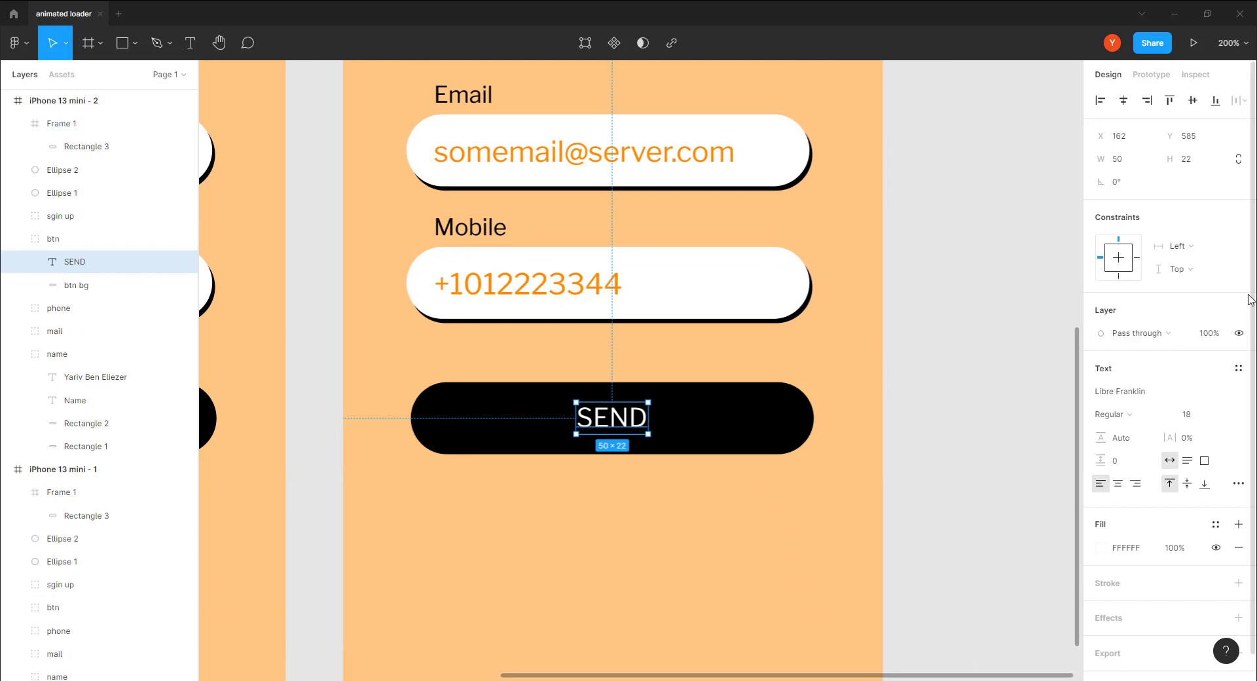
pyautogui.click(1211, 334)
pyautogui.write('0')
pyautogui.press('Return')
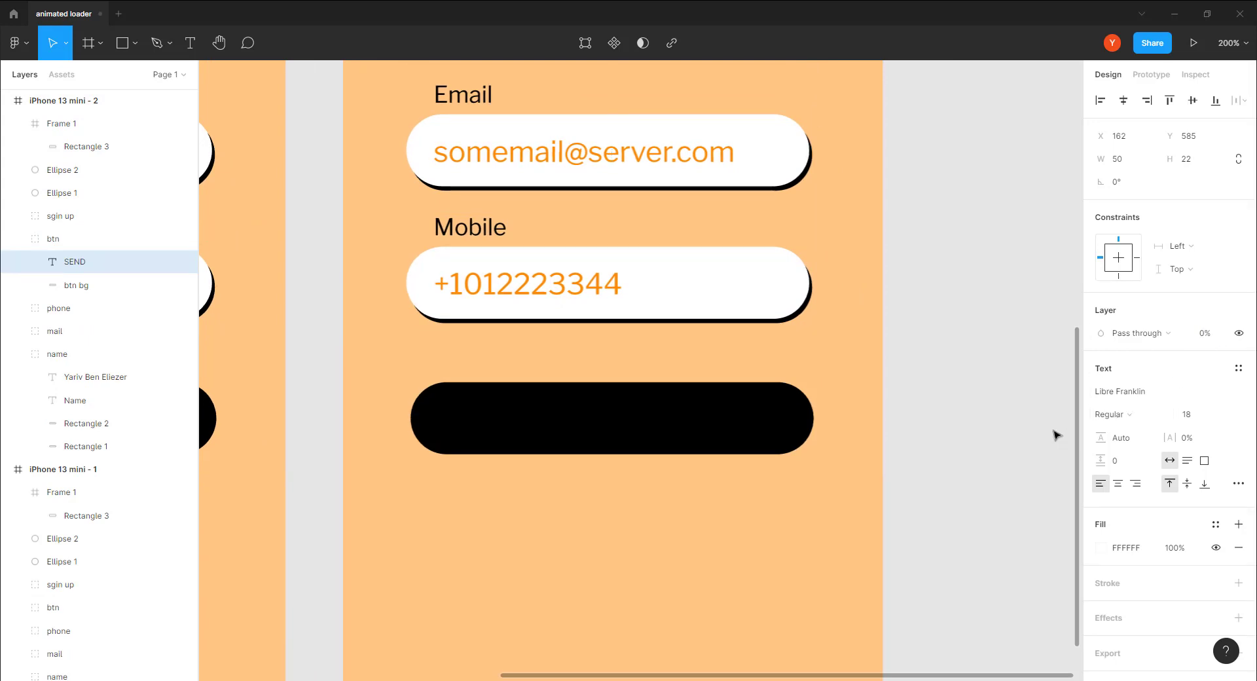
pyautogui.click(580, 510)
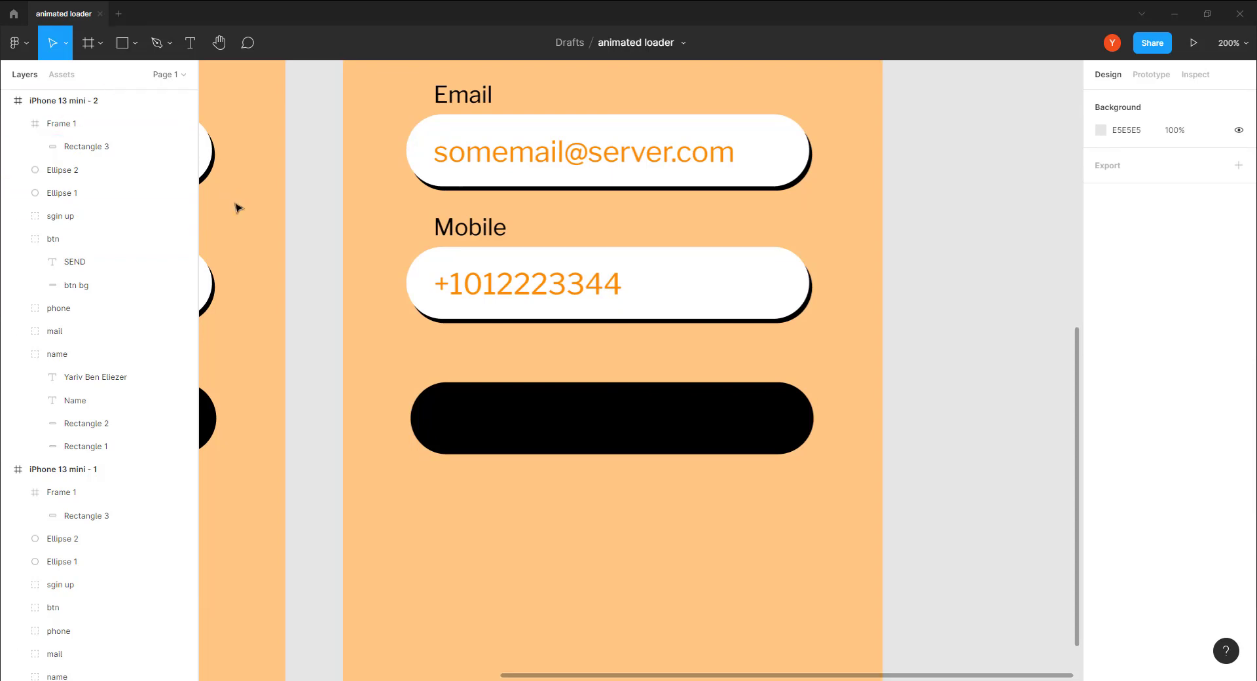
# Step: Draw a circle of about 9 × 9 on the black button and fill it with the background orange FFC683
pyautogui.press('o')
pyautogui.moveTo(526, 415); pyautogui.dragTo(521, 428)
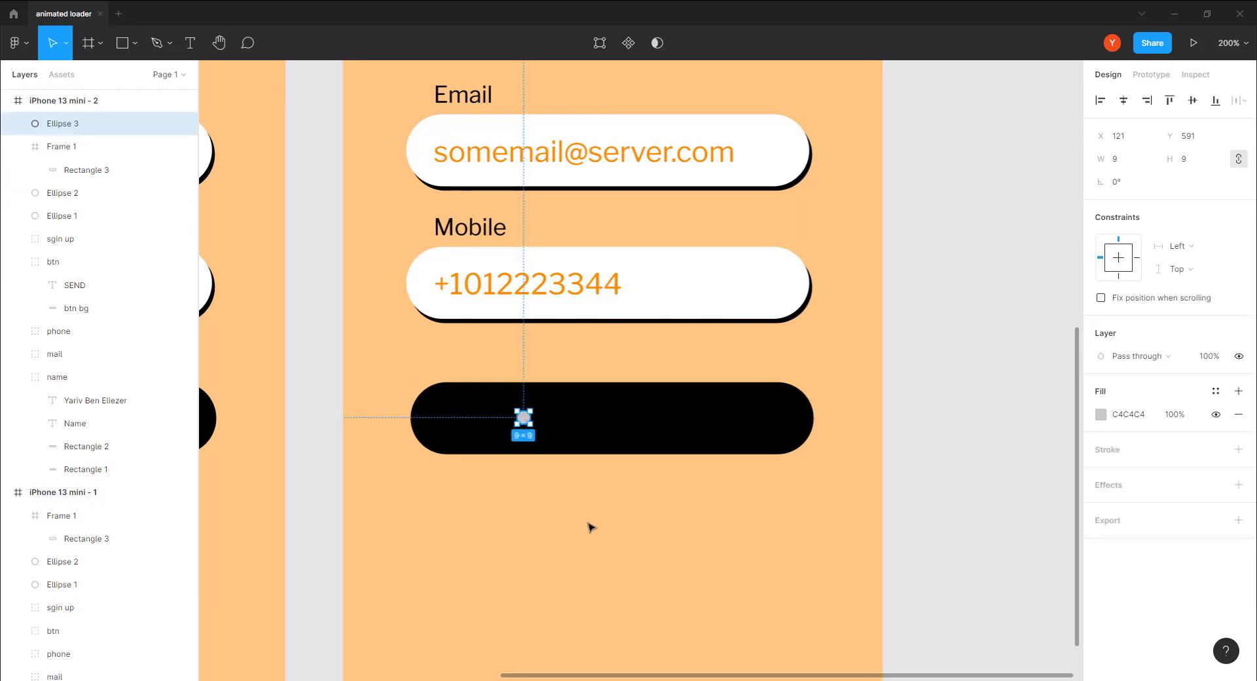
pyautogui.press('i')
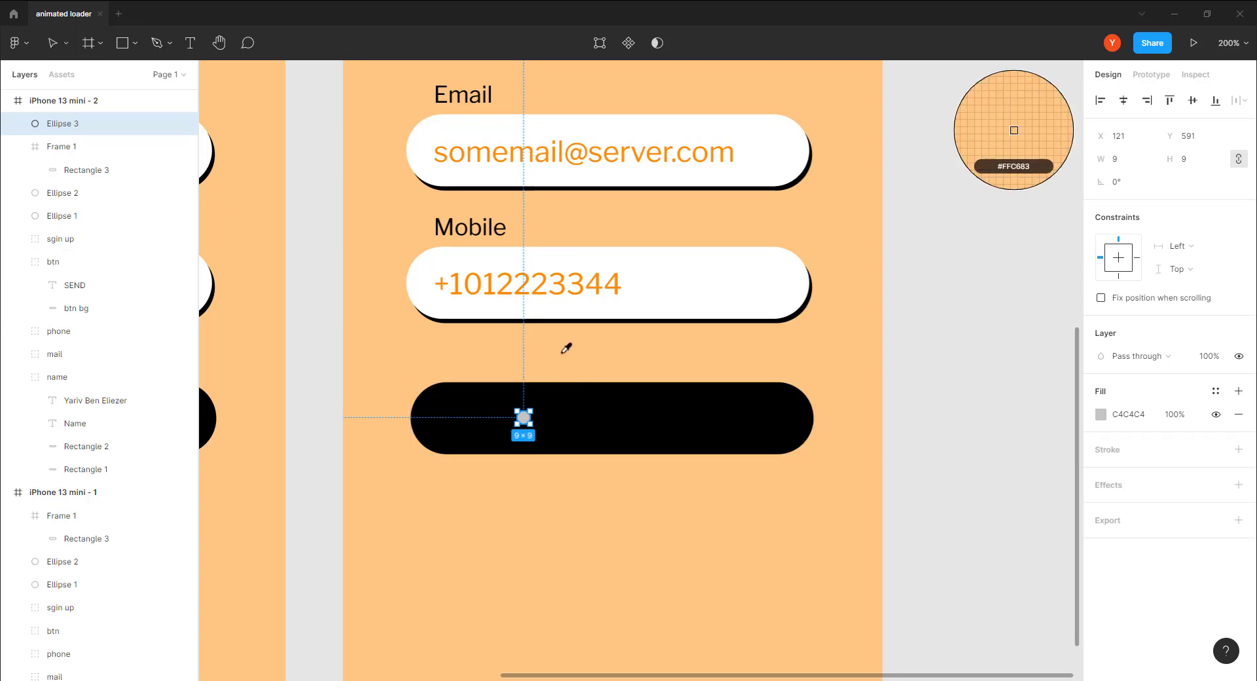
pyautogui.click(565, 347)
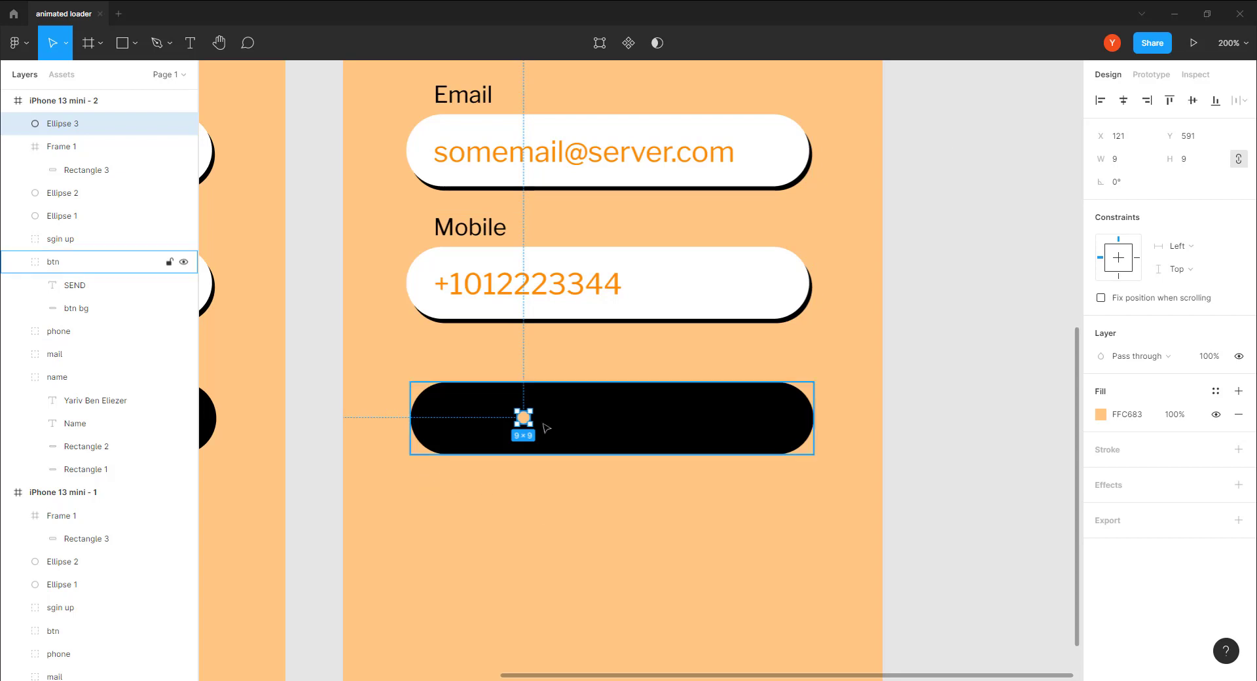
# Step: Duplicate the orange circle into a horizontal row of four dots spaced 5 apart on the button
pyautogui.moveTo(525, 424); pyautogui.dragTo(565, 427)
pyautogui.hotkey('ctrl', 'd')
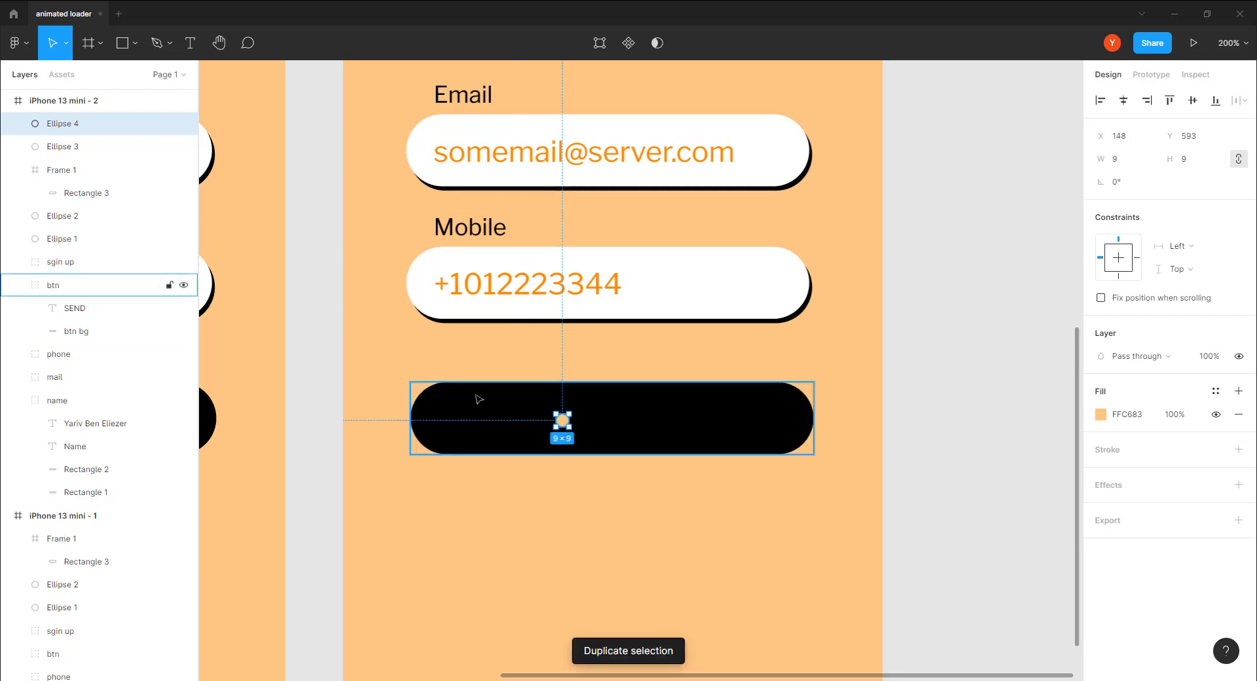
pyautogui.moveTo(564, 427); pyautogui.dragTo(588, 423)
pyautogui.hotkey('ctrl', 'd')
pyautogui.hotkey('ctrl', 'd')
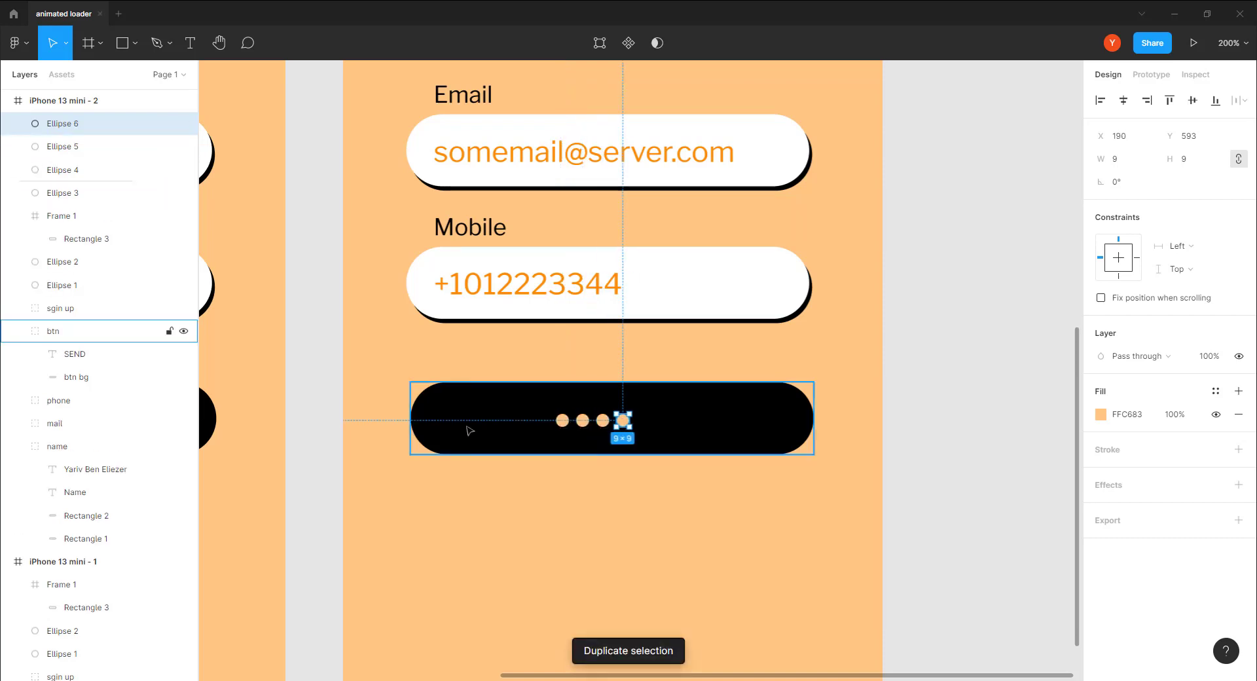
# Step: Move all four dots together out of the phone frame onto the empty canvas beside it
pyautogui.keyDown('shift'); pyautogui.click(602, 421); pyautogui.keyUp('shift')
pyautogui.keyDown('shift'); pyautogui.click(583, 423); pyautogui.keyUp('shift')
pyautogui.keyDown('shift'); pyautogui.click(562, 421); pyautogui.keyUp('shift')
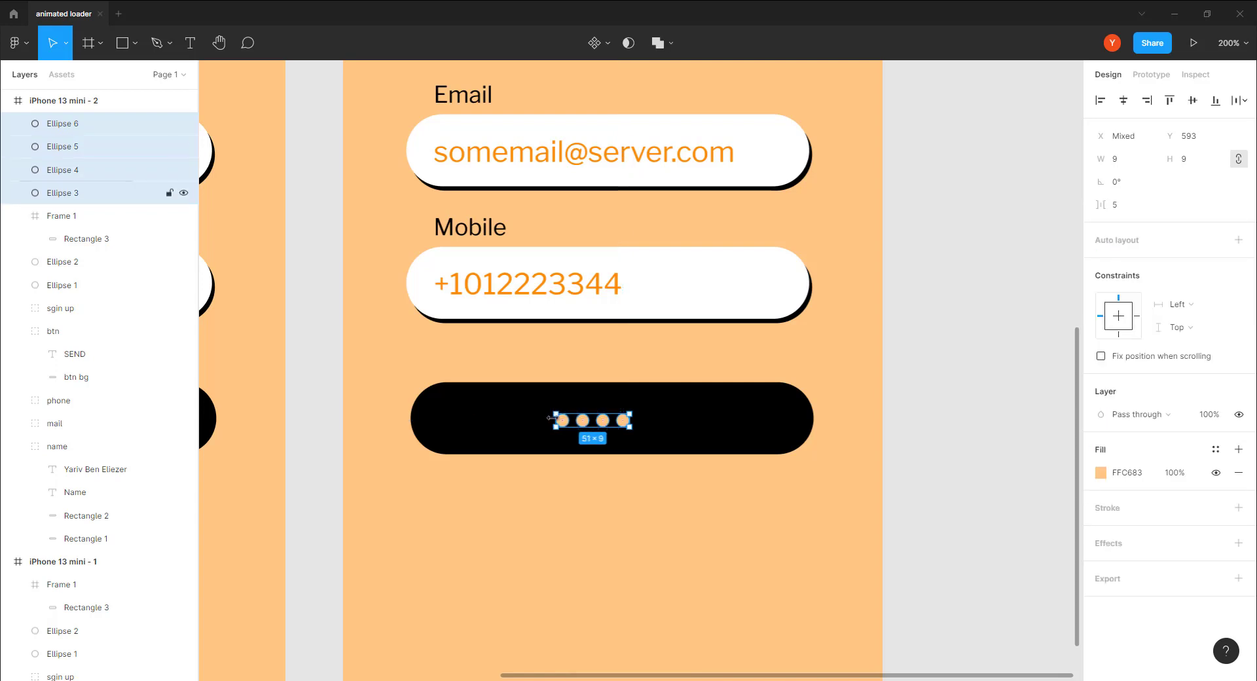
pyautogui.moveTo(563, 423); pyautogui.dragTo(1002, 426)
pyautogui.moveTo(907, 522); pyautogui.dragTo(489, 465)
pyautogui.moveTo(613, 491); pyautogui.dragTo(832, 506)
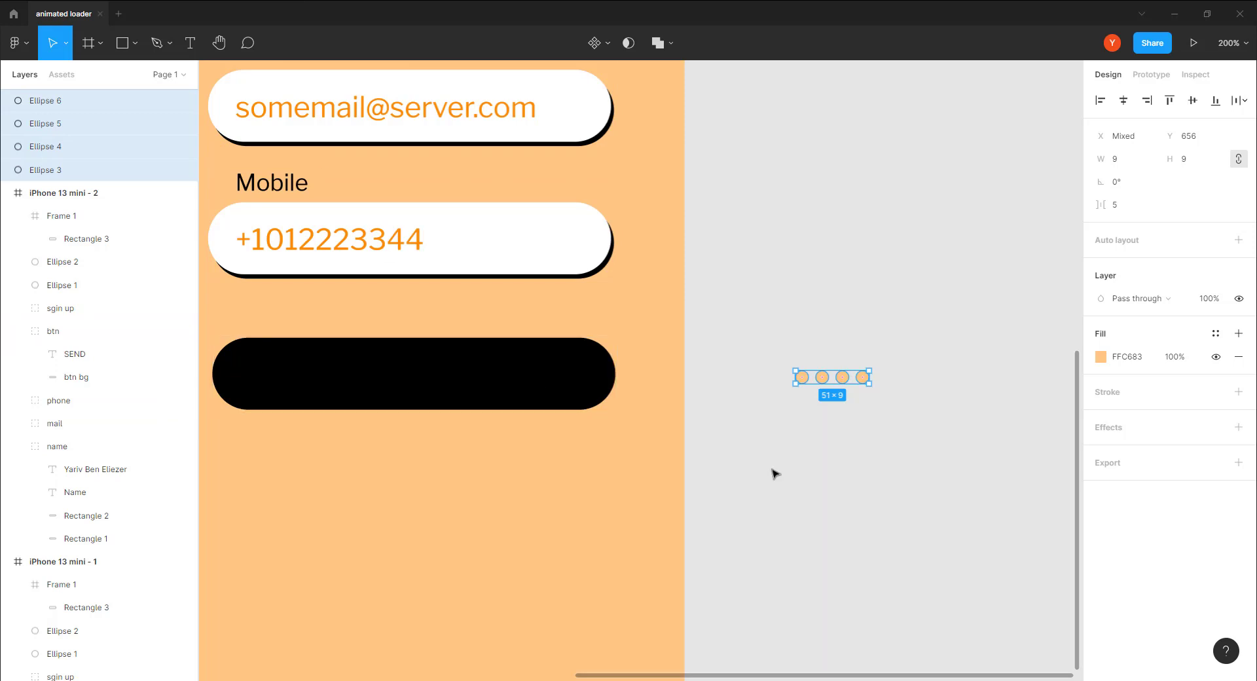
pyautogui.hotkey('ctrl', '=')
pyautogui.moveTo(925, 441); pyautogui.dragTo(517, 449)
pyautogui.hotkey('ctrl', '=')
pyautogui.click(623, 467)
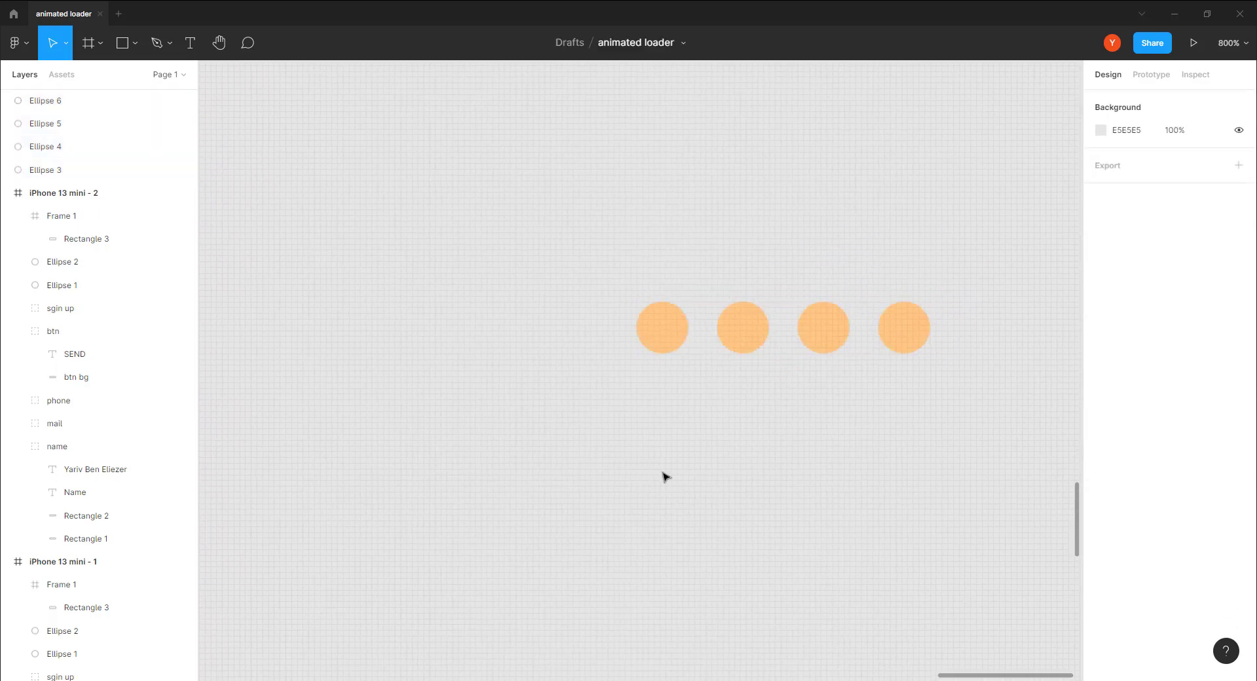
# Step: Wrap each of the four dots in its own frame
pyautogui.click(664, 333)
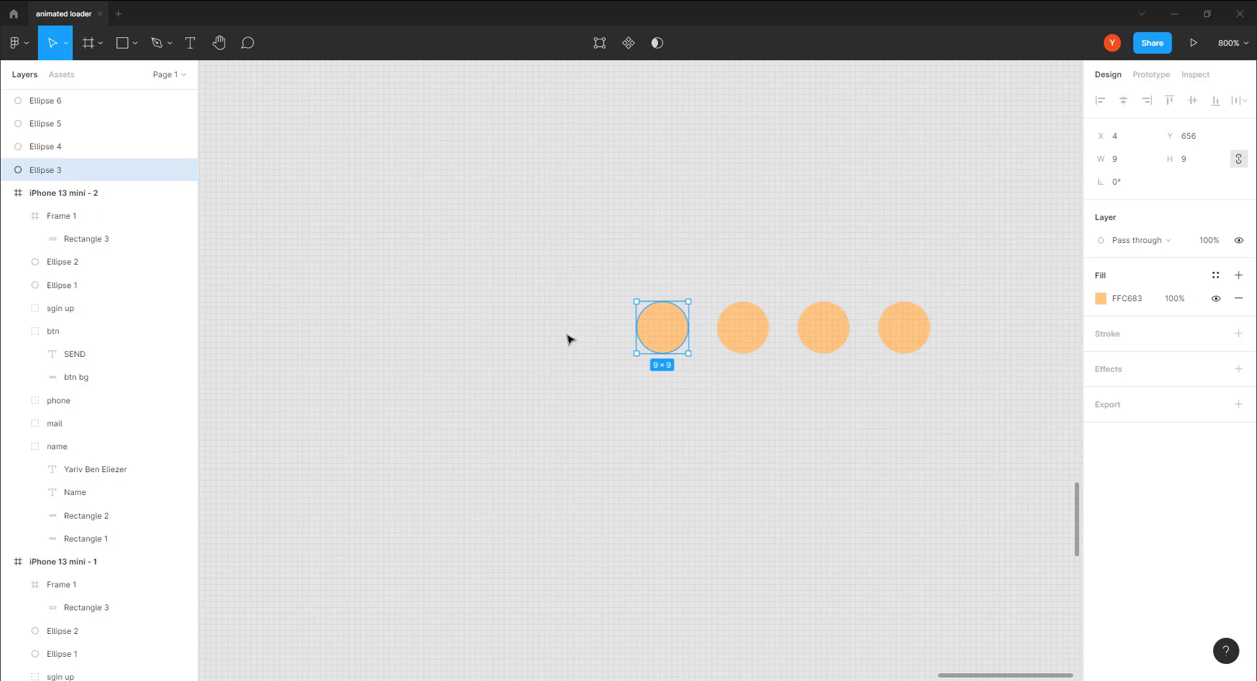
pyautogui.hotkey('ctrl', 'alt', 'g')
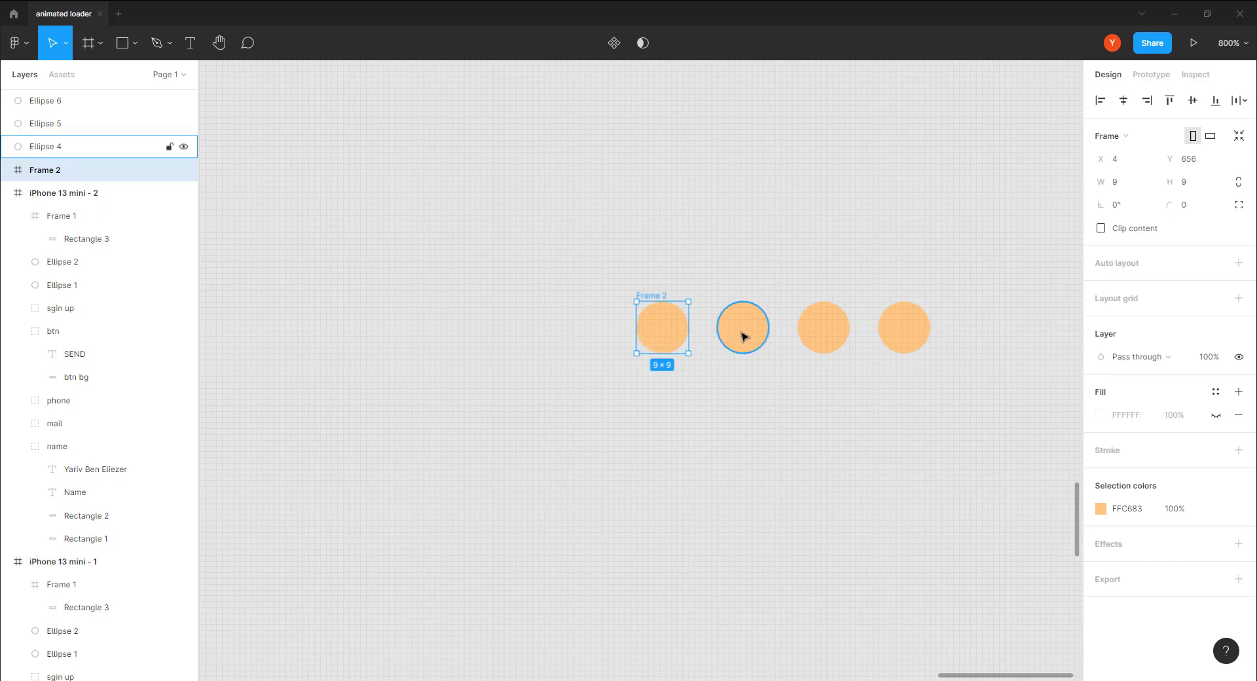
pyautogui.click(745, 336)
pyautogui.hotkey('ctrl', 'alt', 'g')
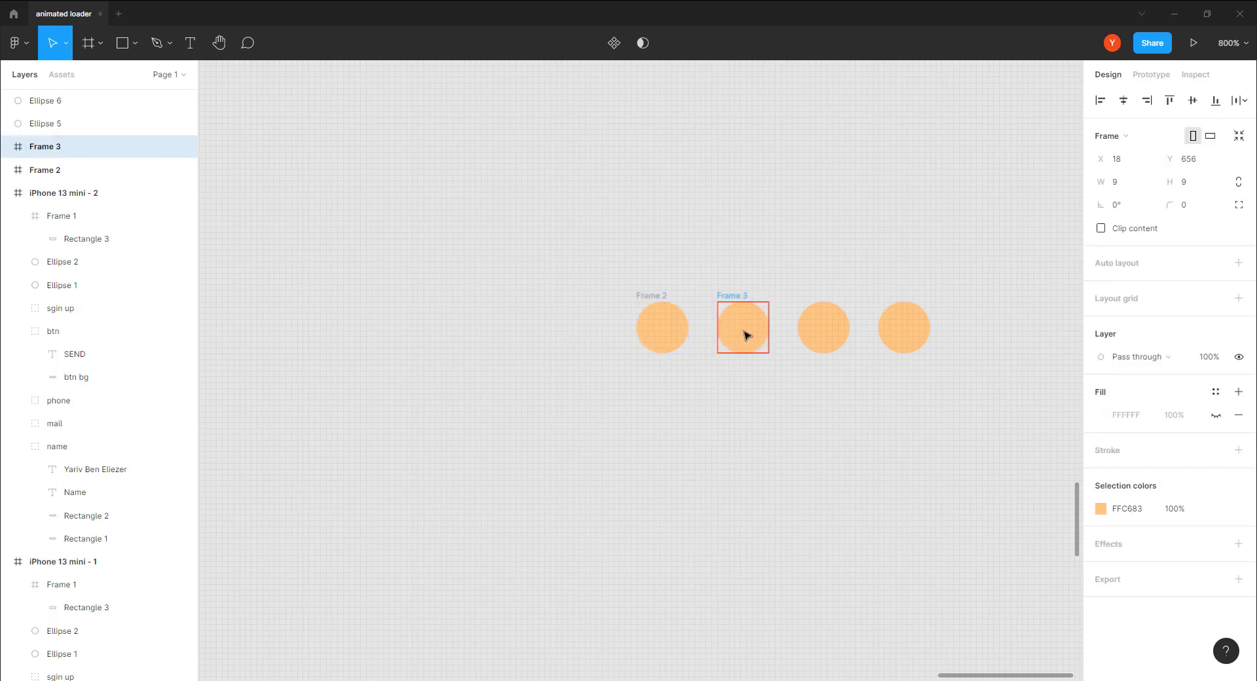
pyautogui.click(823, 343)
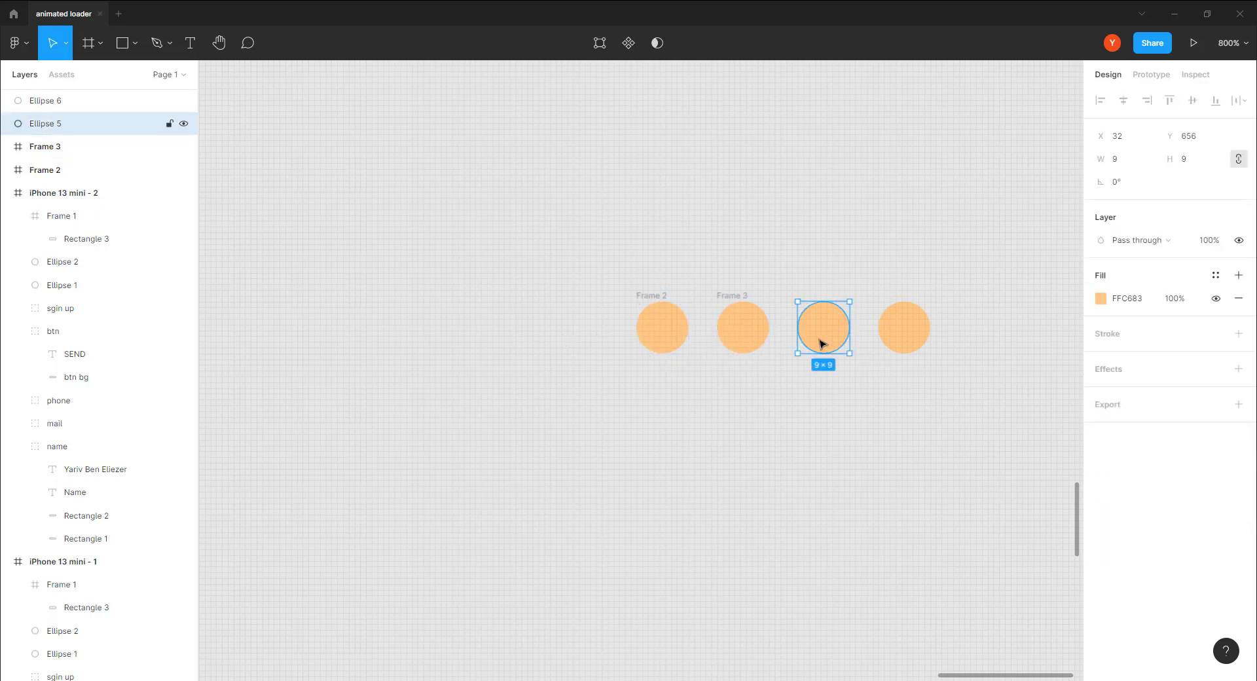
pyautogui.hotkey('ctrl', 'alt', 'g')
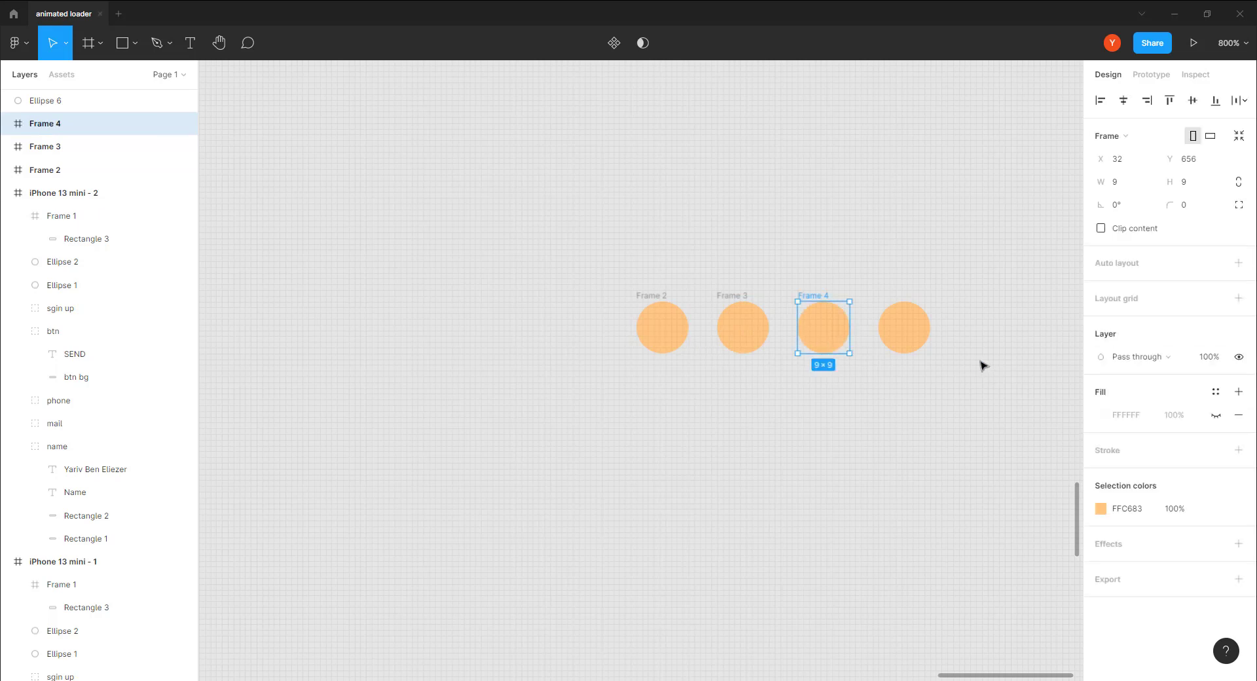
pyautogui.click(904, 327)
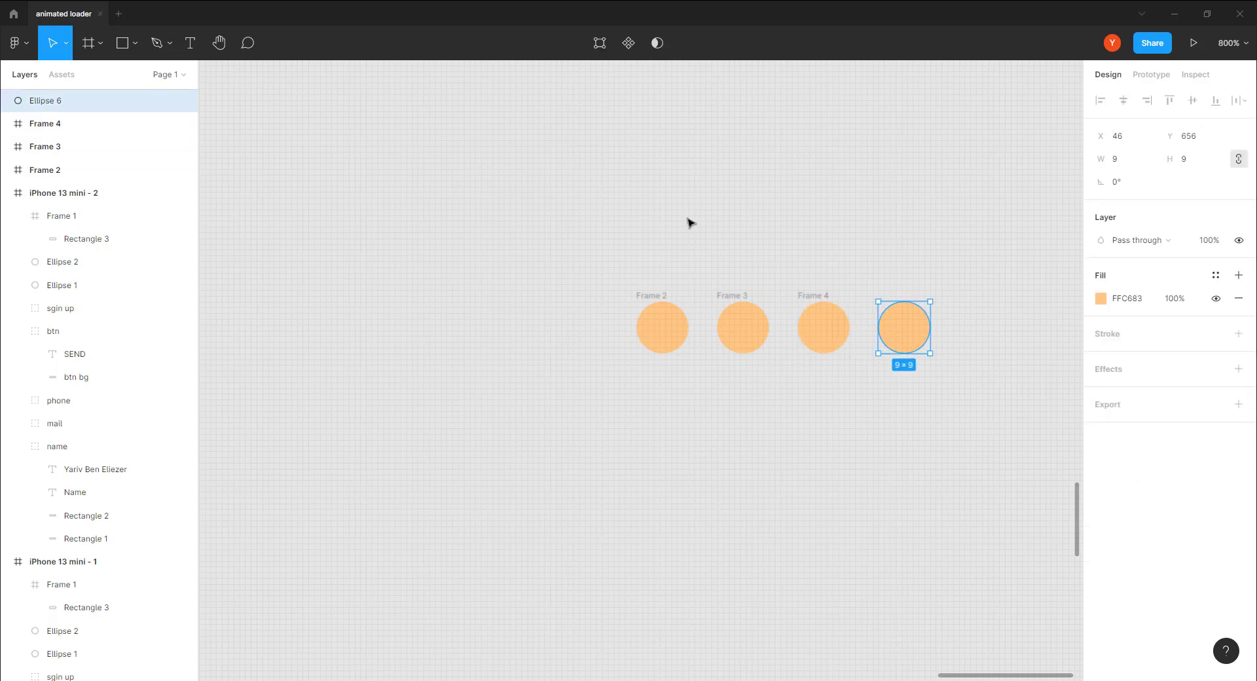
pyautogui.hotkey('ctrl', 'alt', 'g')
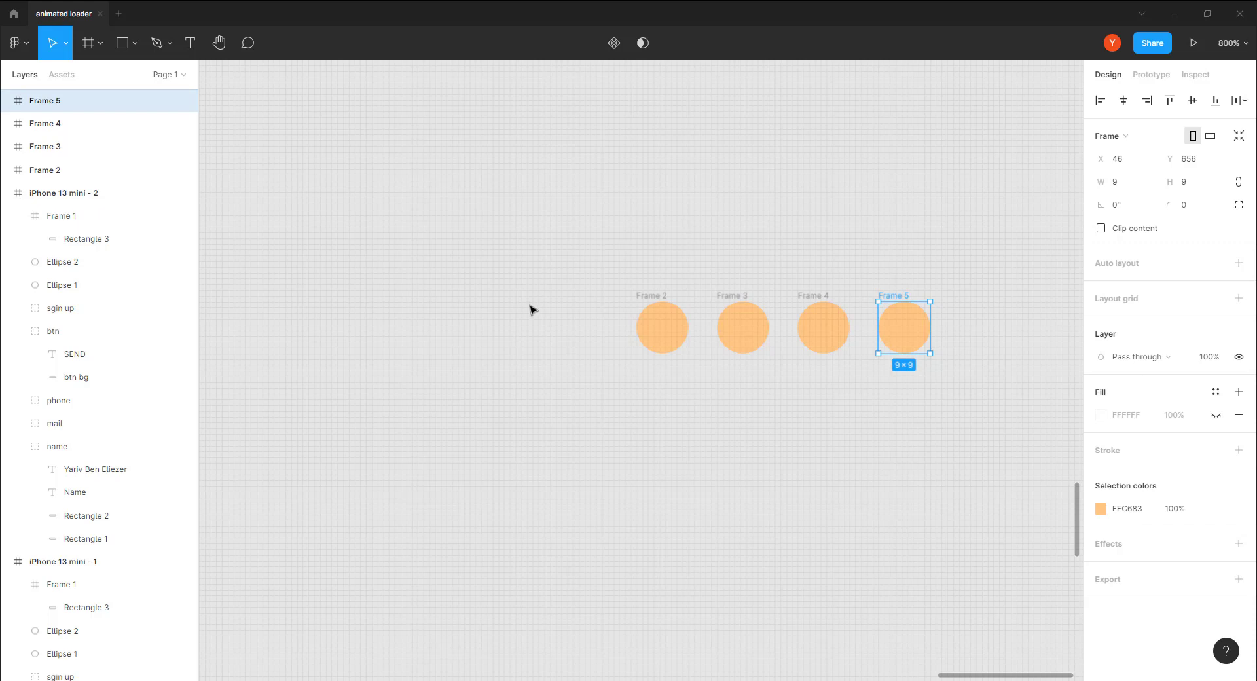
# Step: Rename the four dot frames 1, 2, 3 and 4 in order from the first dot to the last
pyautogui.click(659, 320)
pyautogui.click(7, 171)
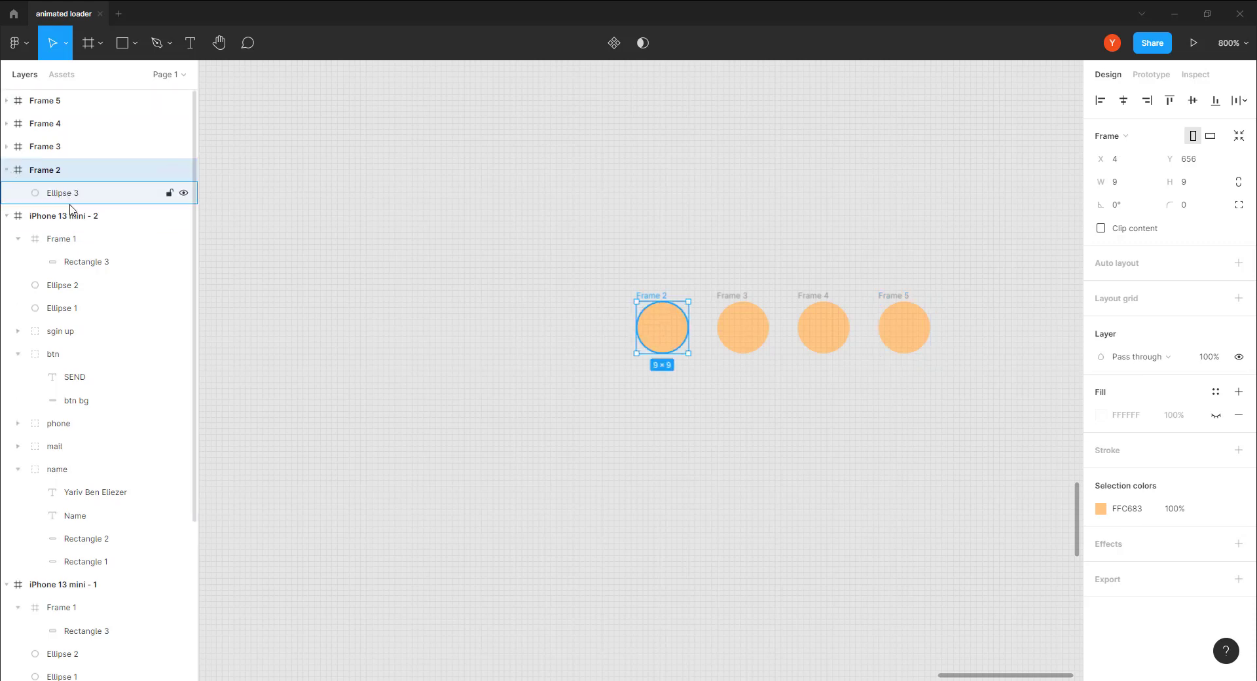
pyautogui.click(5, 171)
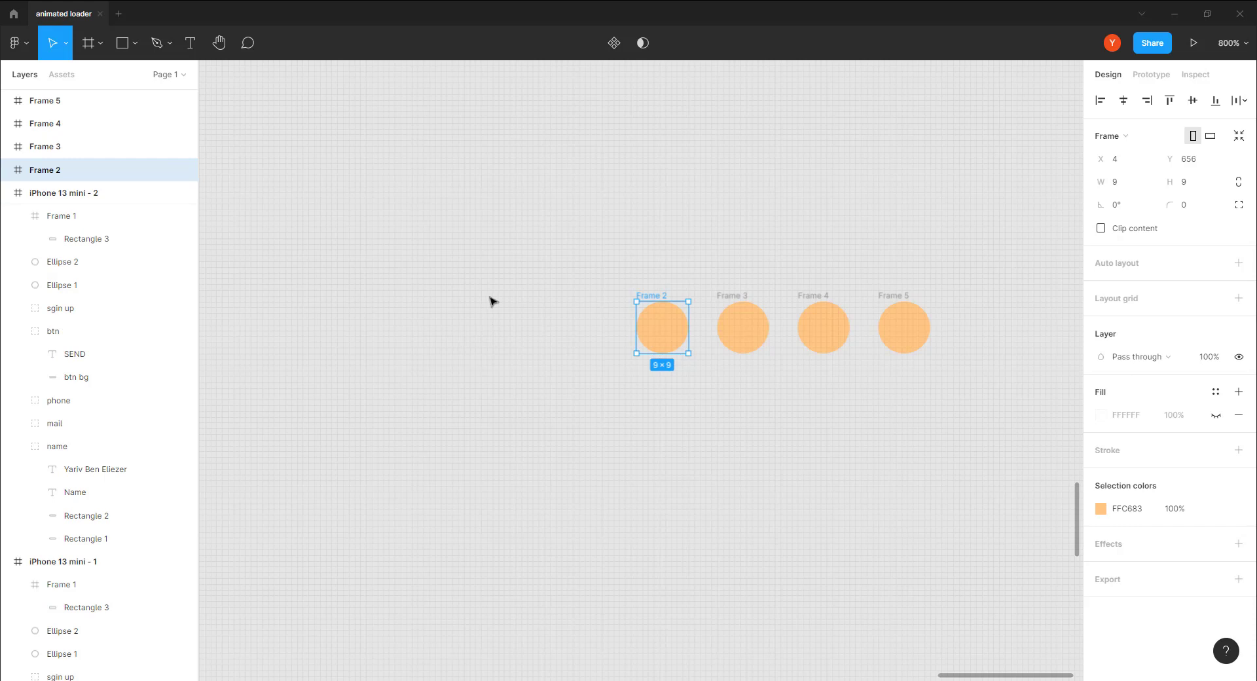
pyautogui.doubleClick(46, 172)
pyautogui.write('1')
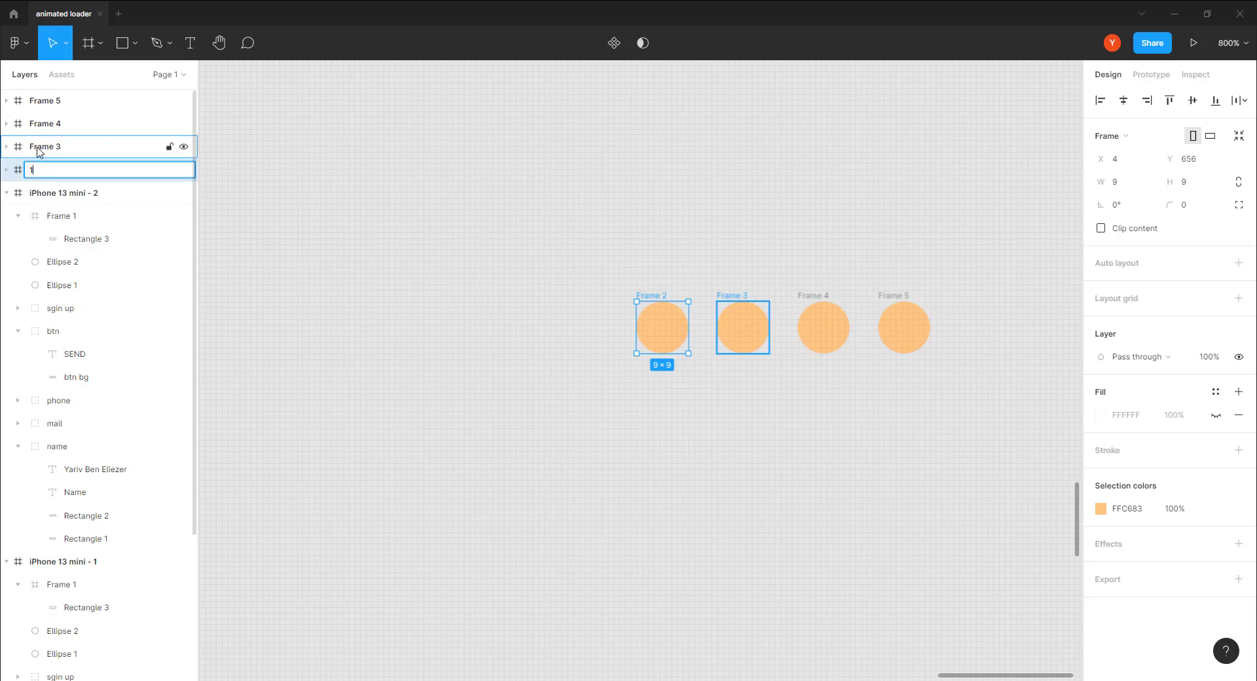
pyautogui.doubleClick(38, 139)
pyautogui.write('2')
pyautogui.doubleClick(40, 126)
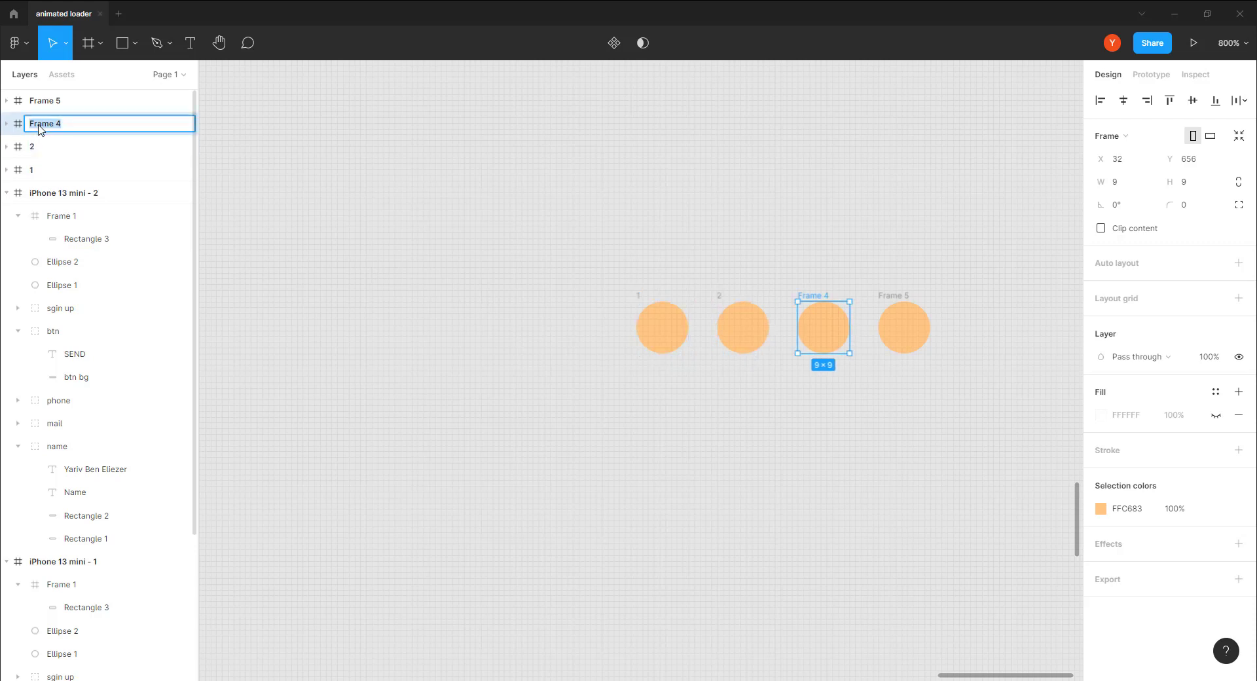
pyautogui.write('3')
pyautogui.doubleClick(41, 102)
pyautogui.write('4')
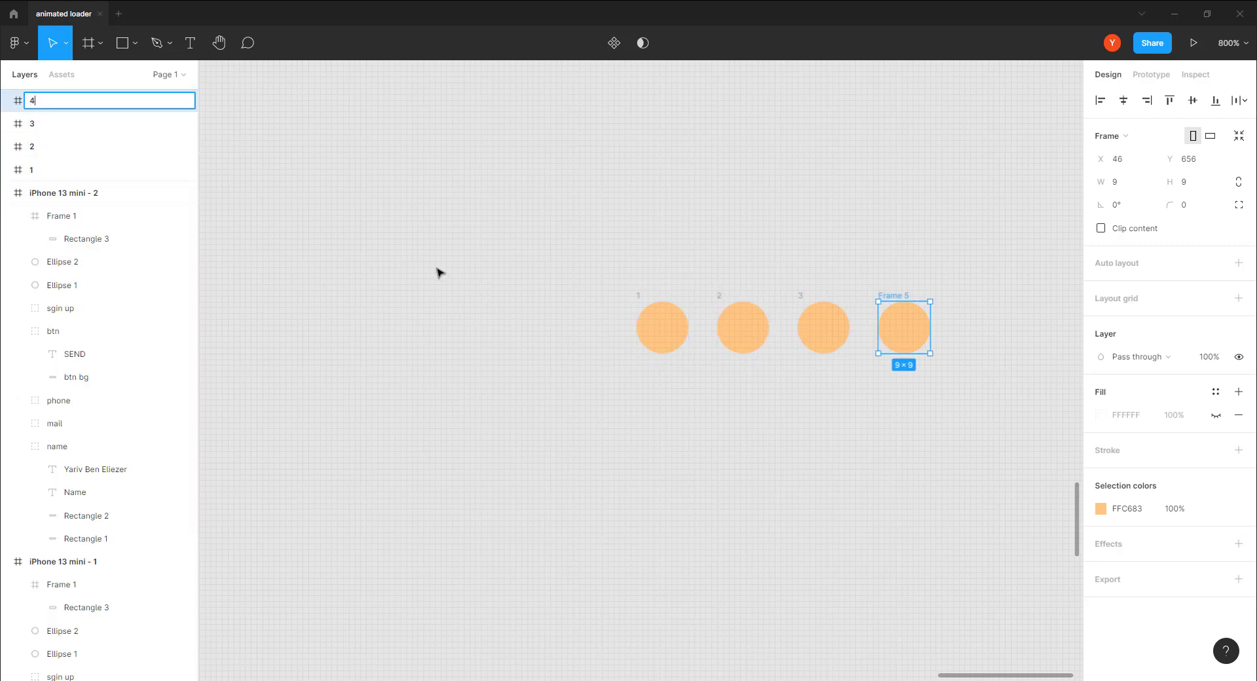
pyautogui.click(502, 326)
# Step: Wrap the four dot frames together in one parent frame and rename it 1
pyautogui.moveTo(498, 248); pyautogui.dragTo(986, 425)
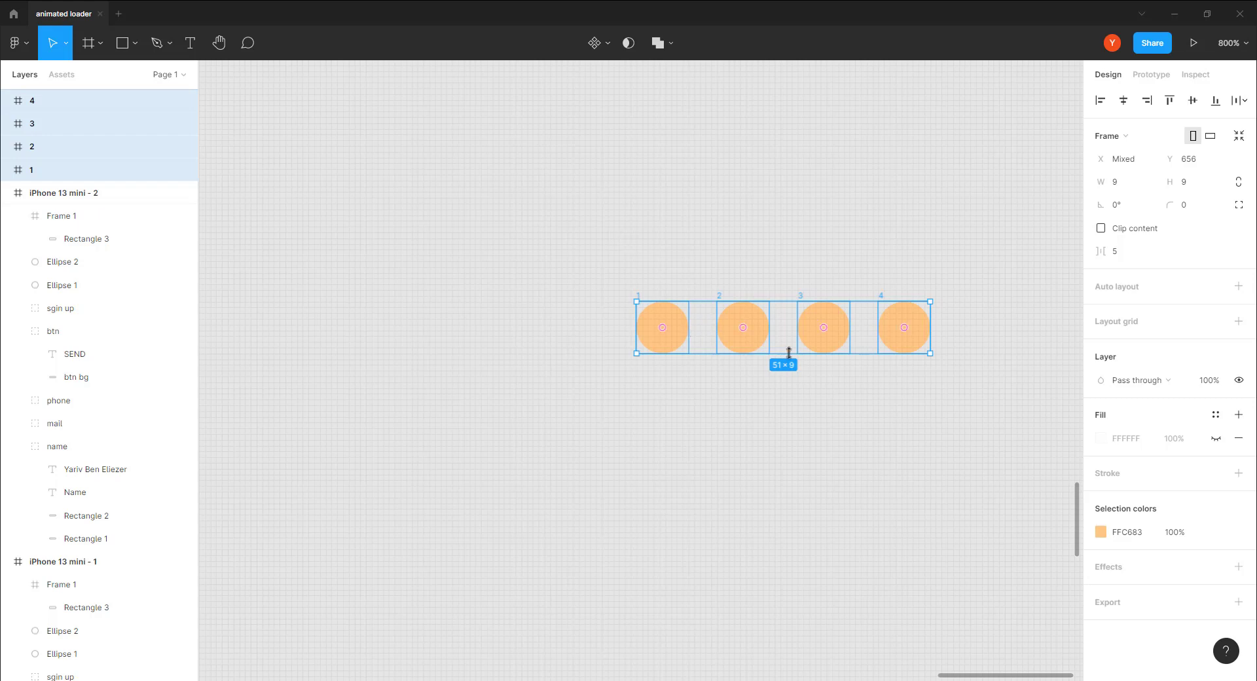
pyautogui.hotkey('ctrl', 'alt', 'g')
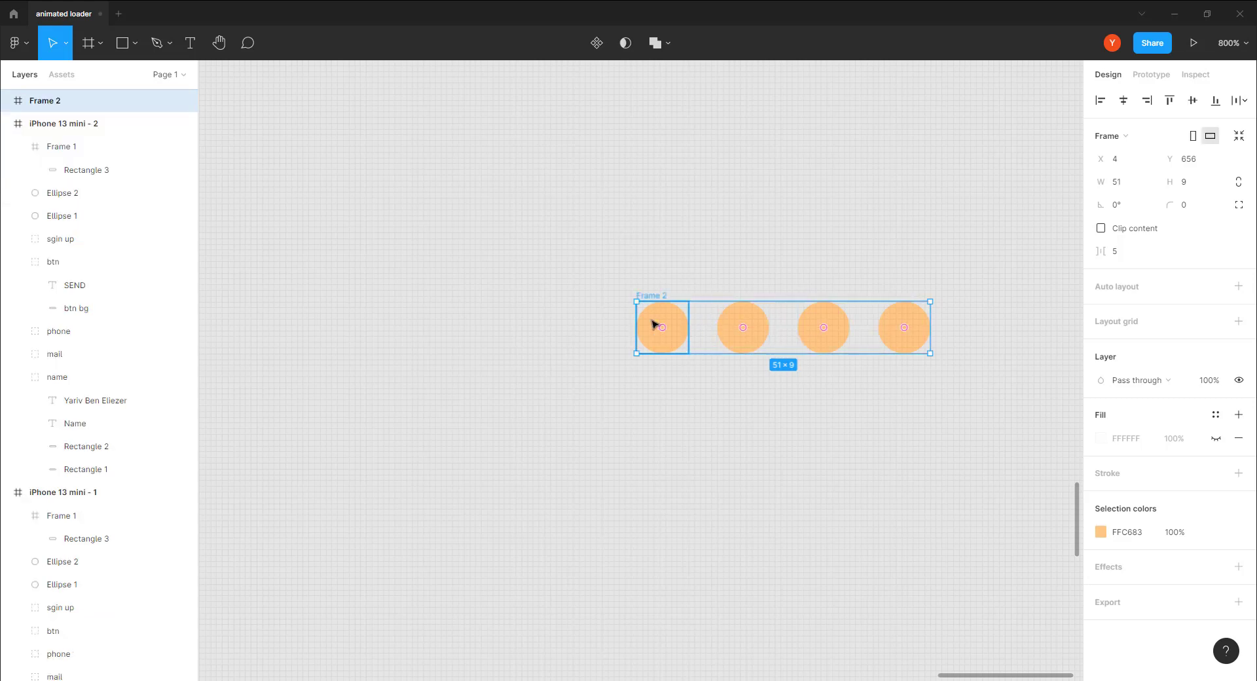
pyautogui.doubleClick(59, 109)
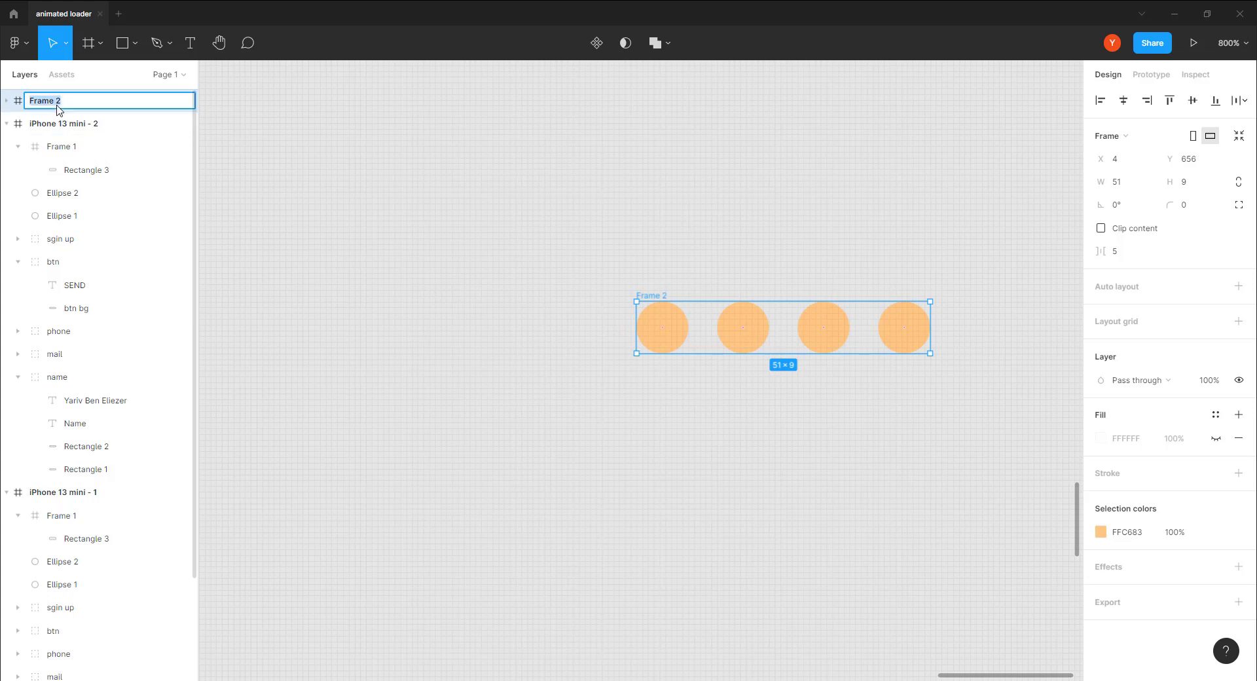
pyautogui.write('1')
pyautogui.press('Return')
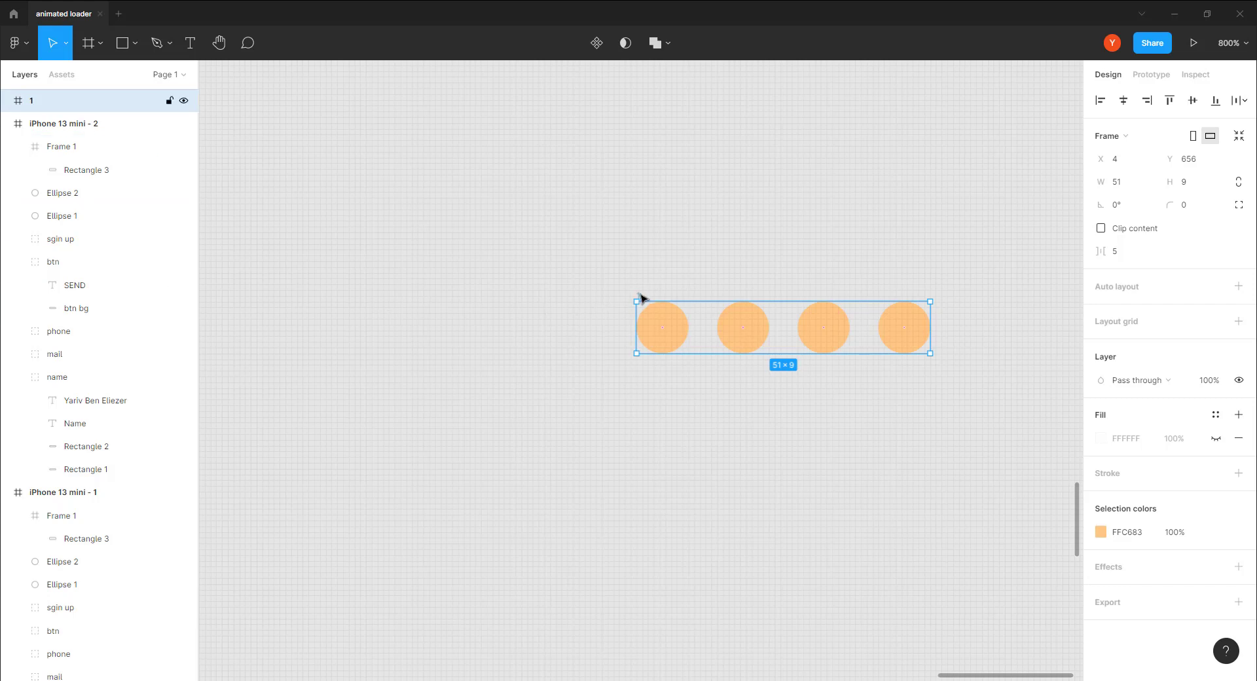
# Step: Turn the parent frame of four dots into a component and add a second variant to it
pyautogui.moveTo(641, 298); pyautogui.dragTo(642, 384)
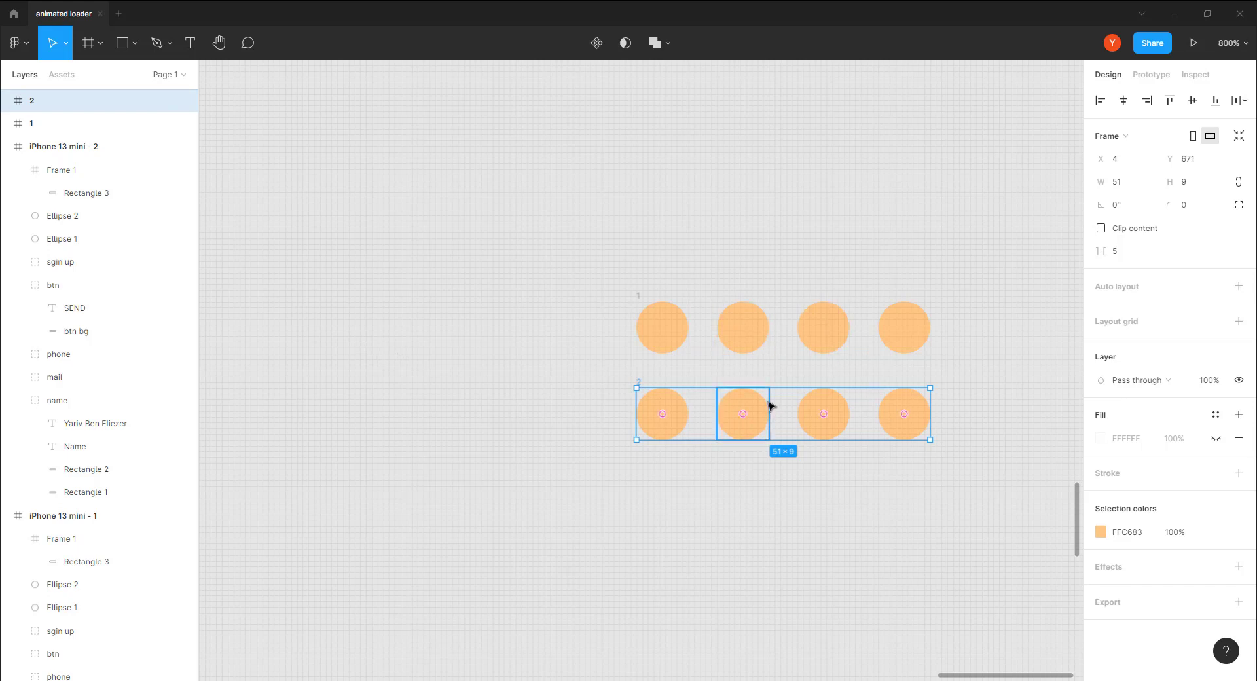
pyautogui.press('Delete')
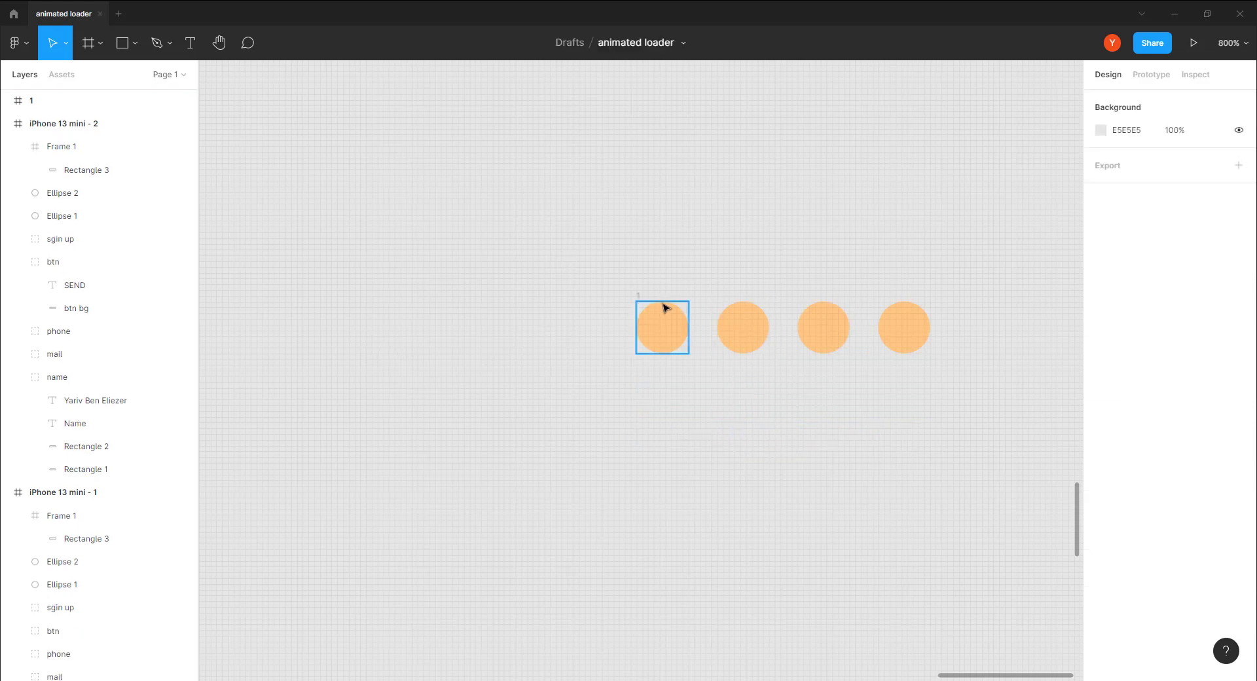
pyautogui.click(638, 295)
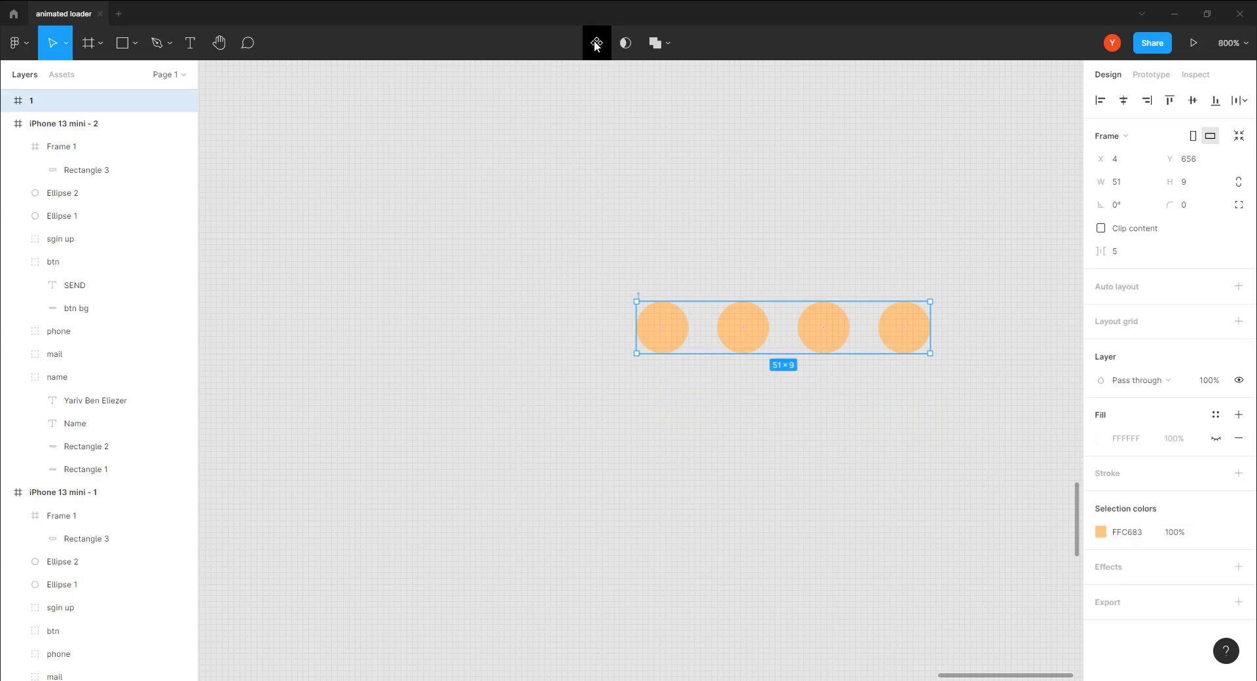
pyautogui.click(596, 43)
pyautogui.moveTo(697, 417); pyautogui.dragTo(570, 373)
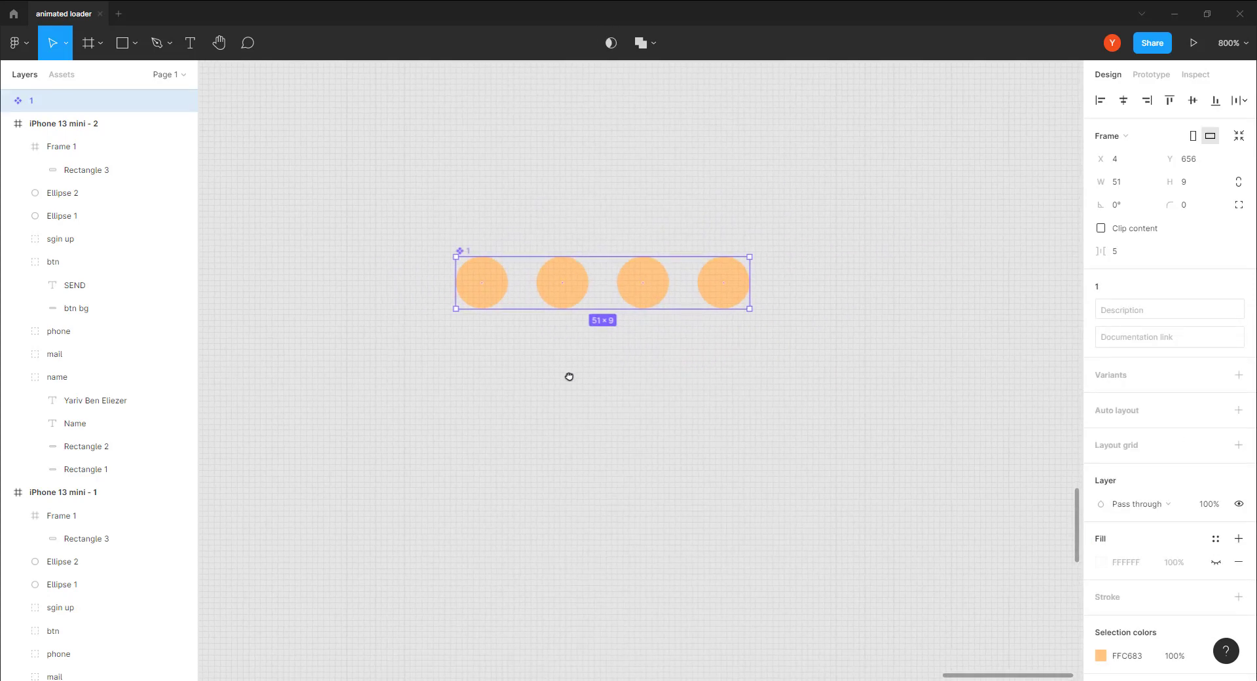
pyautogui.click(1240, 375)
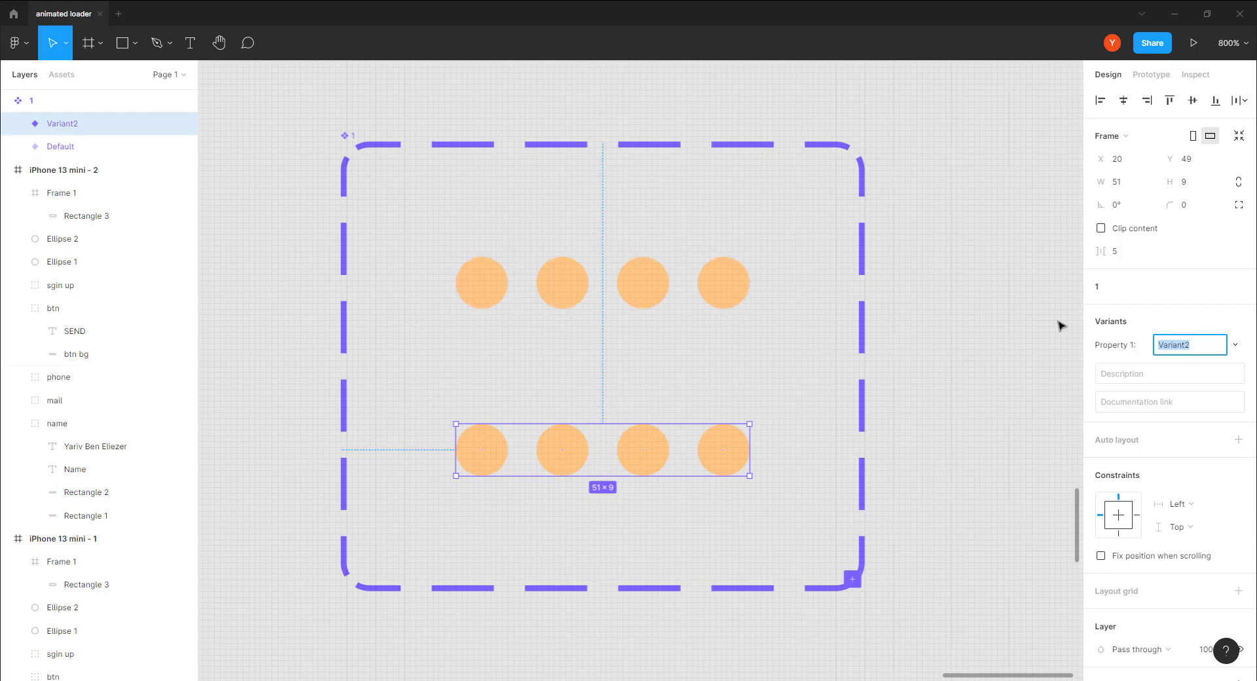
# Step: Rename the second variant 2 and the default variant 1
pyautogui.write('2')
pyautogui.press('Return')
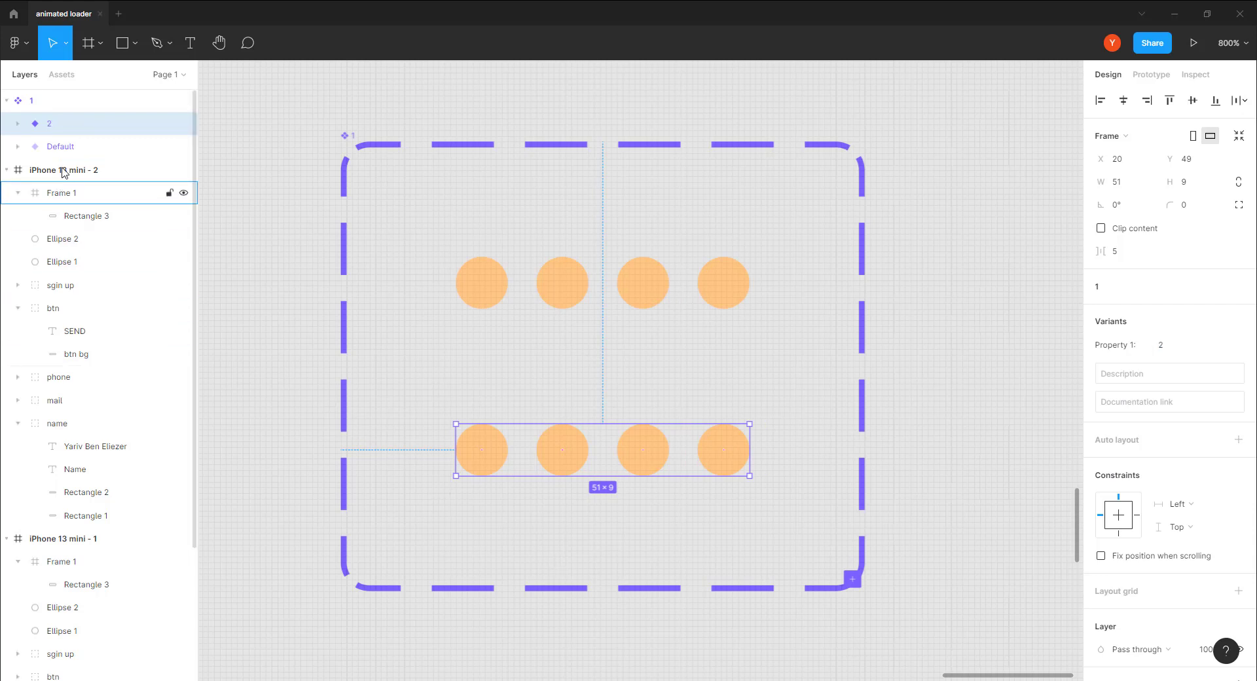
pyautogui.click(62, 147)
pyautogui.click(1172, 345)
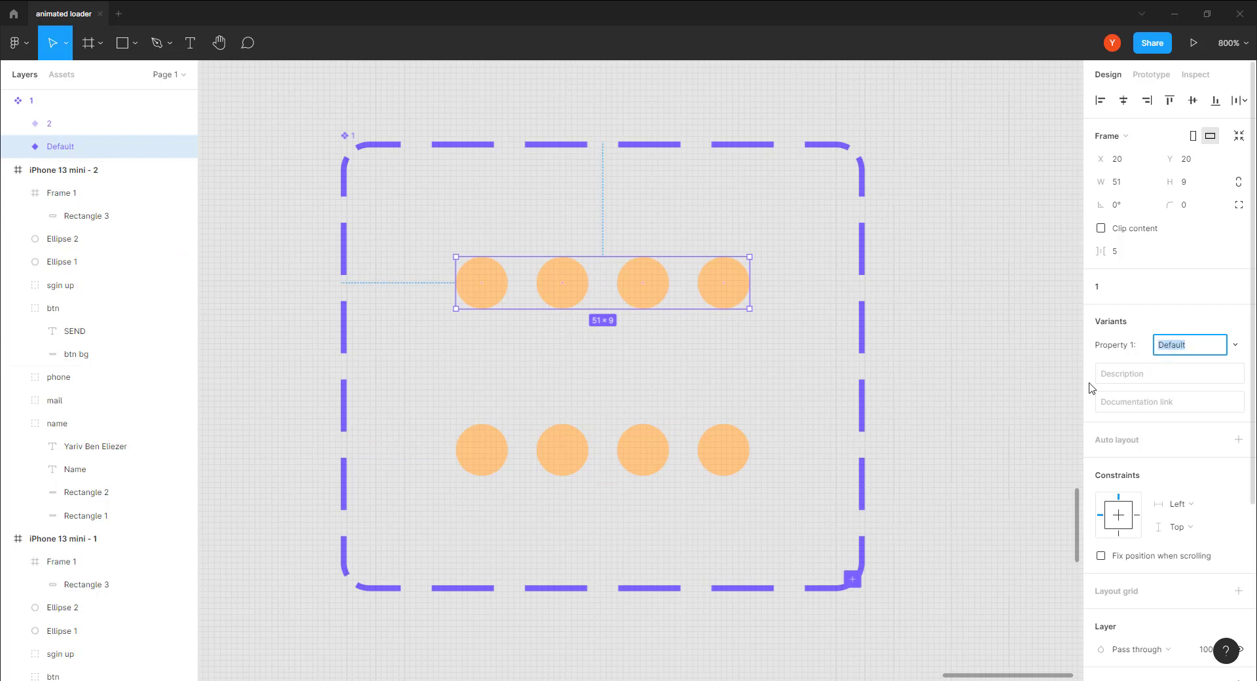
pyautogui.write('1')
pyautogui.press('Return')
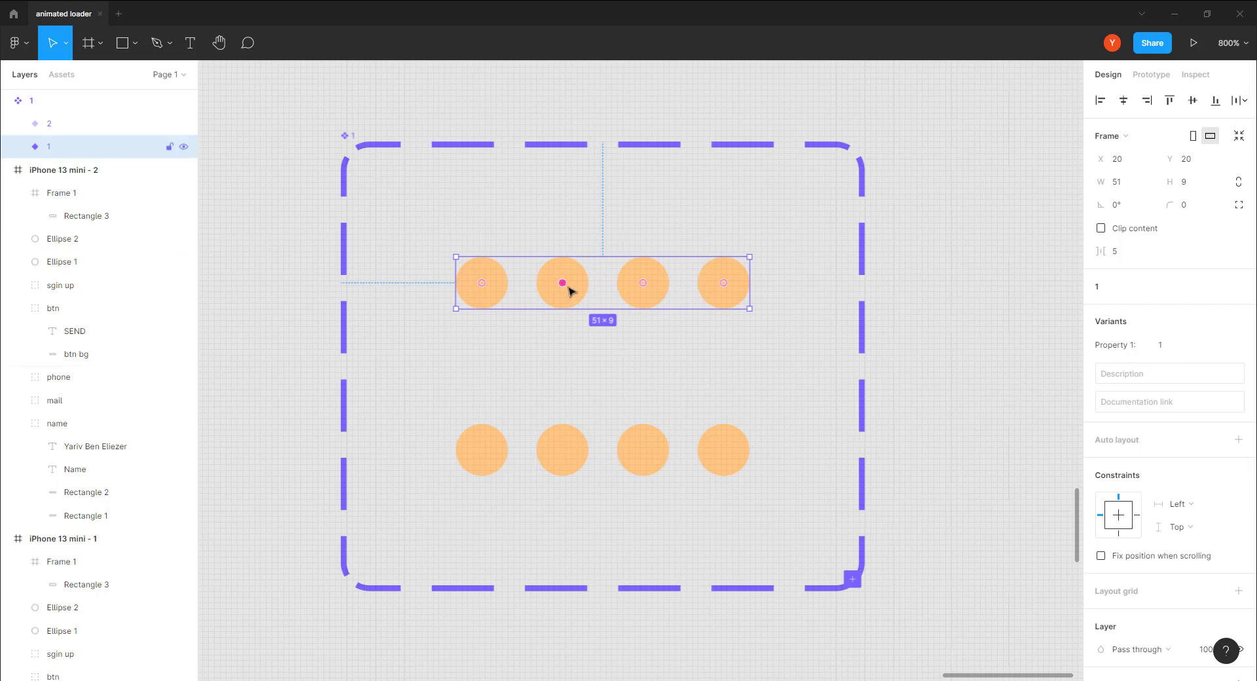
# Step: Add a third variant to the dot component and name it --
pyautogui.click(568, 452)
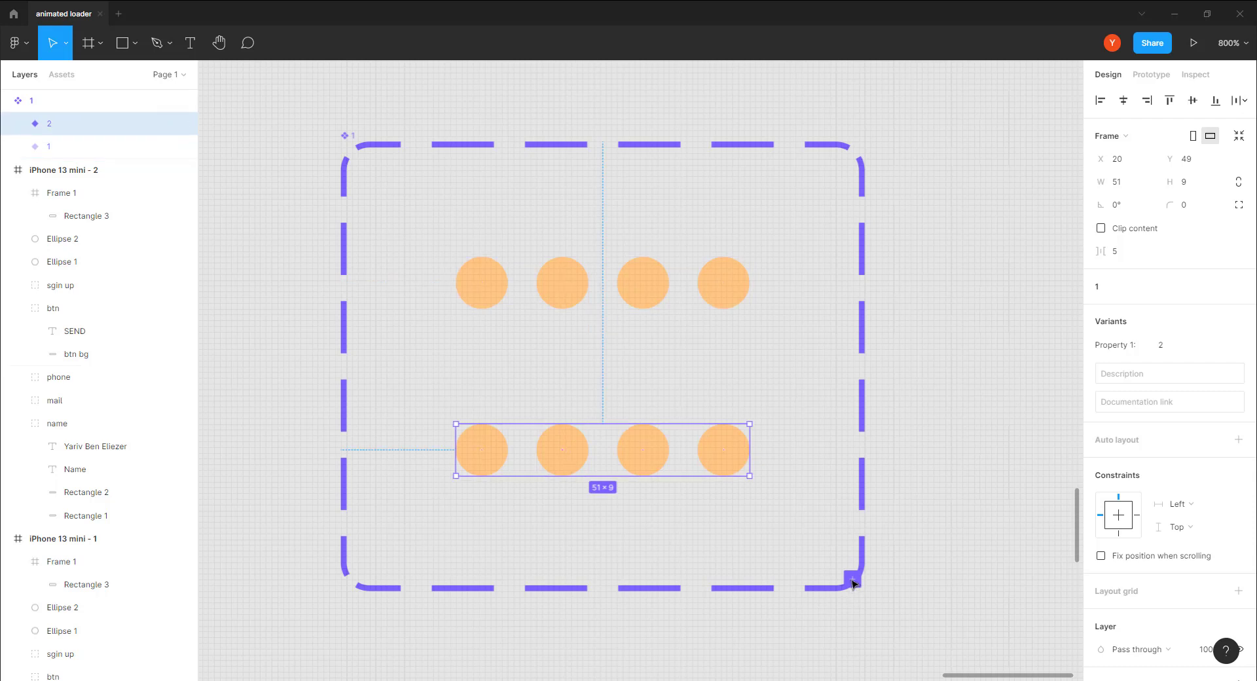
pyautogui.click(853, 579)
pyautogui.scroll(-5, 770, 357)
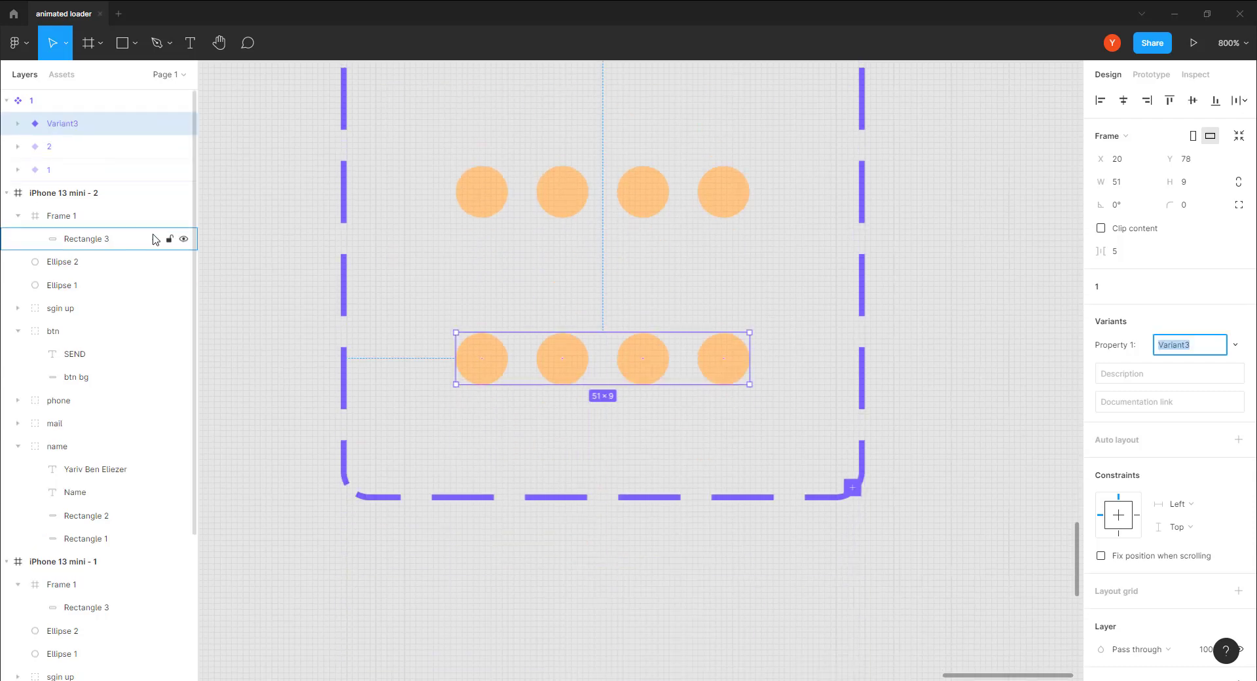
pyautogui.write('--')
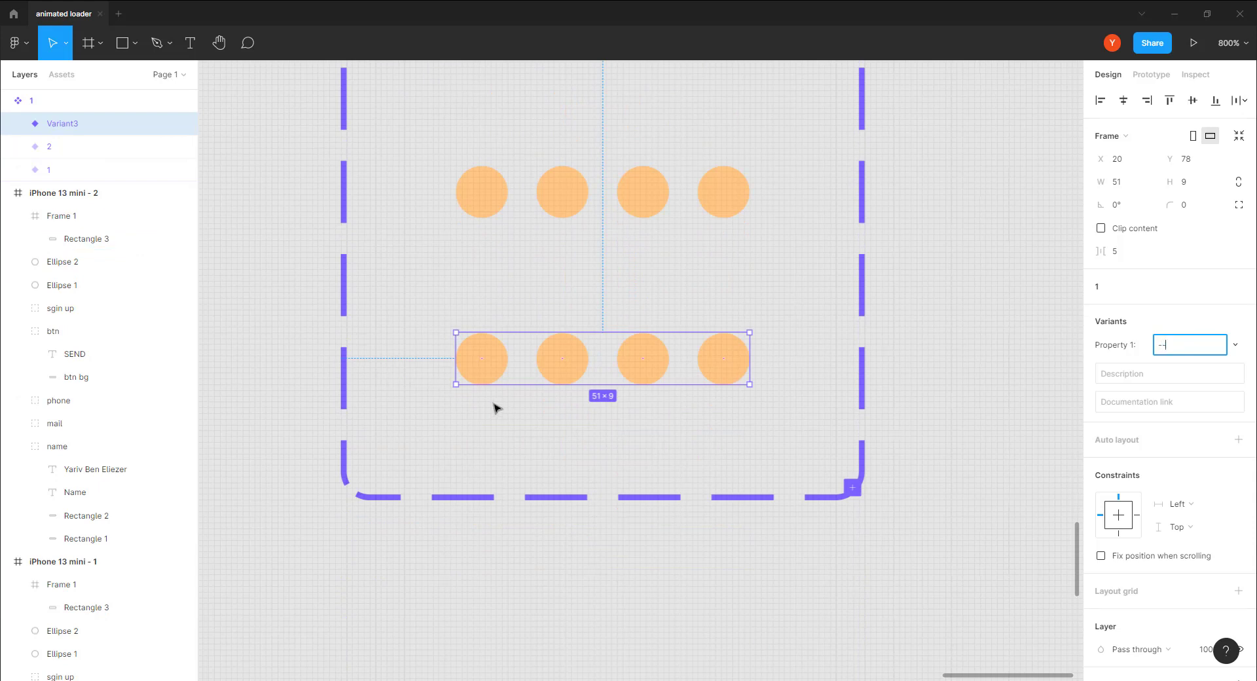
pyautogui.click(293, 344)
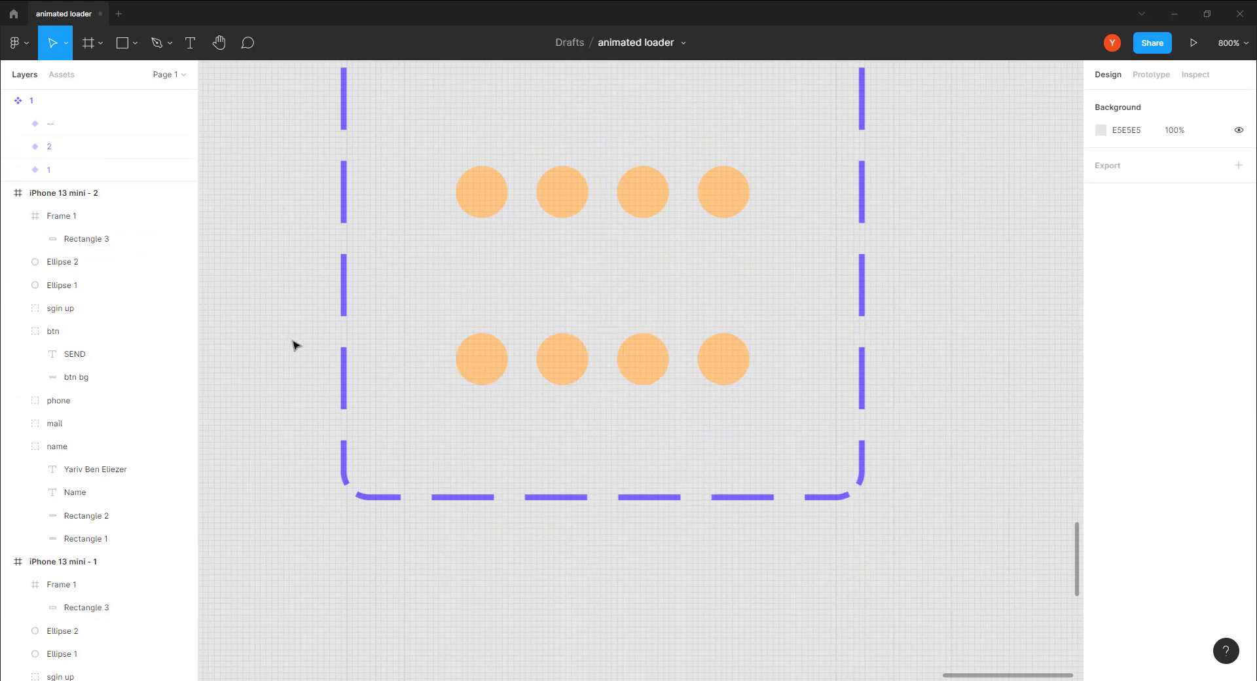
# Step: Add a fourth and a fifth variant below the third row of dots in the component set
pyautogui.scroll(-5, 331, 365)
pyautogui.scroll(3, 562, 363)
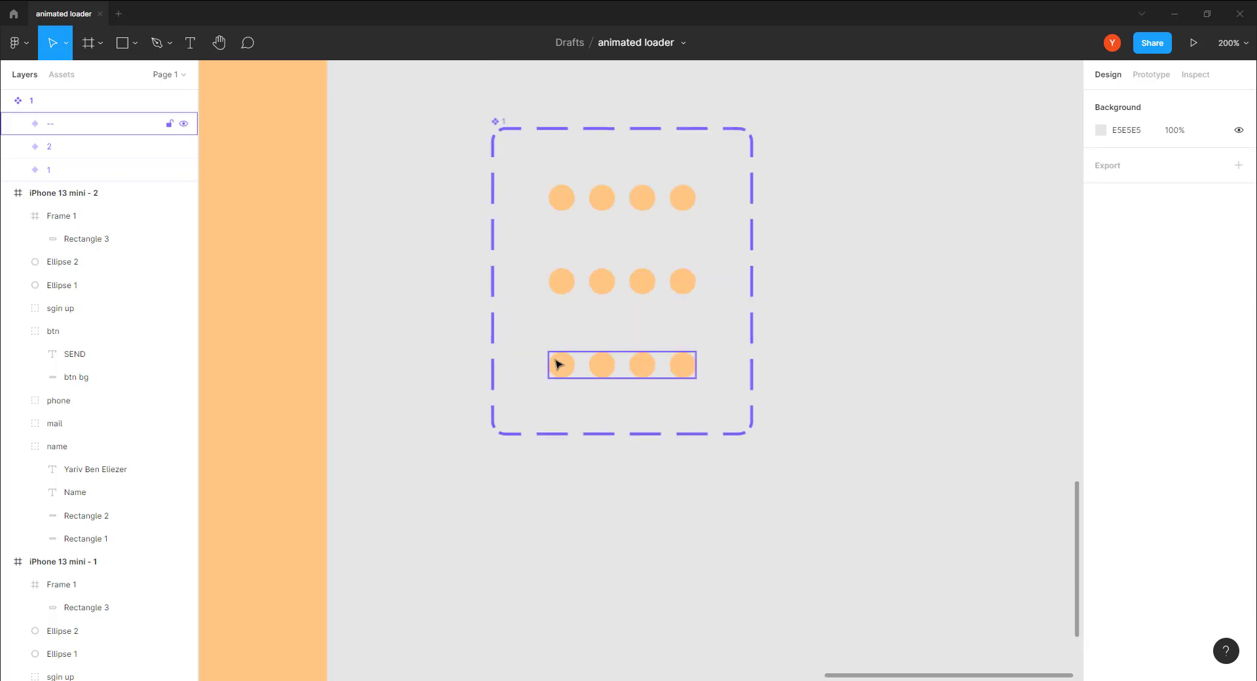
pyautogui.click(651, 380)
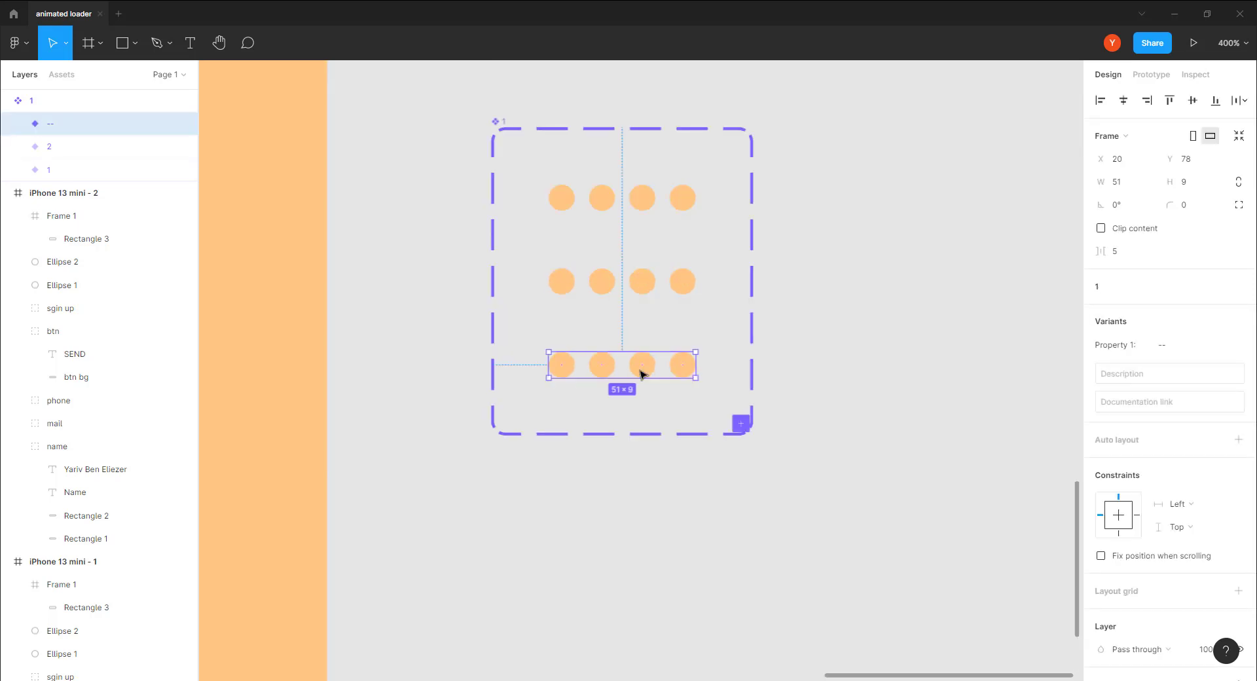
pyautogui.click(742, 426)
pyautogui.click(741, 508)
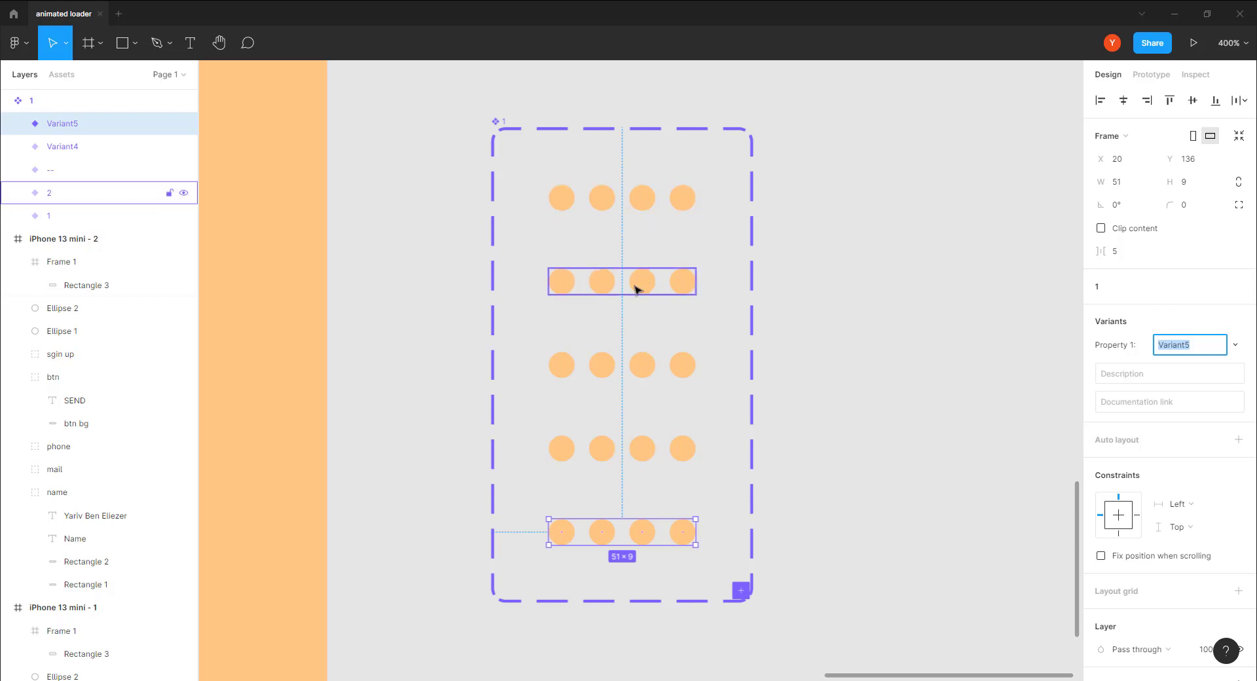
pyautogui.click(537, 334)
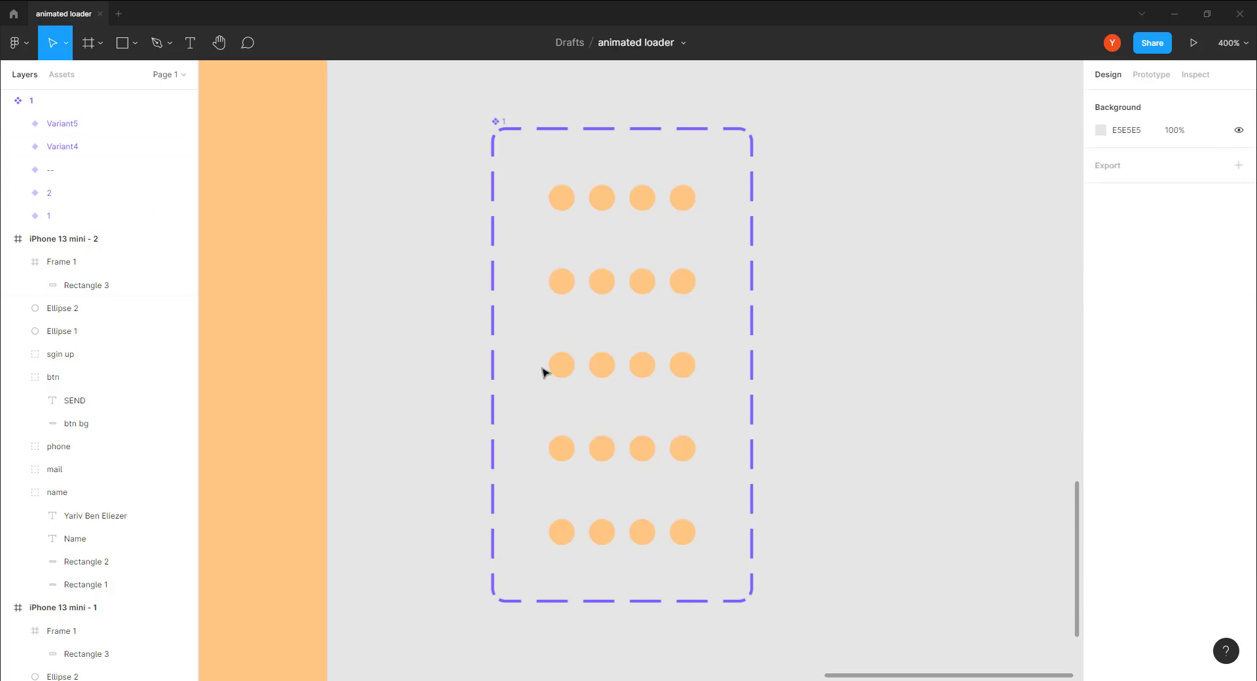
# Step: Rename the third variant 3
pyautogui.scroll(5, 518, 321)
pyautogui.hscroll(-2, 552, 449)
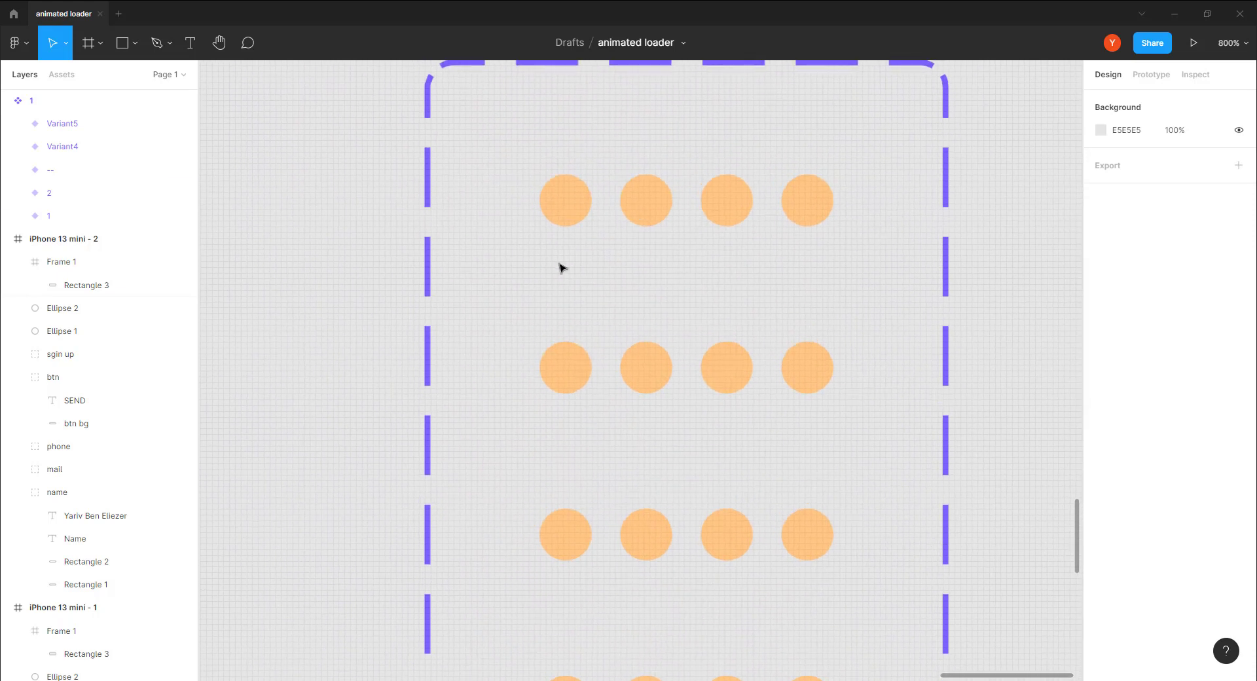
pyautogui.click(568, 214)
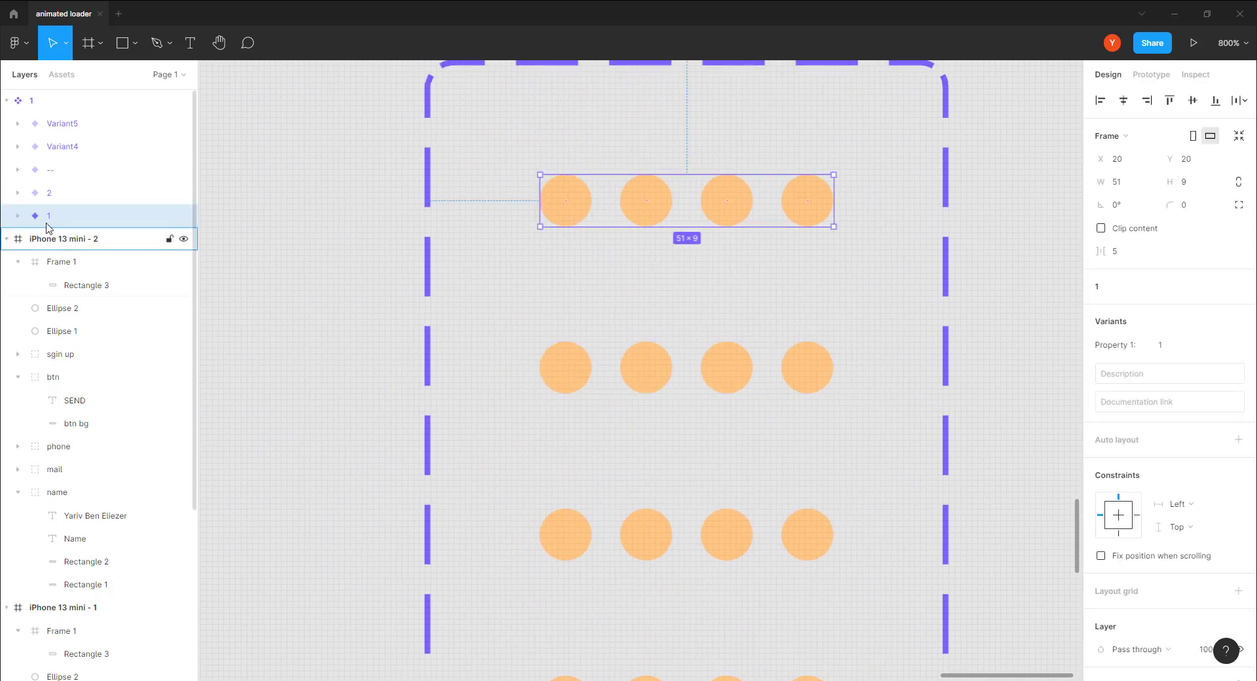
pyautogui.click(53, 174)
pyautogui.click(1166, 347)
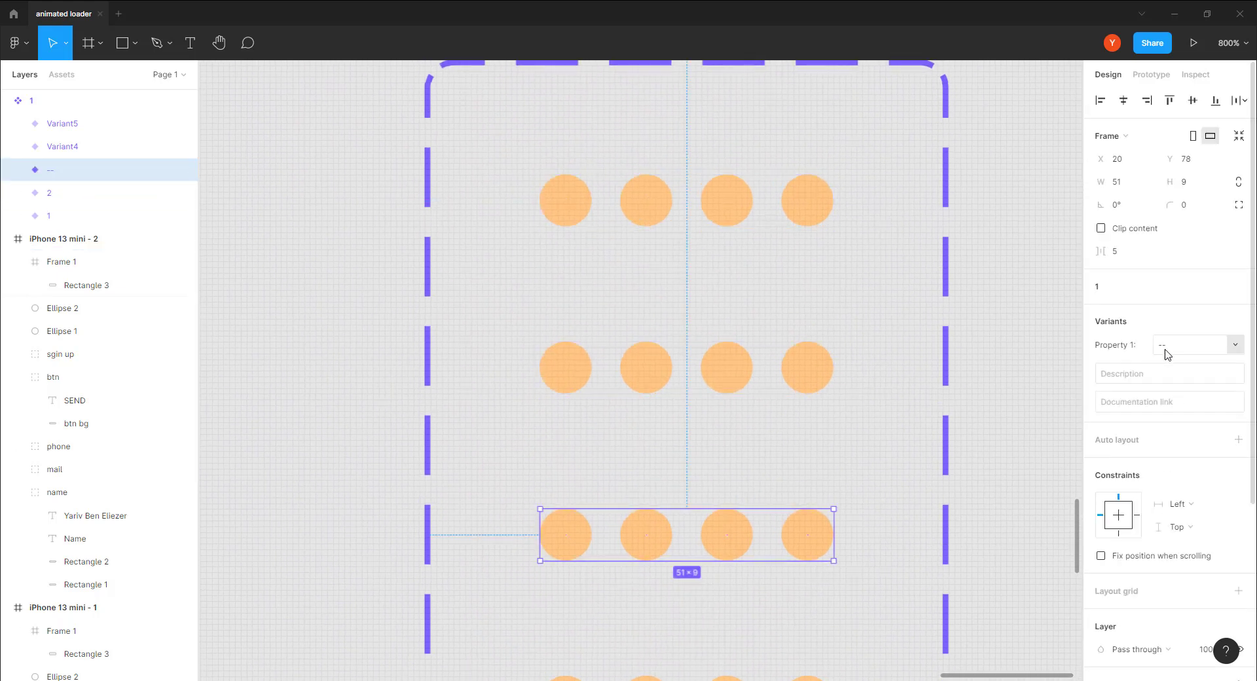
pyautogui.write('3')
pyautogui.press('Return')
# Step: Rename the fourth variant 4 and the fifth variant 5
pyautogui.click(67, 150)
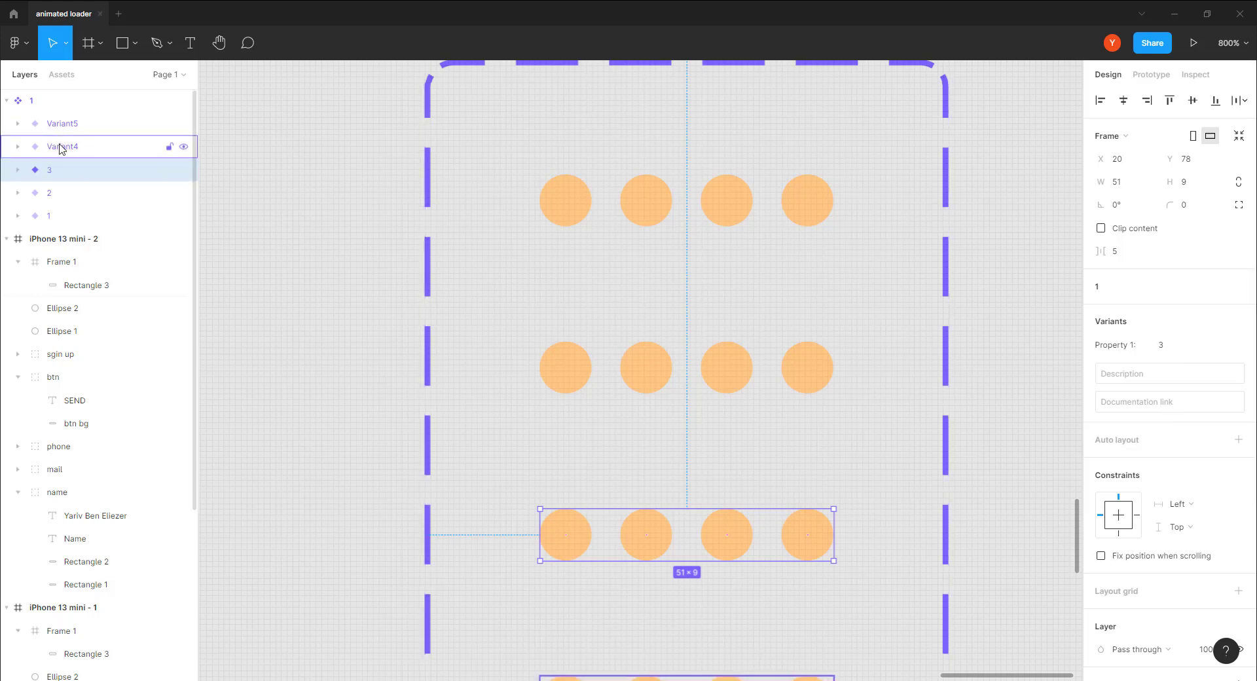
pyautogui.click(1166, 348)
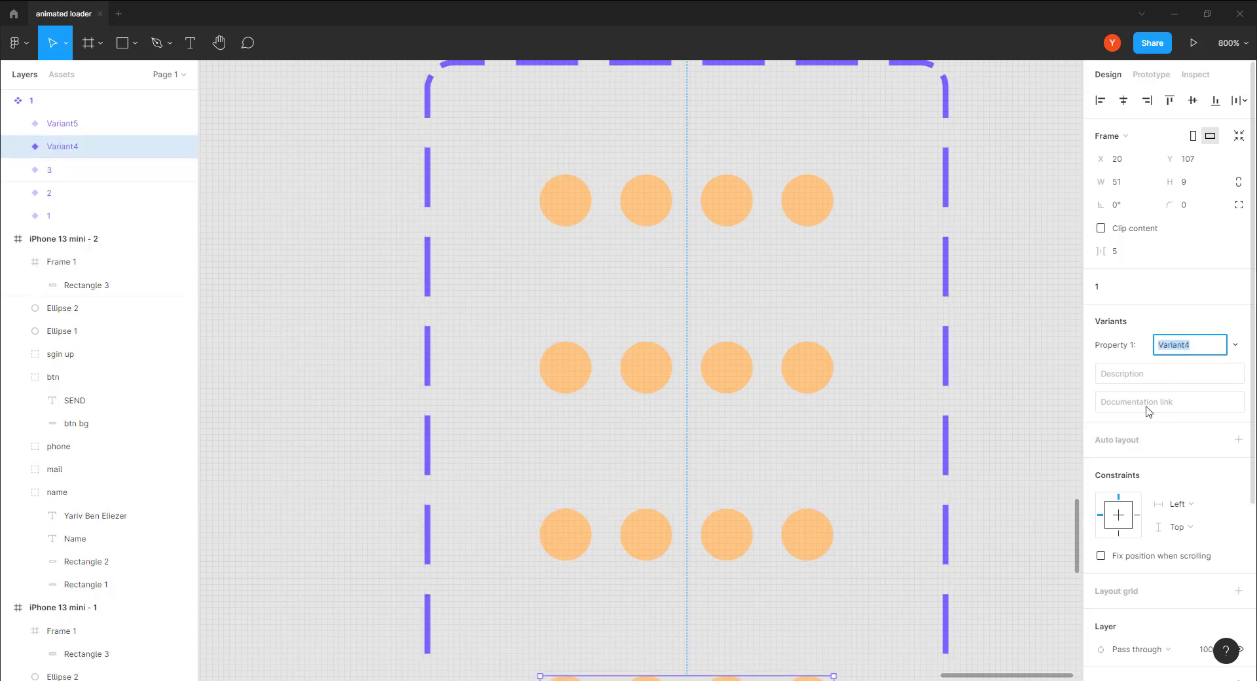
pyautogui.write('4')
pyautogui.press('Return')
pyautogui.click(61, 124)
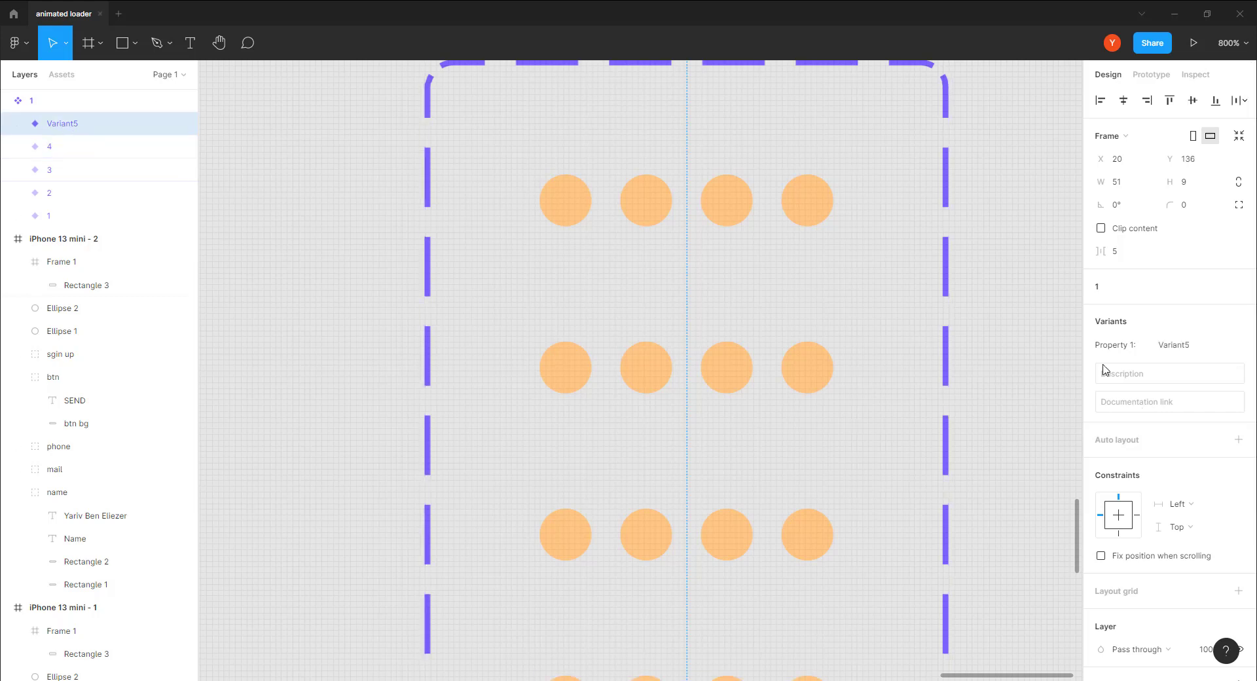
pyautogui.click(1168, 347)
pyautogui.write('5')
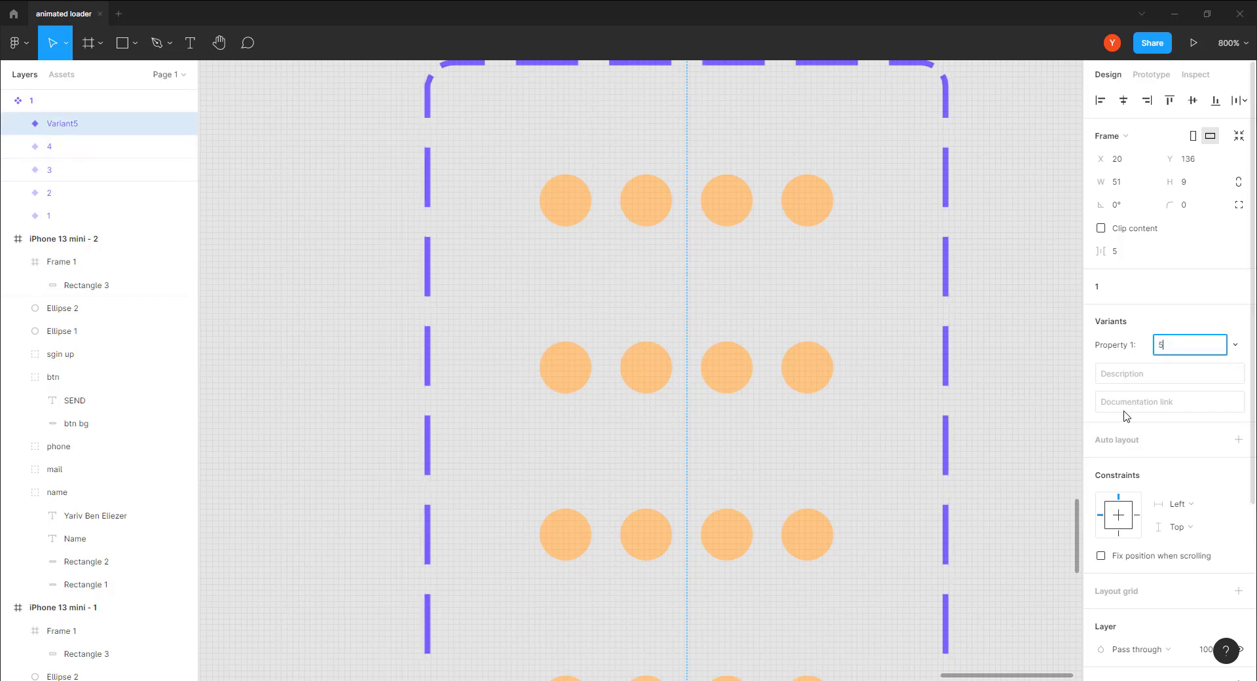
pyautogui.press('Return')
pyautogui.doubleClick(553, 370)
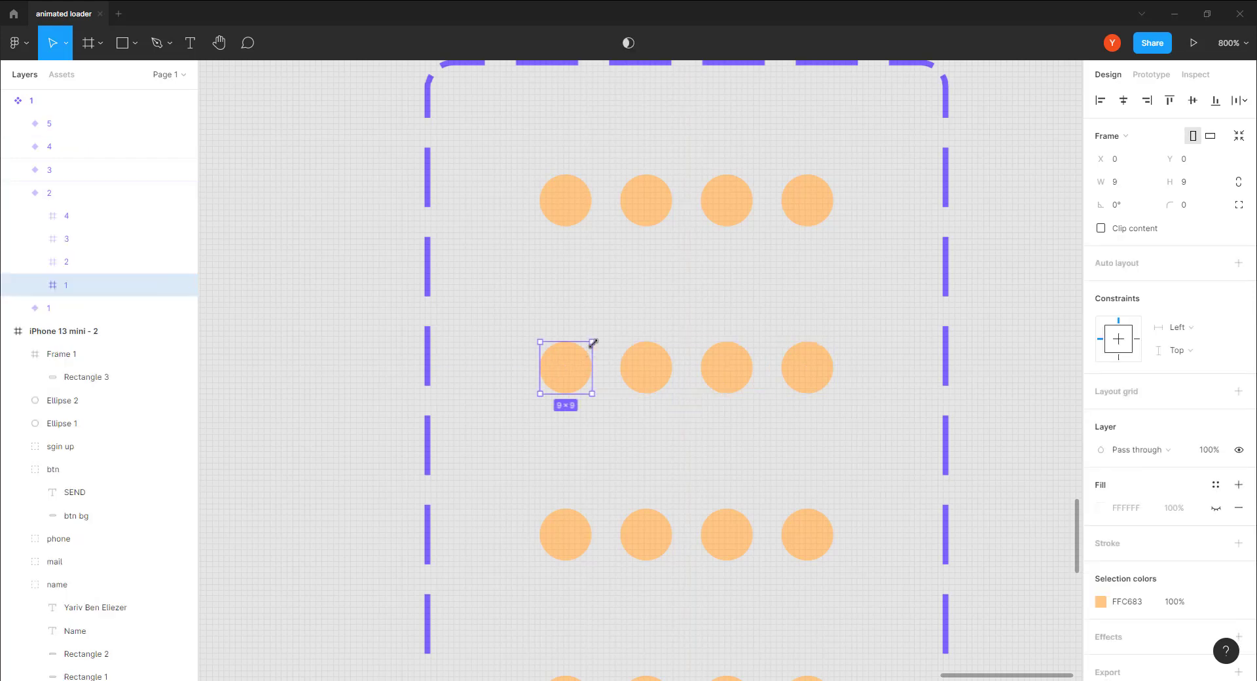
pyautogui.moveTo(593, 341); pyautogui.dragTo(598, 335)
pyautogui.hotkey('ctrl', 'z')
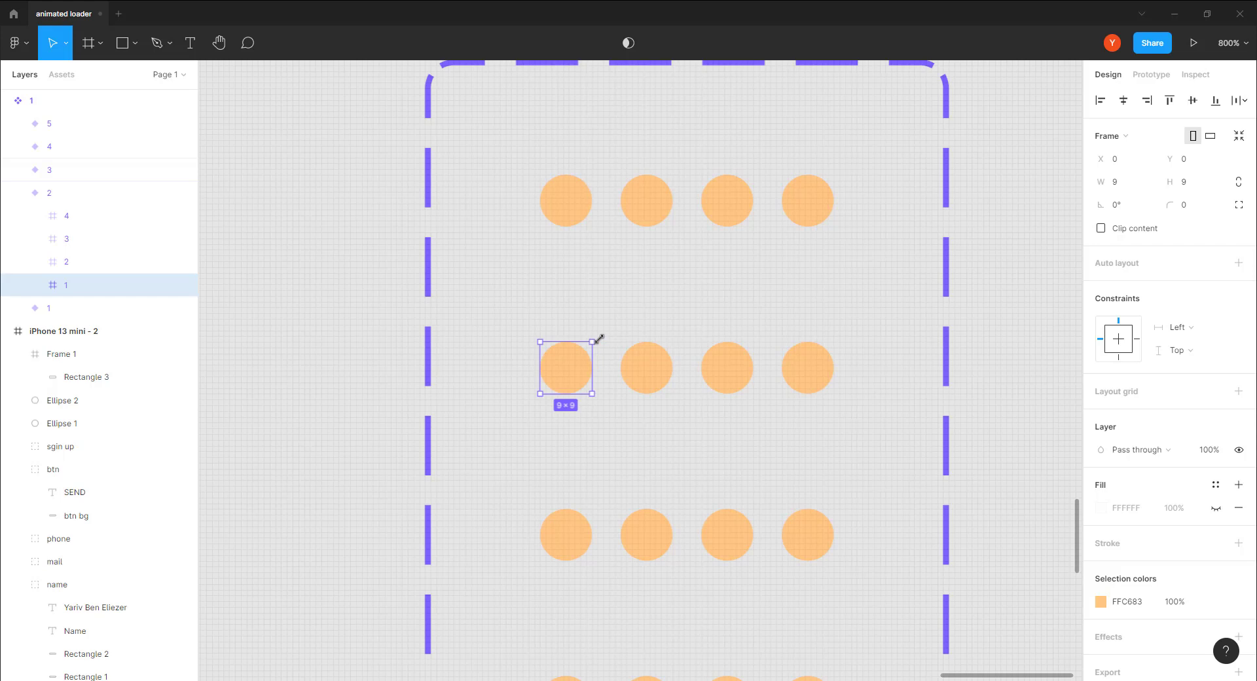
# Step: Enlarge the first dot's ellipse inside its frame in variant 2 to 13 × 13, keeping it centred
pyautogui.click(35, 285)
pyautogui.click(91, 308)
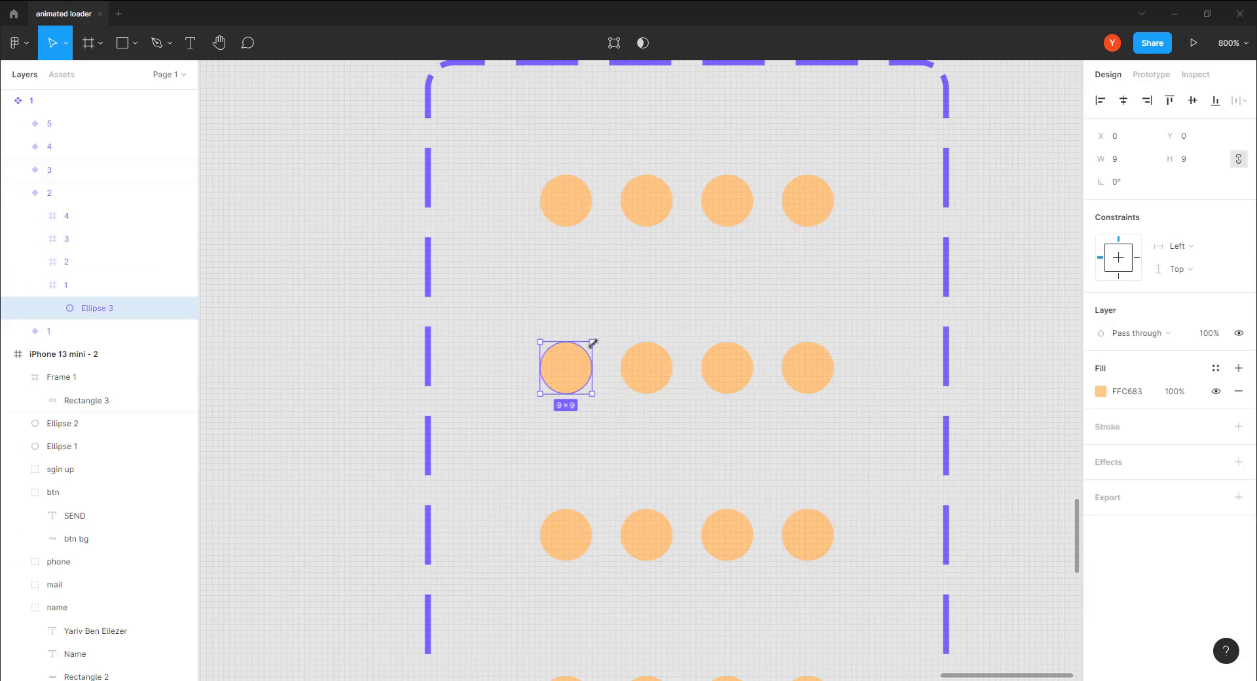
pyautogui.moveTo(593, 342); pyautogui.dragTo(600, 337)
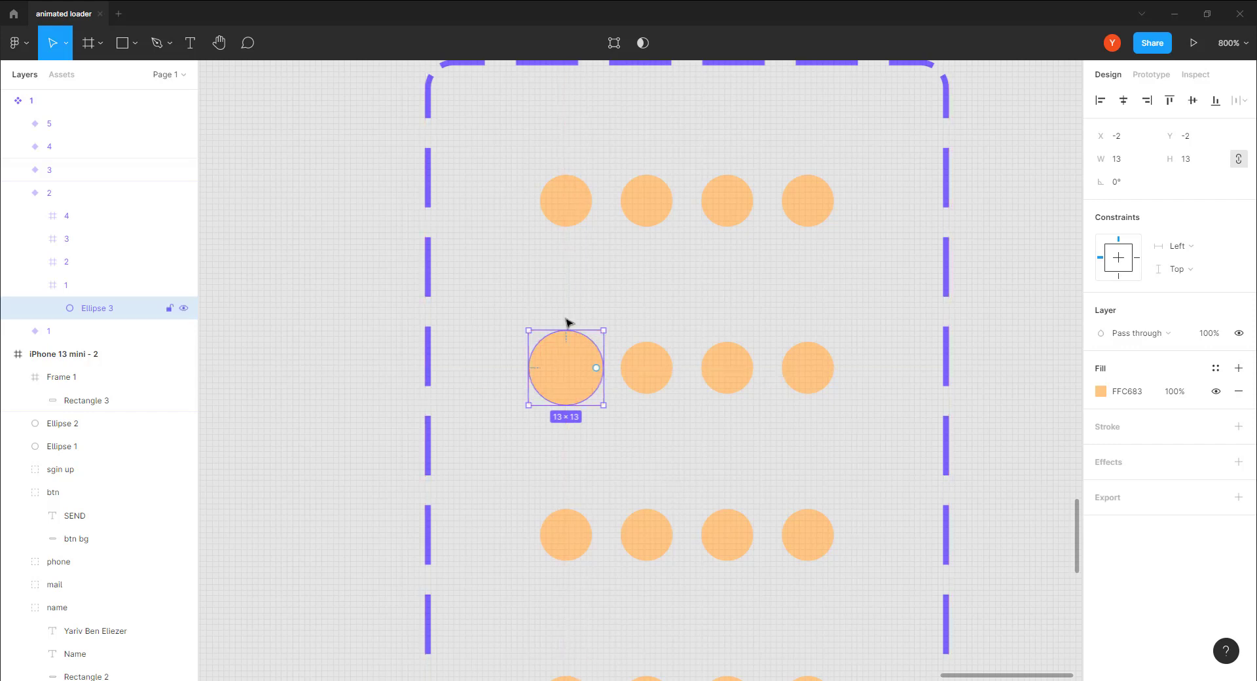
pyautogui.moveTo(601, 332); pyautogui.dragTo(598, 336)
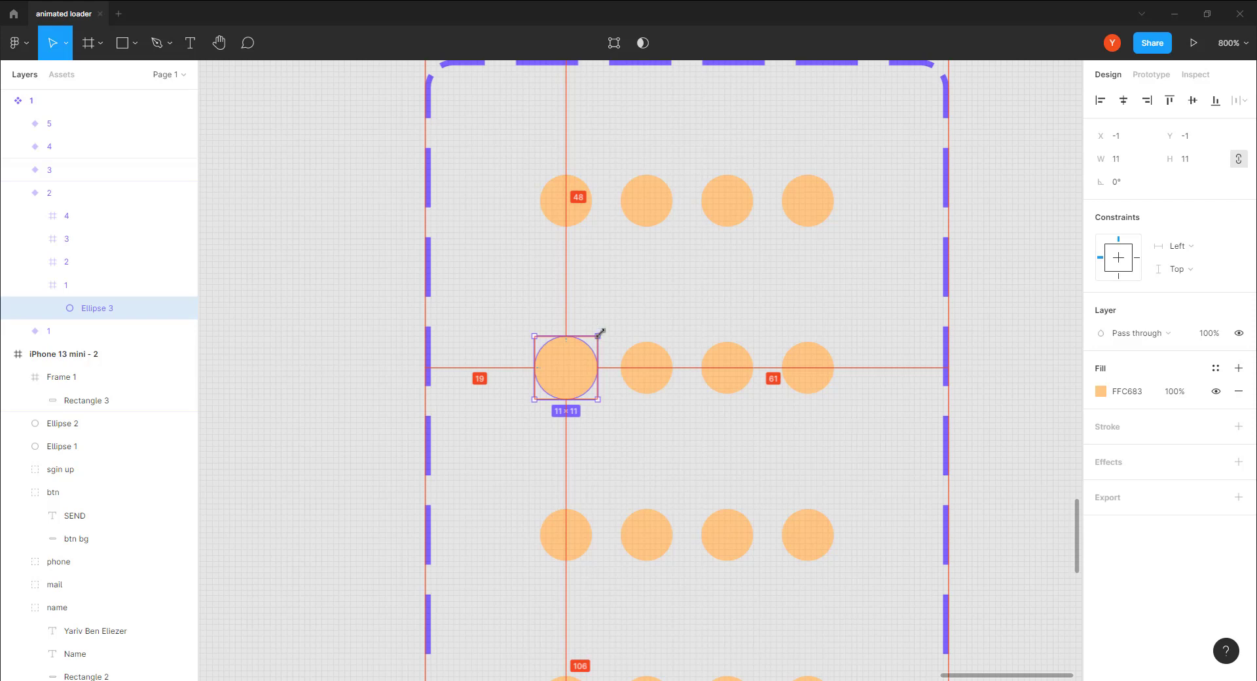
pyautogui.moveTo(601, 333); pyautogui.dragTo(603, 330)
pyautogui.click(343, 355)
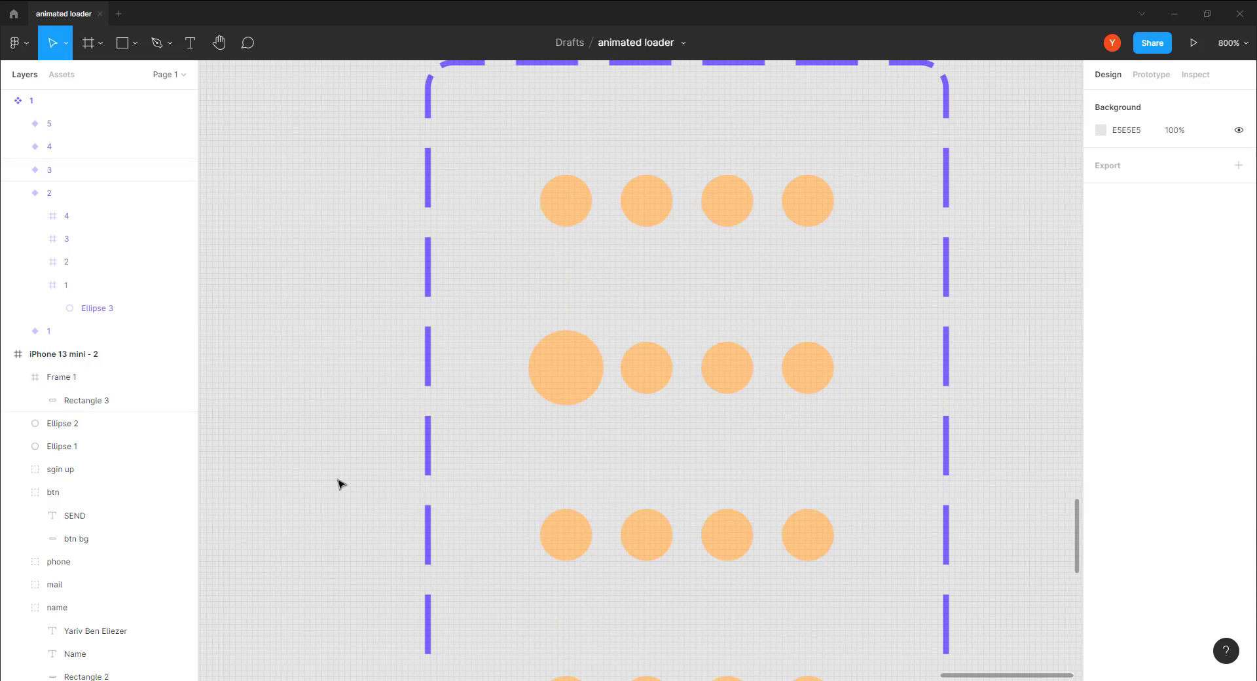
# Step: Enlarge the second dot's ellipse in variant 3 to 13 × 13 around its centre
pyautogui.doubleClick(657, 541)
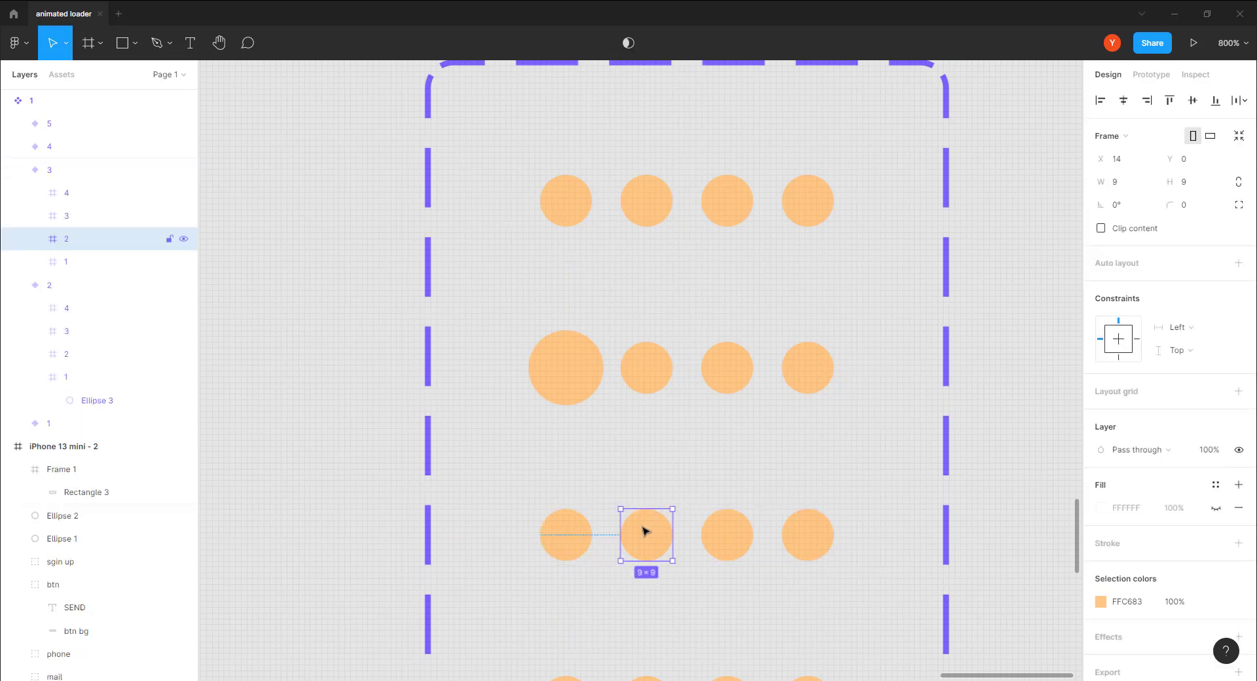
pyautogui.doubleClick(644, 531)
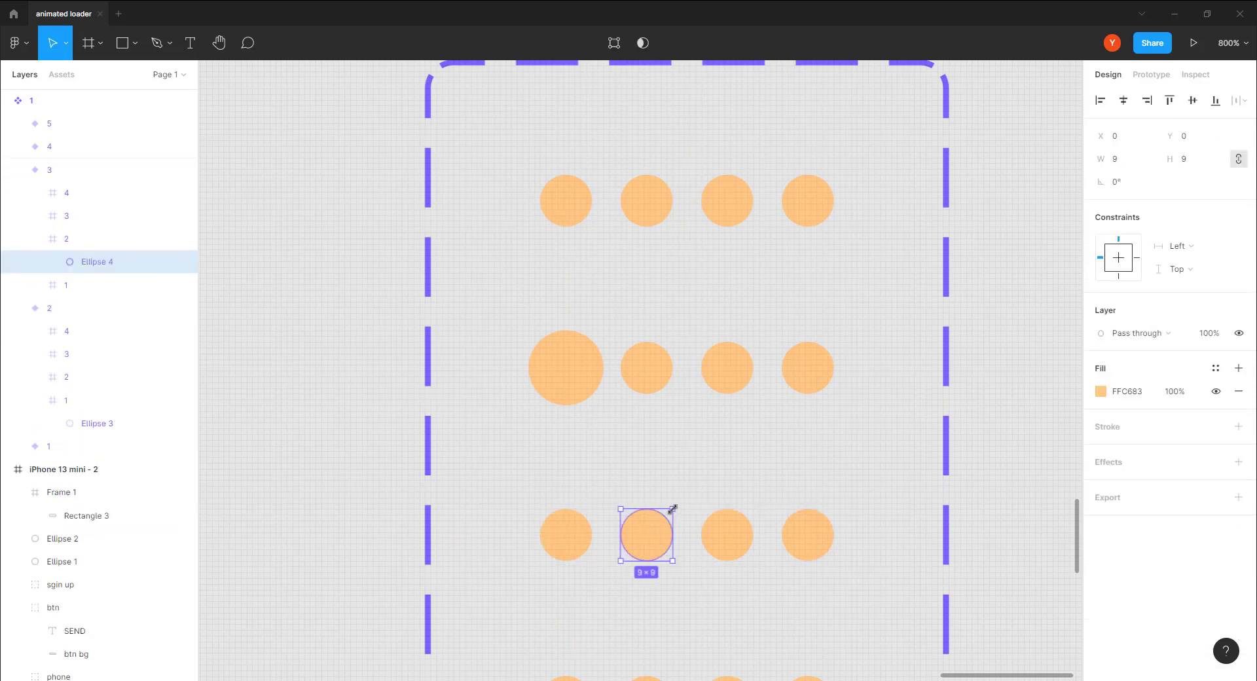
pyautogui.moveTo(673, 508); pyautogui.dragTo(685, 496)
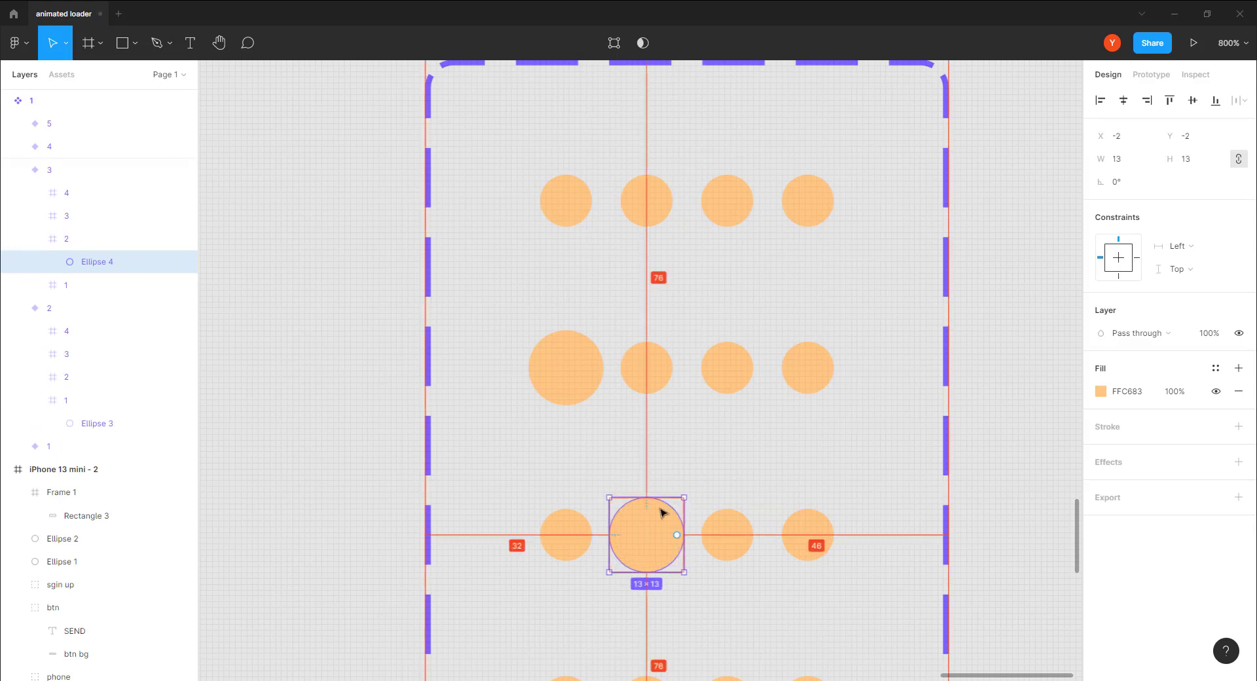
# Step: Enlarge the third dot's ellipse in variant 4 to 13 × 13 around its centre
pyautogui.scroll(-5, 449, 494)
pyautogui.hscroll(3, 449, 494)
pyautogui.click(575, 499)
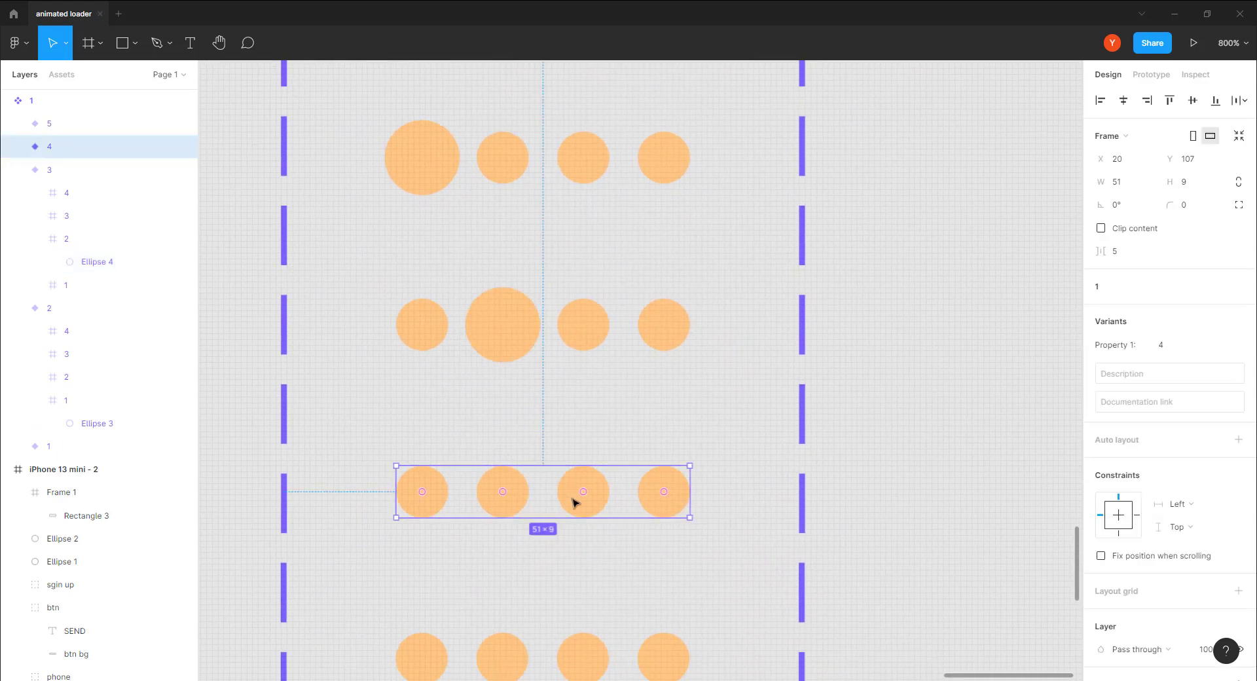
pyautogui.doubleClick(576, 501)
pyautogui.doubleClick(576, 501)
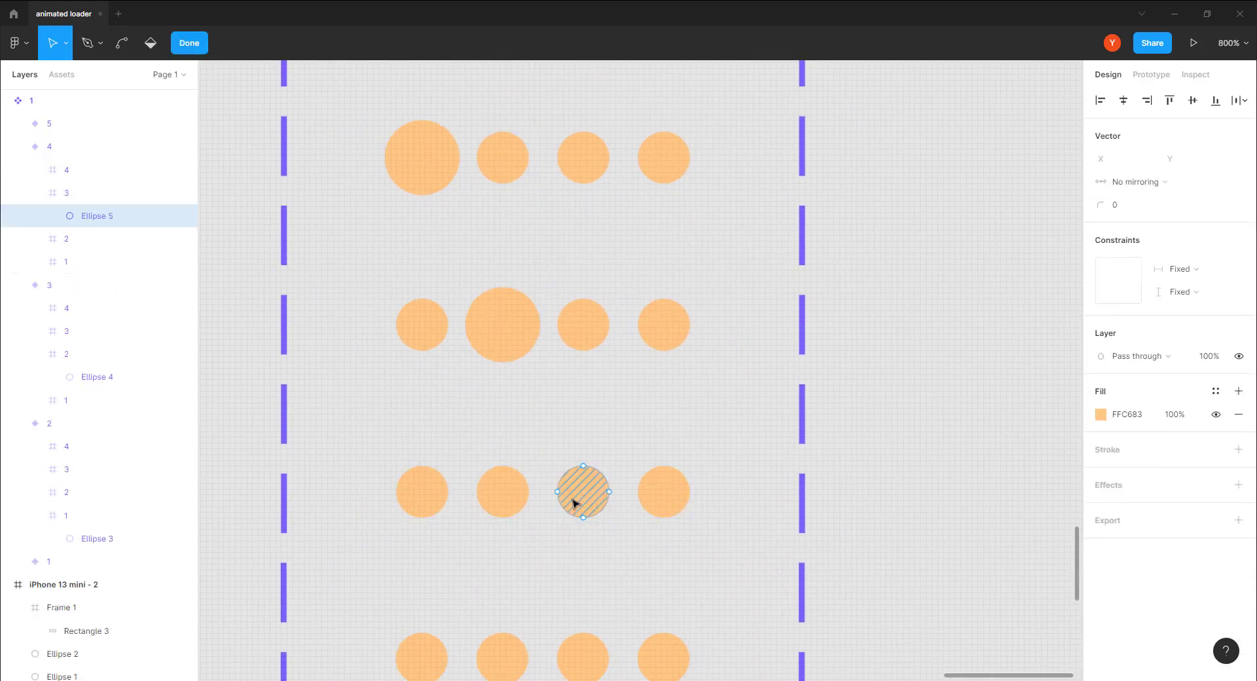
pyautogui.doubleClick(538, 470)
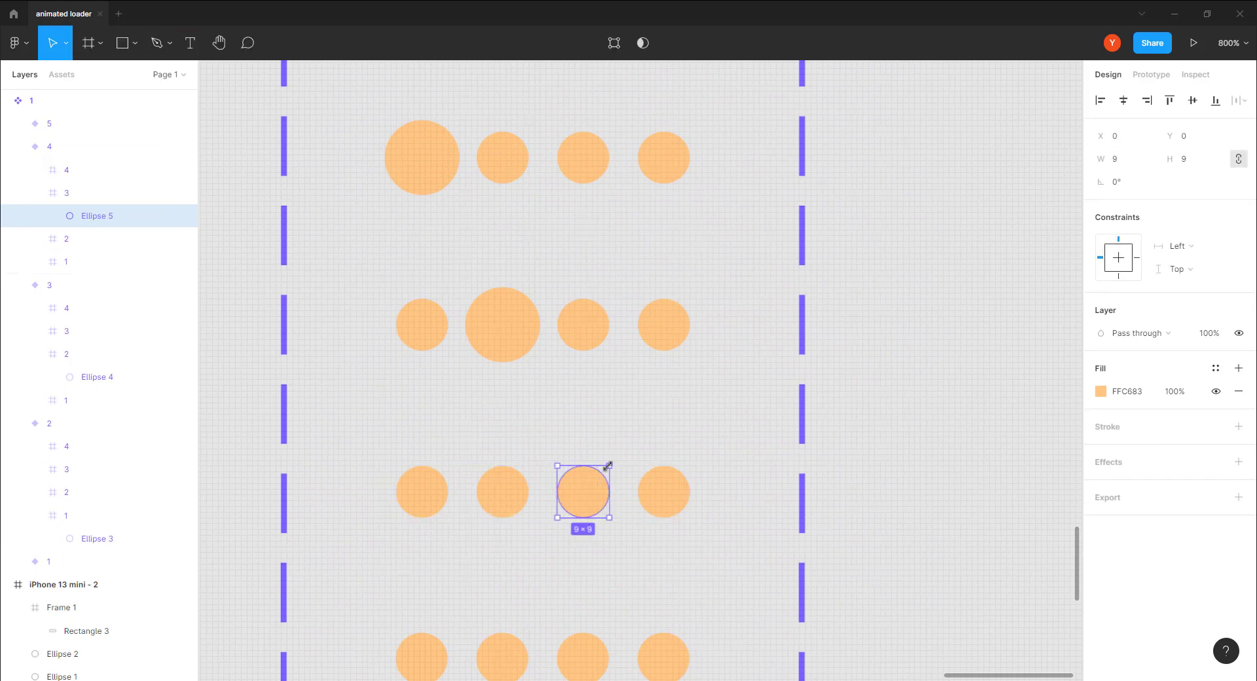
pyautogui.moveTo(611, 465); pyautogui.dragTo(623, 453)
# Step: Enlarge the fourth dot's ellipse in variant 5 around its centre to match the enlarged dots in the other variants
pyautogui.scroll(-5, 607, 479)
pyautogui.hscroll(2, 606, 478)
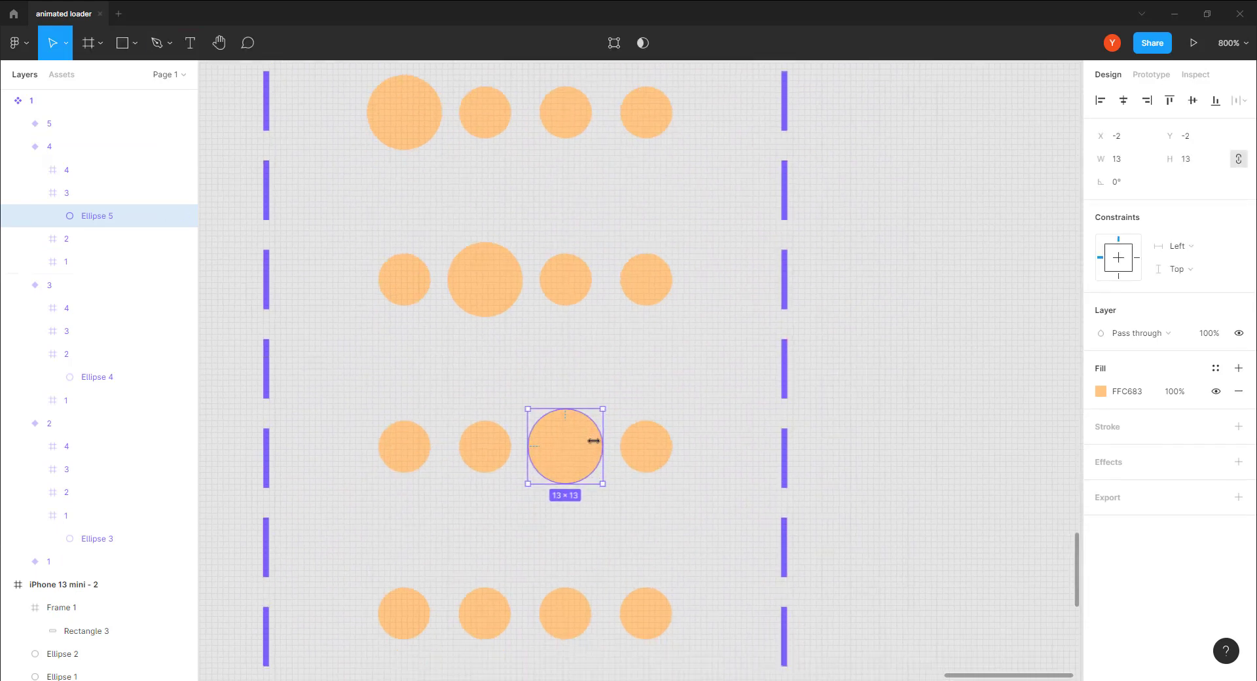
pyautogui.click(606, 479)
pyautogui.click(607, 481)
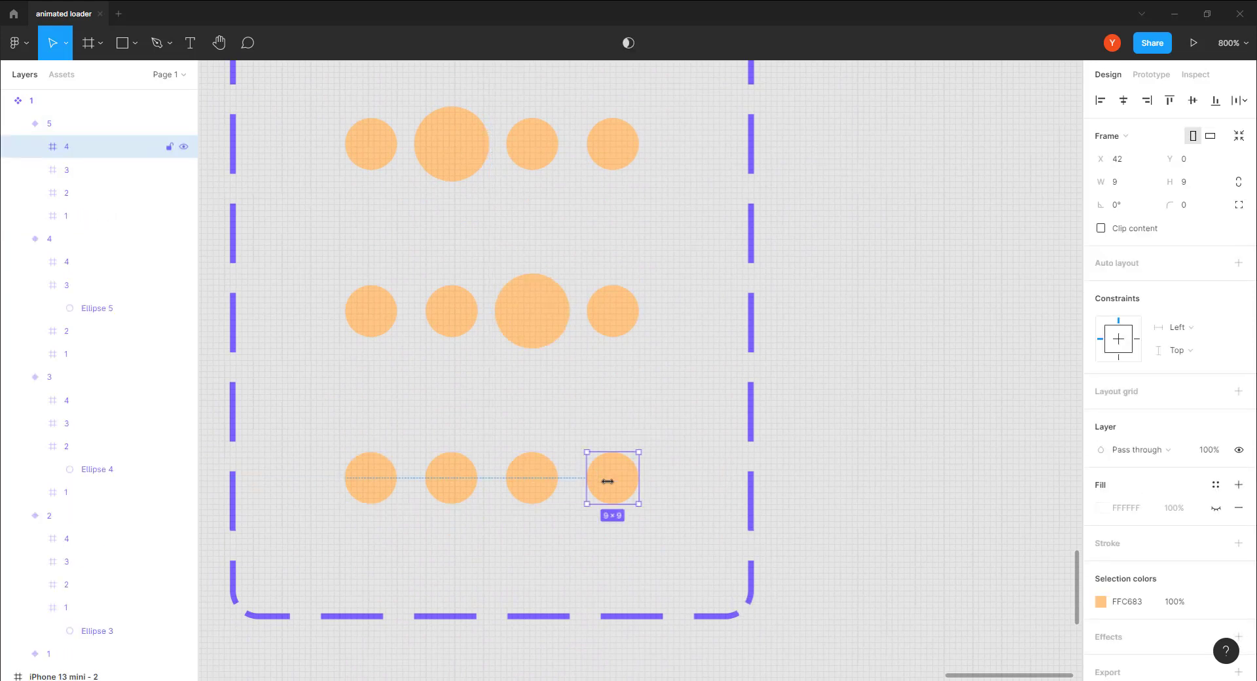
pyautogui.click(607, 481)
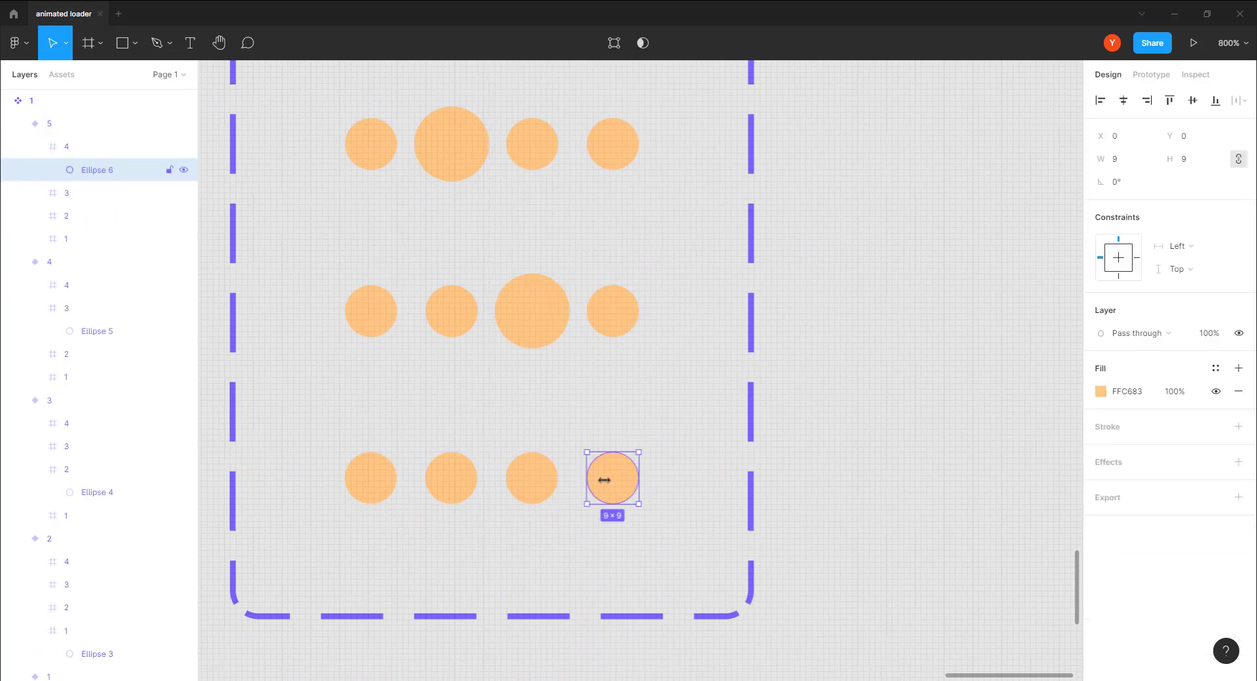
pyautogui.moveTo(639, 451); pyautogui.dragTo(651, 440)
pyautogui.click(861, 426)
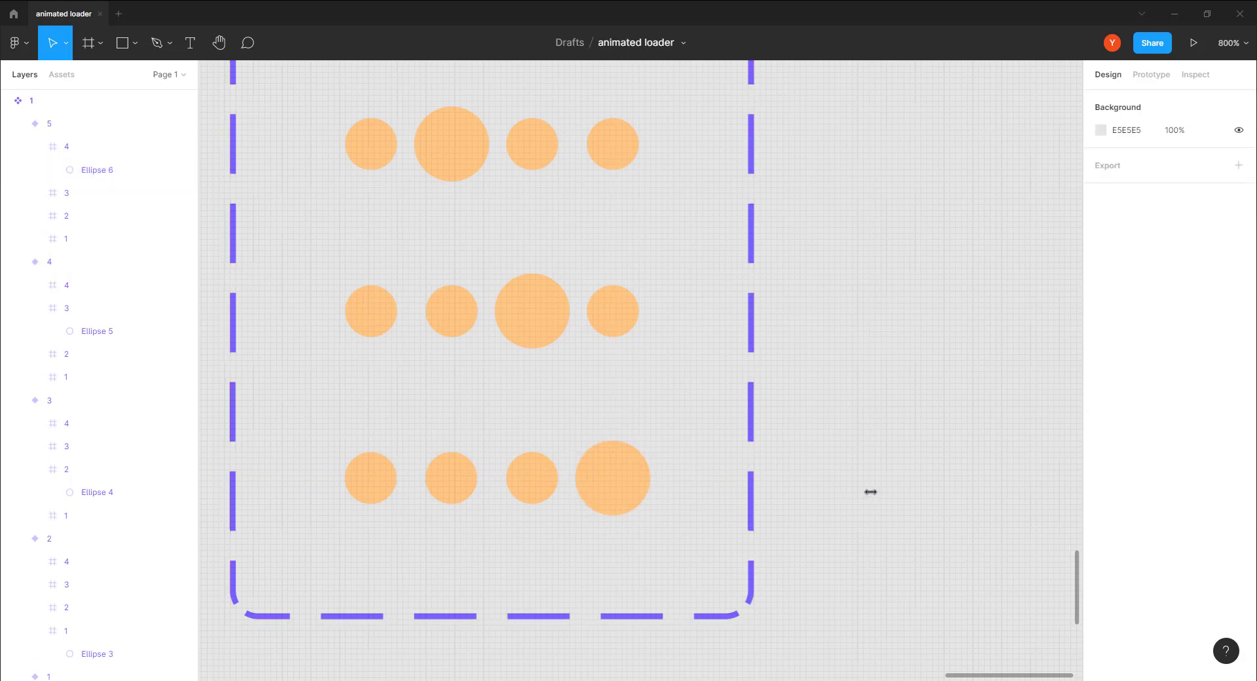
pyautogui.press('-')
pyautogui.scroll(3, 773, 359)
pyautogui.hscroll(-2, 773, 359)
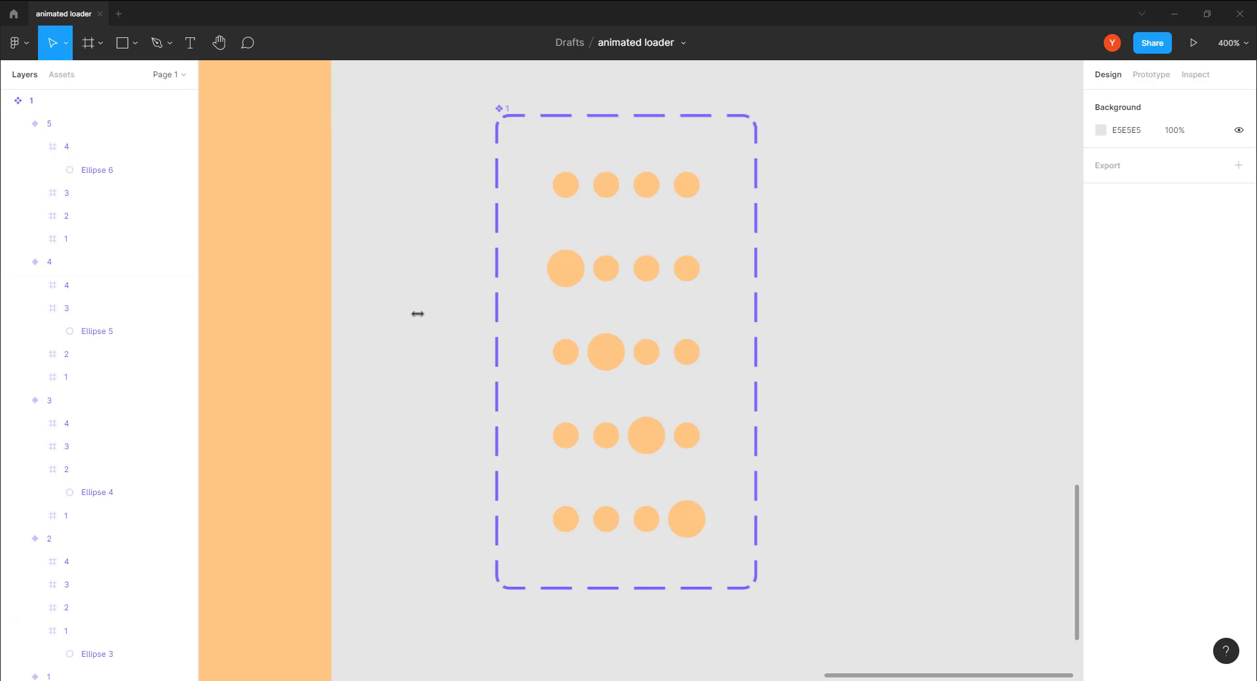
# Step: Connect variant 1 of the loader component to variant 2 with a Change to interaction triggered After delay
pyautogui.click(678, 194)
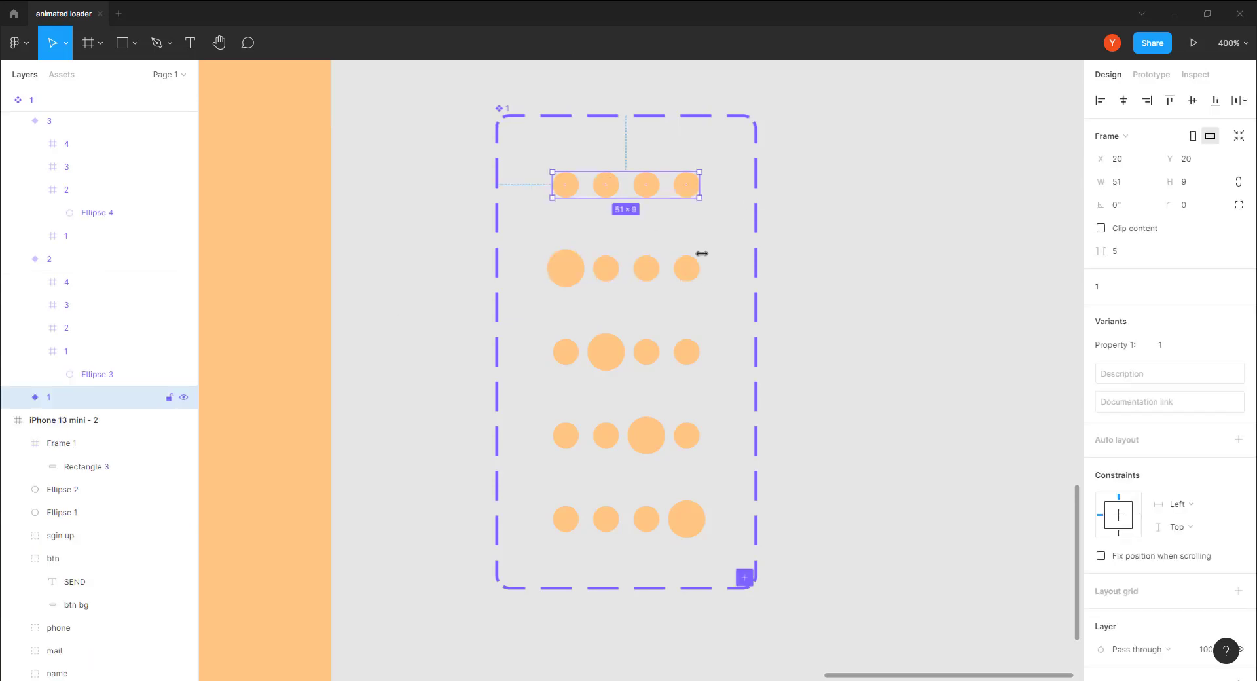
pyautogui.click(1151, 74)
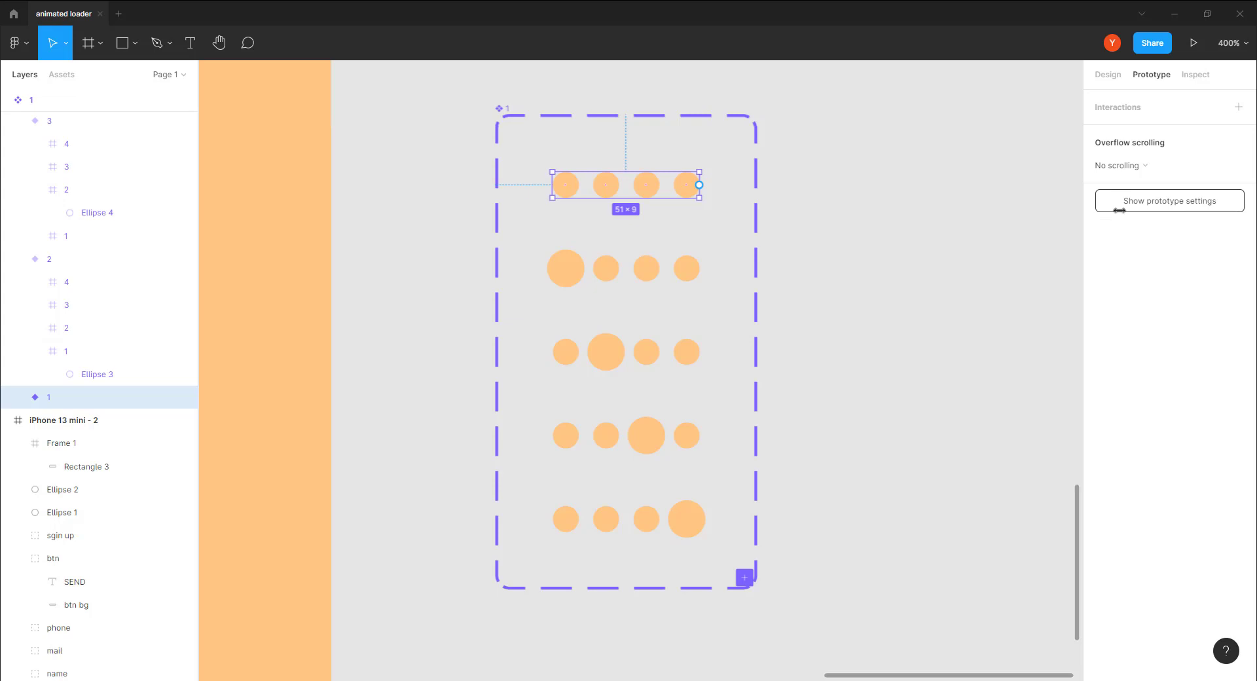
pyautogui.moveTo(699, 184); pyautogui.dragTo(612, 258)
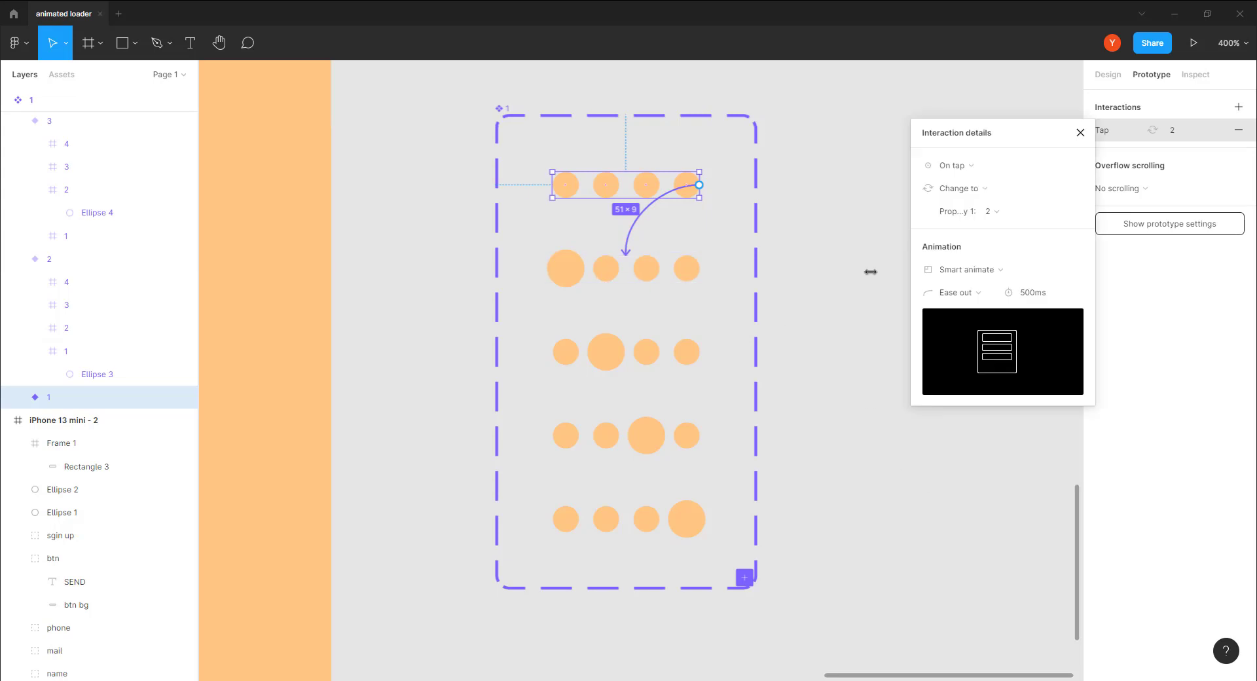
pyautogui.click(953, 165)
pyautogui.click(947, 344)
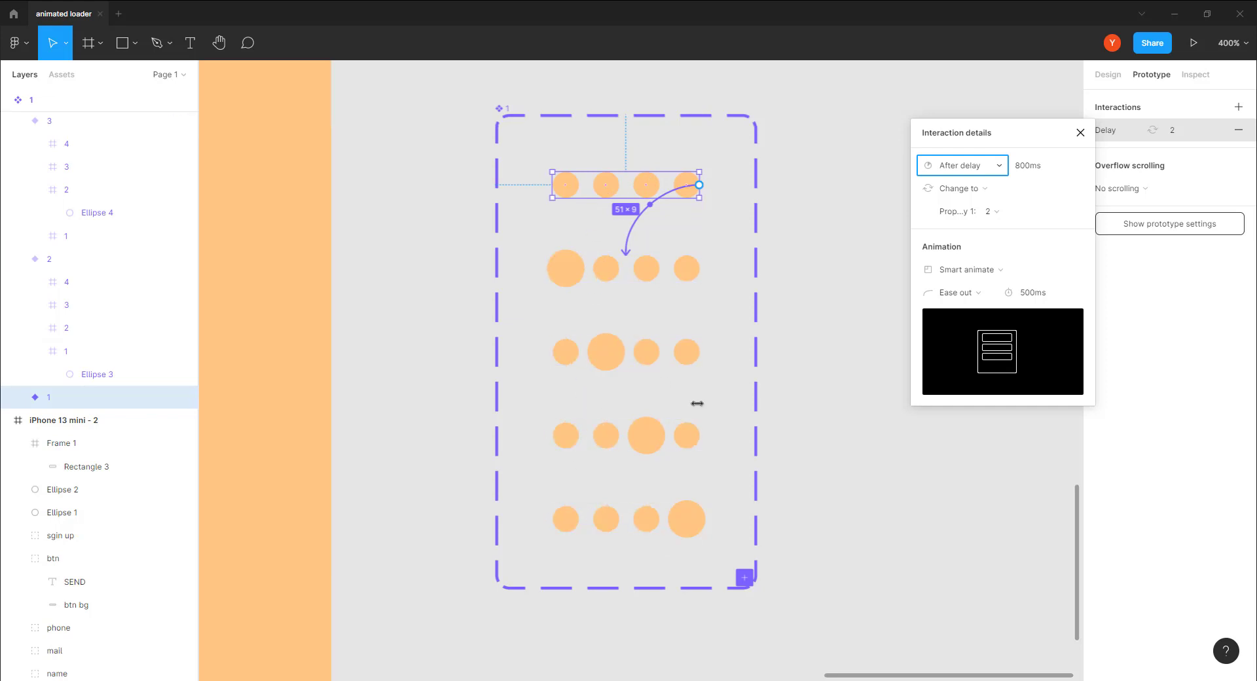
# Step: Set the variant 1 interaction's animation duration to 150 ms and its trigger delay to 100 ms
pyautogui.click(1033, 292)
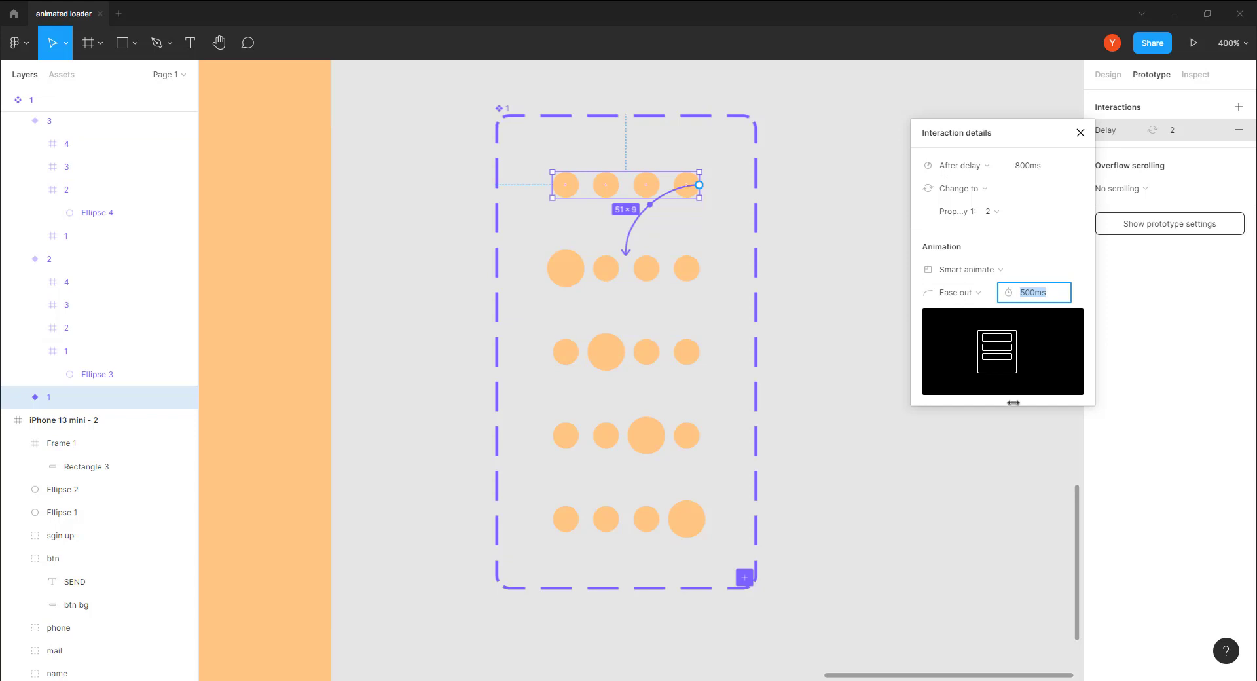
pyautogui.write('150')
pyautogui.press('Return')
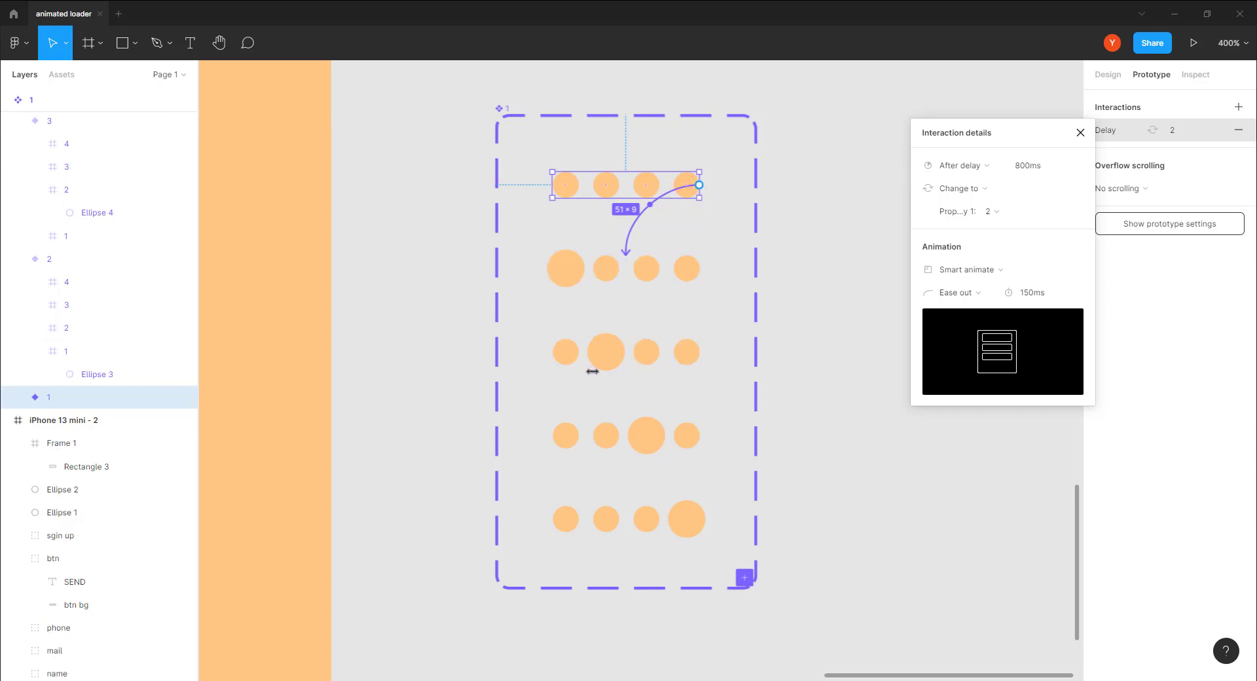
pyautogui.click(1024, 171)
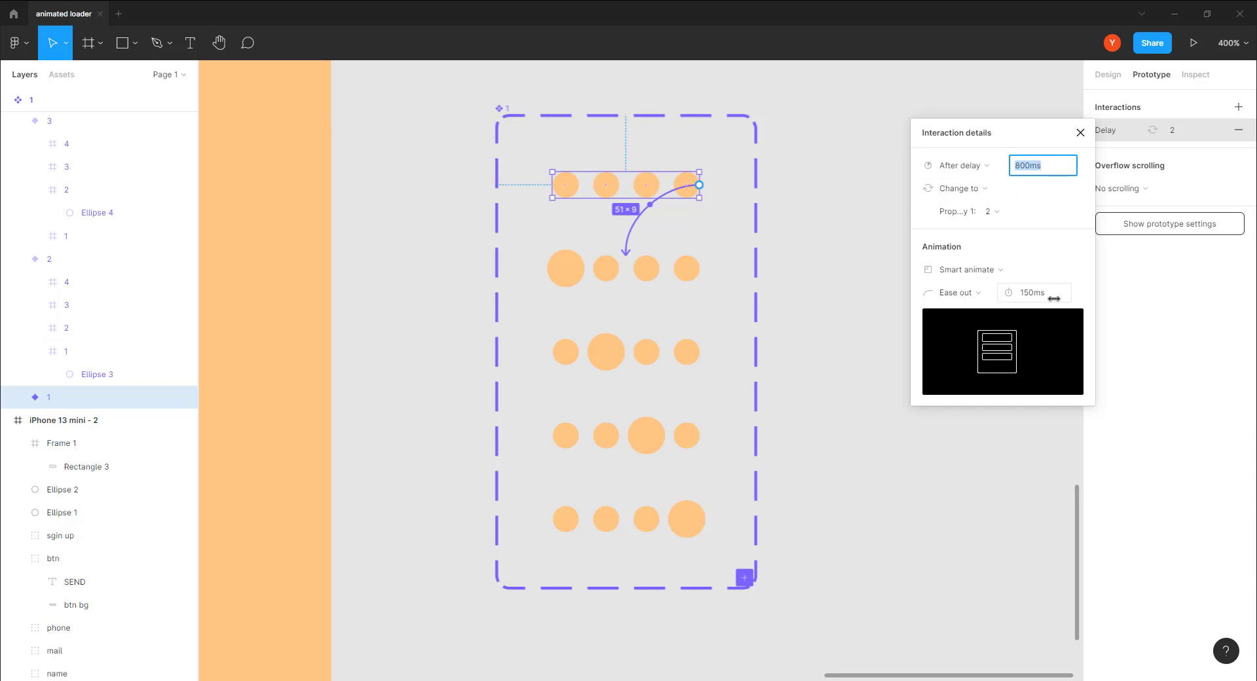
pyautogui.write('100')
pyautogui.press('Return')
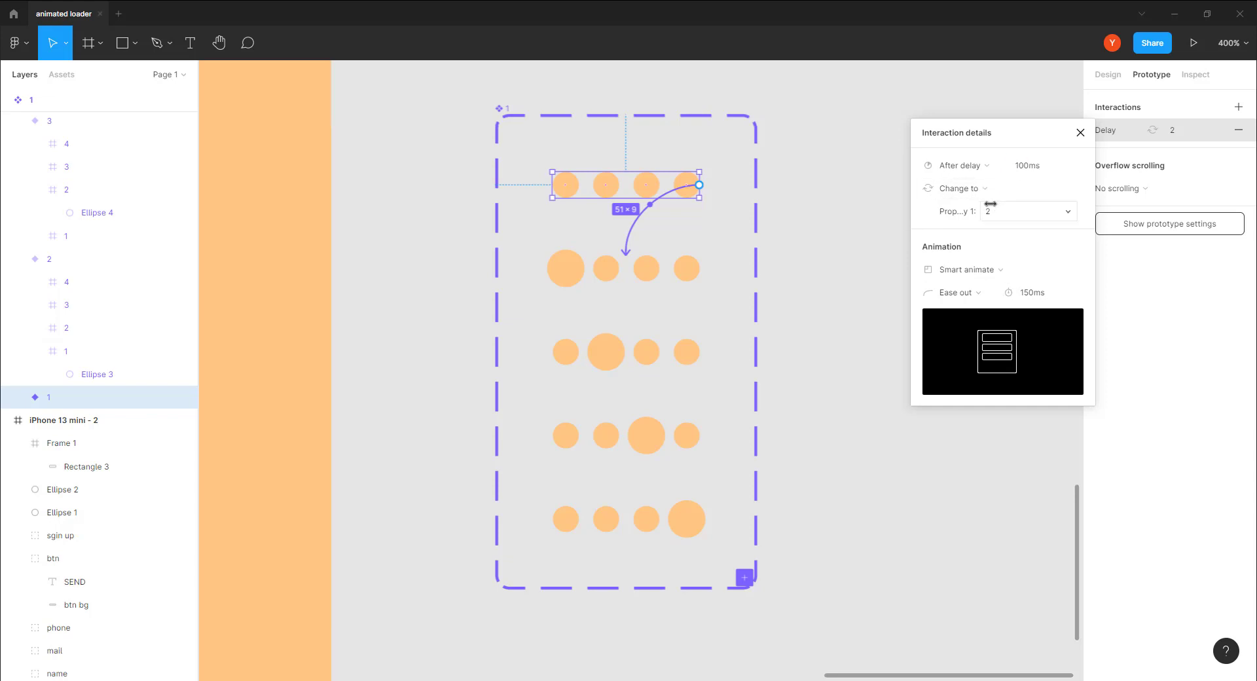
# Step: Connect variant 2 to variant 3 with an After delay interaction of 1 ms
pyautogui.click(655, 268)
pyautogui.moveTo(698, 268); pyautogui.dragTo(668, 349)
pyautogui.click(953, 165)
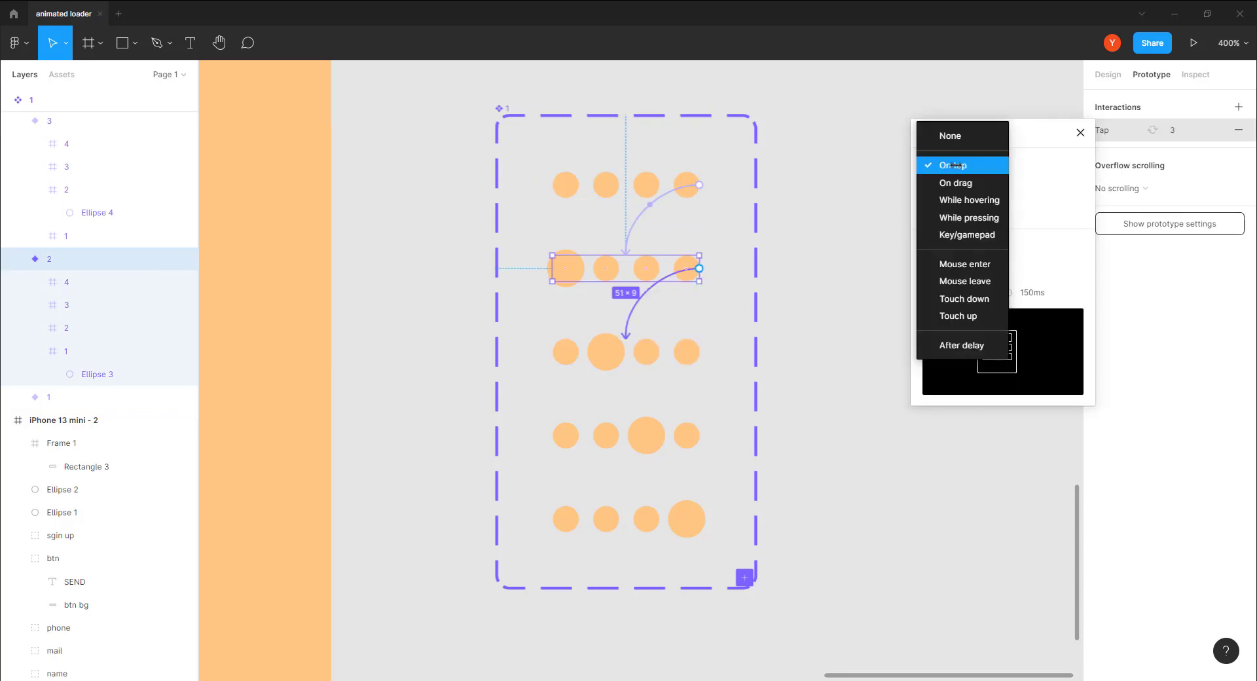
pyautogui.click(962, 345)
pyautogui.click(1038, 165)
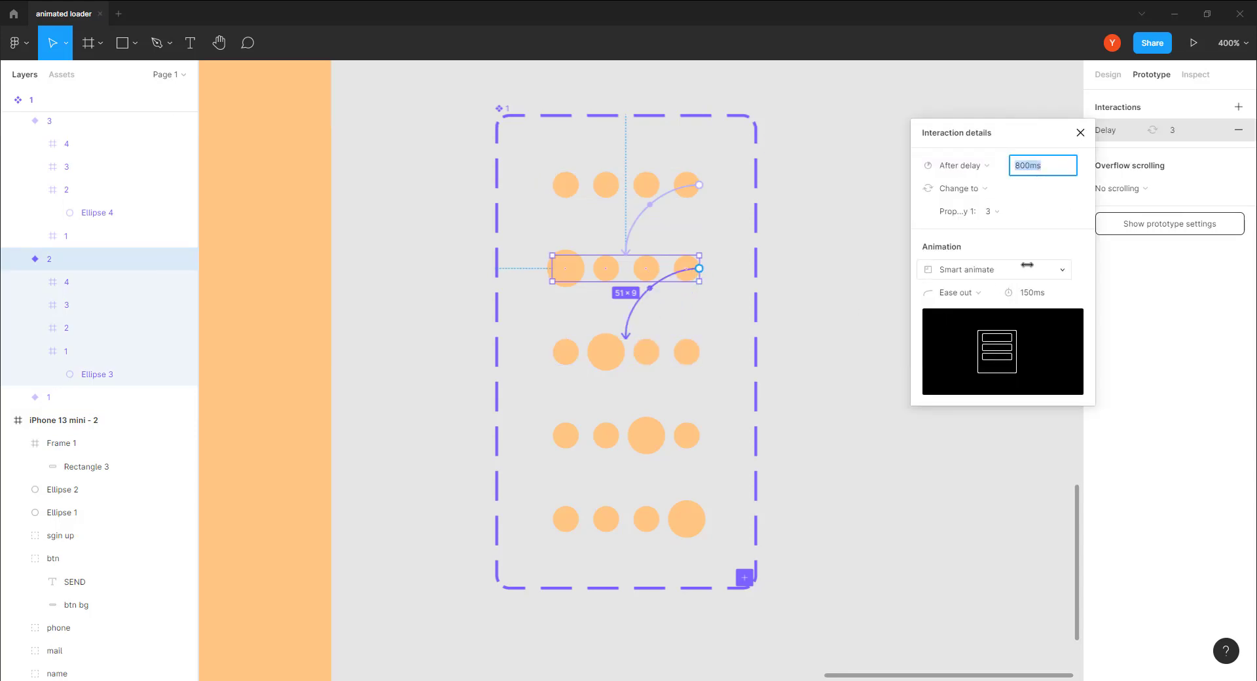
pyautogui.write('1')
pyautogui.press('Return')
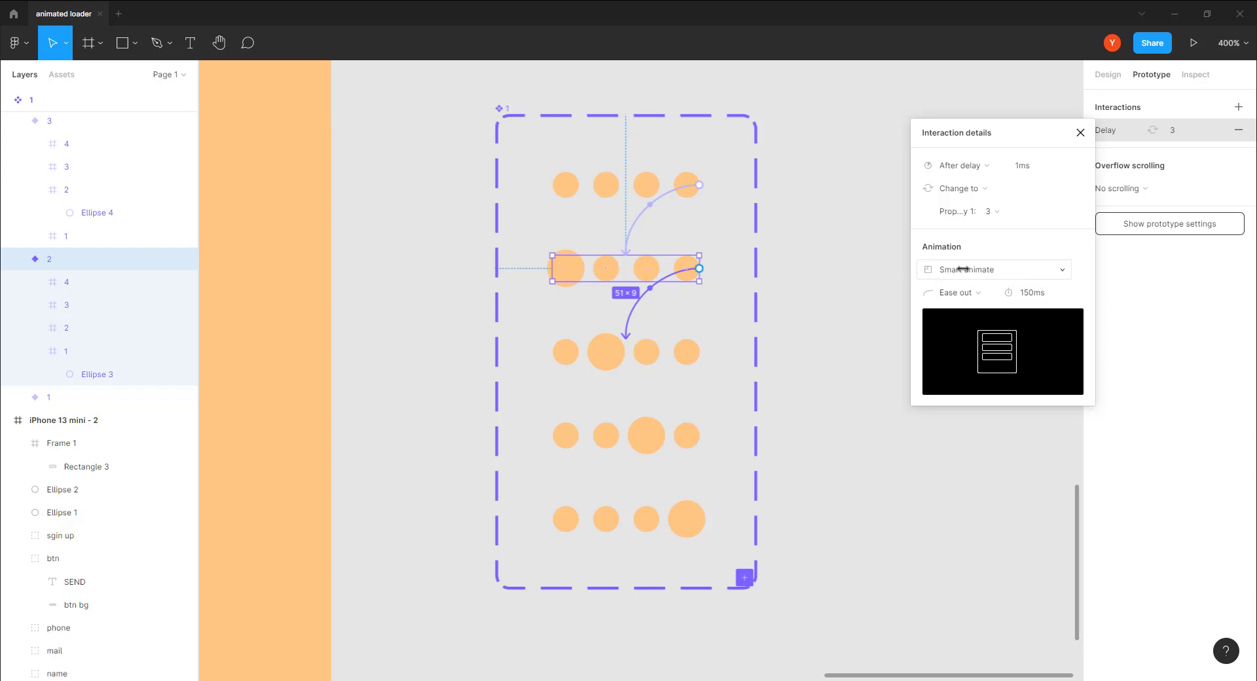
# Step: Connect variant 3 to variant 4 with an After delay interaction of 1 ms
pyautogui.click(658, 354)
pyautogui.moveTo(699, 351); pyautogui.dragTo(655, 429)
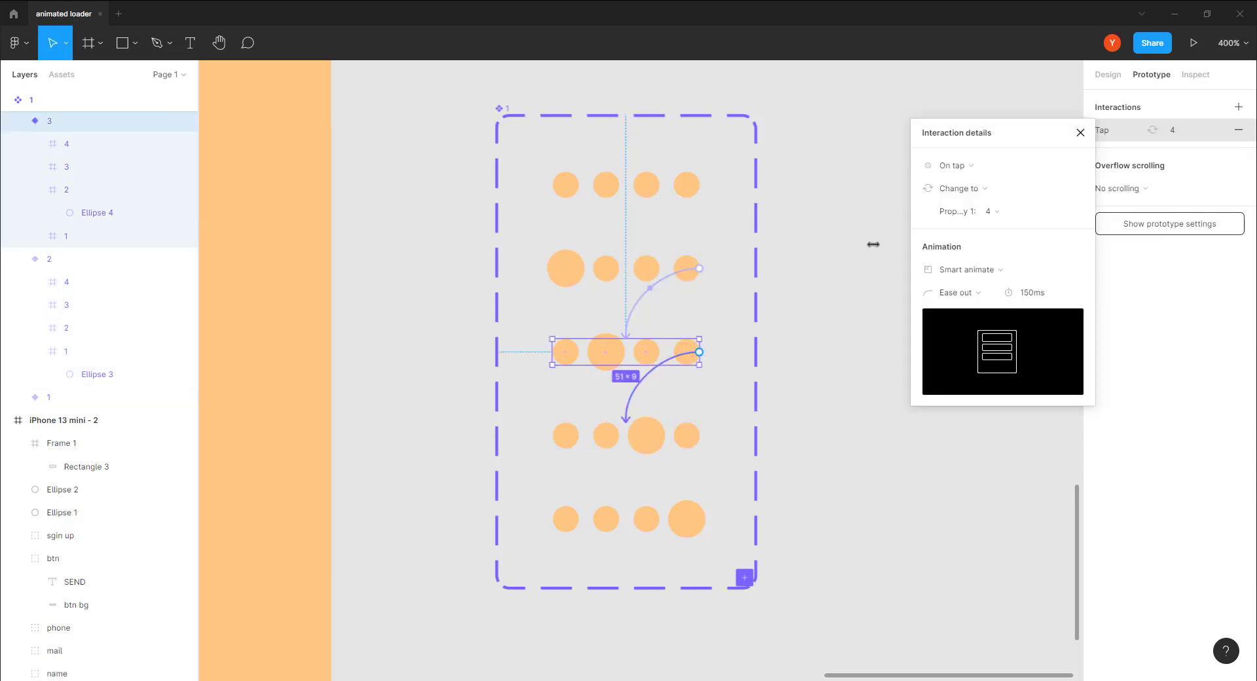
pyautogui.click(954, 163)
pyautogui.click(962, 346)
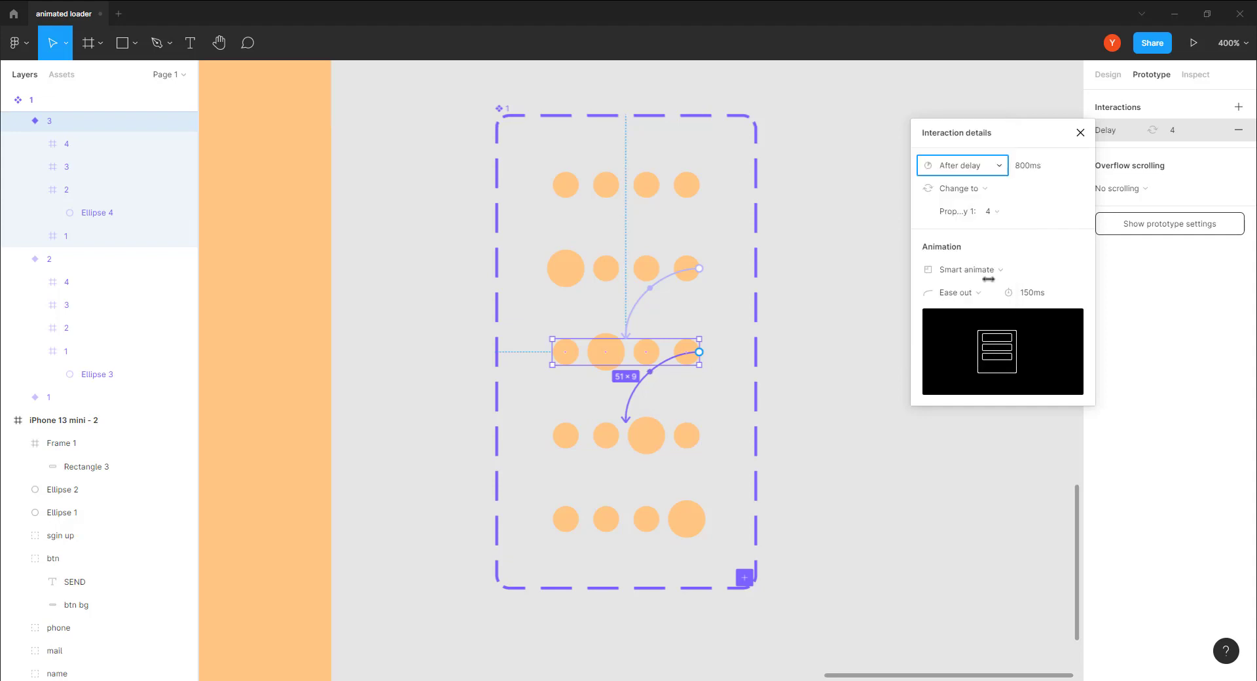
pyautogui.click(1029, 163)
pyautogui.write('1')
pyautogui.press('Return')
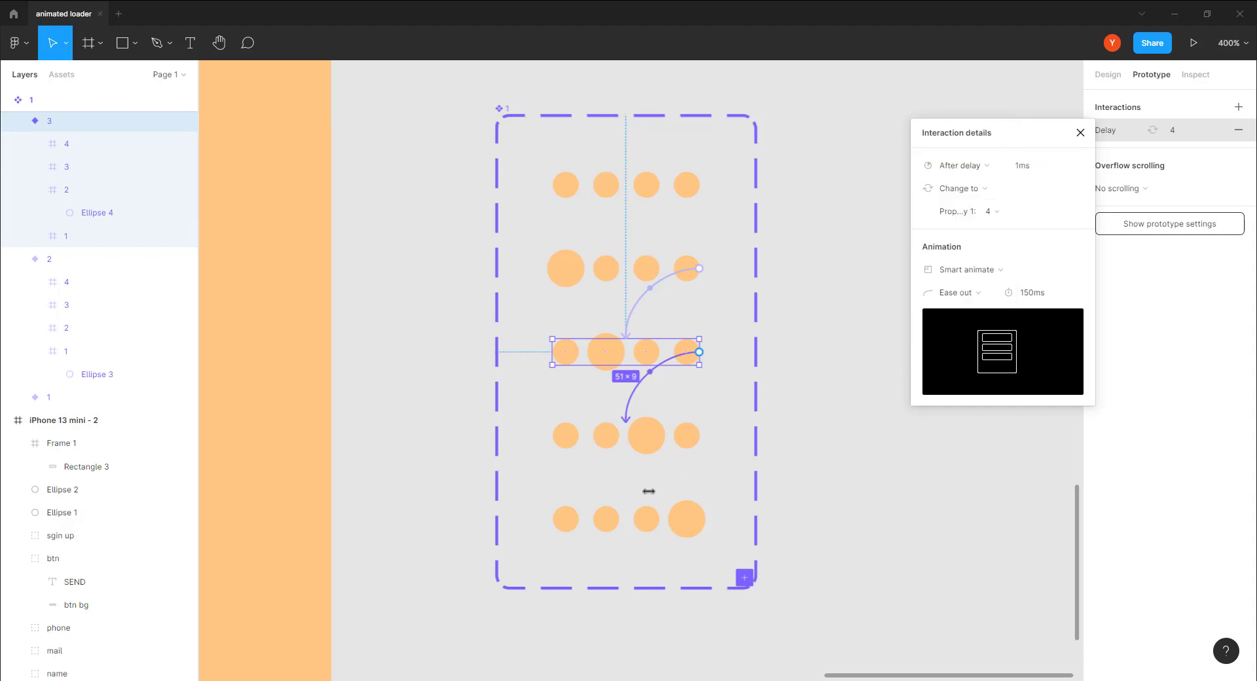
# Step: Connect variant 4 to variant 5 with an After delay interaction of 1 ms
pyautogui.click(648, 435)
pyautogui.moveTo(700, 435); pyautogui.dragTo(648, 518)
pyautogui.click(986, 163)
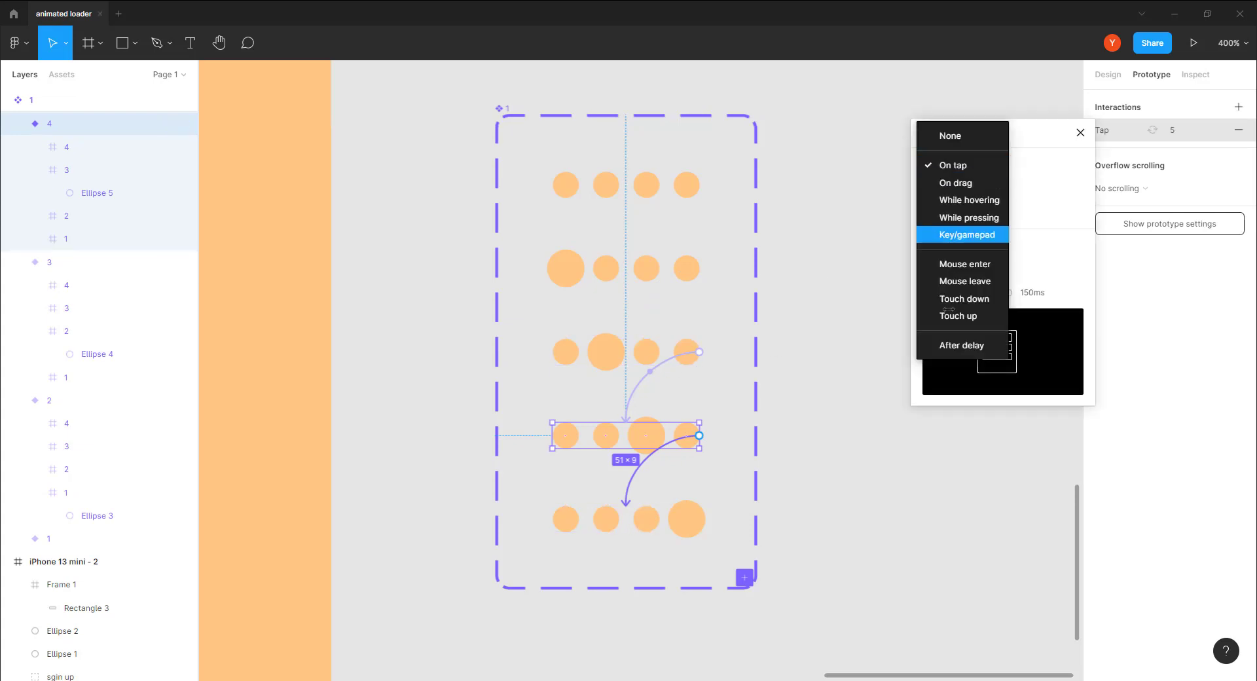
pyautogui.click(962, 345)
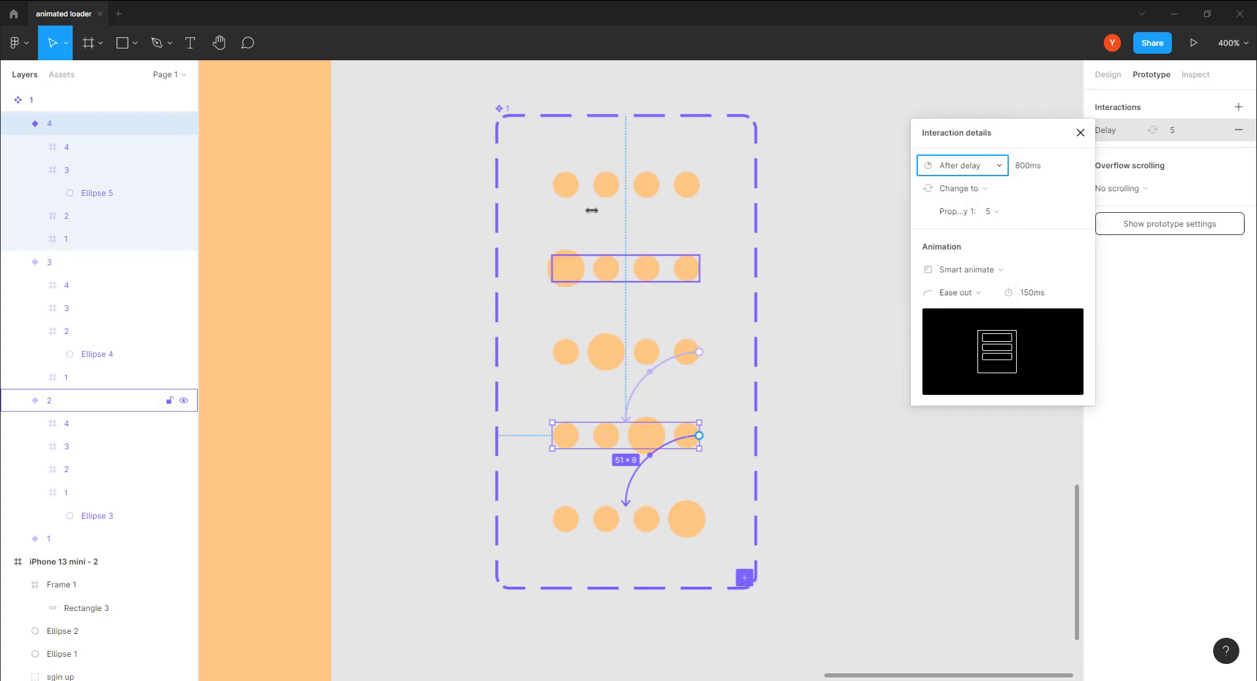
pyautogui.click(1028, 166)
pyautogui.write('1')
pyautogui.press('Return')
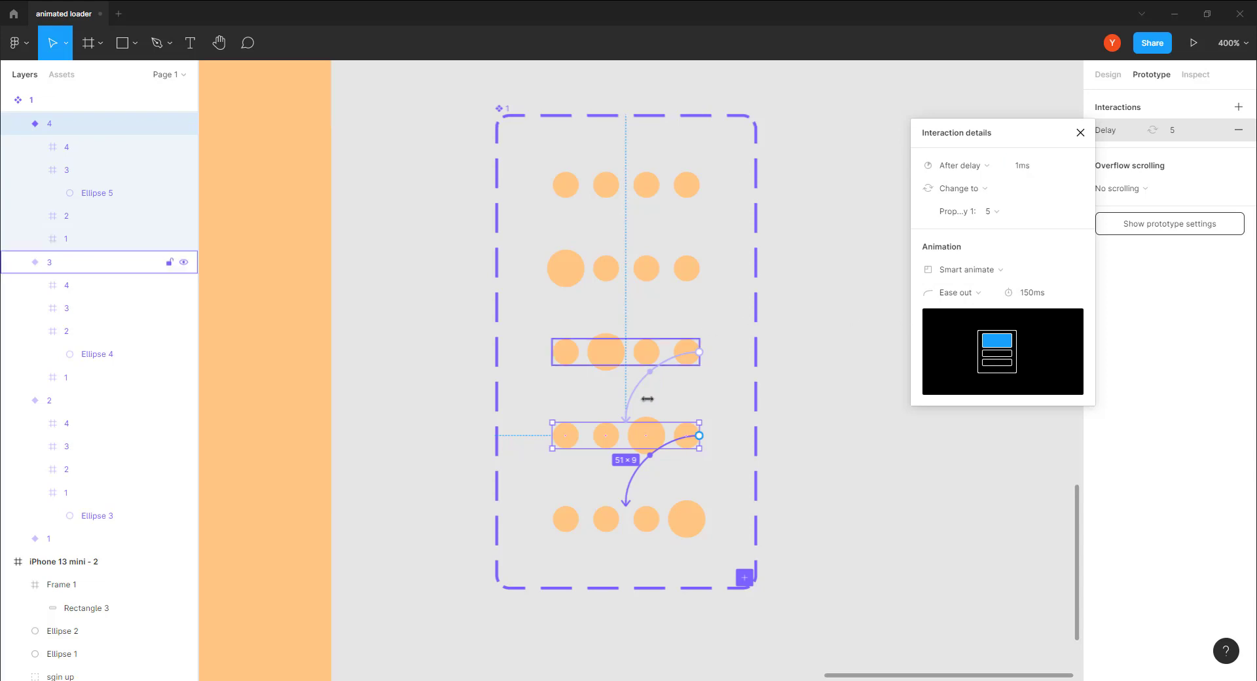
# Step: Loop variant 5 back to variant 1 with an After delay interaction of 1 ms
pyautogui.click(688, 520)
pyautogui.moveTo(699, 519); pyautogui.dragTo(626, 196)
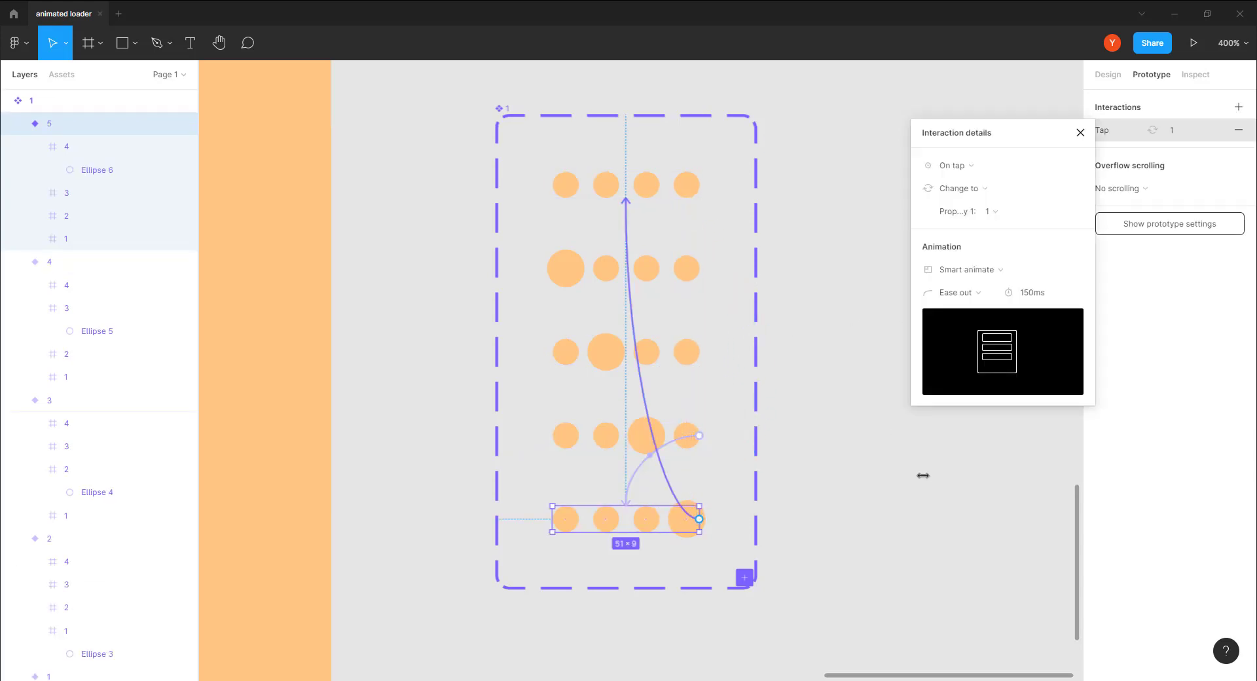
pyautogui.click(953, 166)
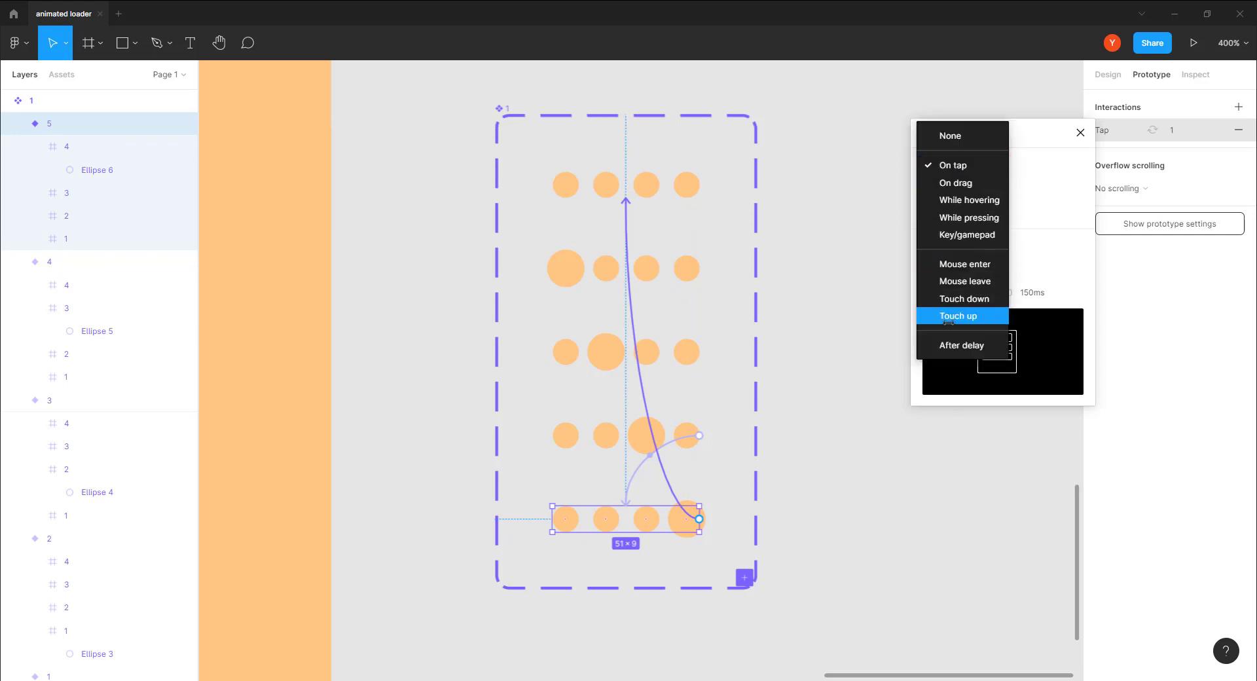
pyautogui.click(954, 346)
pyautogui.click(1022, 166)
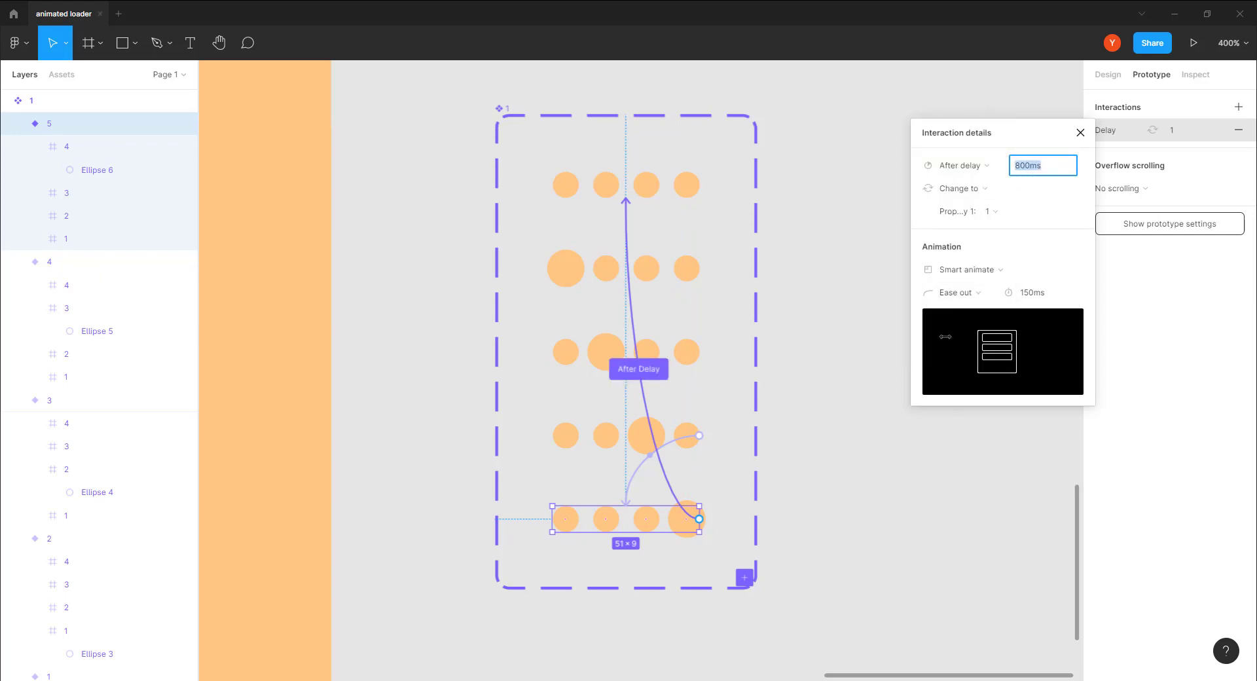
pyautogui.write('1')
pyautogui.press('Return')
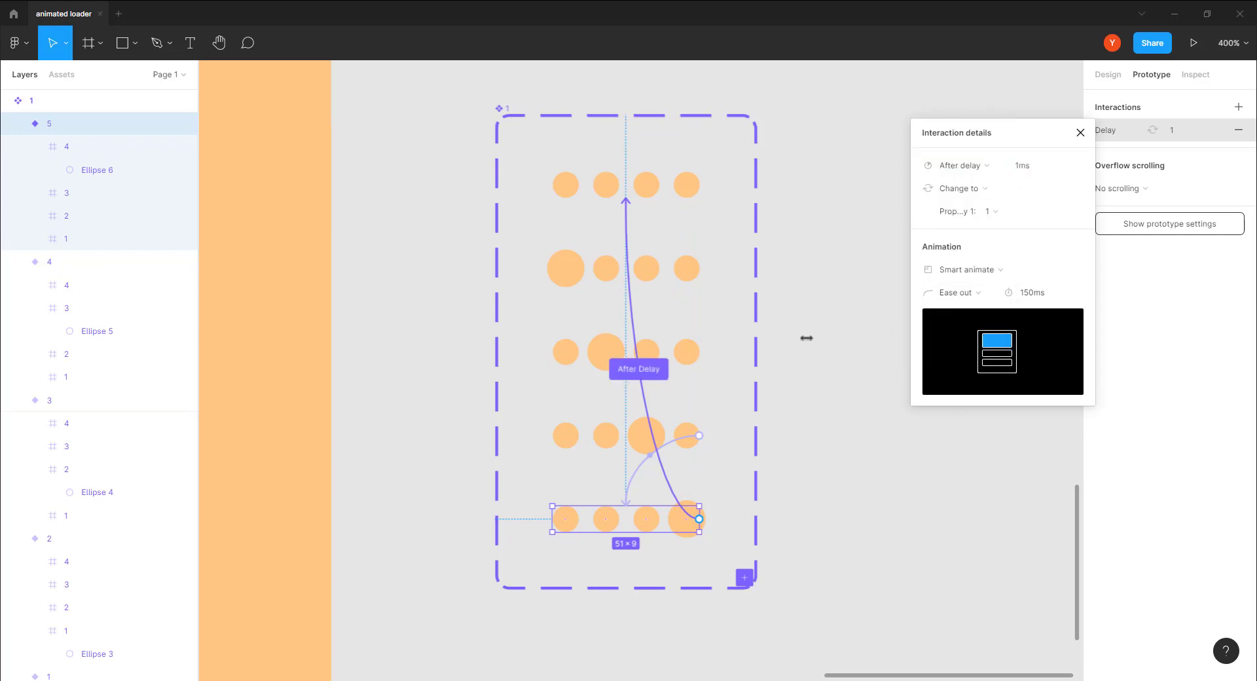
pyautogui.click(835, 270)
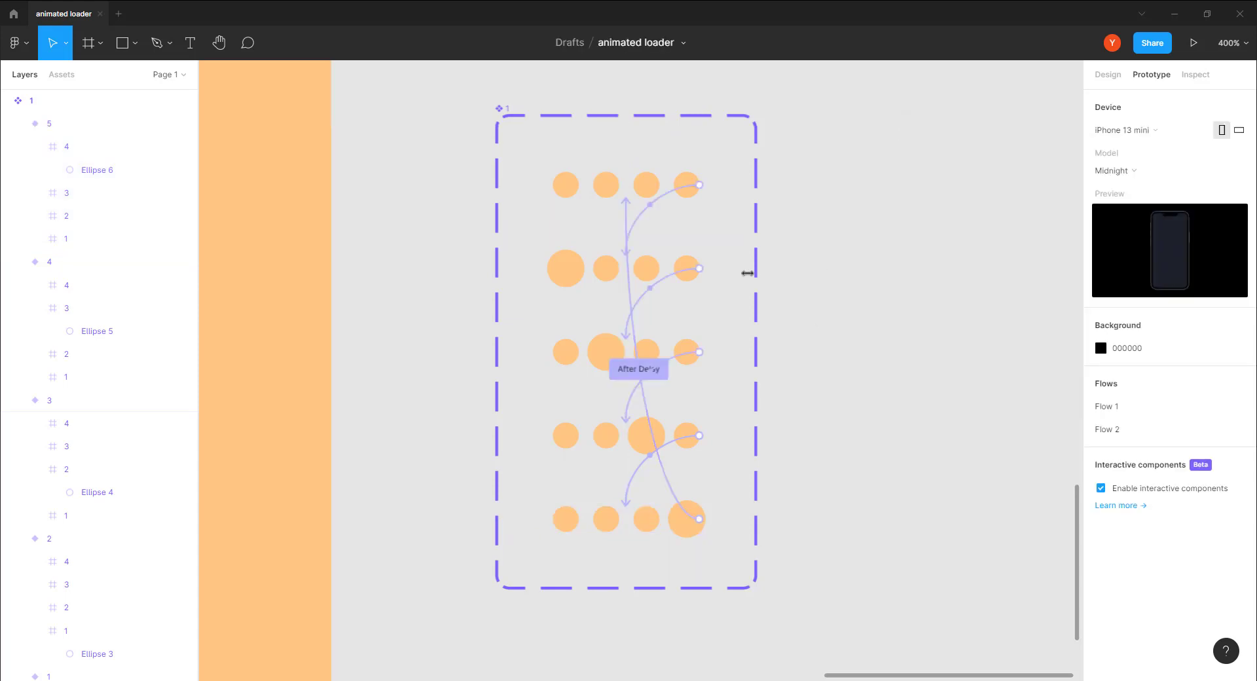
# Step: Place an instance of loader variant 1 on the black button of the iPhone 13 mini - 2 screen
pyautogui.press('-')
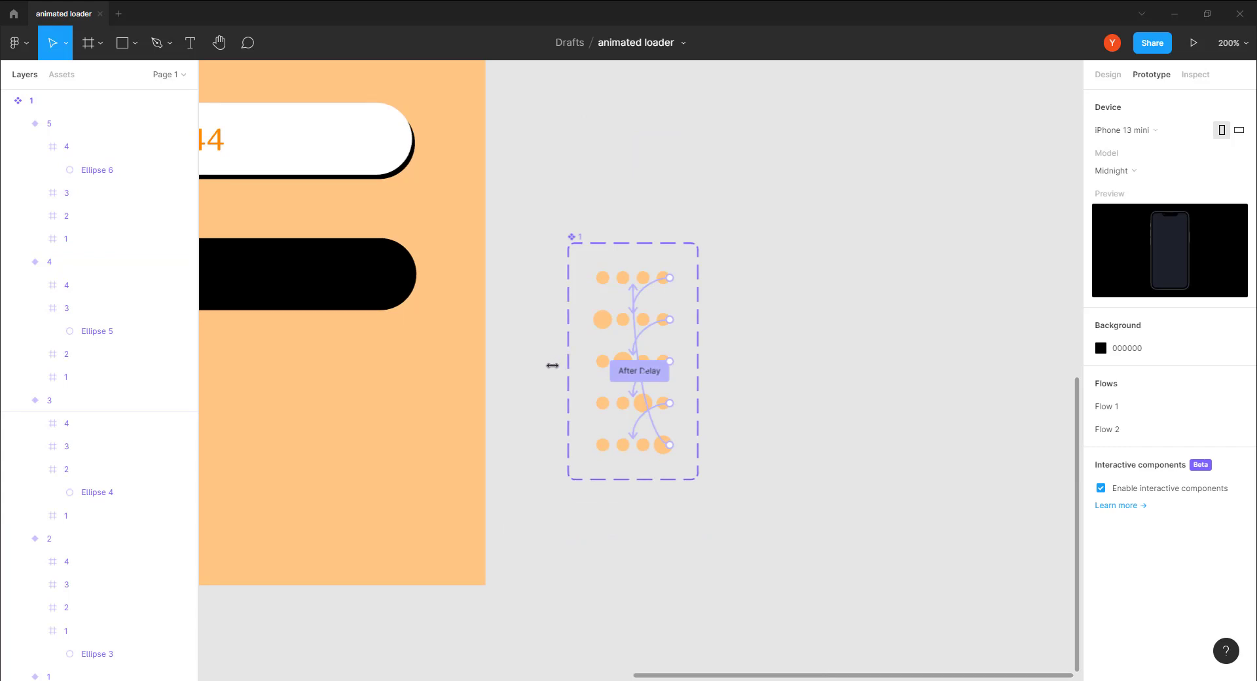
pyautogui.moveTo(553, 366); pyautogui.dragTo(854, 316)
pyautogui.click(895, 226)
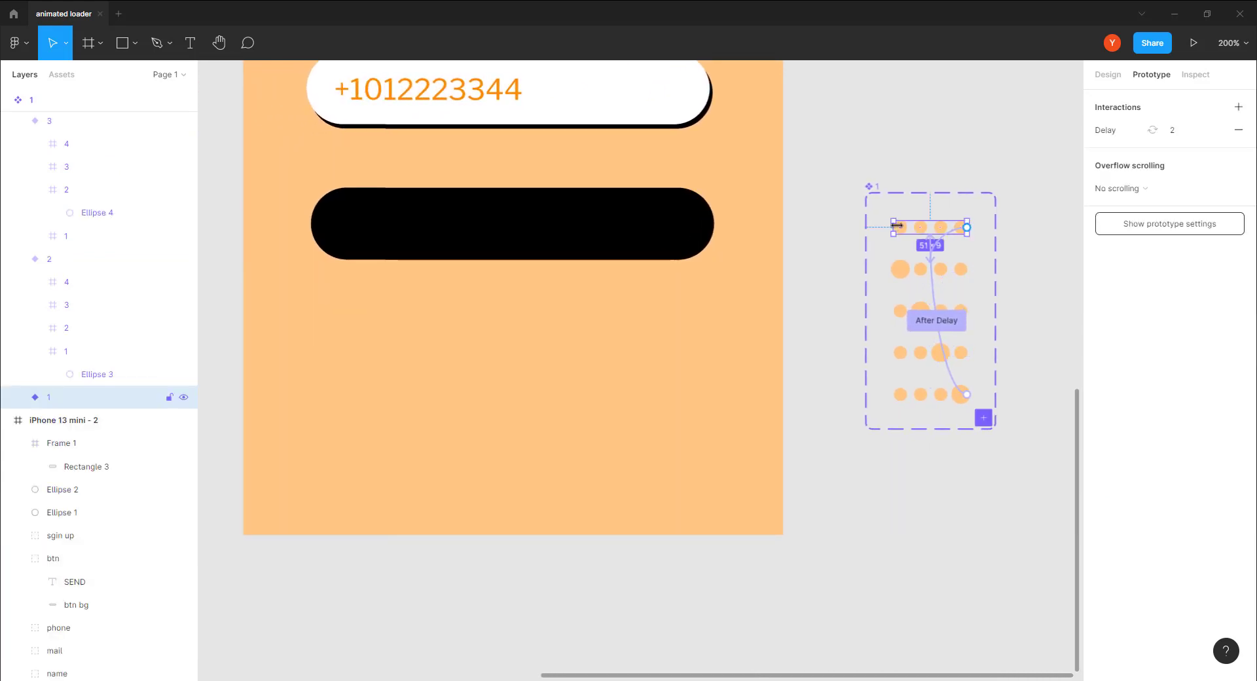
pyautogui.moveTo(897, 225); pyautogui.dragTo(470, 216)
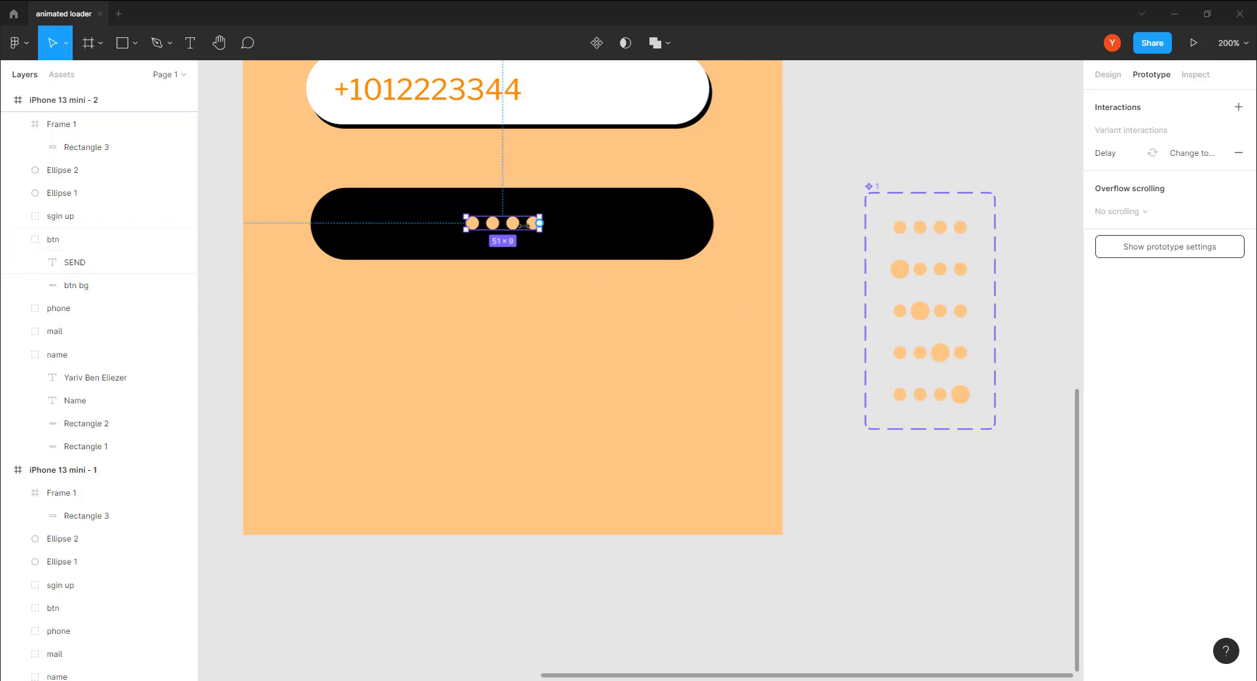
# Step: Centre the loader instance horizontally and vertically on the black button
pyautogui.click(626, 224)
pyautogui.click(1107, 74)
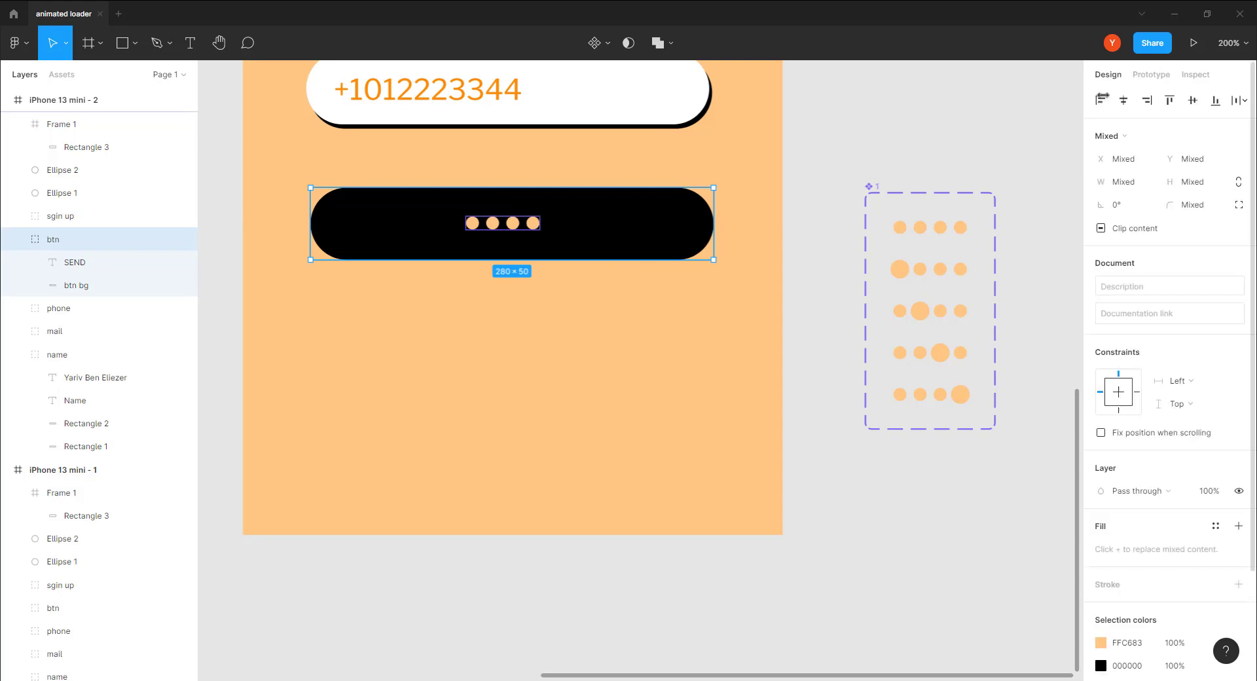
pyautogui.click(1124, 99)
pyautogui.click(1192, 100)
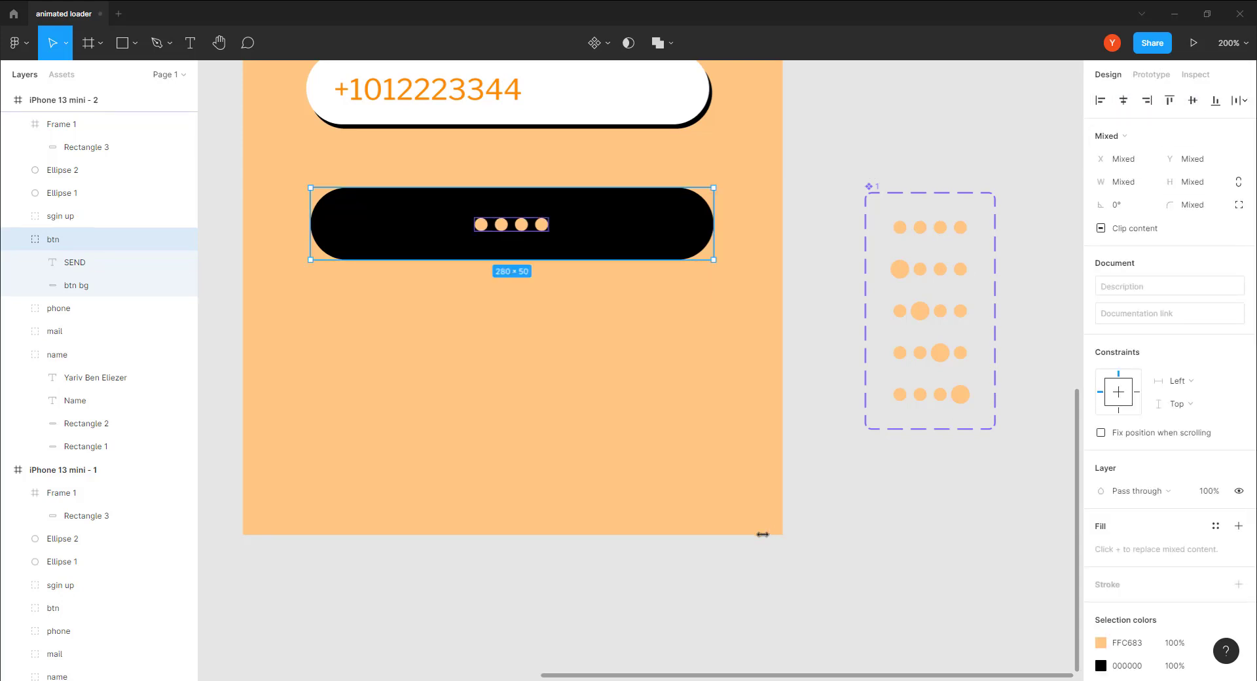
pyautogui.click(839, 383)
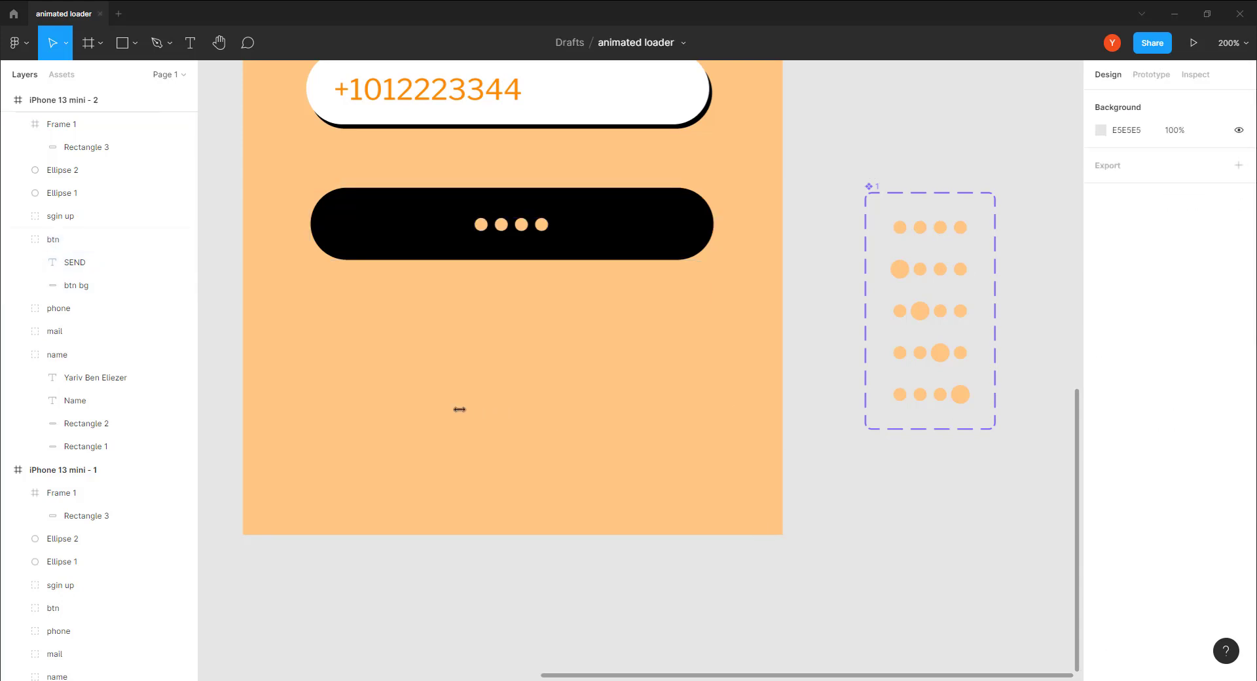
# Step: Link the SEND button on iPhone 13 mini - 1 to the iPhone 13 mini - 2 frame with an On tap interaction
pyautogui.hotkey('shift', '0')
pyautogui.moveTo(372, 379); pyautogui.dragTo(576, 483)
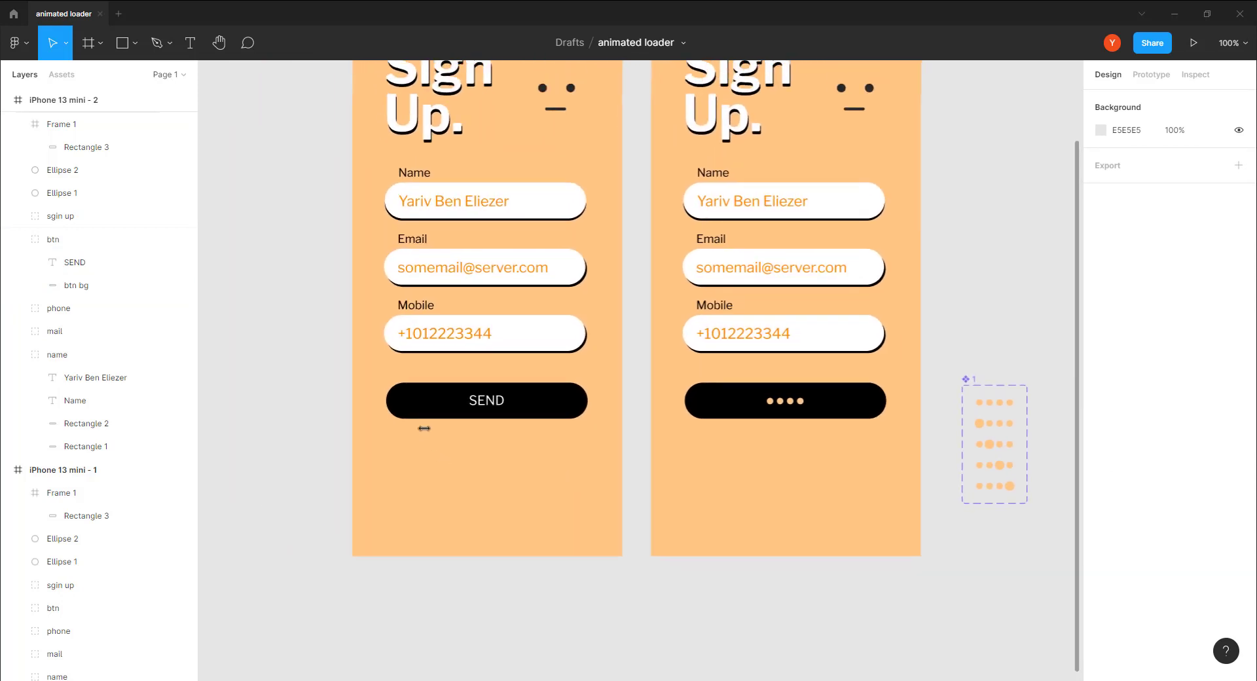
pyautogui.scroll(5, 424, 428)
pyautogui.click(398, 129)
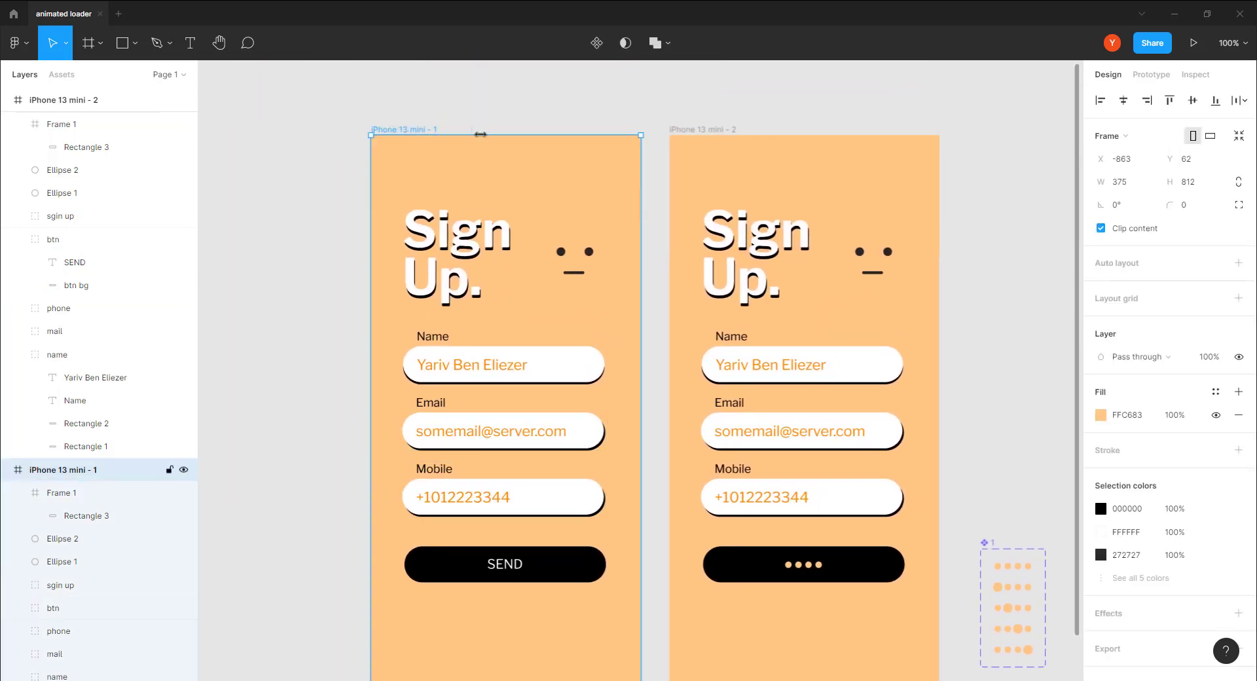
pyautogui.click(549, 552)
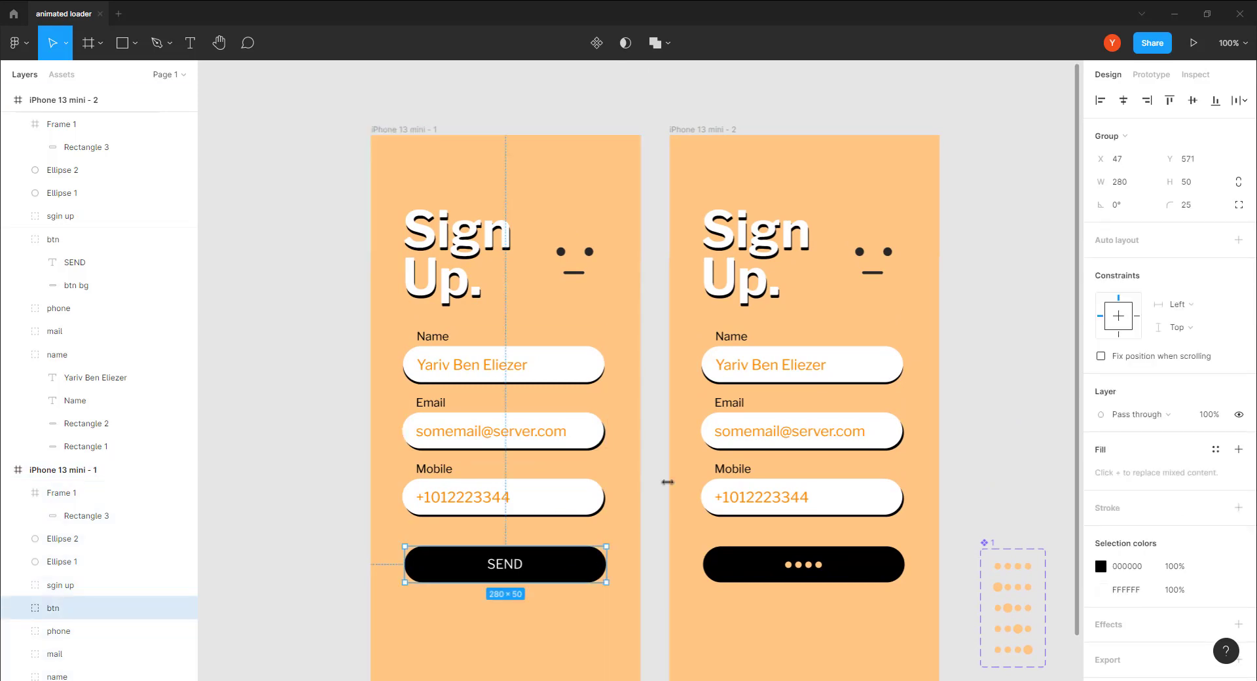
pyautogui.click(1151, 74)
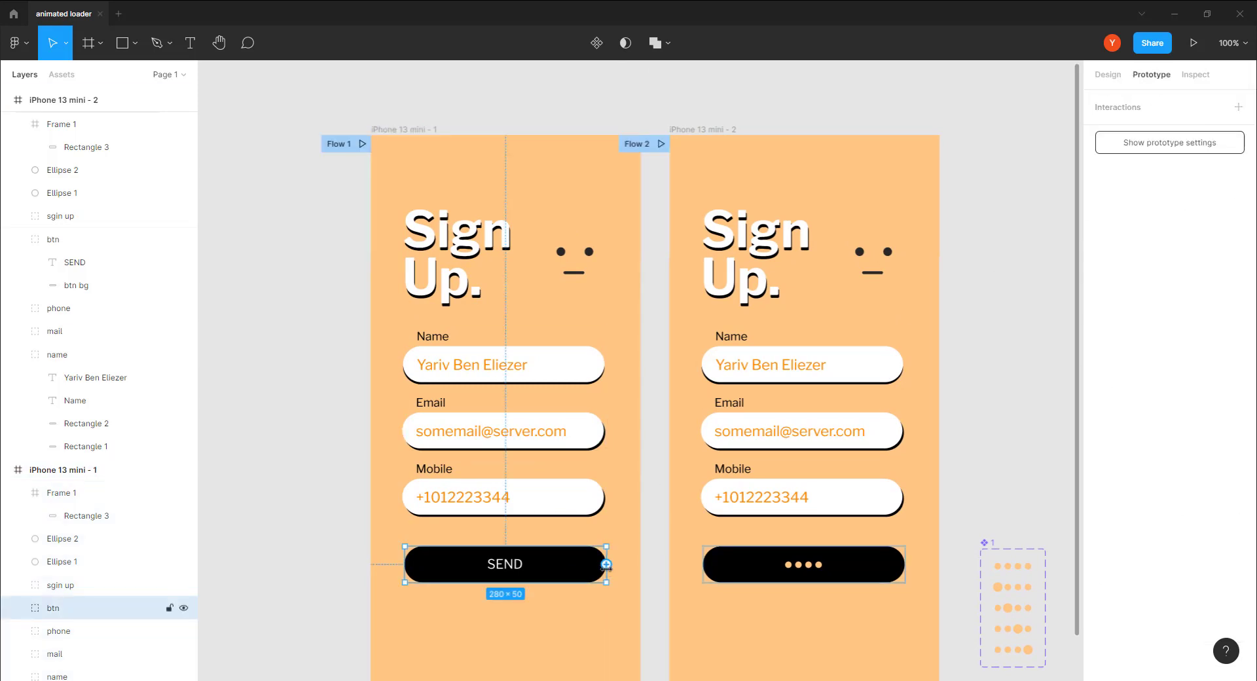
pyautogui.moveTo(606, 564); pyautogui.dragTo(688, 469)
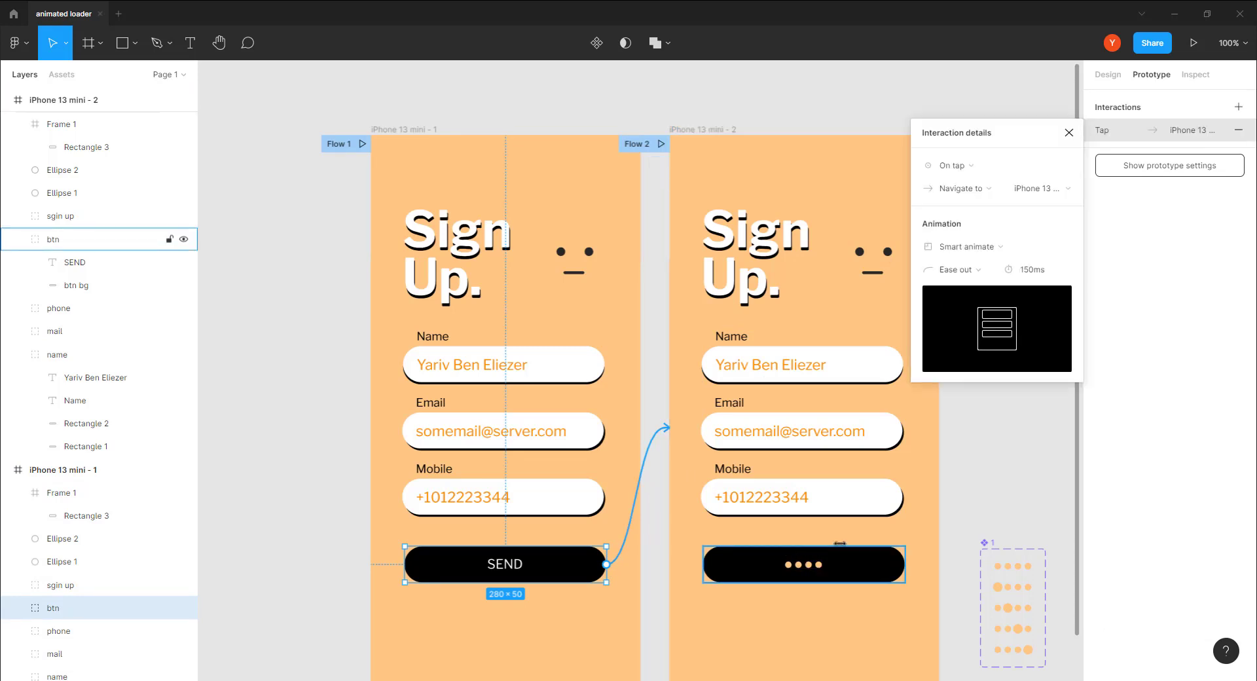
# Step: Remove the Flow 2 starting point from the iPhone 13 mini - 2 frame
pyautogui.click(635, 144)
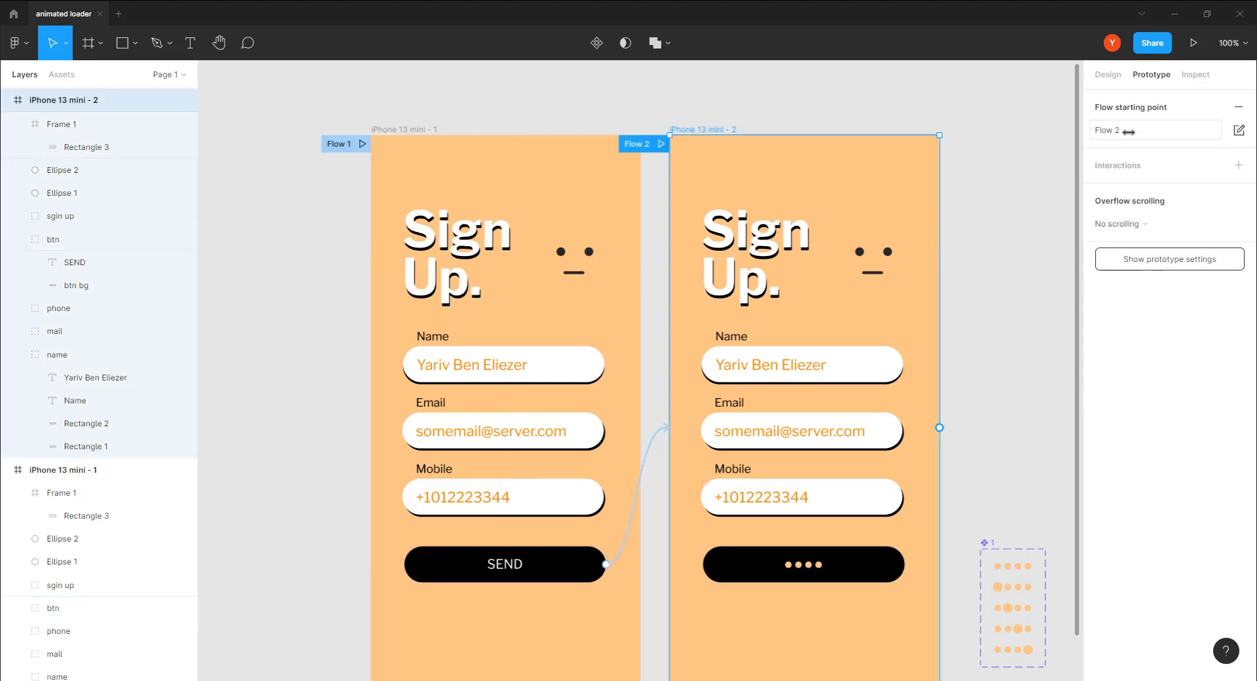
pyautogui.click(1240, 107)
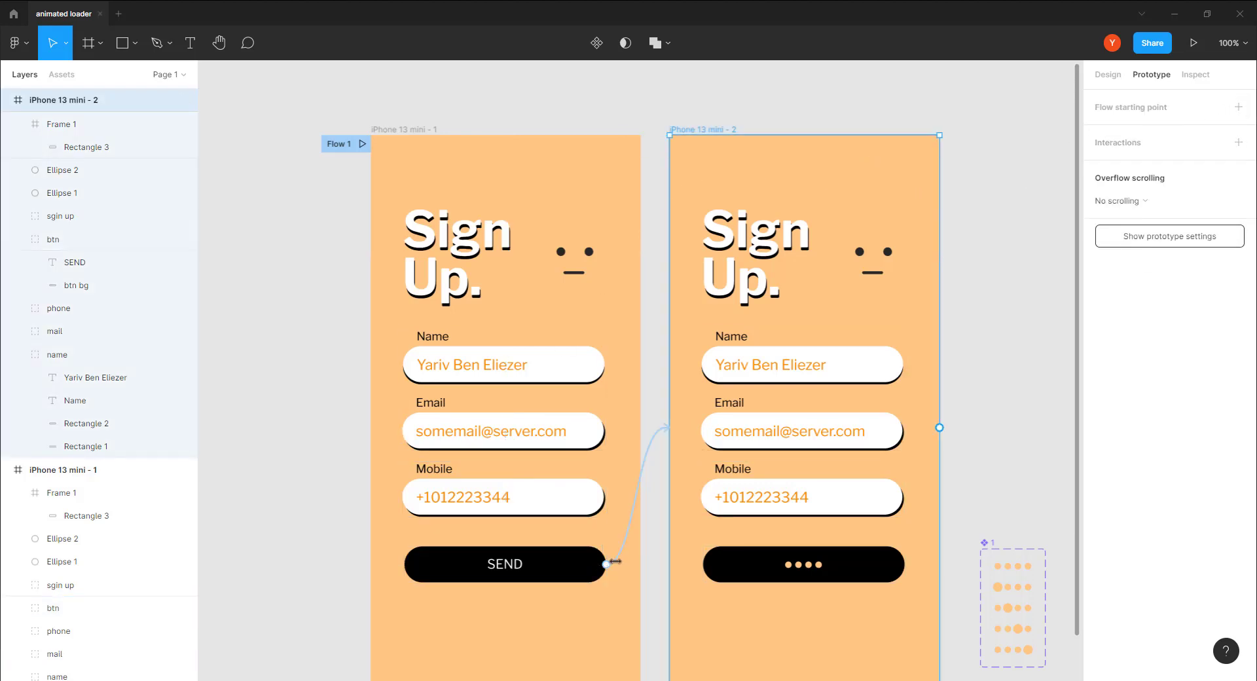
# Step: Preview Flow 1 of the prototype, trigger the SEND button to watch the loader, and return to the design file
pyautogui.click(362, 144)
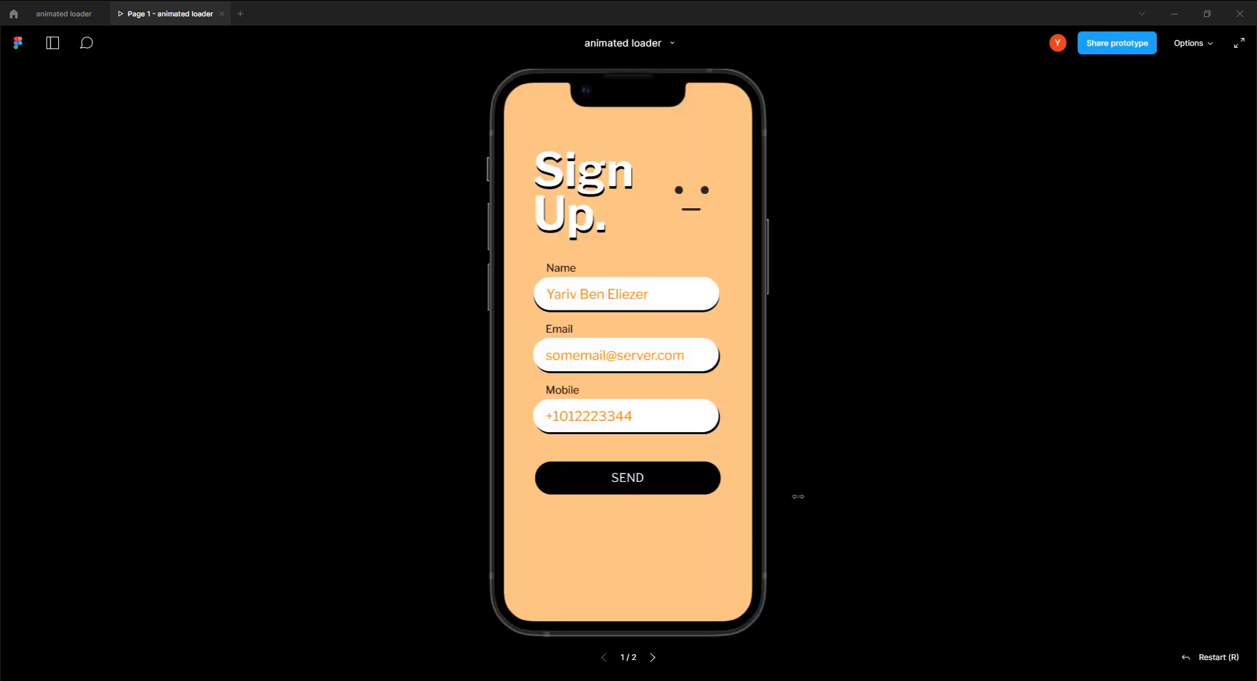
pyautogui.click(562, 481)
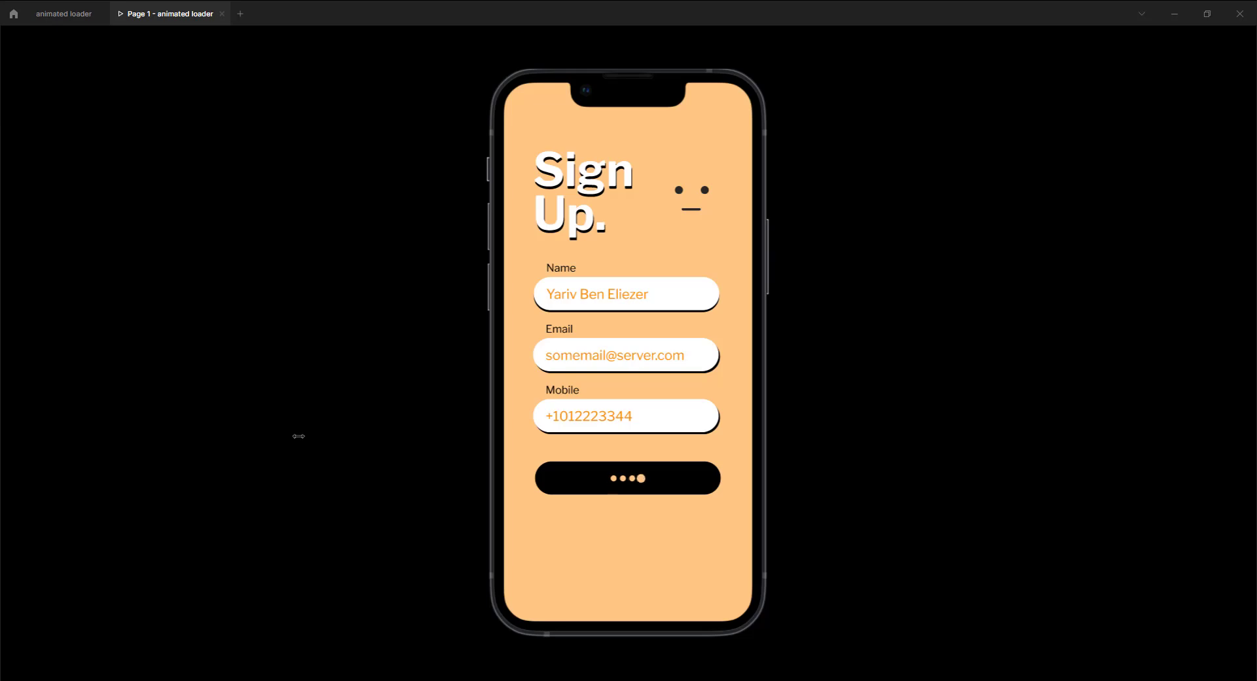
pyautogui.click(64, 14)
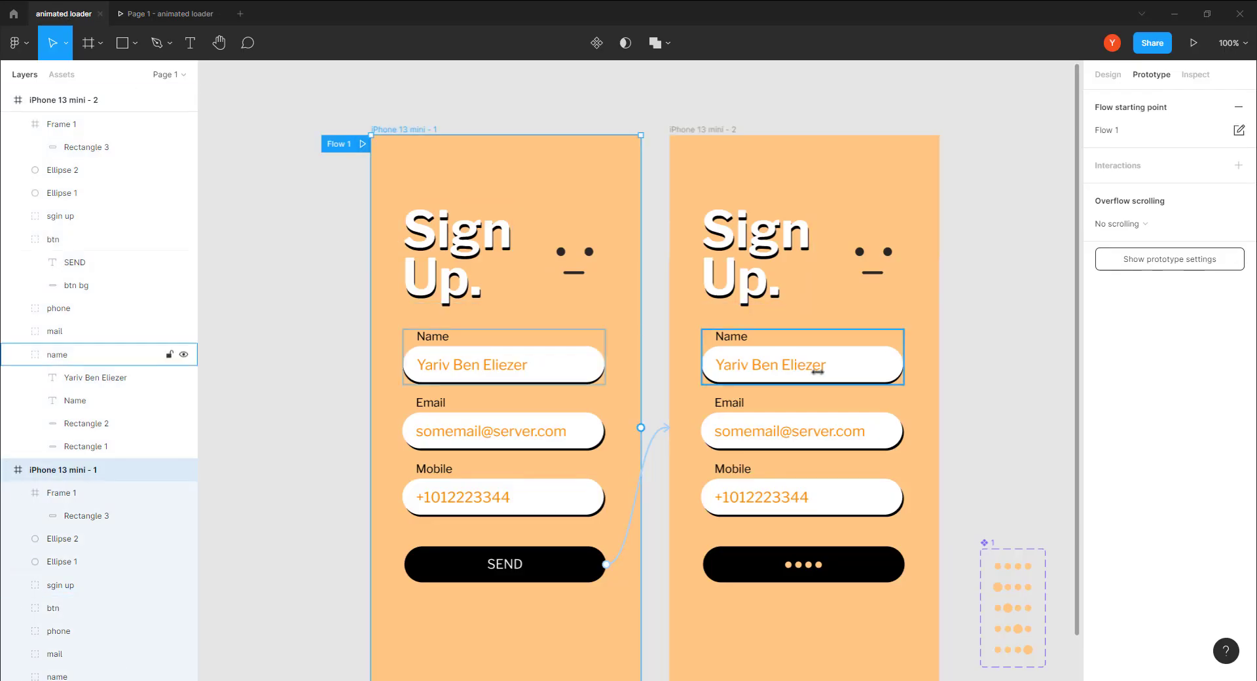
# Step: Enlarge the face's mouth frame on iPhone 13 mini - 2 about its centre to a height of 12
pyautogui.hscroll(5, 982, 341)
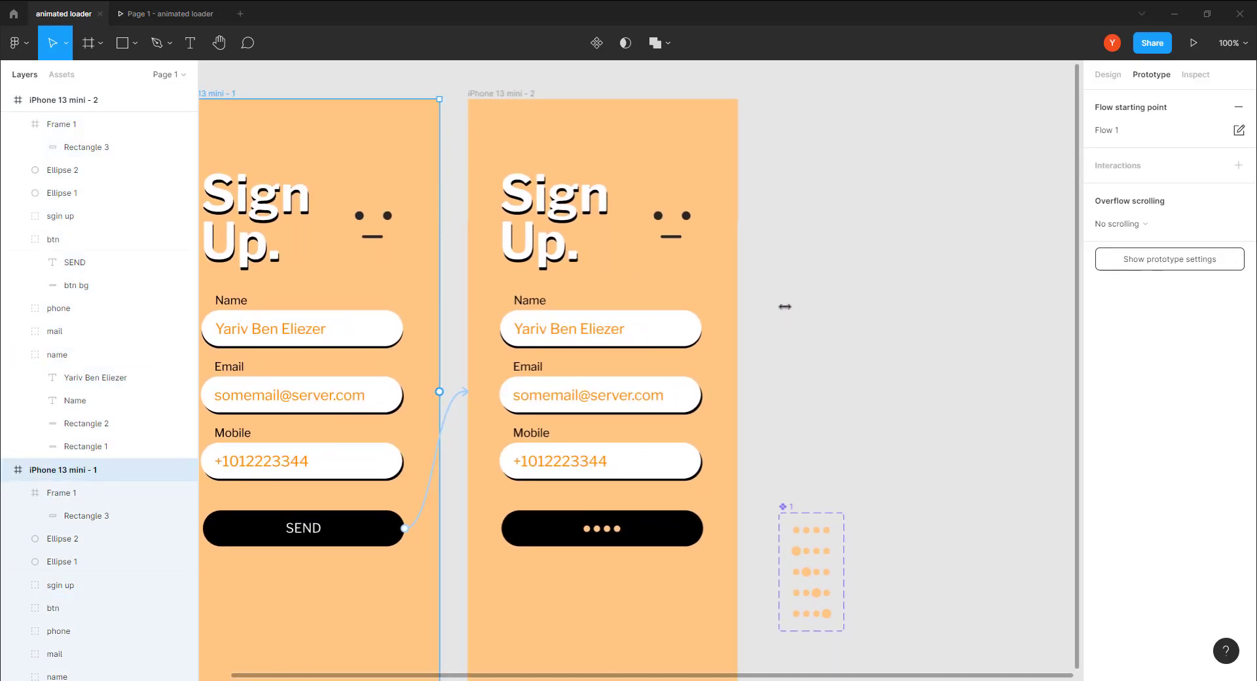
pyautogui.scroll(3, 773, 306)
pyautogui.scroll(6, 727, 209)
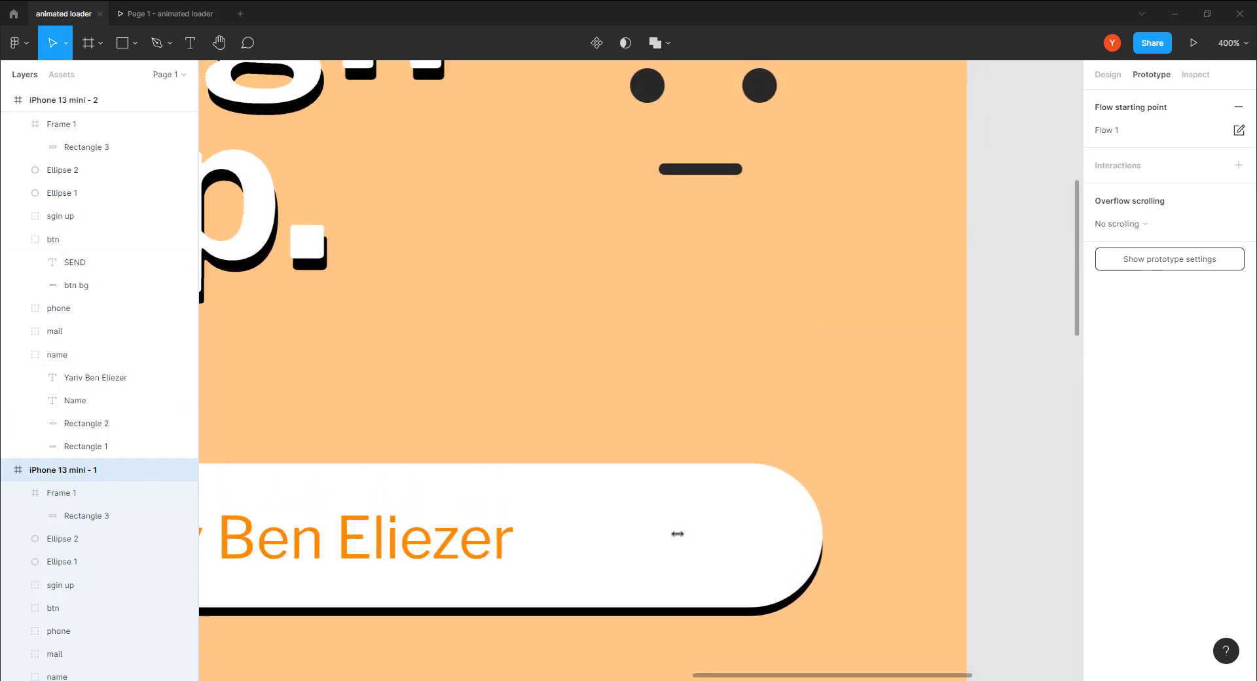
pyautogui.click(692, 183)
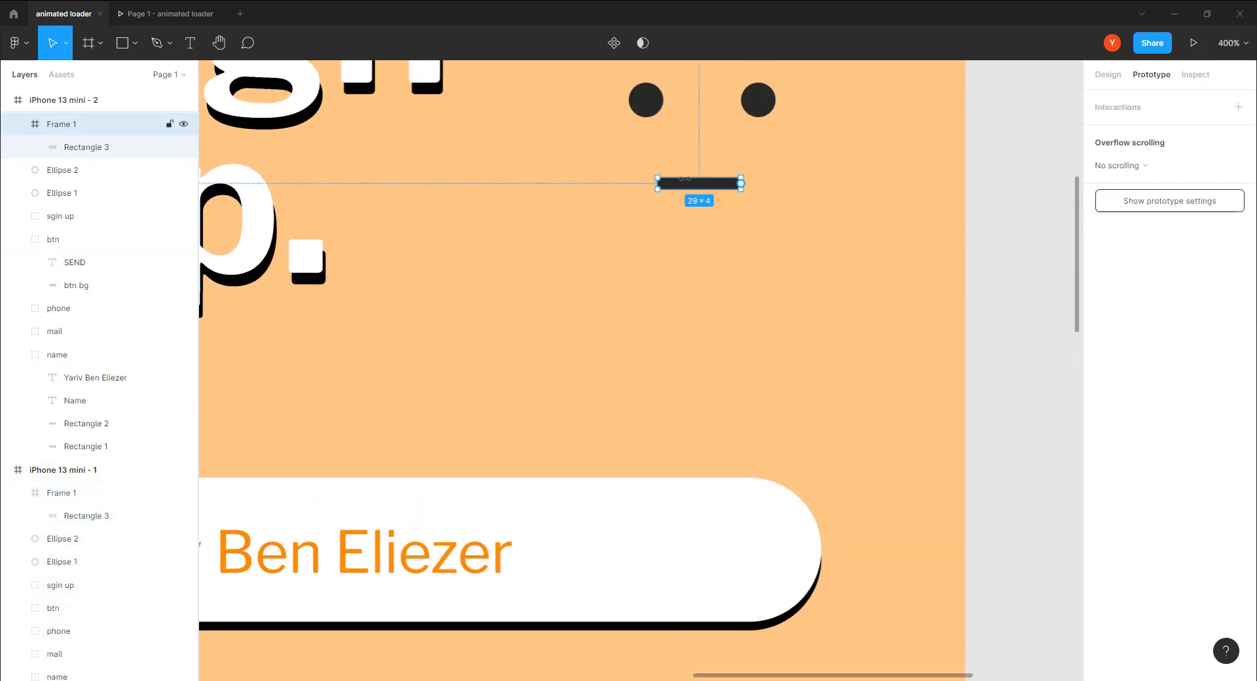
pyautogui.click(1108, 75)
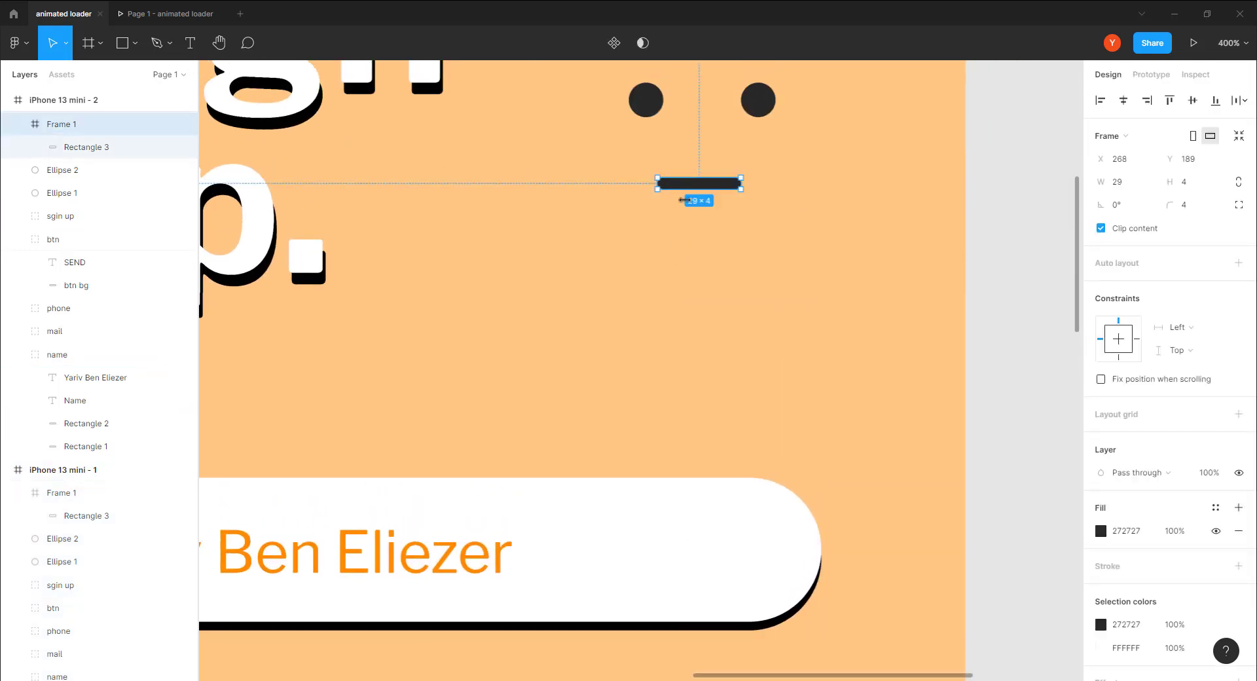
pyautogui.moveTo(672, 190); pyautogui.dragTo(672, 201)
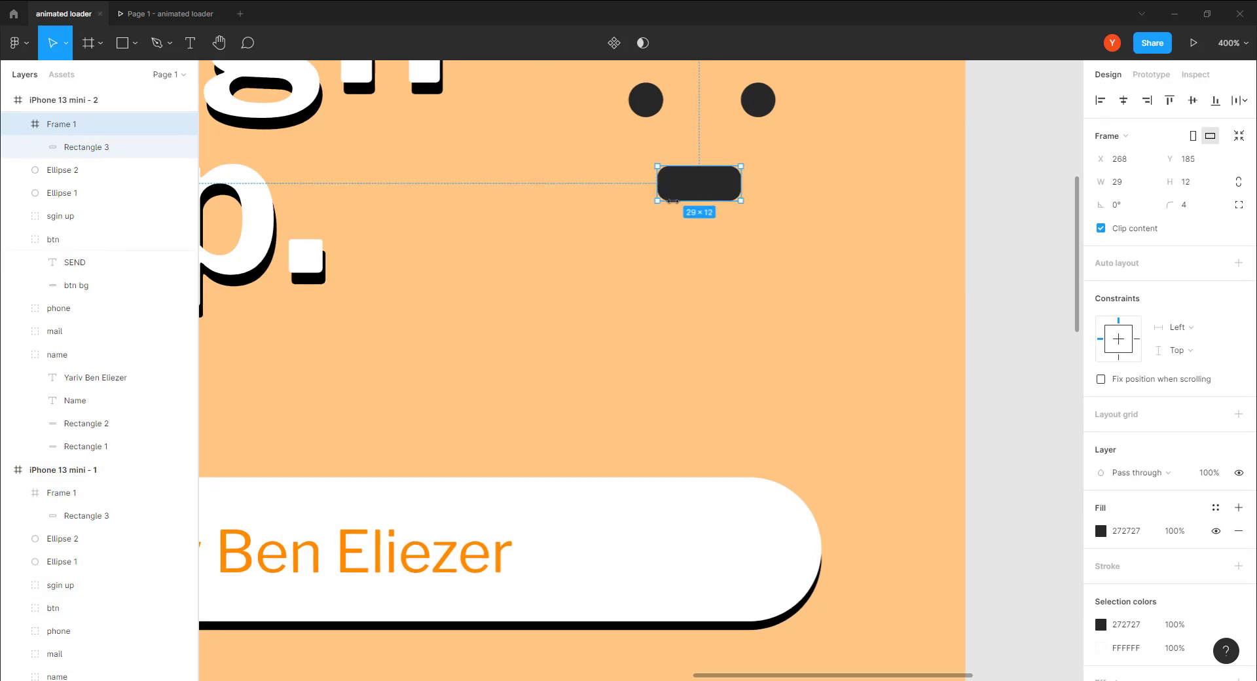
# Step: Move the white teeth rectangle inside the mouth frame on iPhone 13 mini - 2 down to Y -2
pyautogui.click(98, 148)
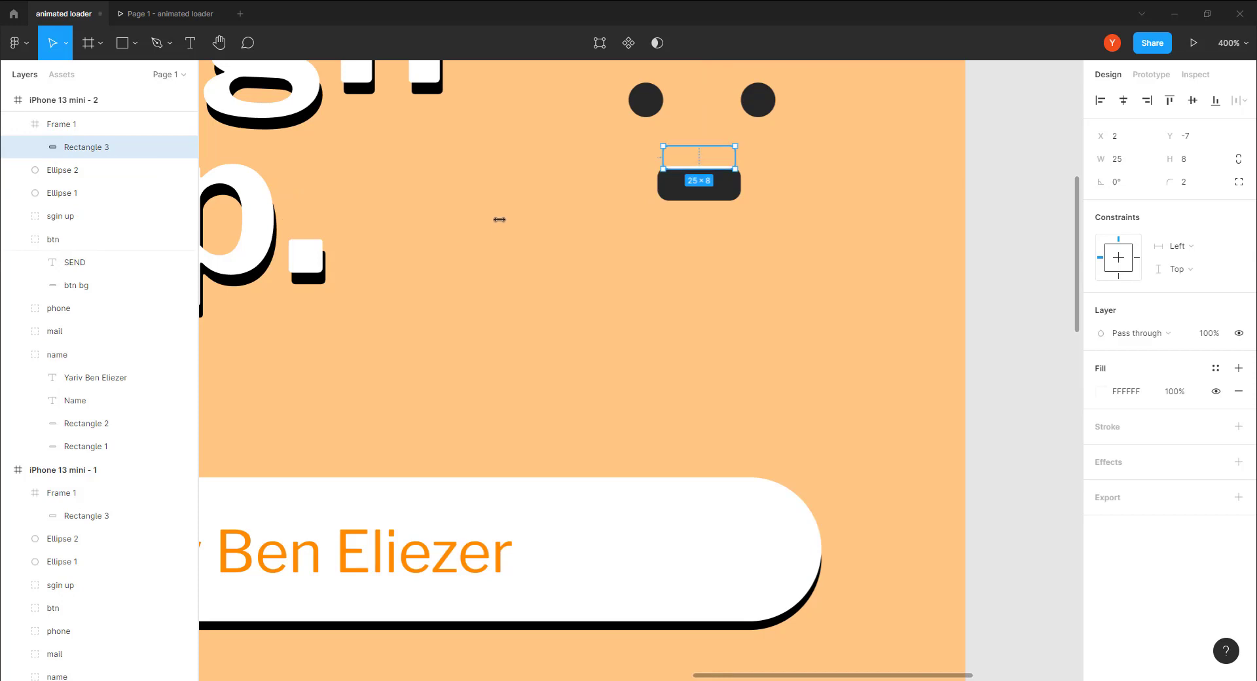
pyautogui.press('Down')
pyautogui.press('Down')
pyautogui.press('Down')
pyautogui.press('Down')
pyautogui.press('Down')
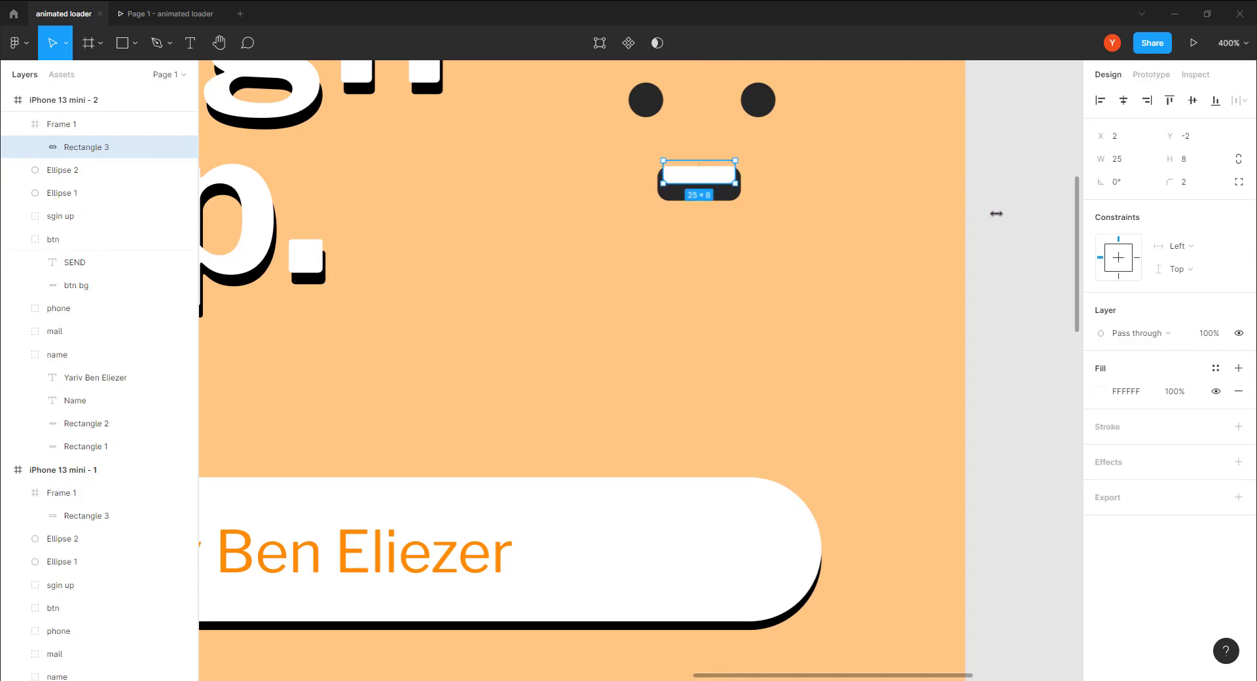
pyautogui.click(911, 248)
# Step: Set the Smart animate duration of the SEND button's On tap interaction on iPhone 13 mini - 1 to 300 ms
pyautogui.press('-')
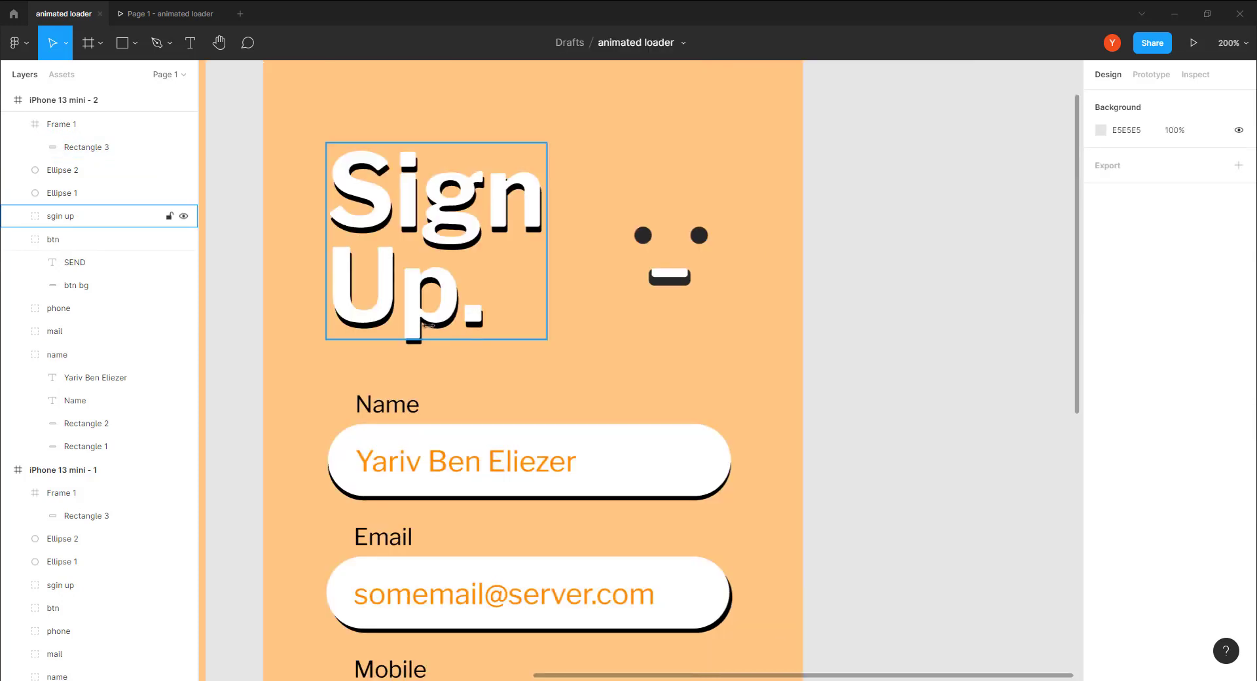
pyautogui.press('-')
pyautogui.moveTo(299, 389); pyautogui.dragTo(519, 264)
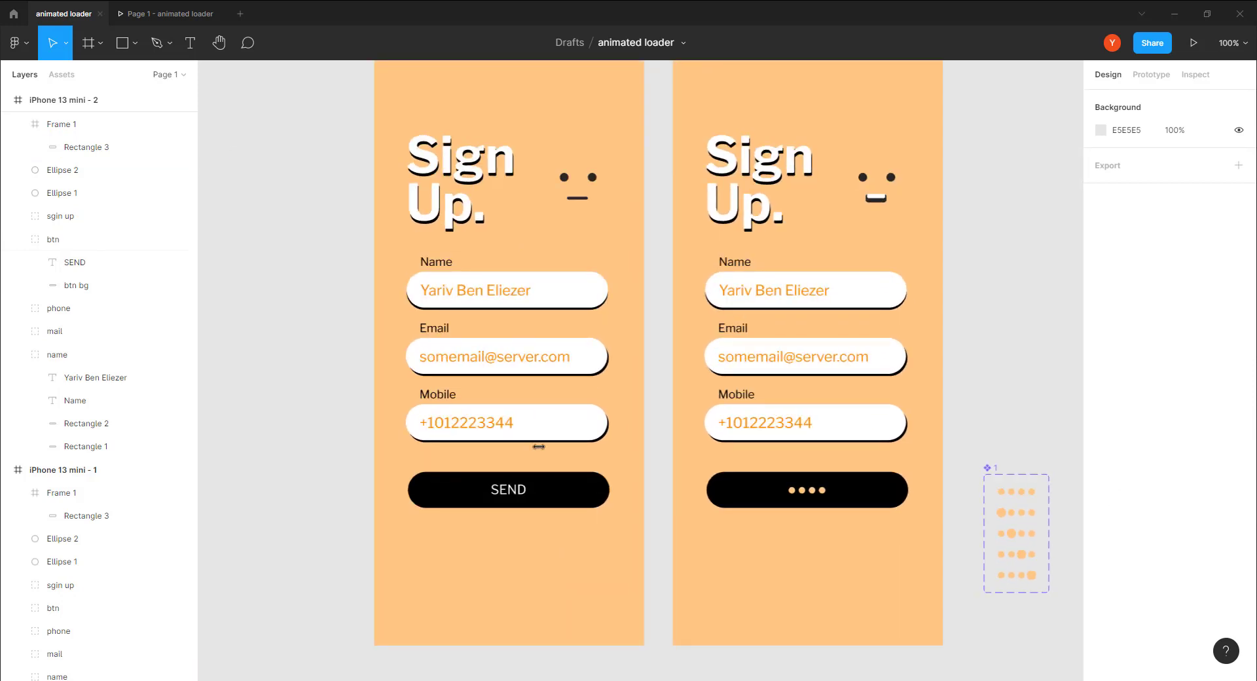
pyautogui.click(548, 483)
pyautogui.hotkey('shift', 'e')
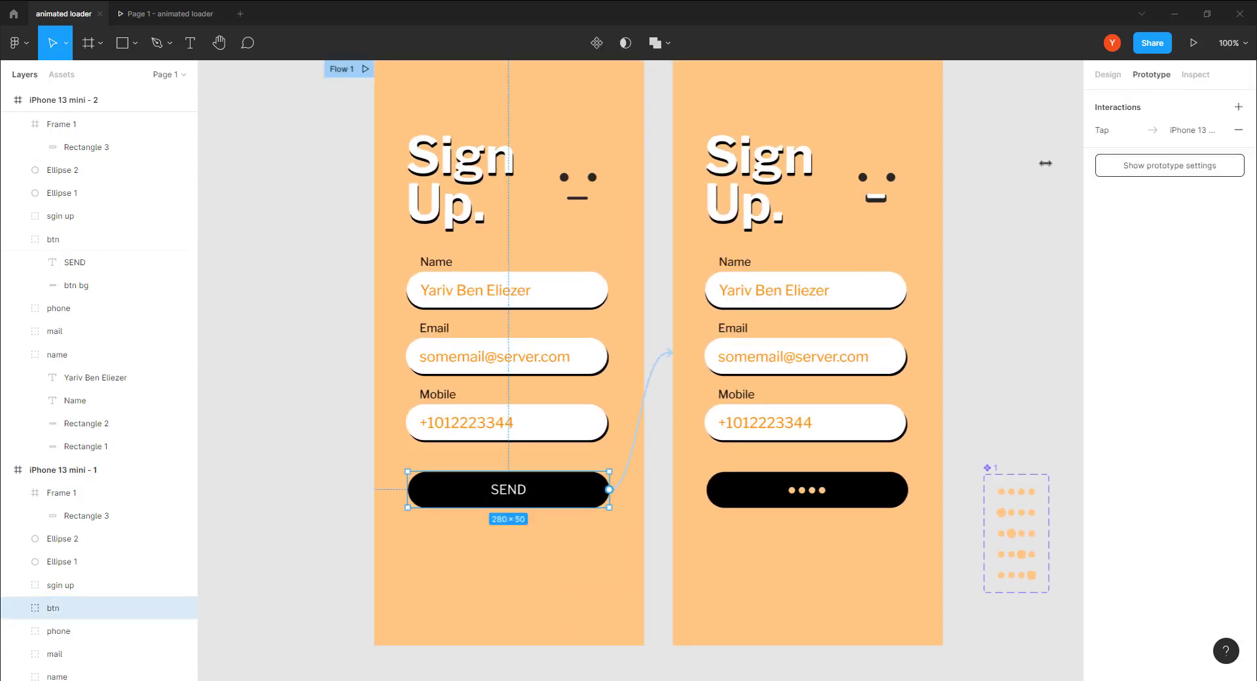
pyautogui.click(624, 466)
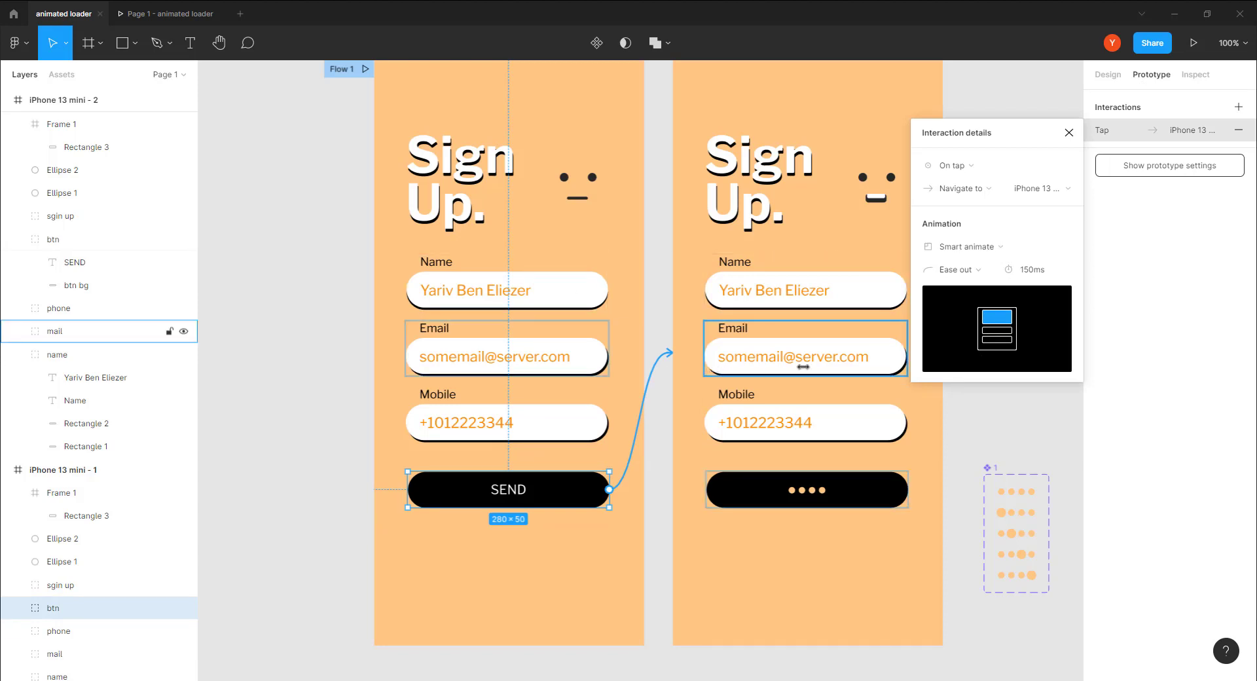
pyautogui.click(1031, 269)
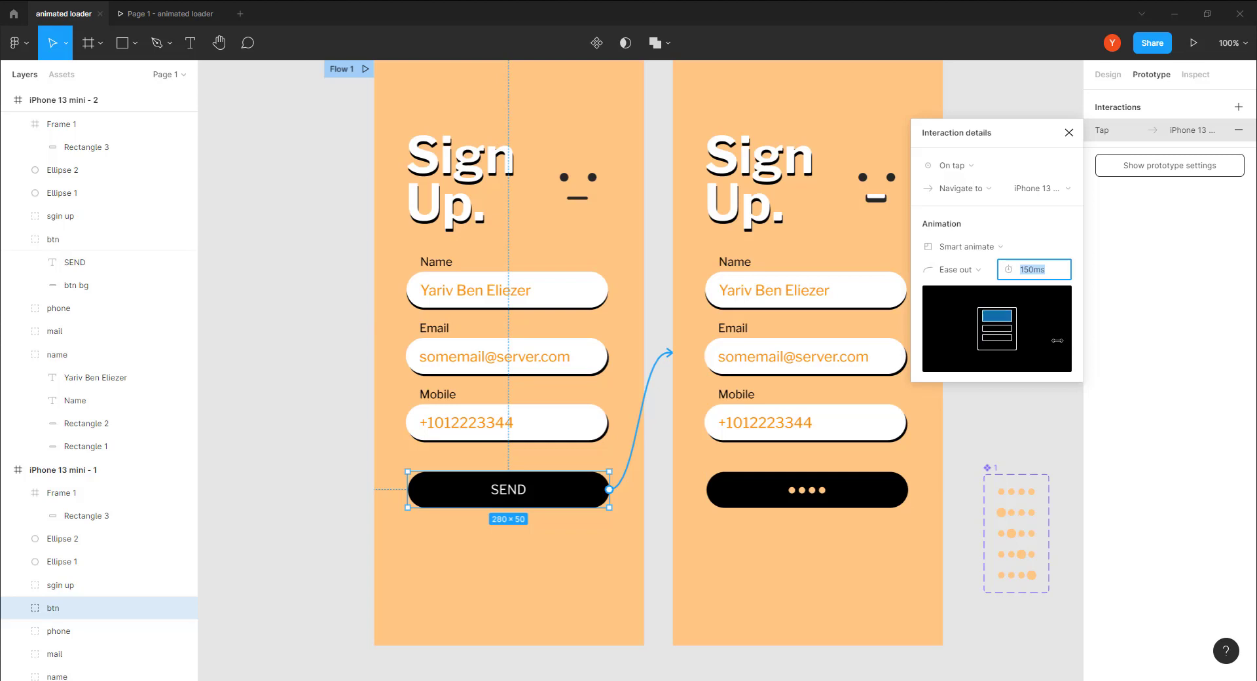
pyautogui.write('300')
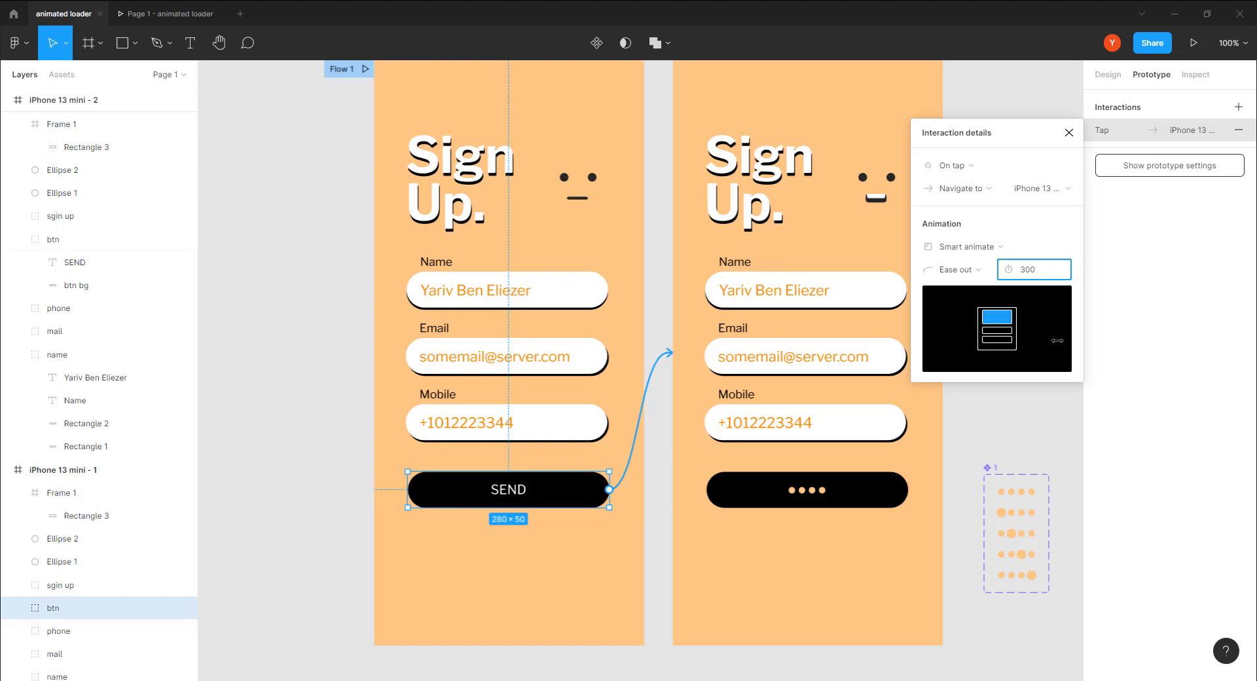
pyautogui.press('Return')
# Step: Preview the prototype again, trigger SEND to check the mouth and loader transition, and return to the design file
pyautogui.click(149, 13)
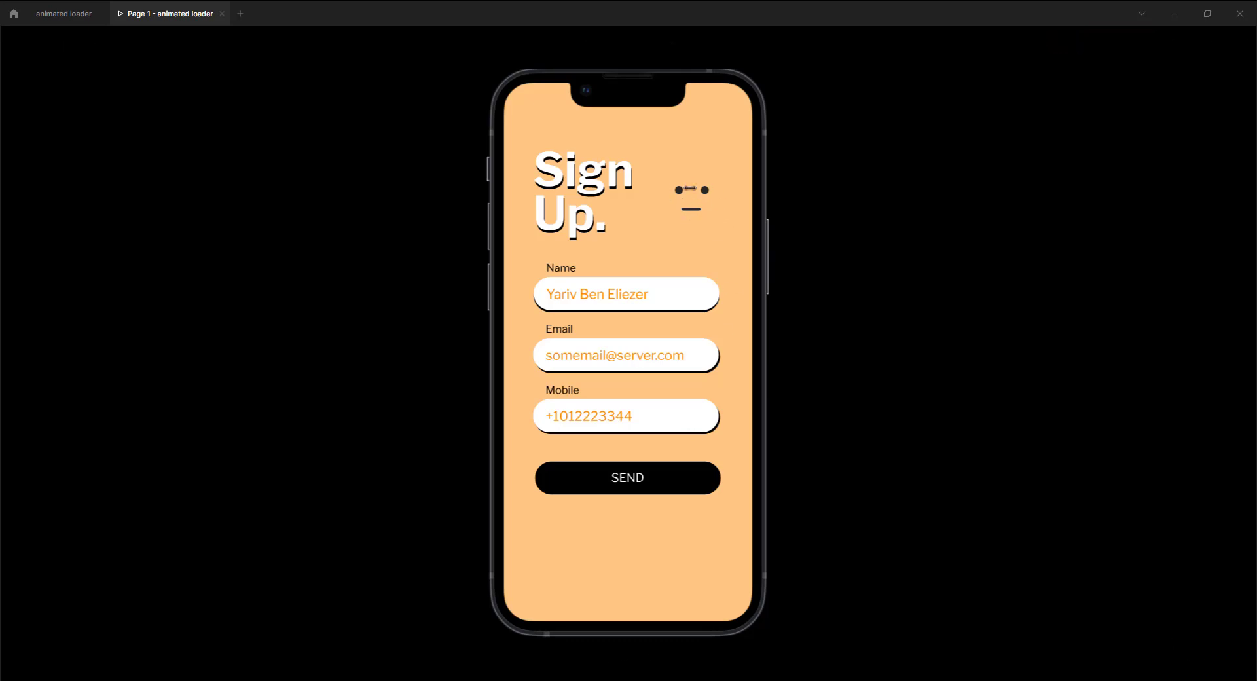
pyautogui.click(592, 485)
pyautogui.click(64, 14)
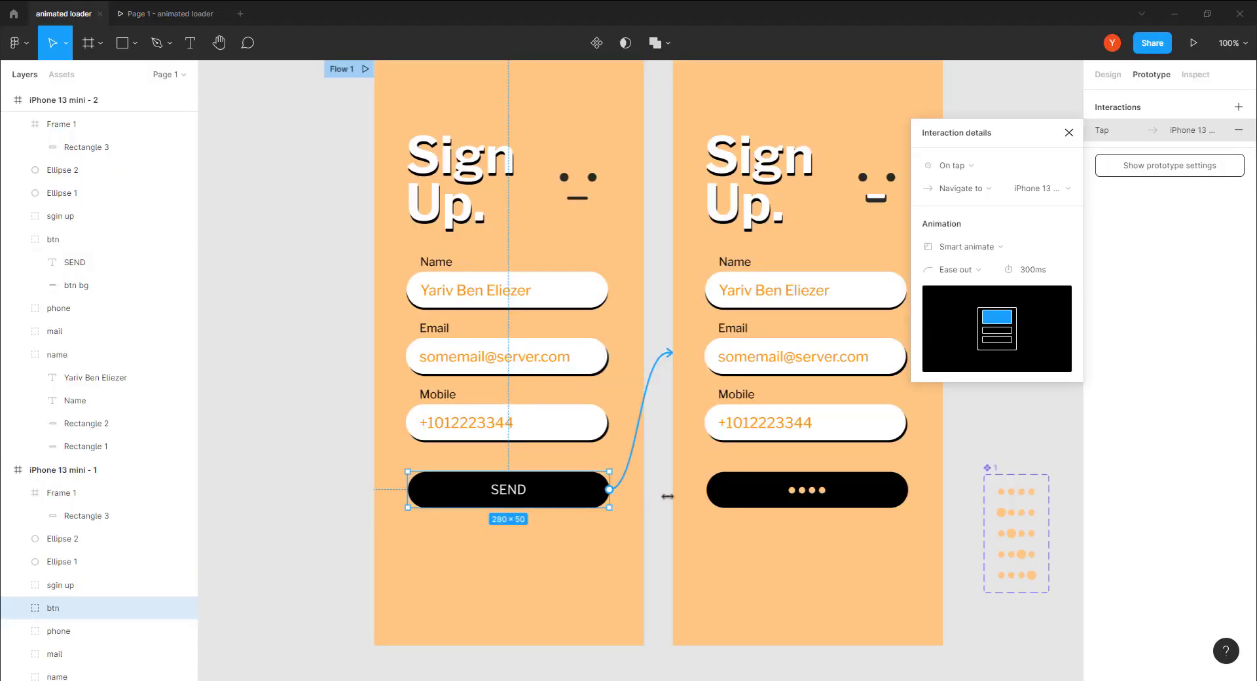
# Step: Draw a circle about 25 × 25 on the black loader button and move it onto empty canvas beside the loader component set
pyautogui.moveTo(1018, 132); pyautogui.dragTo(1171, 172)
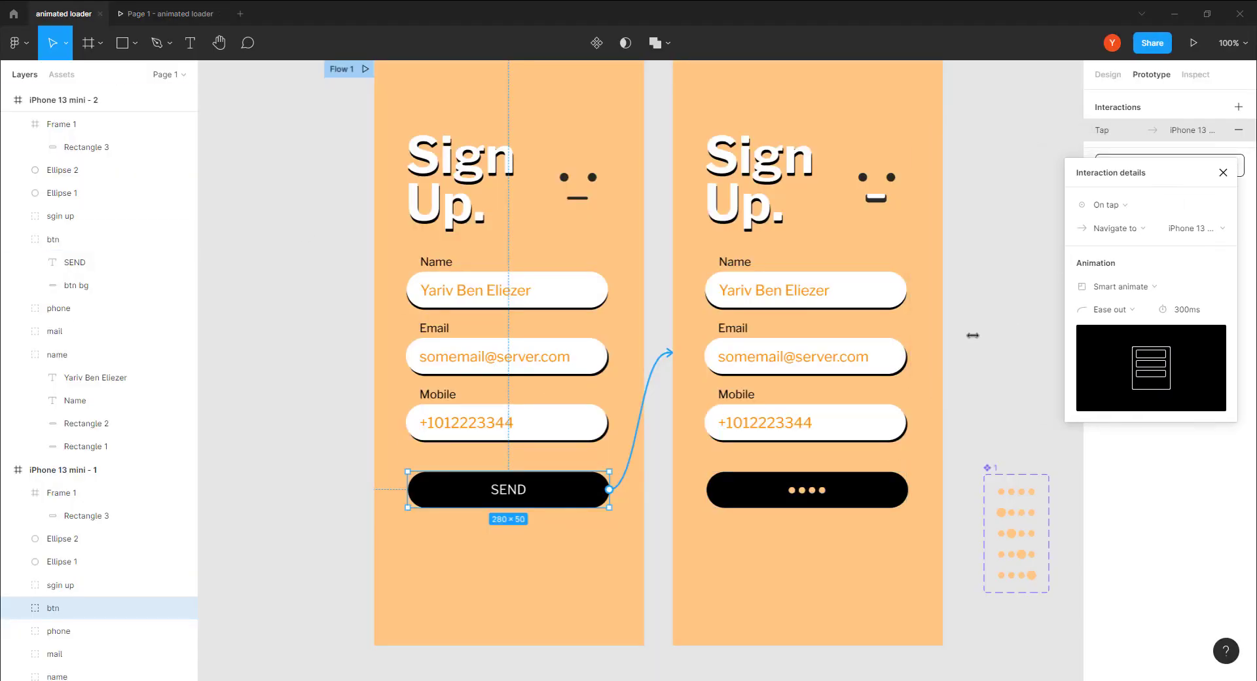
pyautogui.moveTo(973, 336); pyautogui.dragTo(679, 331)
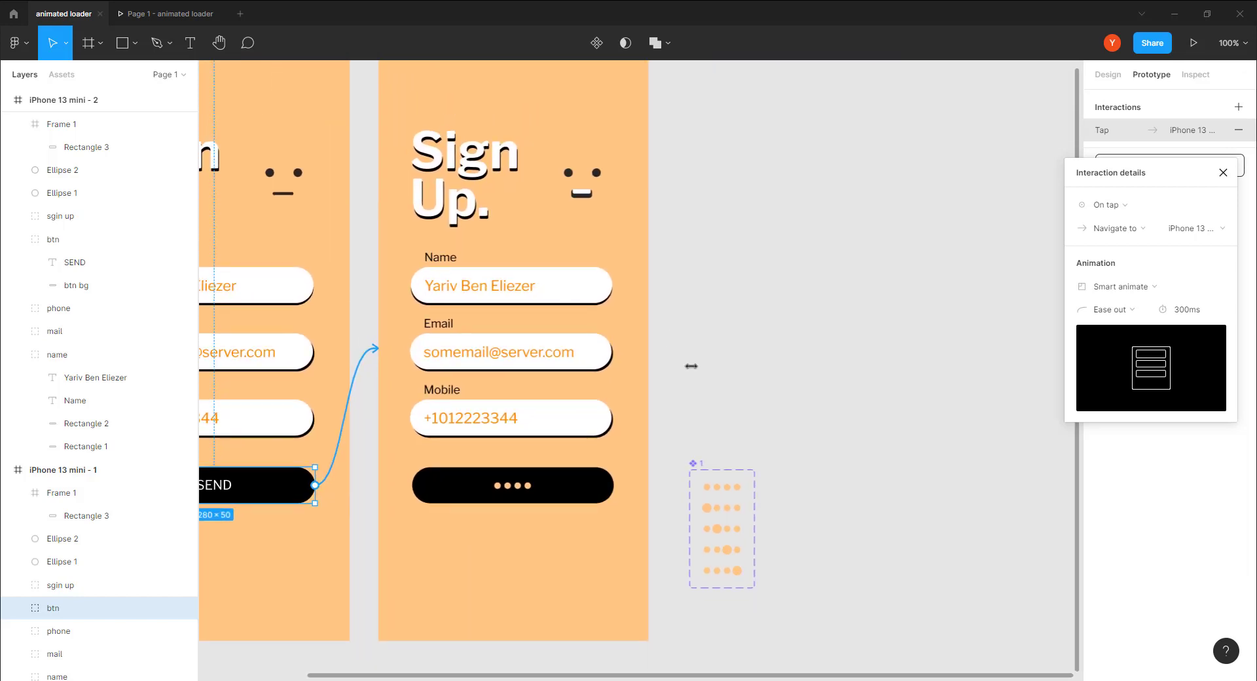
pyautogui.scroll(-5, 712, 437)
pyautogui.hscroll(-4, 712, 437)
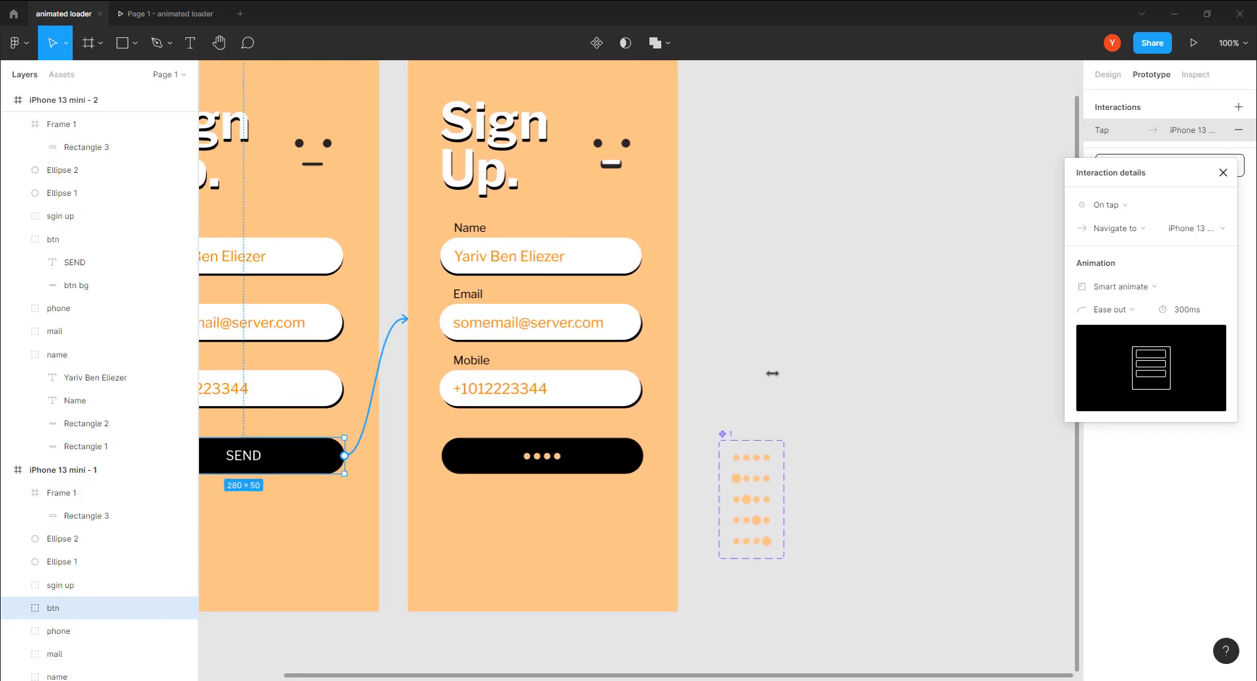
pyautogui.scroll(8, 528, 383)
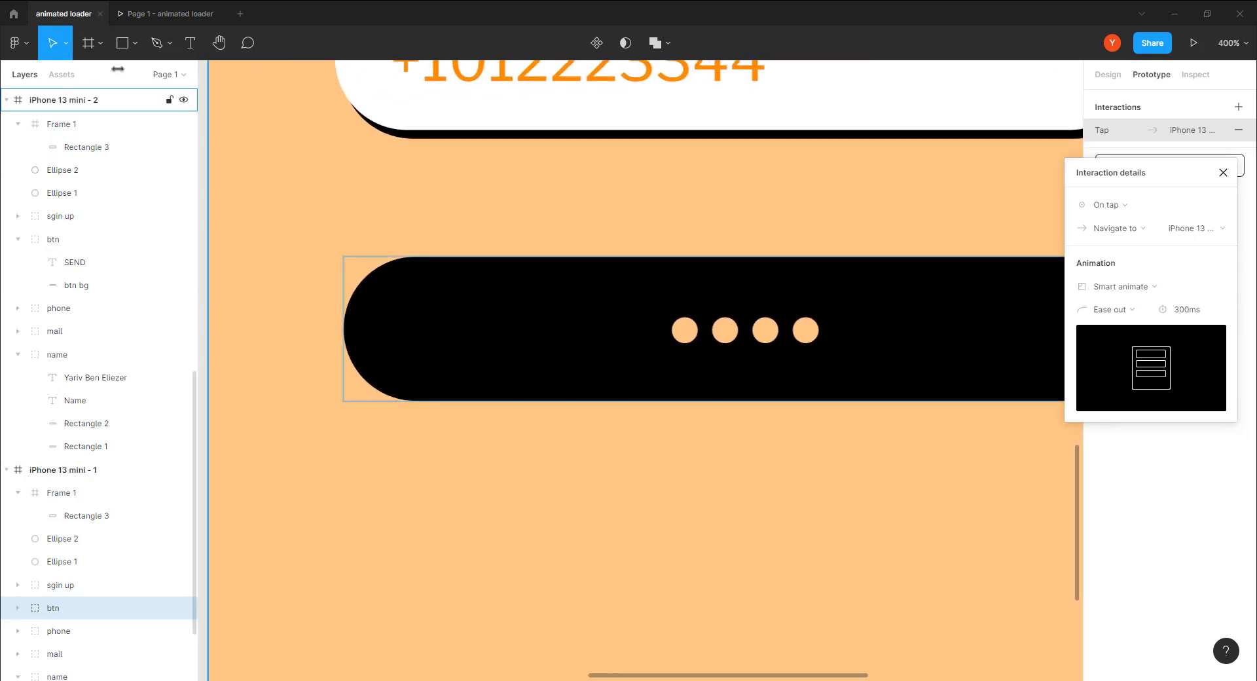
pyautogui.press('r')
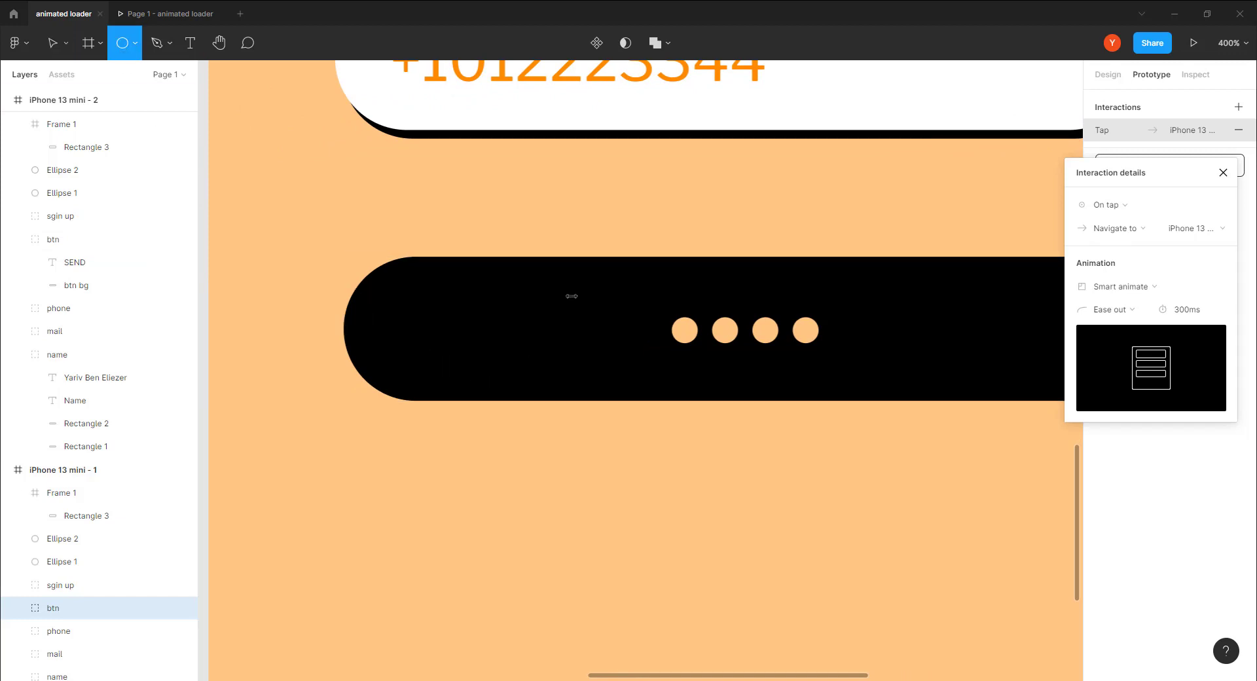
pyautogui.moveTo(572, 296); pyautogui.dragTo(508, 360)
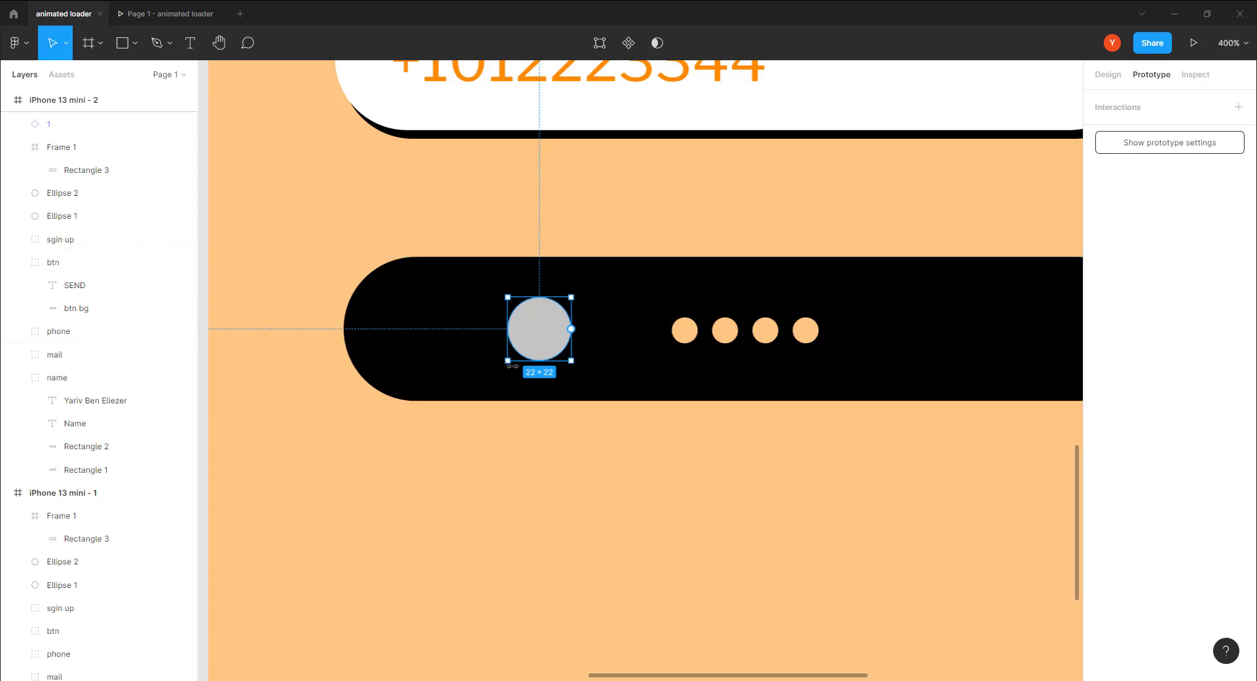
pyautogui.moveTo(506, 362); pyautogui.dragTo(1254, 337)
pyautogui.moveTo(826, 326); pyautogui.dragTo(910, 317)
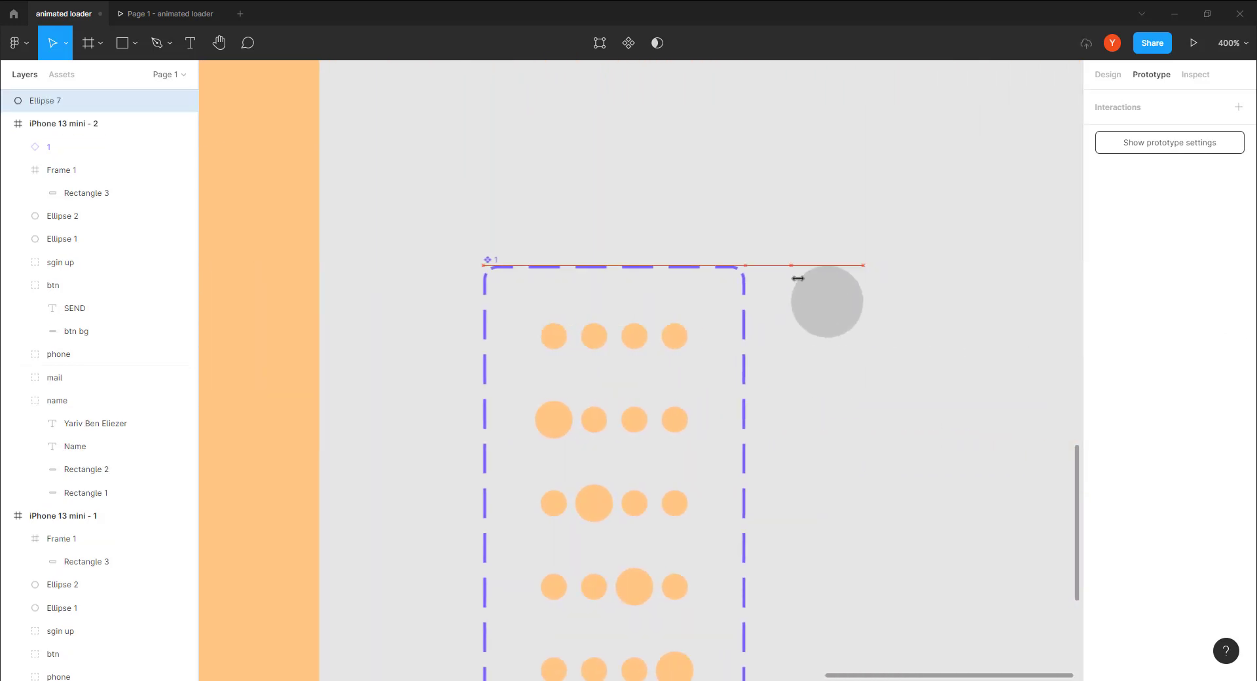
pyautogui.moveTo(959, 445); pyautogui.dragTo(701, 441)
# Step: Duplicate the circle in place and give the original circle underneath a stroke with the colour B2B2B2
pyautogui.click(1102, 76)
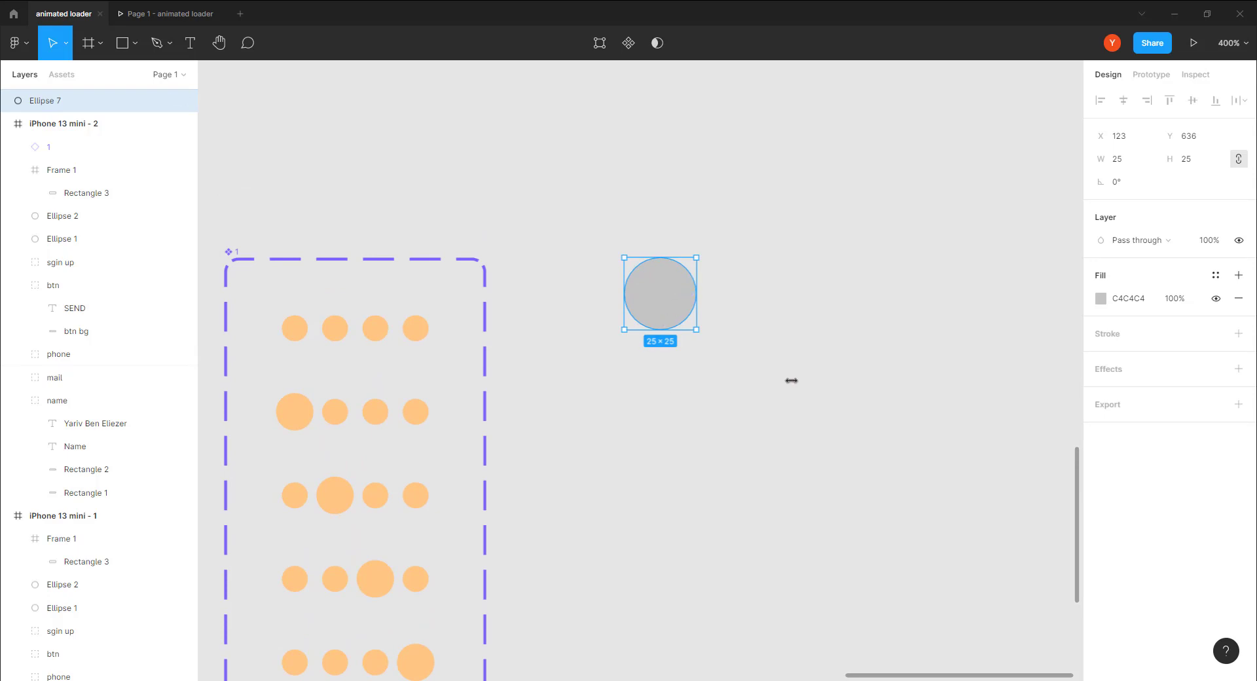
pyautogui.hotkey('ctrl', 'd')
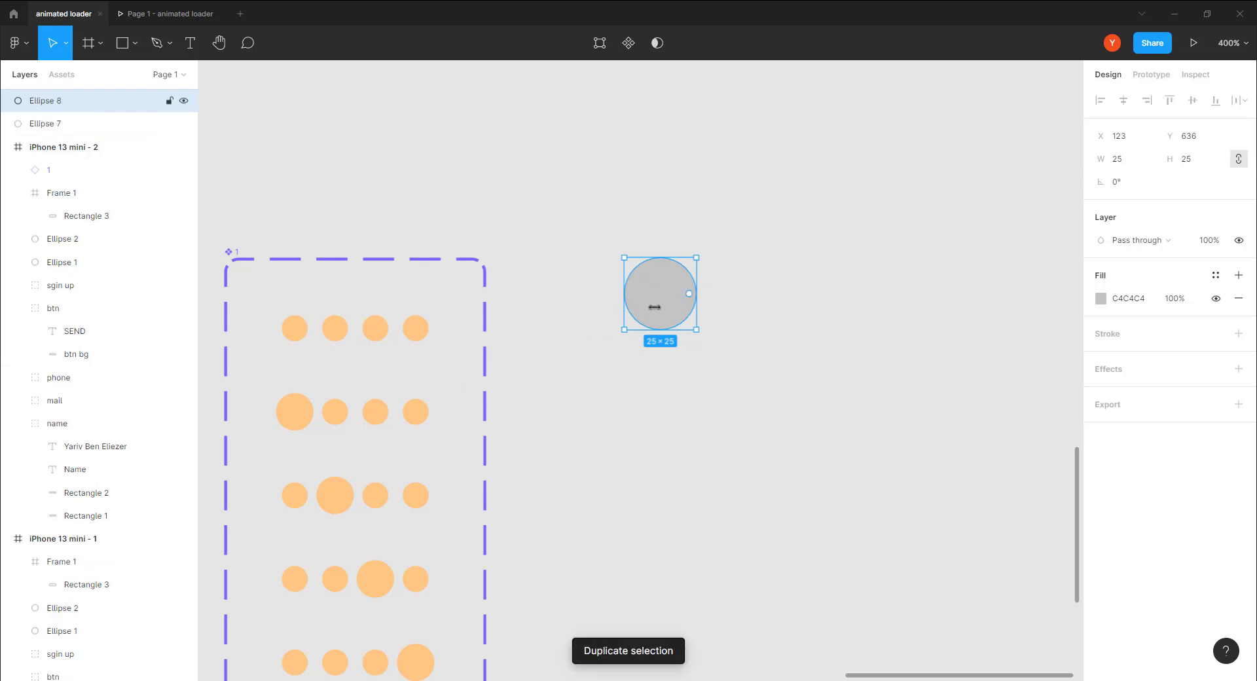
pyautogui.click(72, 125)
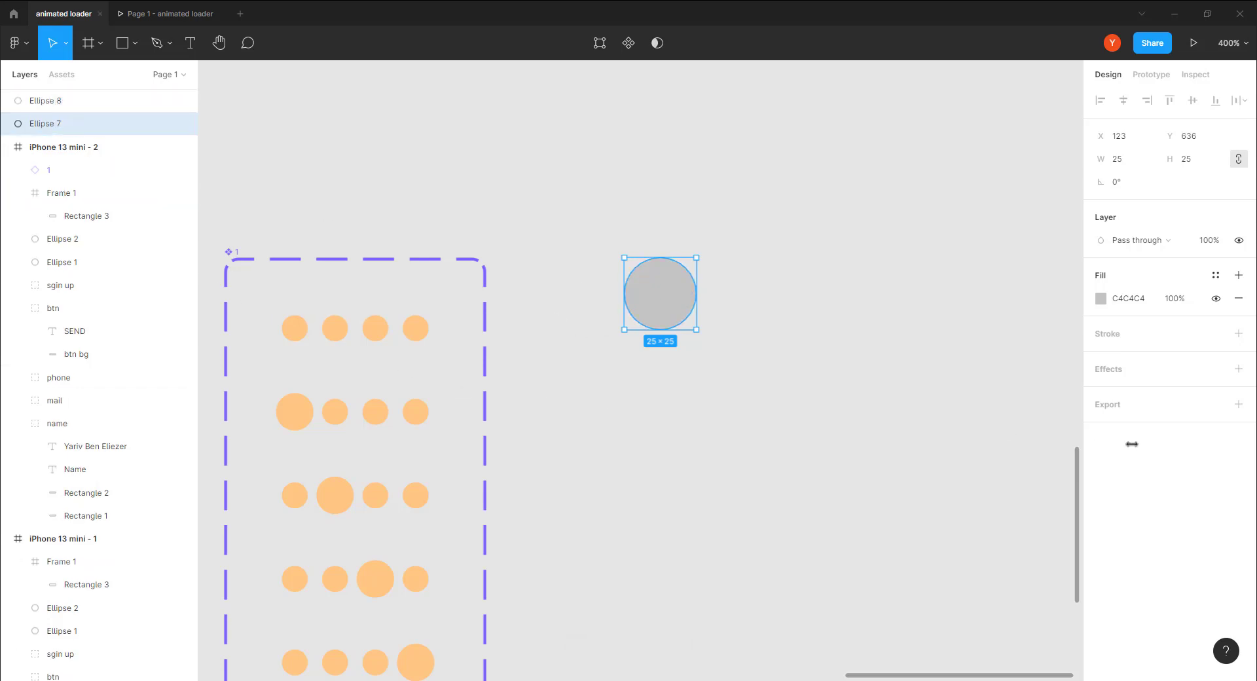
pyautogui.click(1238, 333)
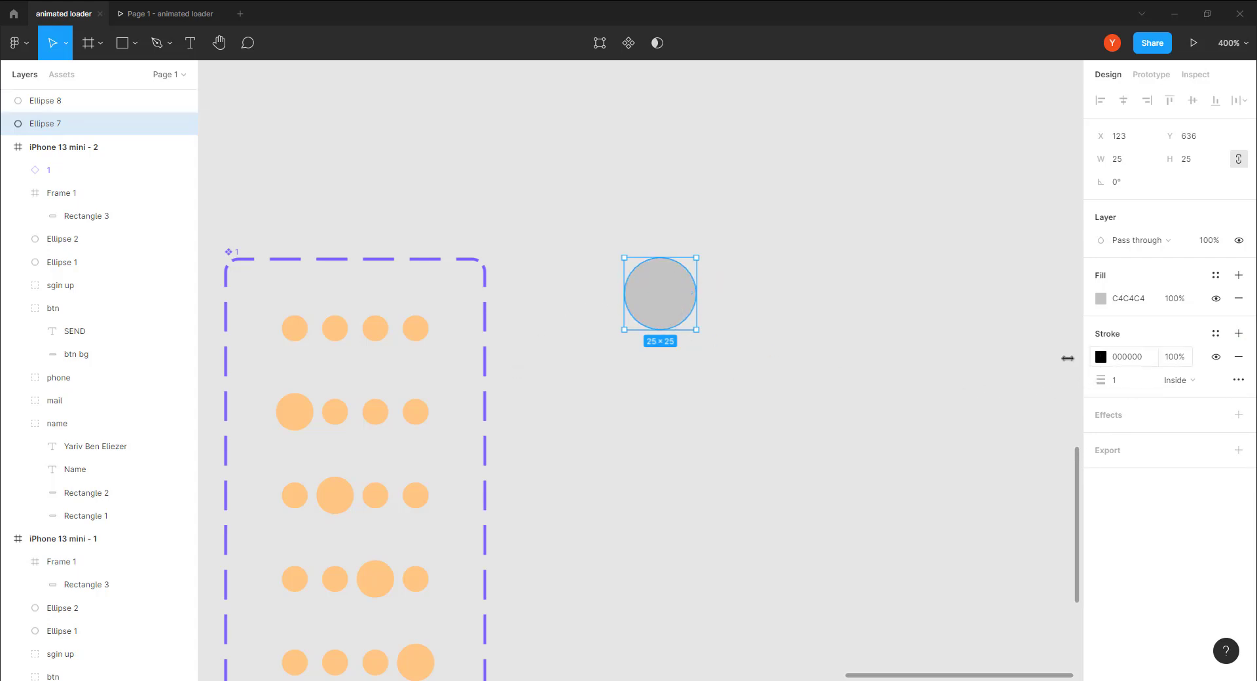
pyautogui.click(1101, 356)
pyautogui.moveTo(920, 445)
pyautogui.mouseDown()
pyautogui.moveTo(924, 434)
pyautogui.moveTo(840, 376)
pyautogui.mouseUp()
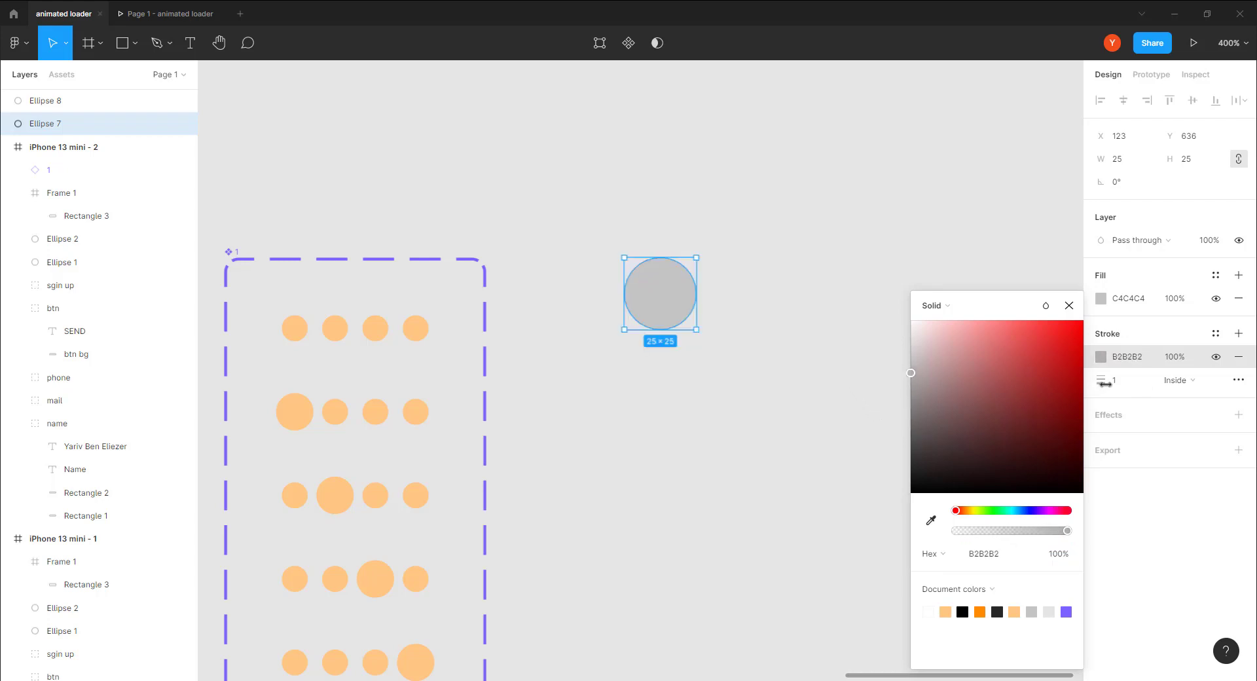
# Step: Set the original circle's stroke width to 2 and remove its fill
pyautogui.click(1118, 383)
pyautogui.write('2')
pyautogui.click(1239, 298)
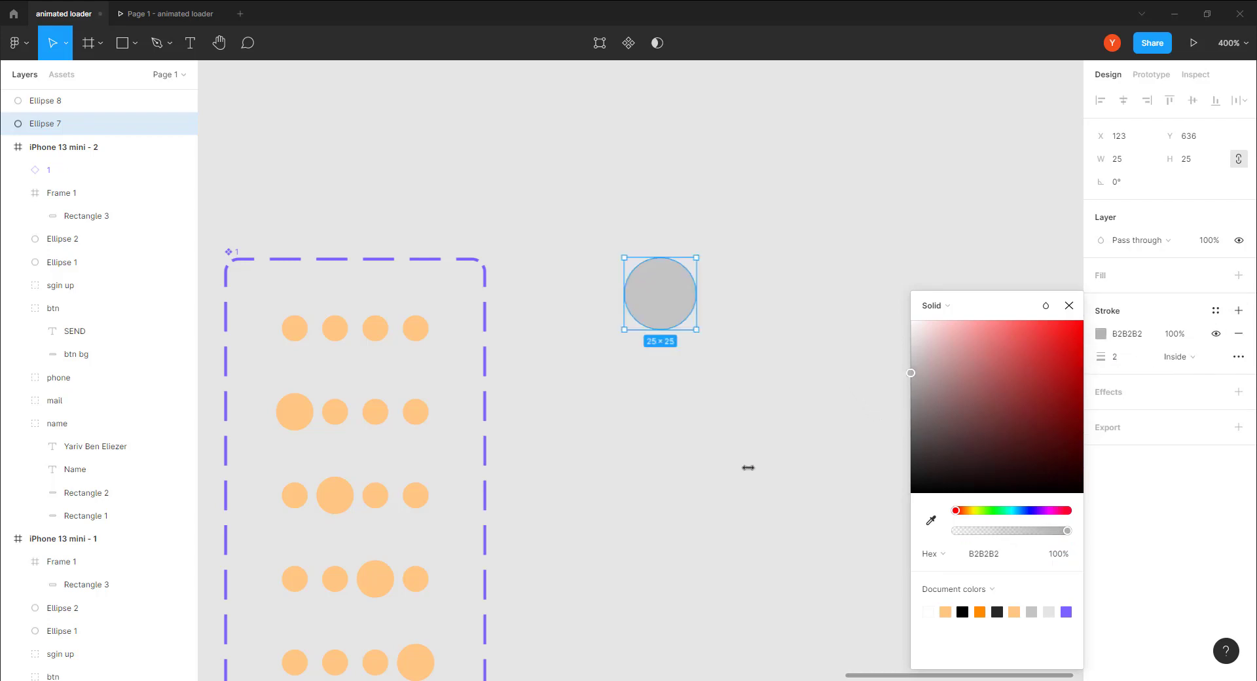
# Step: Move the solid grey duplicate circle horizontally to X 154, beside the outlined ring, and keep it selected
pyautogui.click(662, 316)
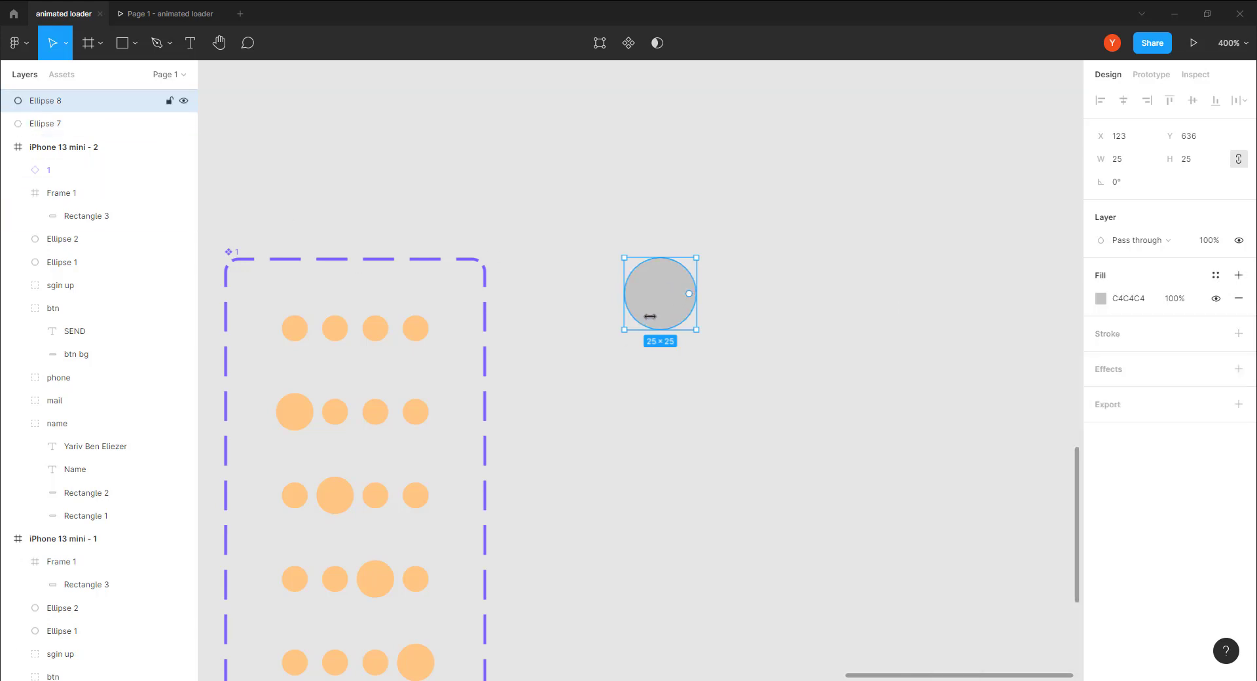
pyautogui.moveTo(650, 316); pyautogui.dragTo(741, 317)
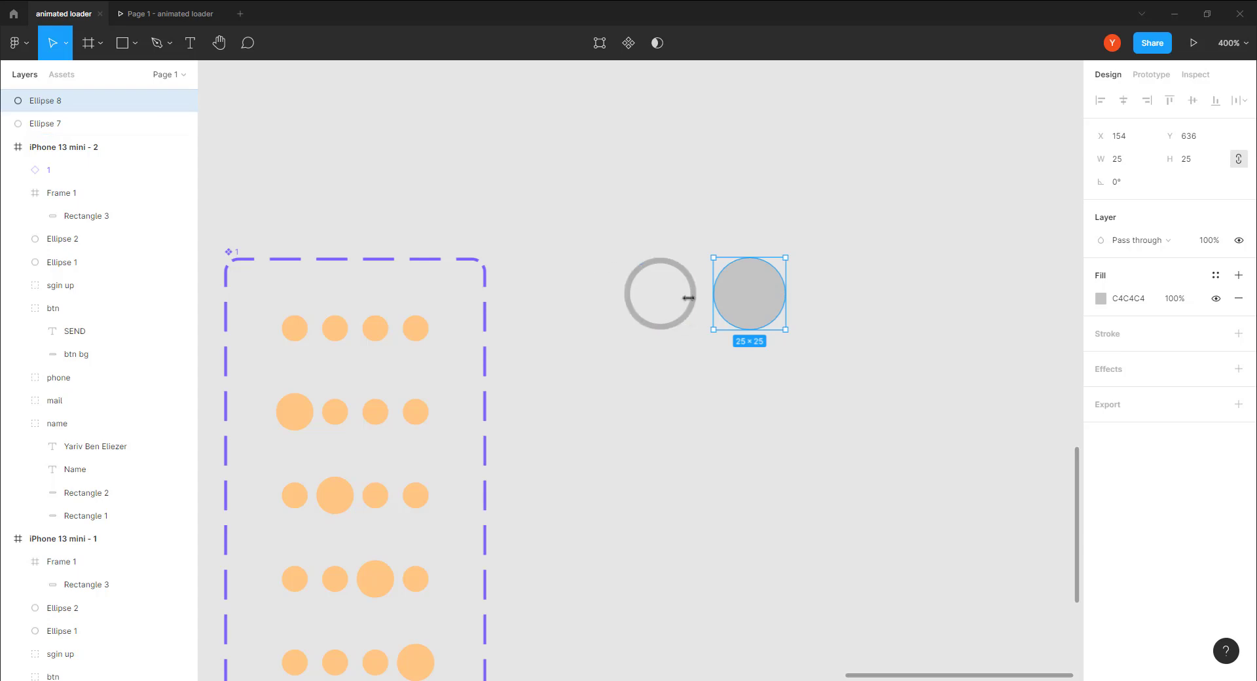
pyautogui.click(43, 123)
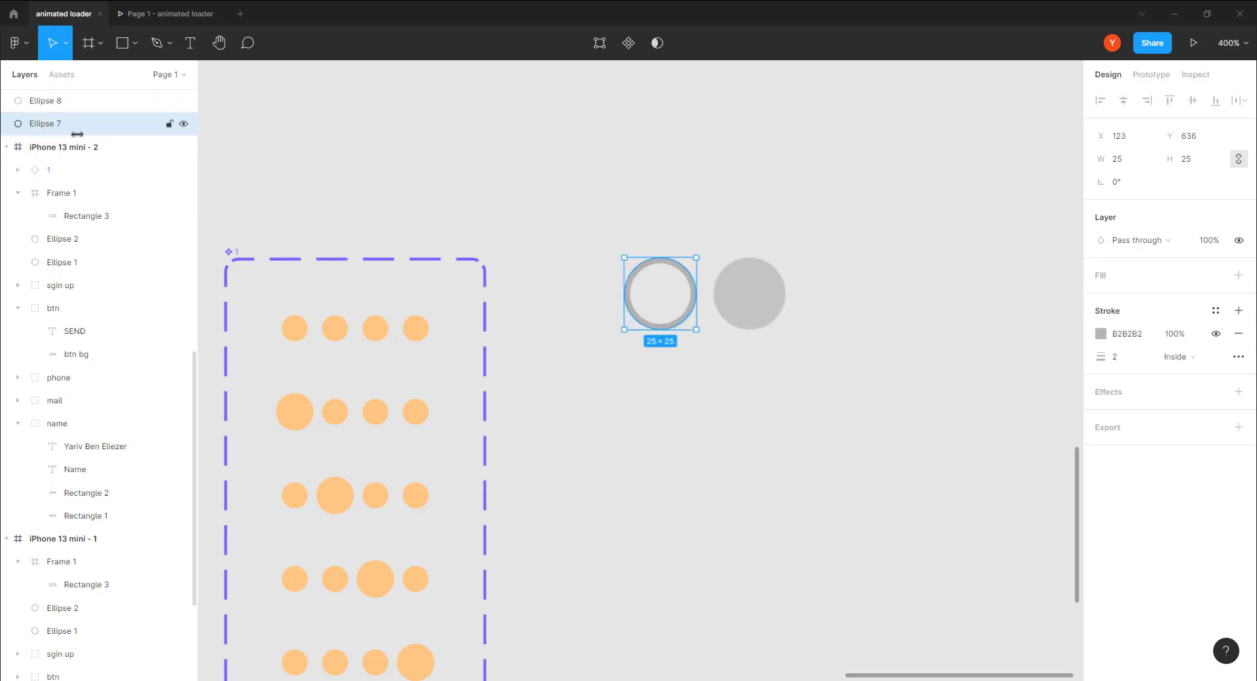
pyautogui.click(749, 289)
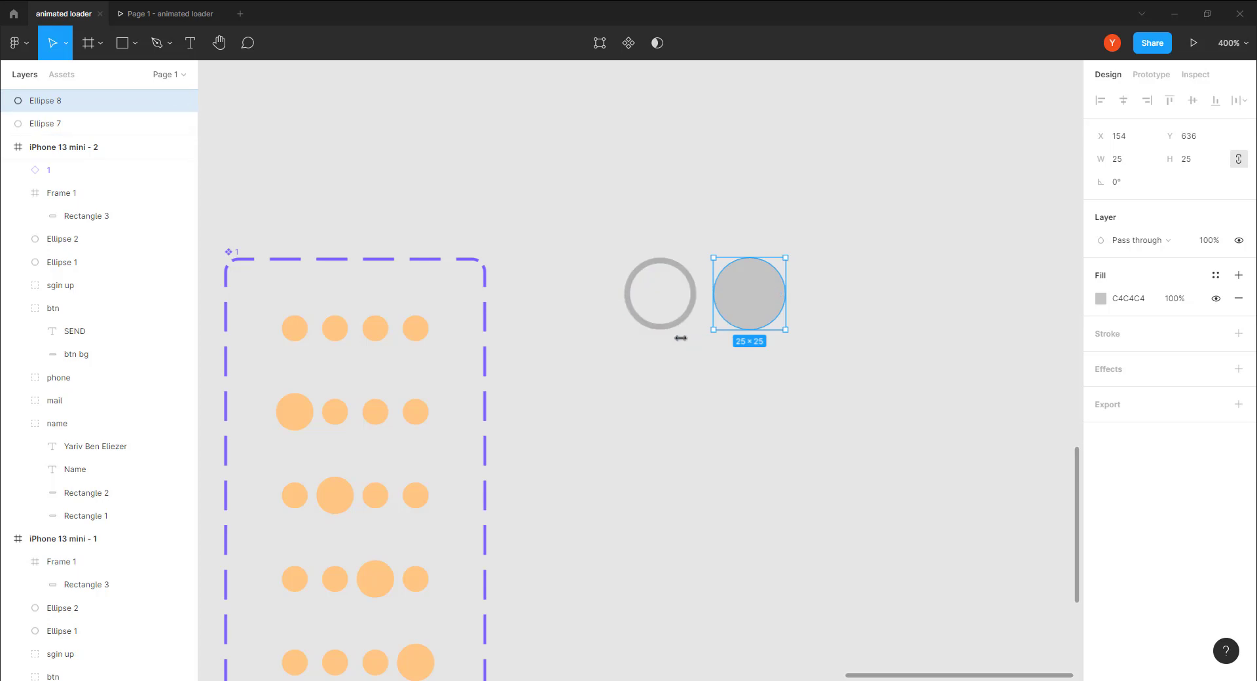
# Step: Set the outlined grey ring's stroke width to 1
pyautogui.click(653, 327)
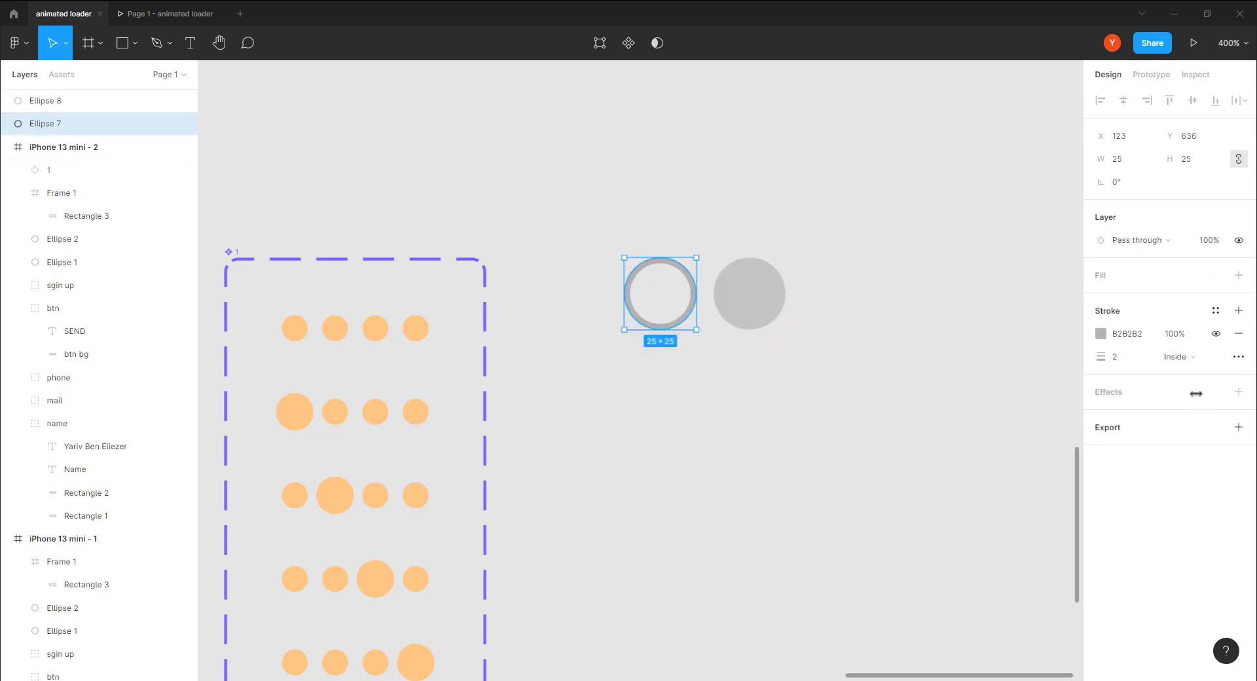
pyautogui.click(1111, 357)
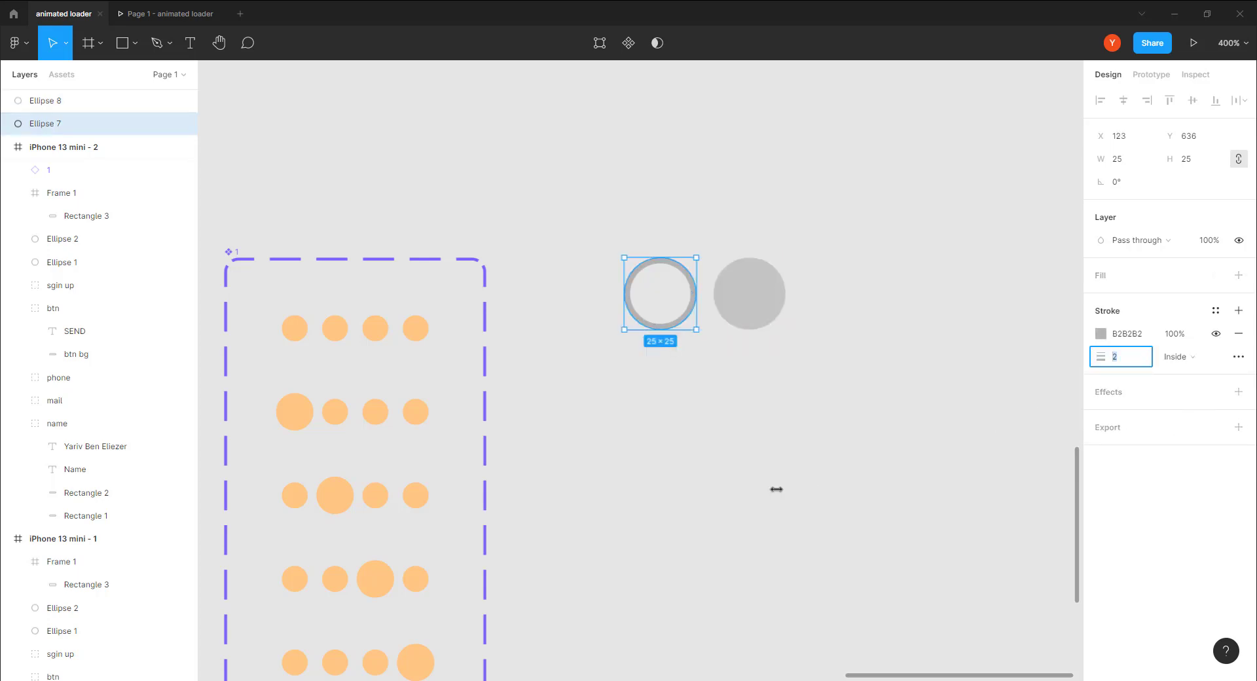
# Step: Turn the solid grey circle into a quarter arc with -25% sweep and 80.99% ratio, placed over the ring at X 123
pyautogui.click(757, 314)
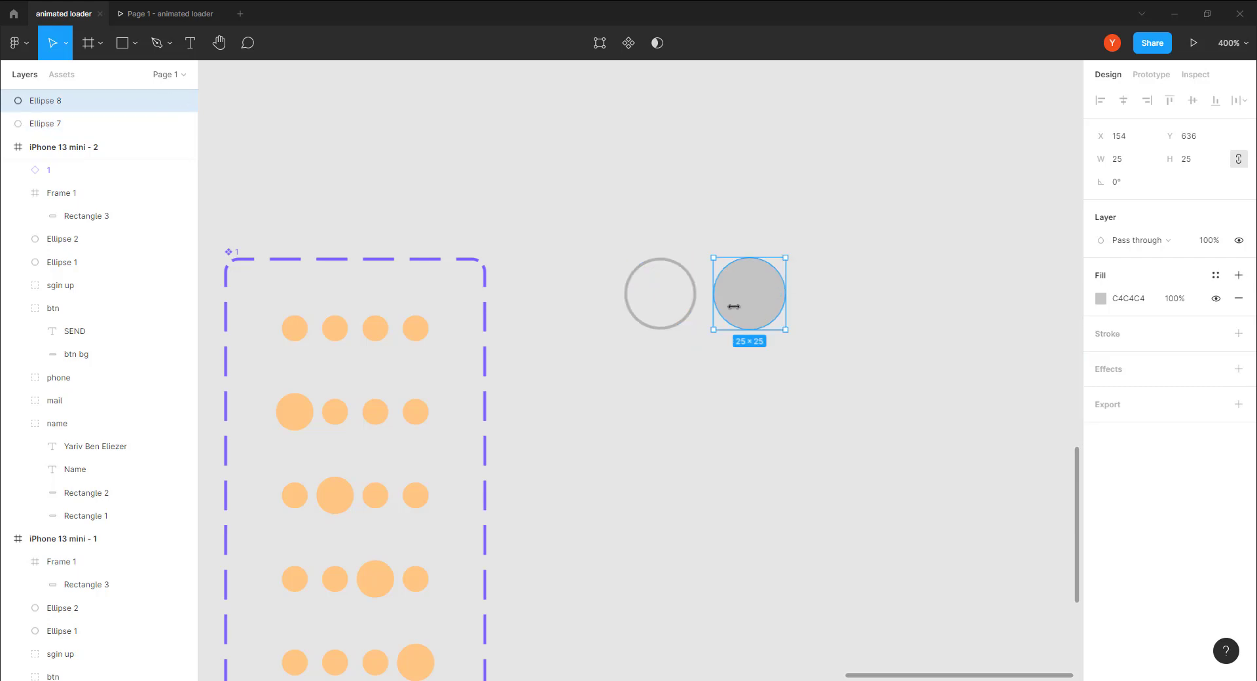
pyautogui.moveTo(733, 304); pyautogui.dragTo(675, 268)
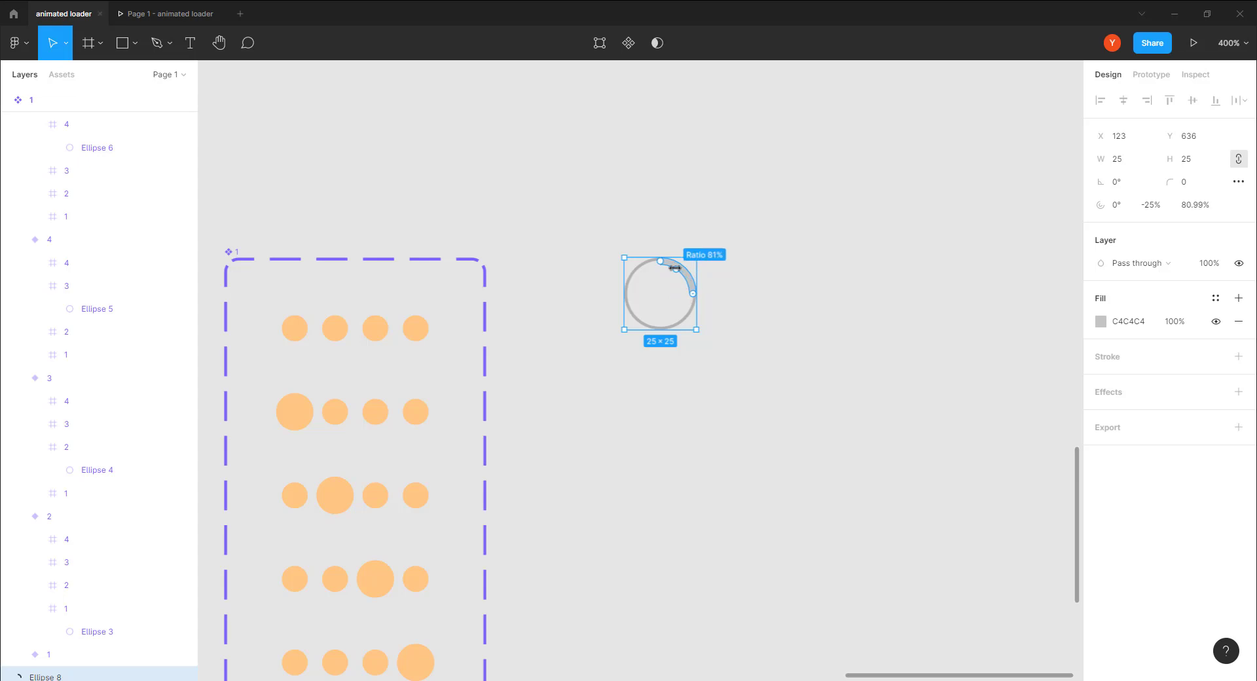
# Step: Round the ends of the grey arc with a corner radius of 5
pyautogui.press('+')
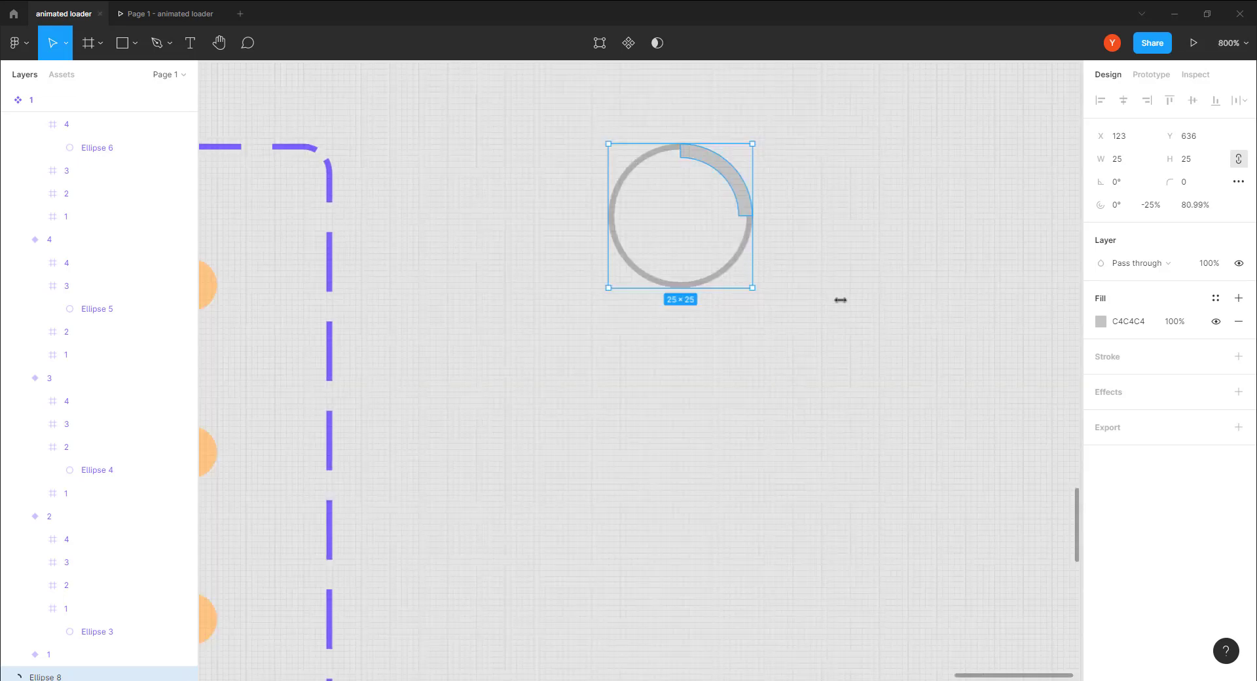
pyautogui.scroll(3, 838, 440)
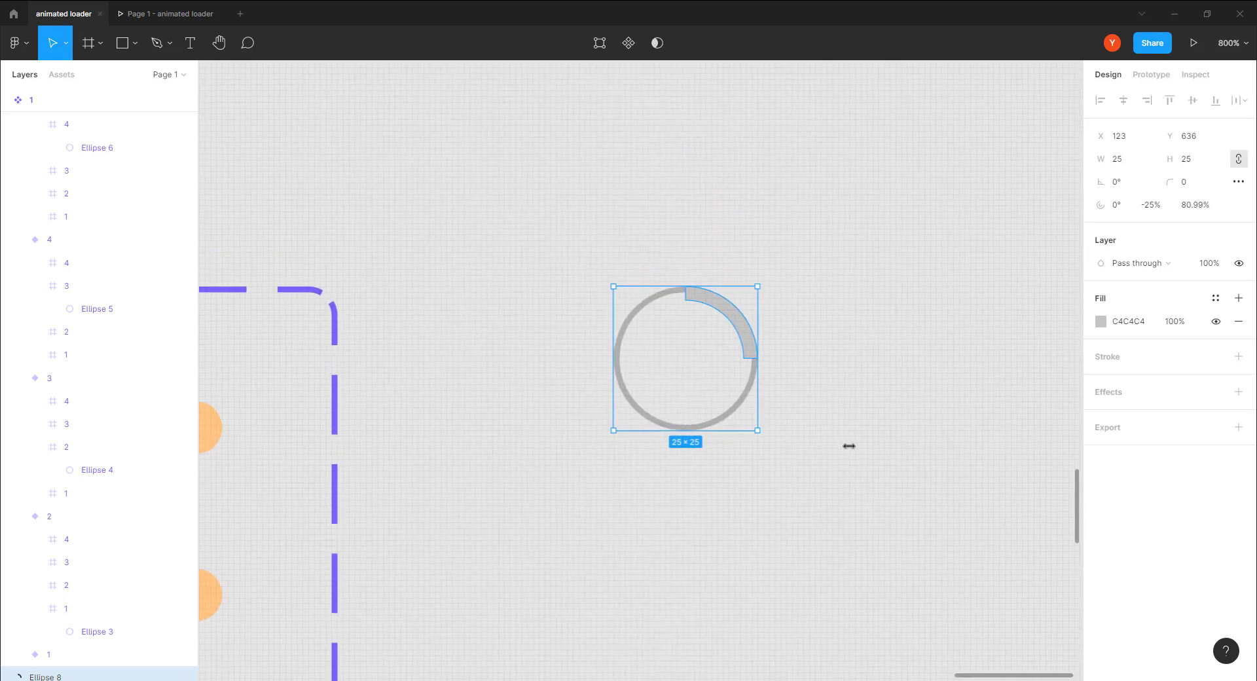
pyautogui.click(1183, 182)
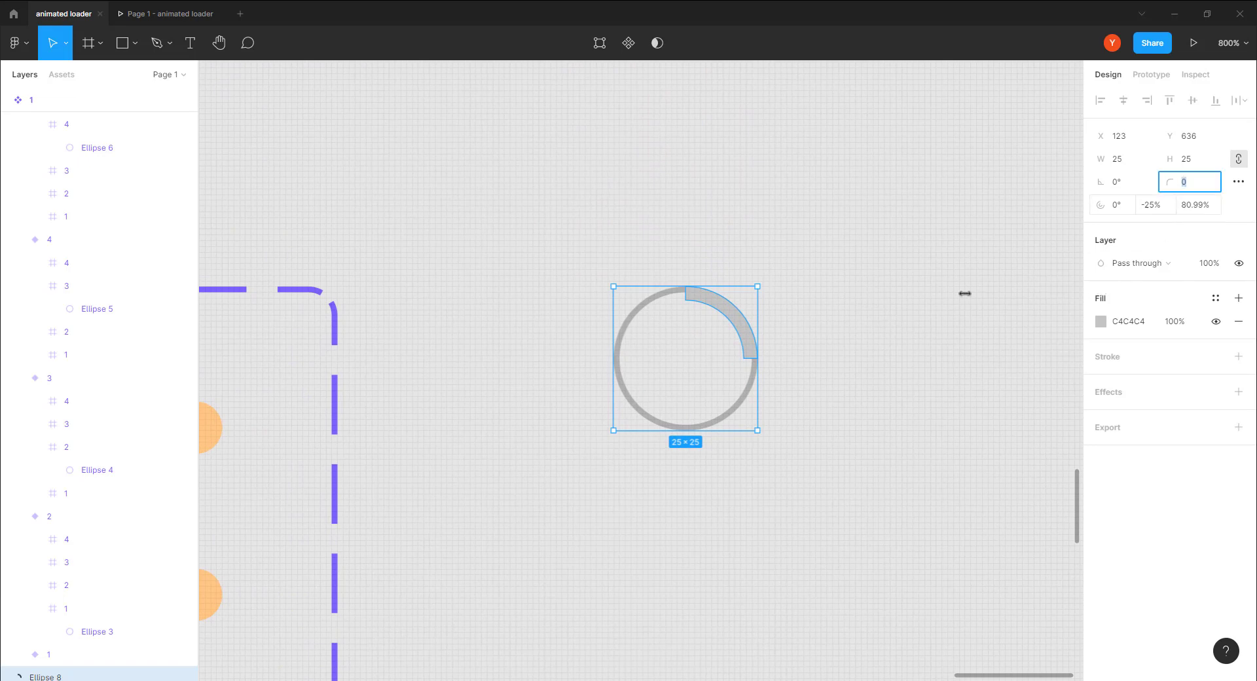
pyautogui.press('Up')
pyautogui.press('Up')
pyautogui.write('-')
pyautogui.click(504, 414)
# Step: Fill the arc with the peach colour FFC683 sampled from the sign-up screen's background
pyautogui.press('-')
pyautogui.press('-')
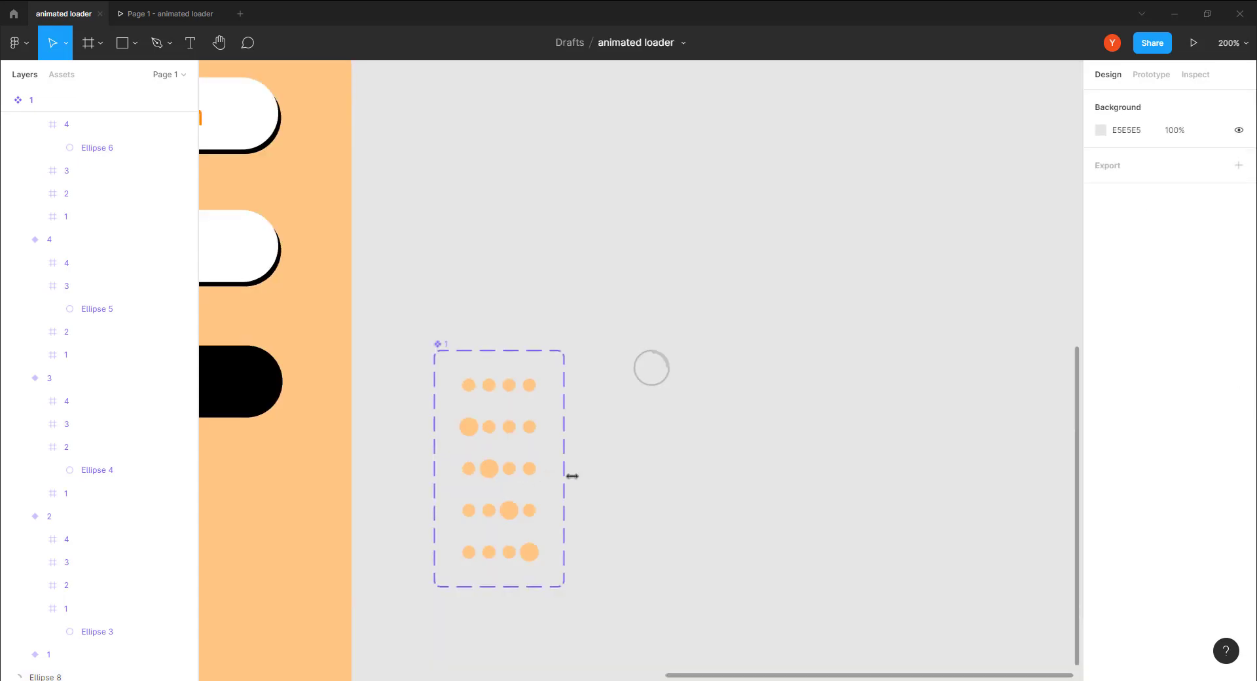
pyautogui.moveTo(671, 437); pyautogui.dragTo(957, 389)
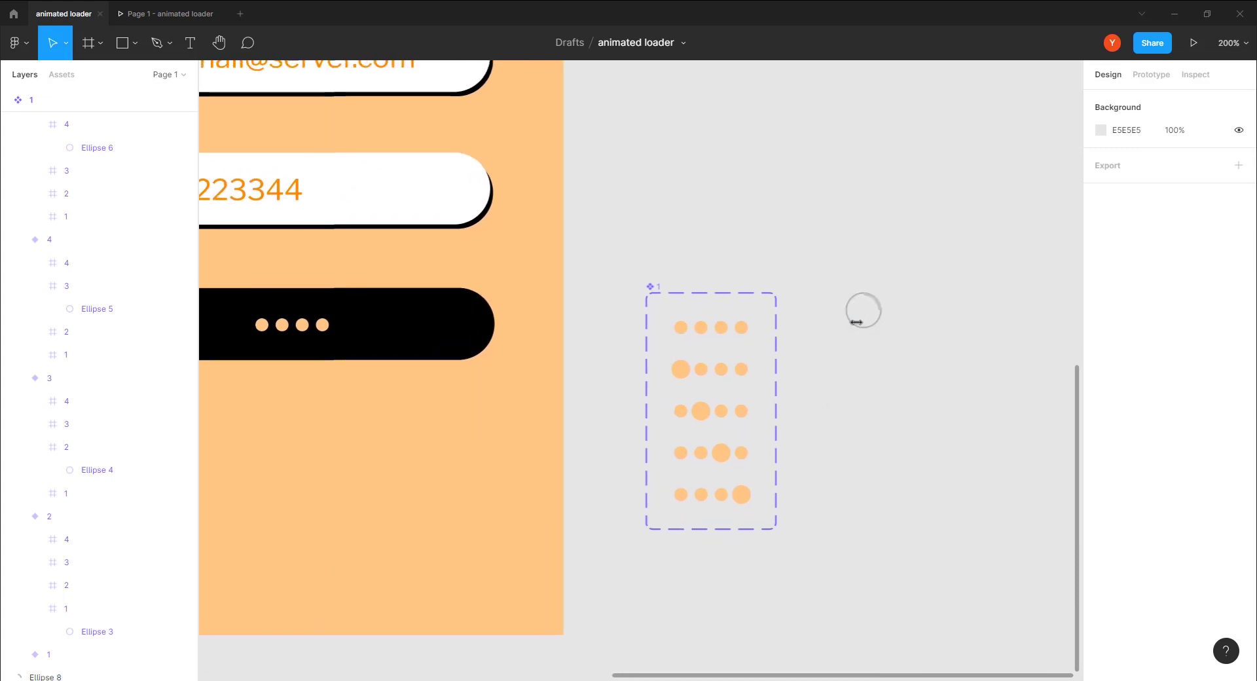
pyautogui.click(870, 297)
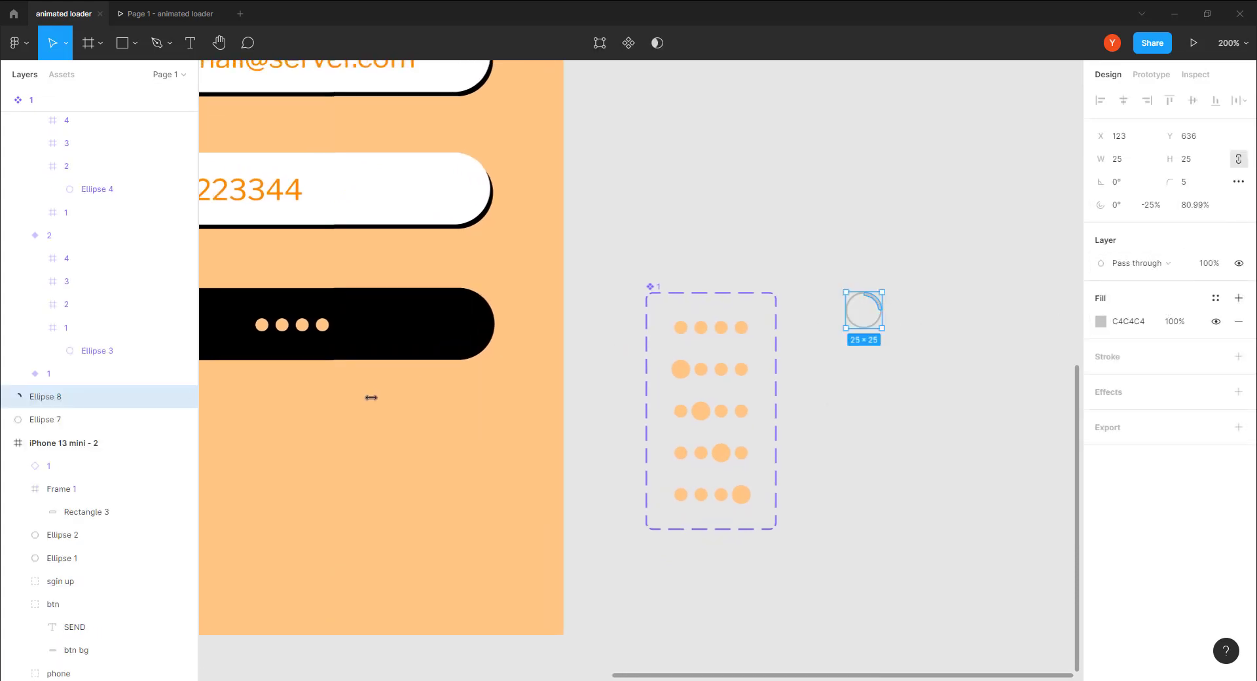
pyautogui.press('i')
pyautogui.click(366, 268)
pyautogui.click(906, 381)
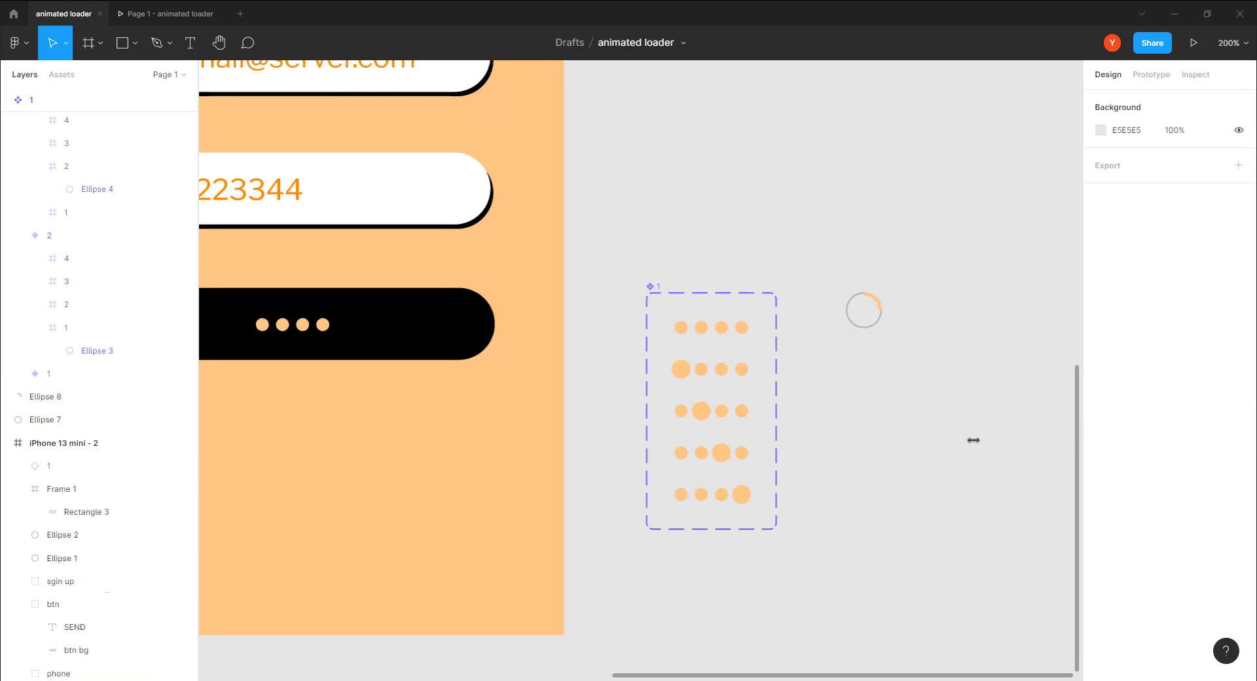
# Step: Lighten the ring's stroke colour to CECECE
pyautogui.press('+')
pyautogui.press('+')
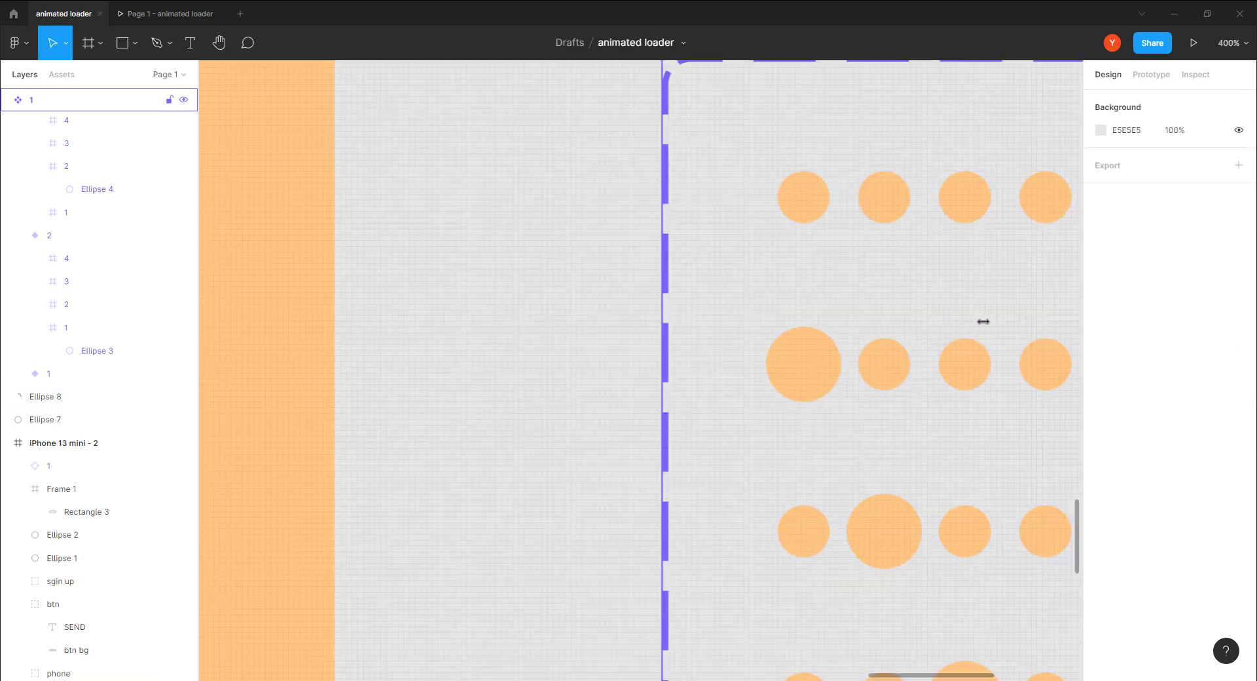
pyautogui.moveTo(786, 354); pyautogui.dragTo(203, 482)
pyautogui.click(824, 331)
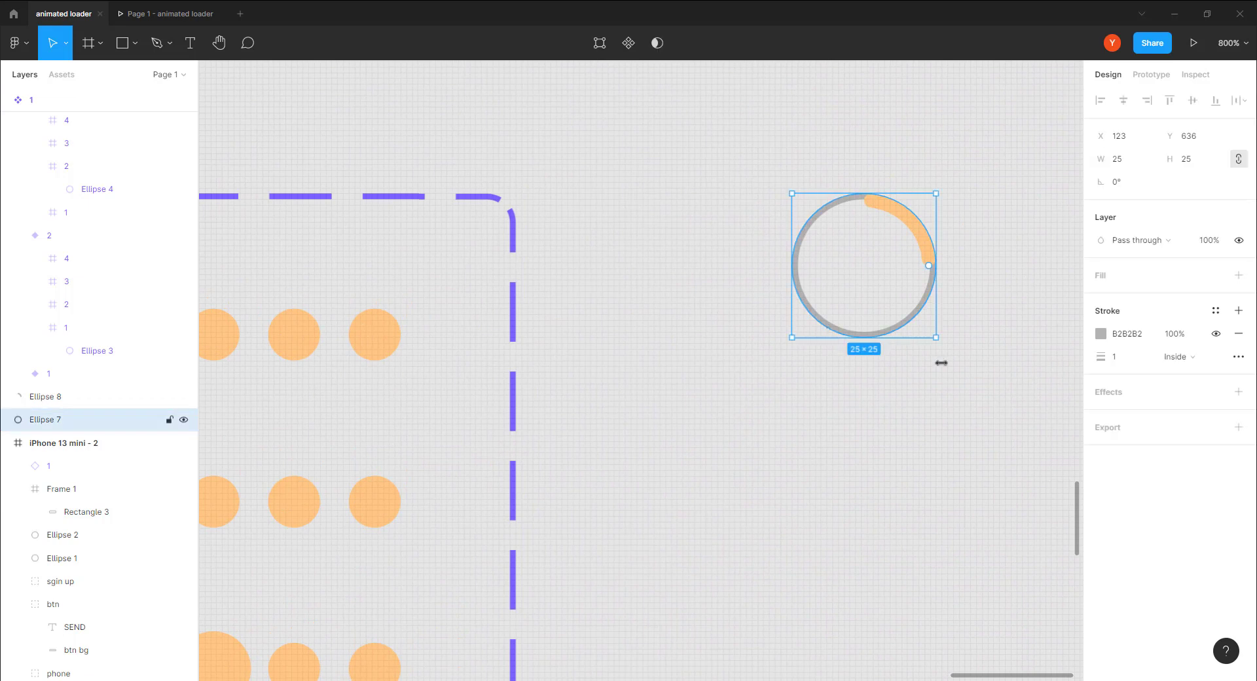
pyautogui.click(1100, 334)
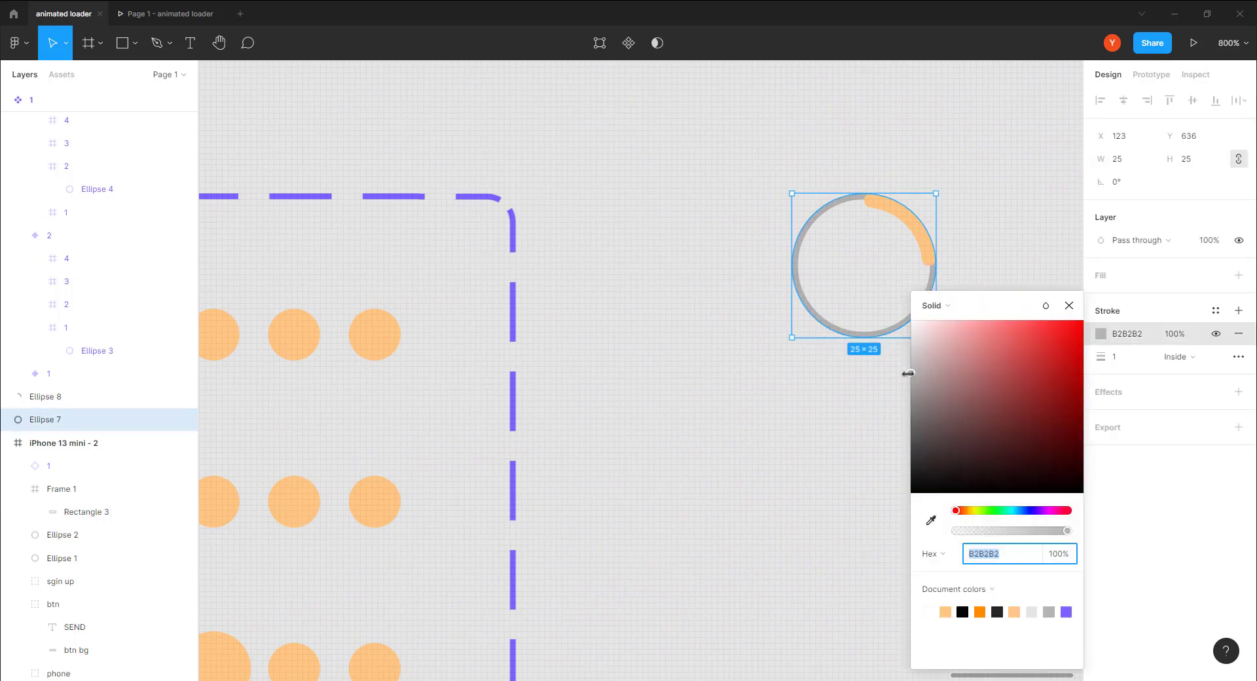
pyautogui.moveTo(908, 373); pyautogui.dragTo(905, 354)
pyautogui.click(755, 443)
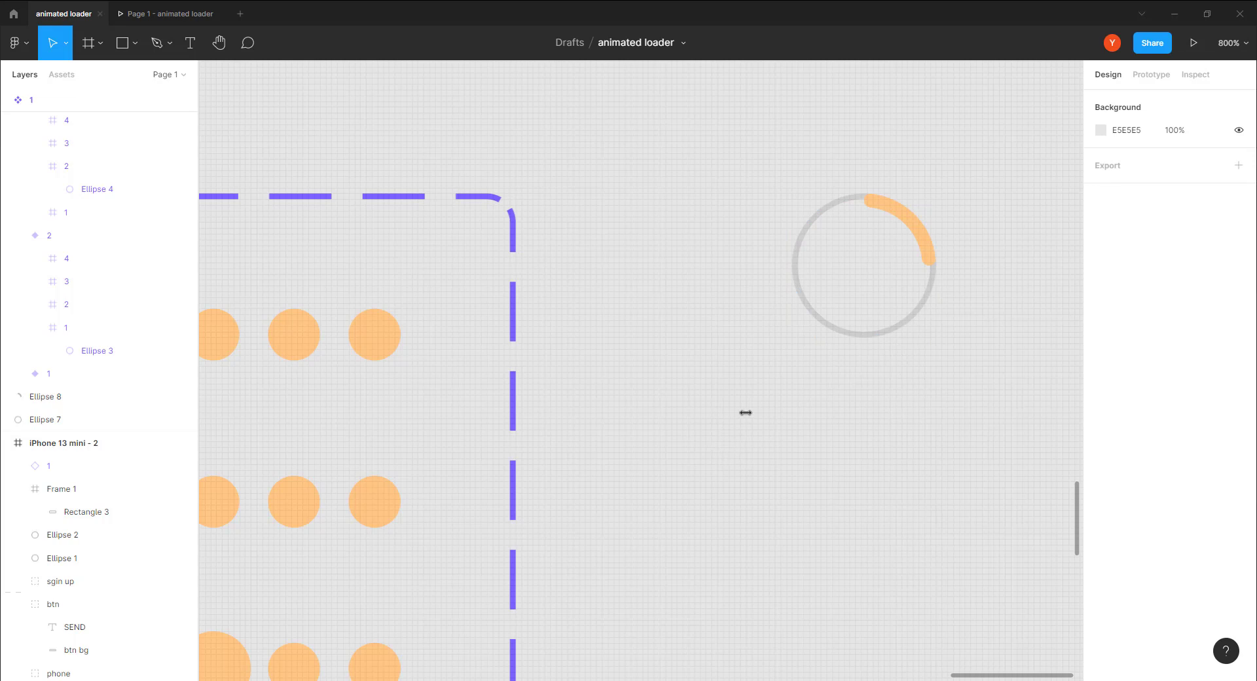
# Step: Wrap the ring and the peach arc in one frame and name the frame 1
pyautogui.hscroll(5, 744, 412)
pyautogui.scroll(2, 744, 412)
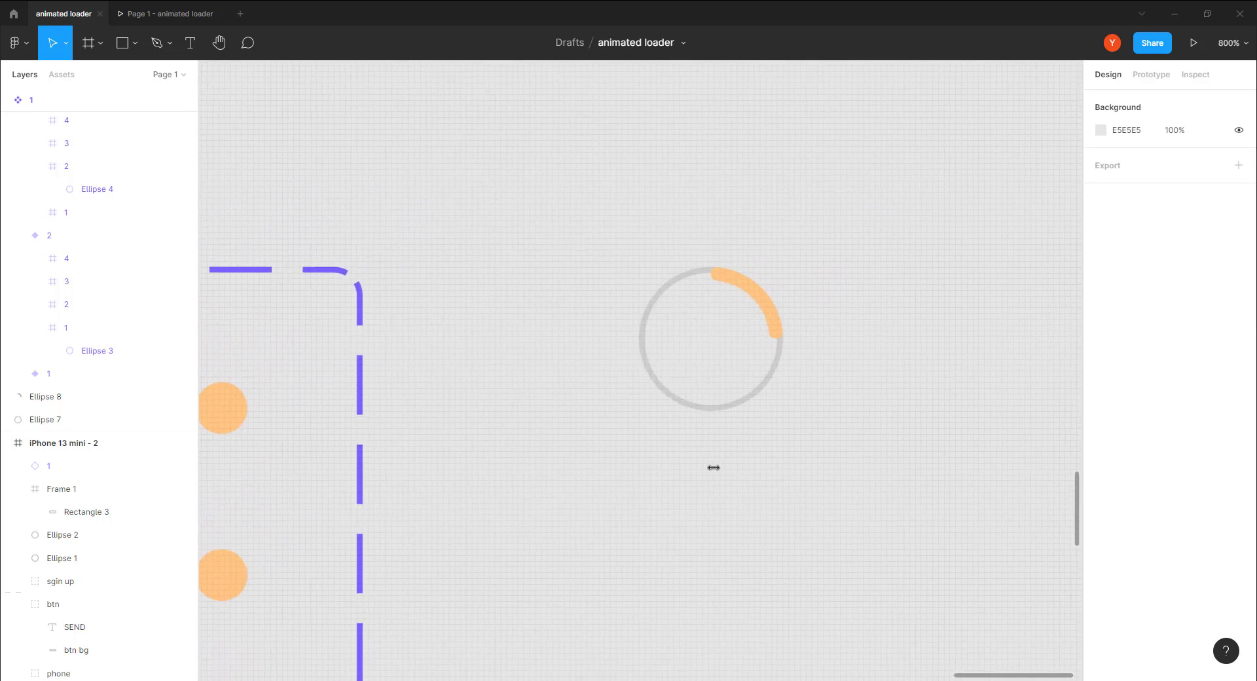
pyautogui.moveTo(829, 231); pyautogui.dragTo(585, 453)
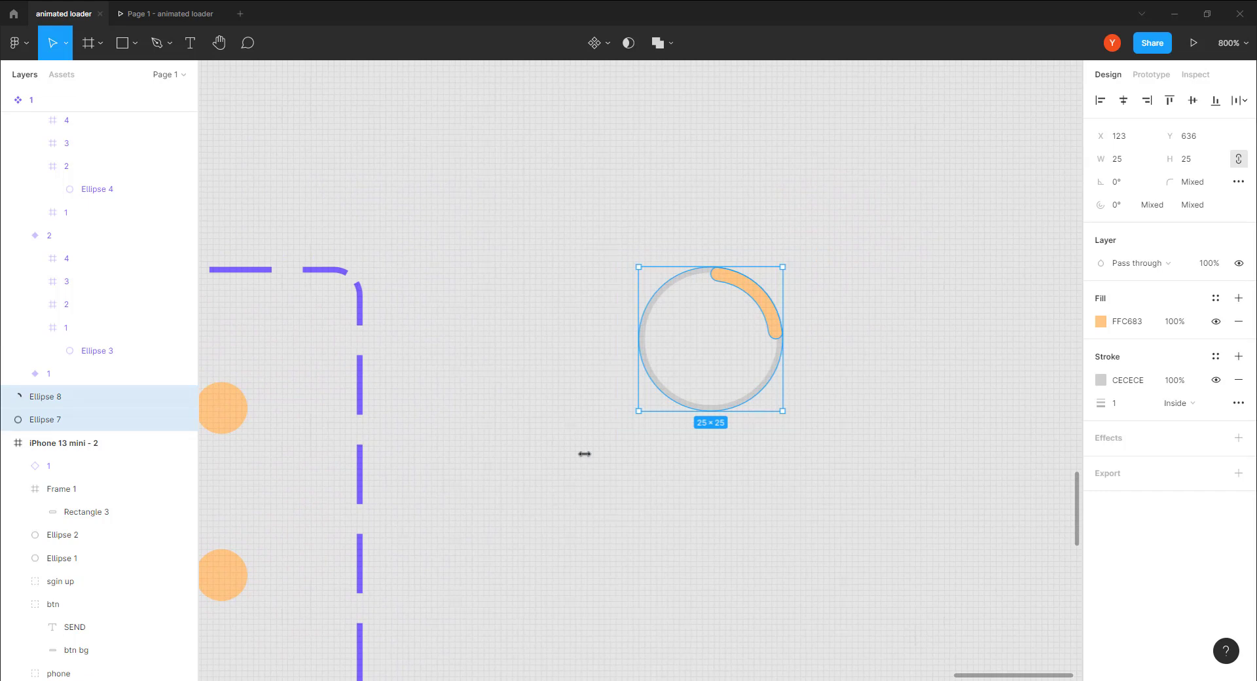
pyautogui.hotkey('ctrl', 'alt', 'g')
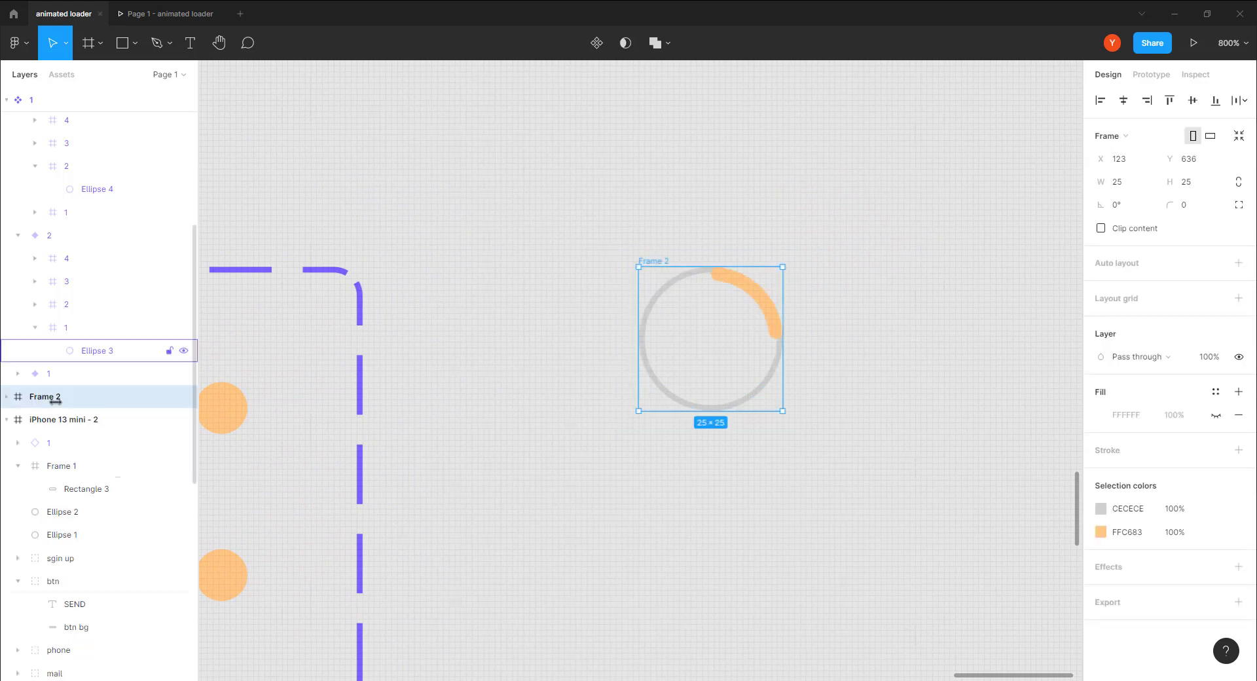
pyautogui.doubleClick(45, 396)
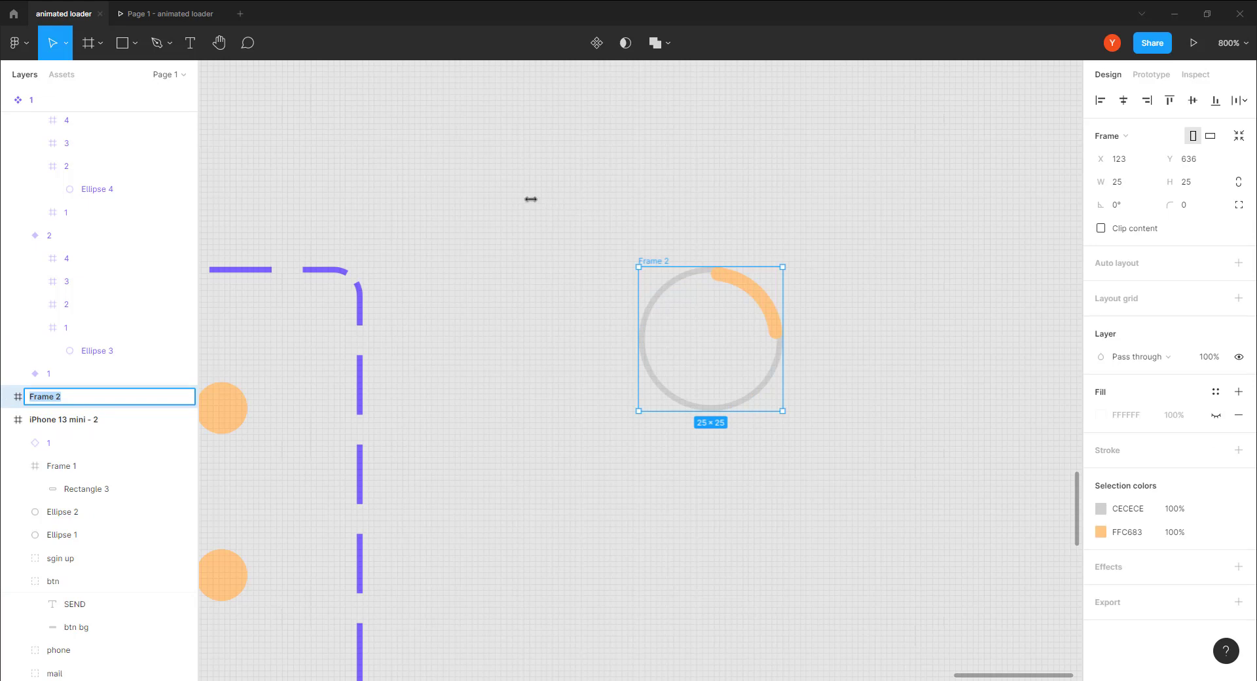
pyautogui.write('1')
pyautogui.press('Return')
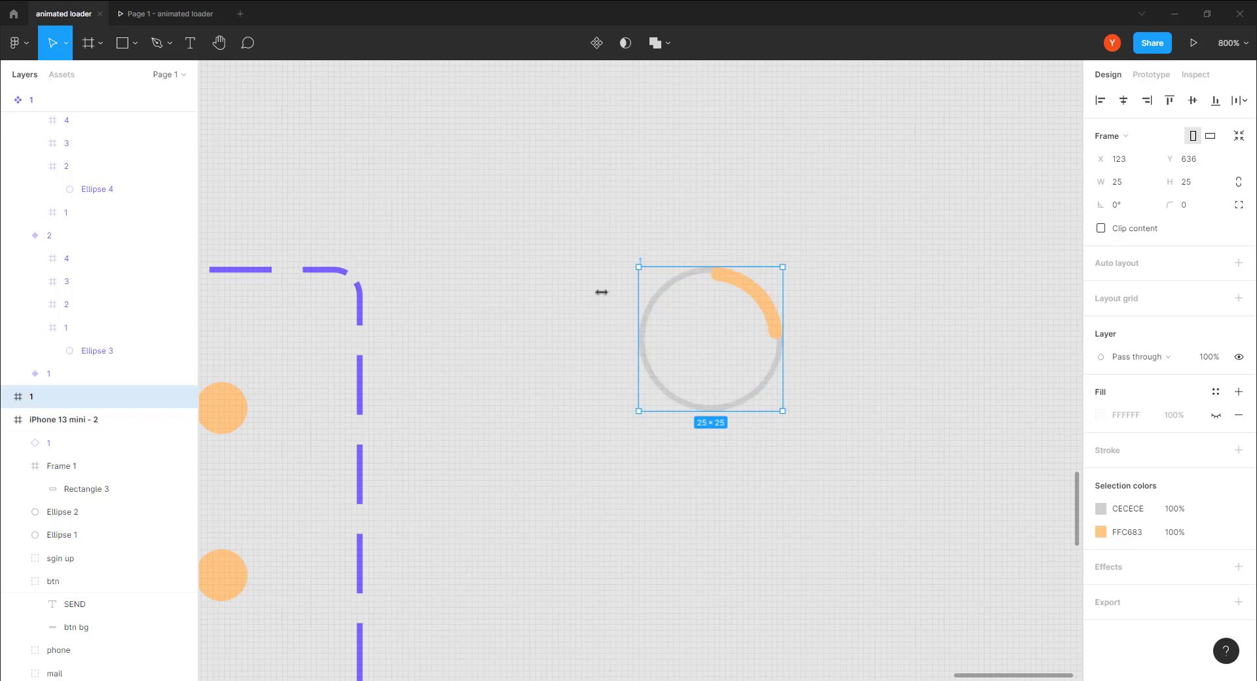
# Step: Duplicate the circular loader frame 1 and select the peach arc inside the copy
pyautogui.hotkey('ctrl', 'd')
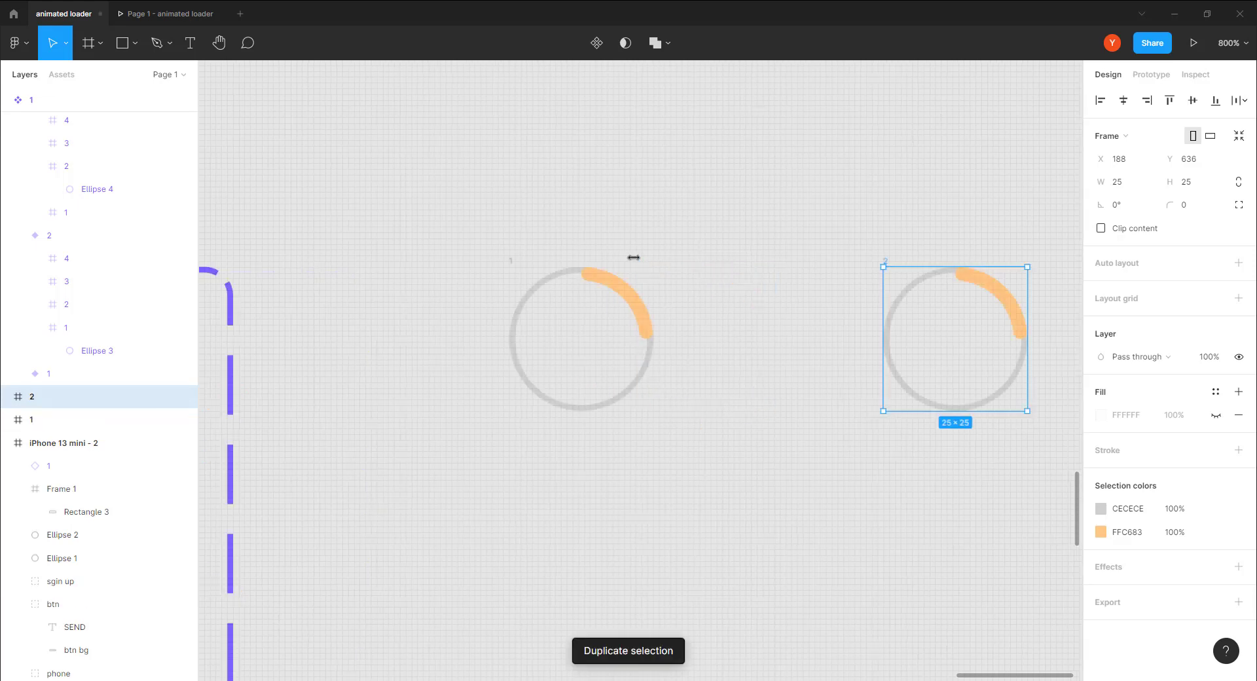
pyautogui.hscroll(5, 949, 334)
pyautogui.scroll(-1, 948, 334)
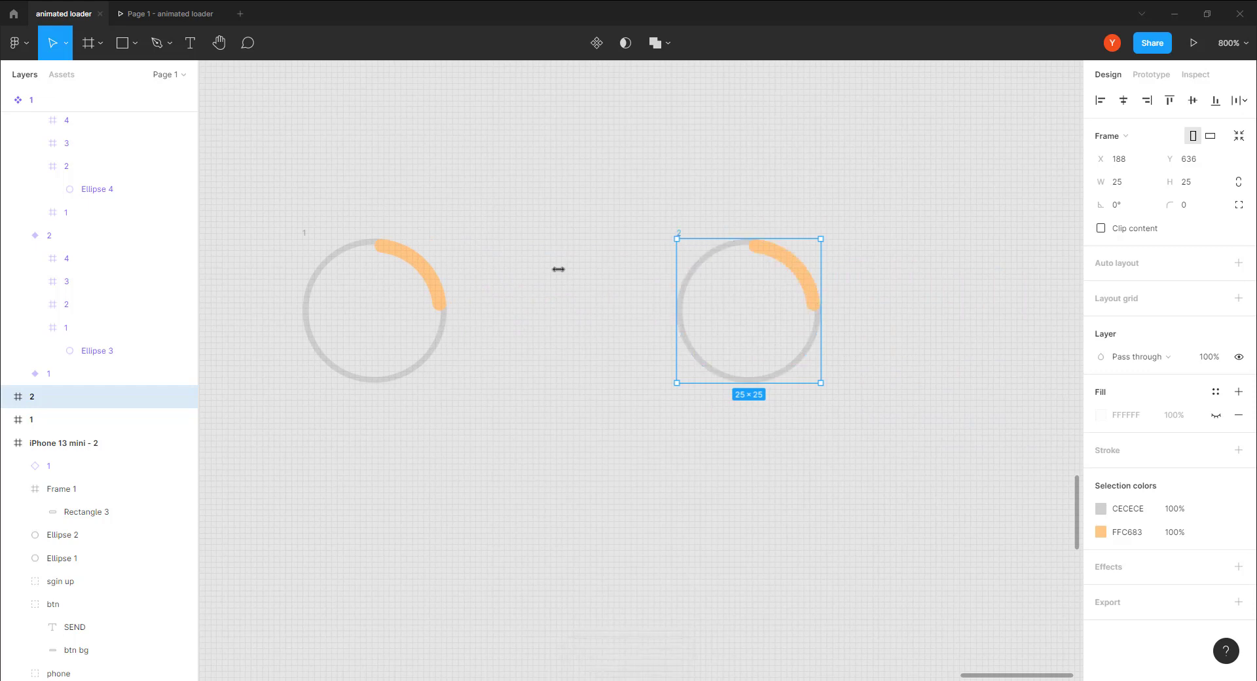
pyautogui.click(787, 260)
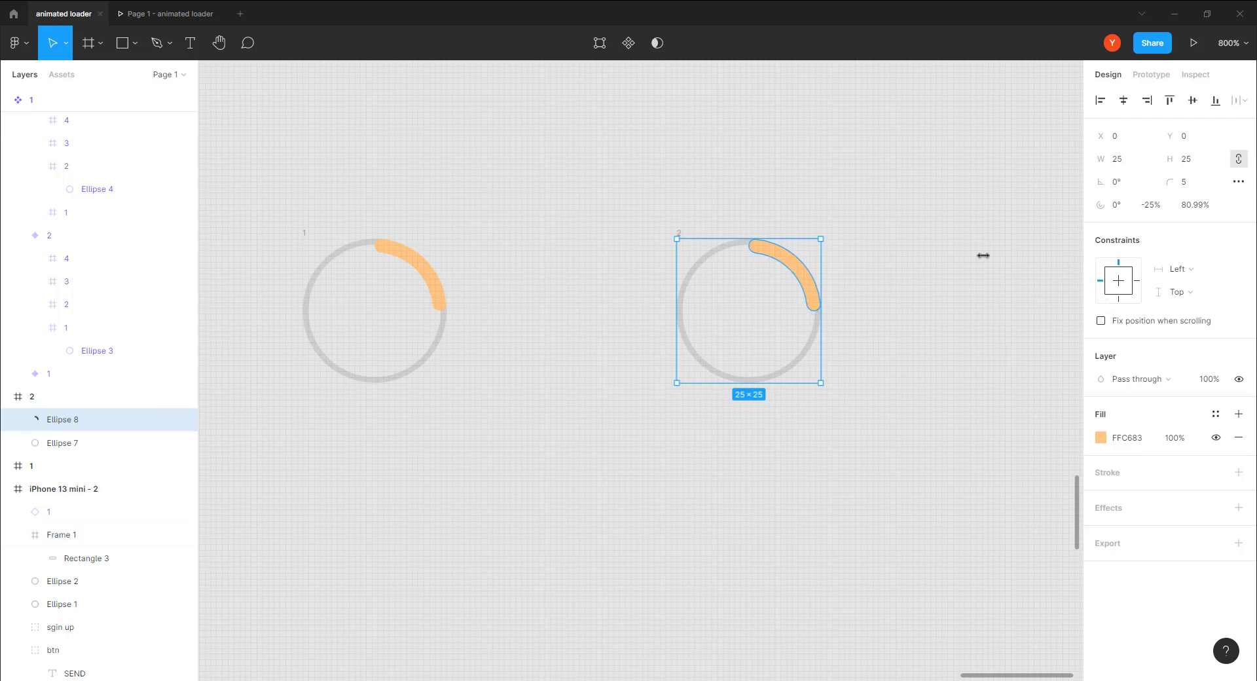
pyautogui.click(1194, 141)
pyautogui.press('Return')
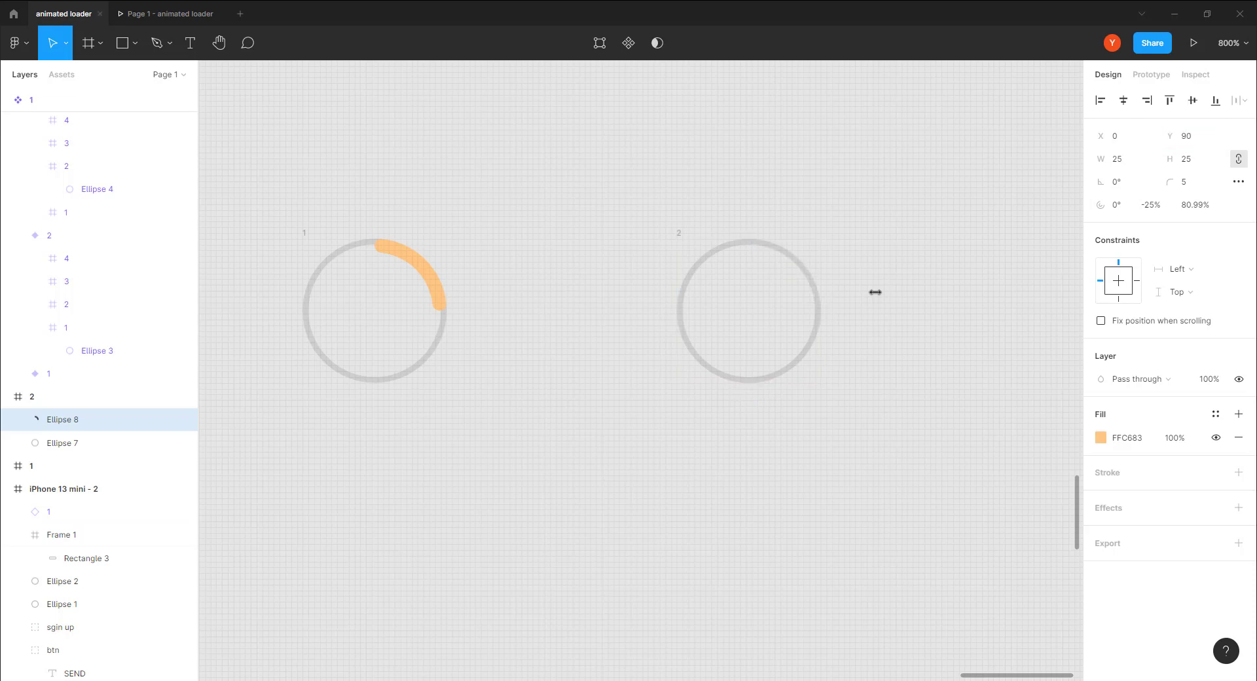
pyautogui.hotkey('ctrl', 'z')
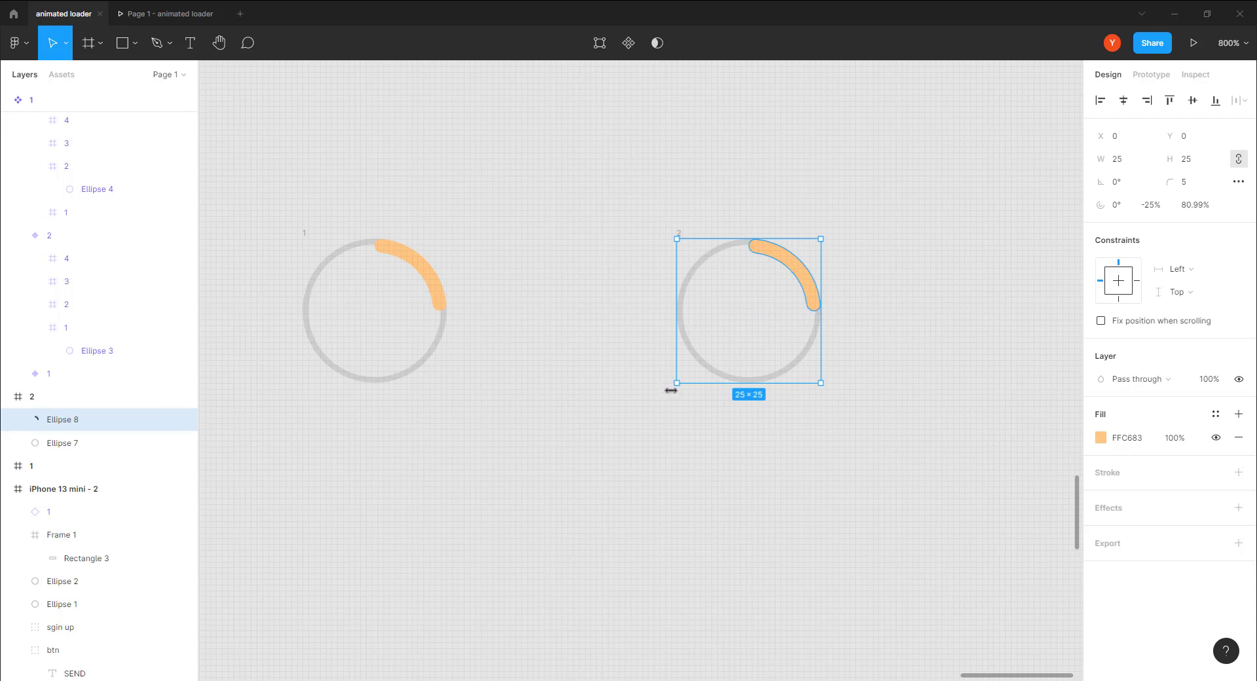
# Step: Rotate the peach arc in frame 2 to -90° so it covers the ring's lower-right quarter
pyautogui.moveTo(672, 391); pyautogui.dragTo(681, 252)
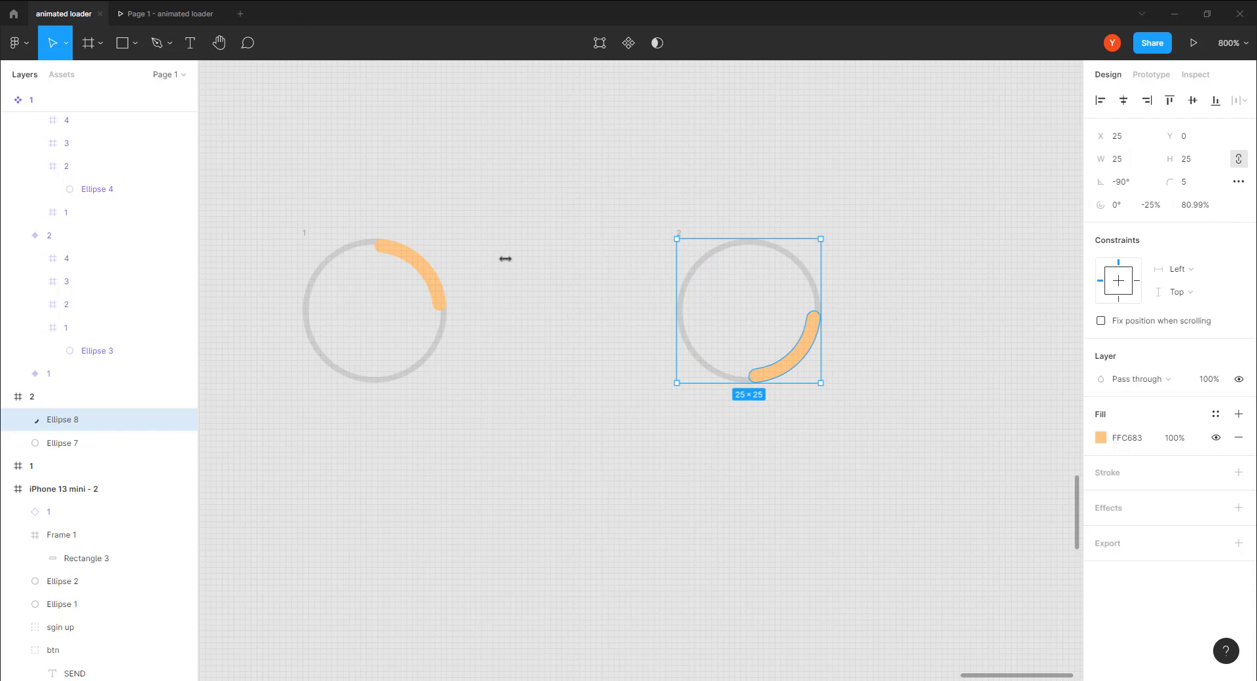
pyautogui.click(608, 250)
# Step: Duplicate the circular loader frame 2 and rotate the copy's peach arc to -180°, over the ring's lower-left quarter
pyautogui.click(674, 230)
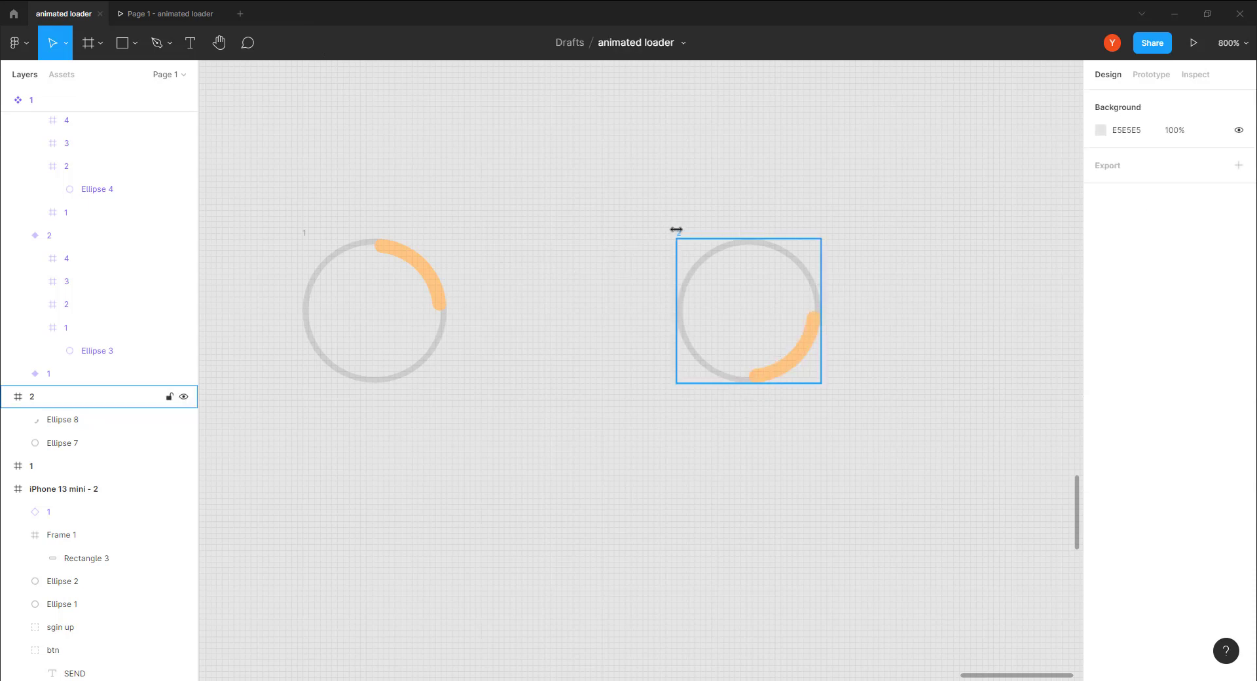
pyautogui.hotkey('ctrl', 'd')
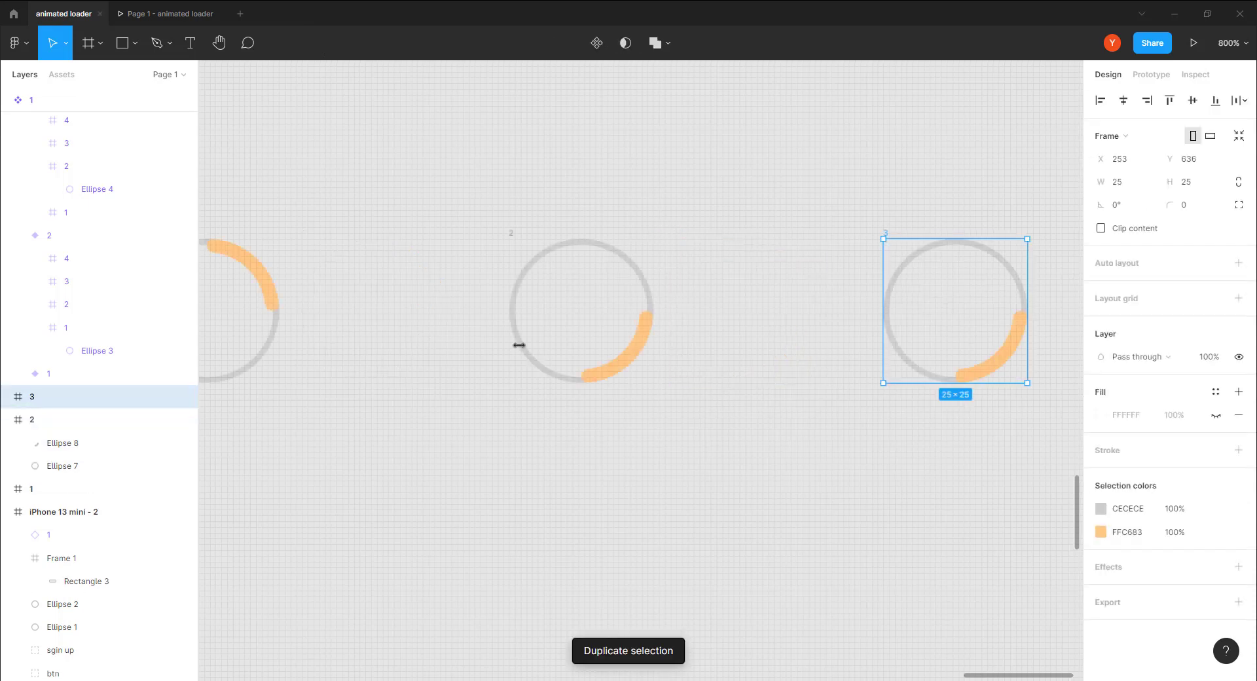
pyautogui.click(974, 374)
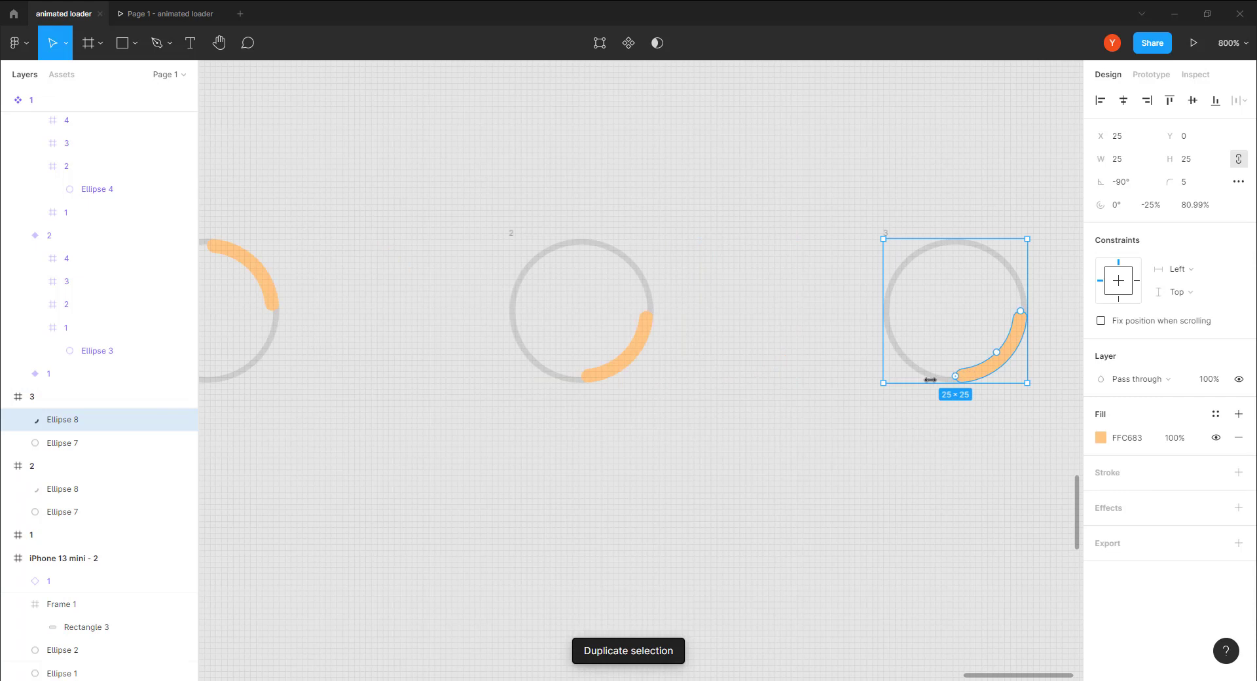
pyautogui.moveTo(873, 387); pyautogui.dragTo(888, 244)
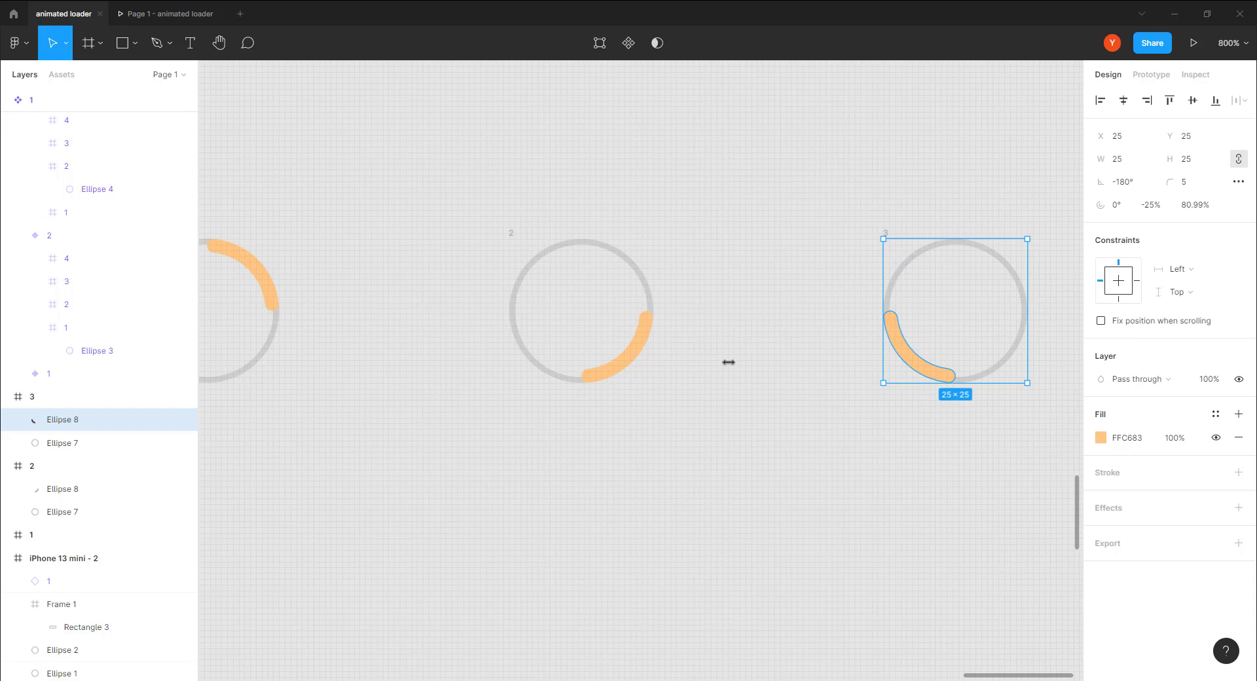
# Step: Duplicate the circular loader frame 3 and rotate the copy's peach arc to 90°, over the ring's upper-left quarter
pyautogui.hotkey('ctrl', '-')
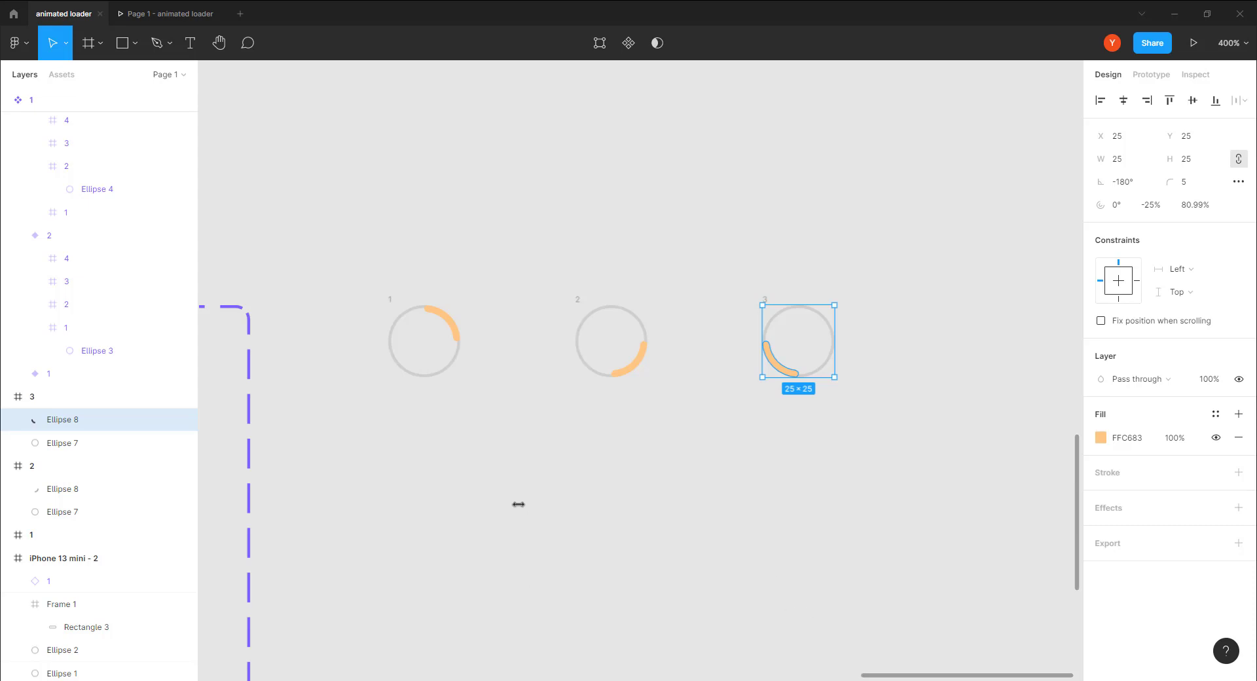
pyautogui.moveTo(517, 505); pyautogui.dragTo(651, 416)
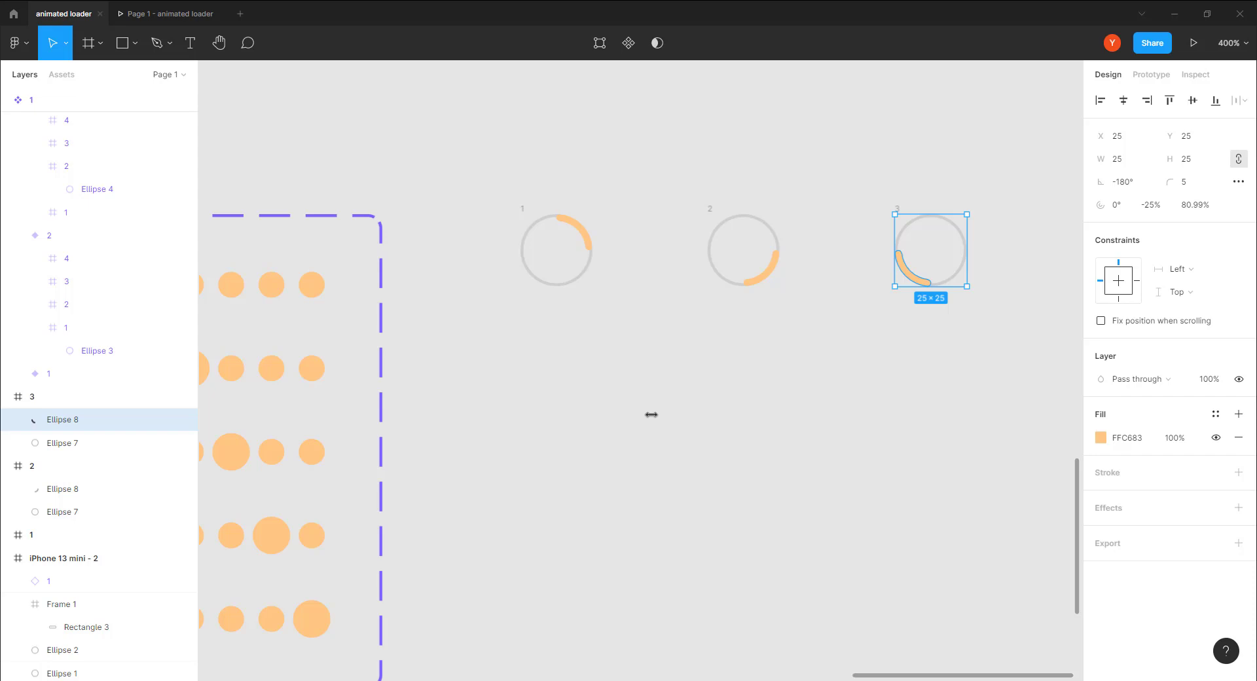
pyautogui.moveTo(696, 470); pyautogui.dragTo(718, 451)
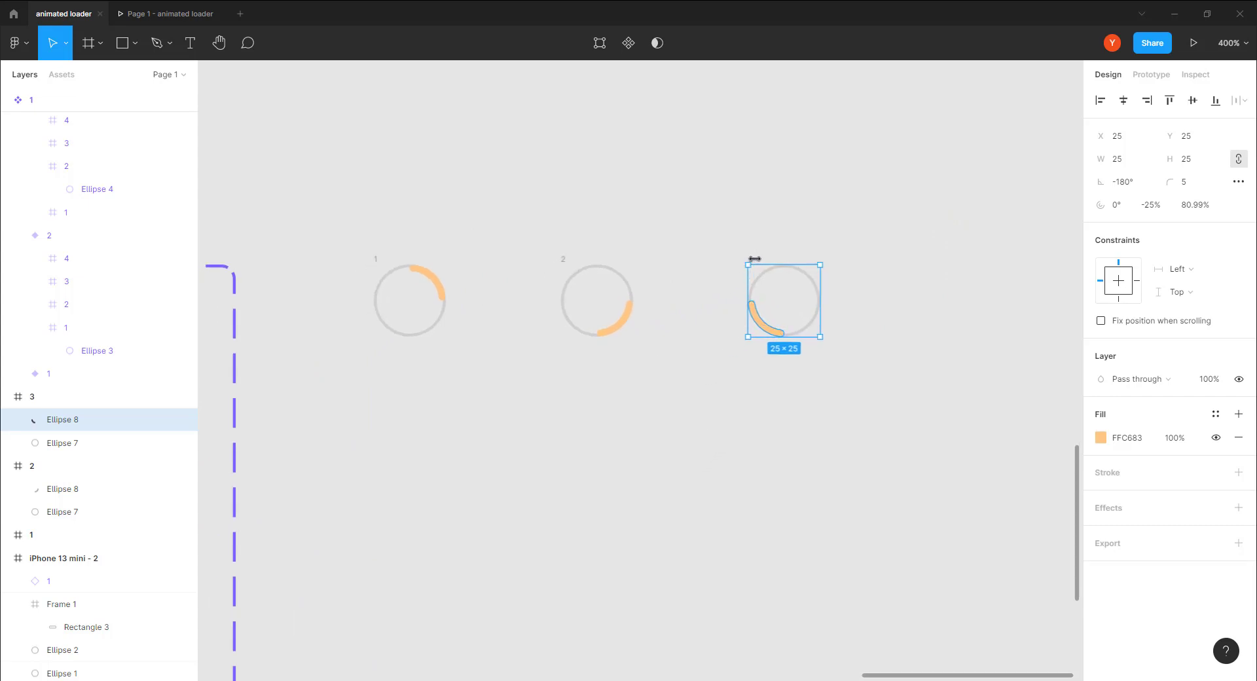
pyautogui.click(656, 340)
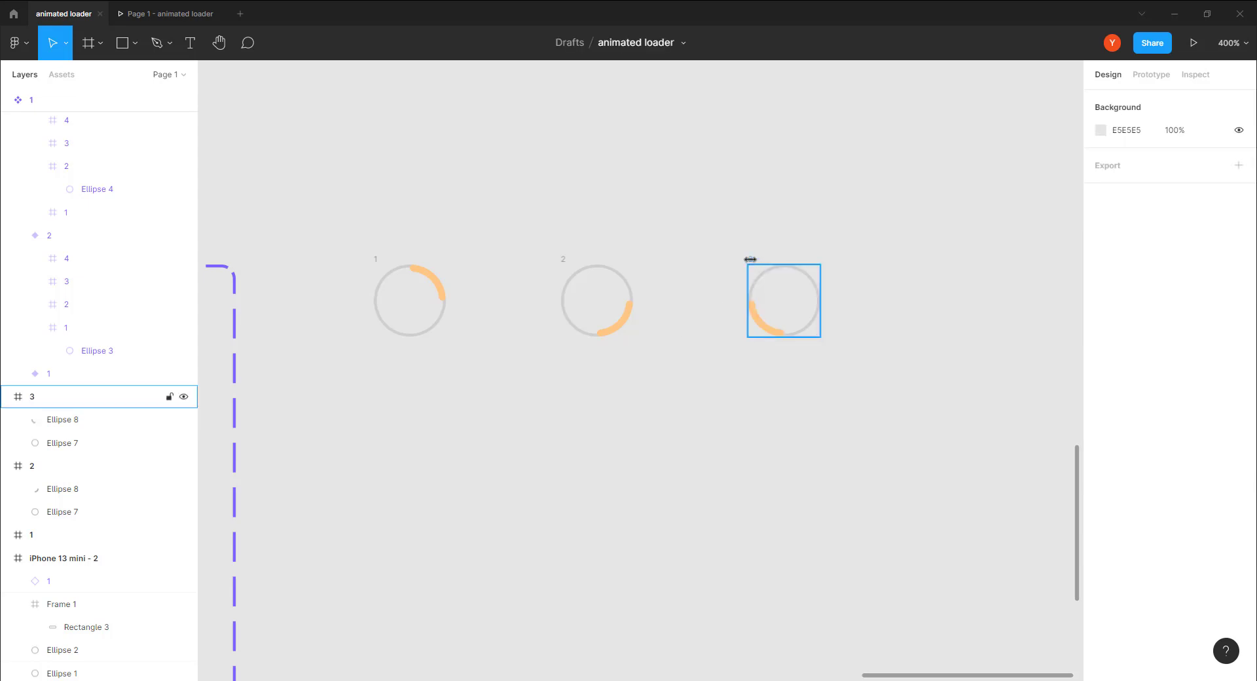
pyautogui.click(751, 260)
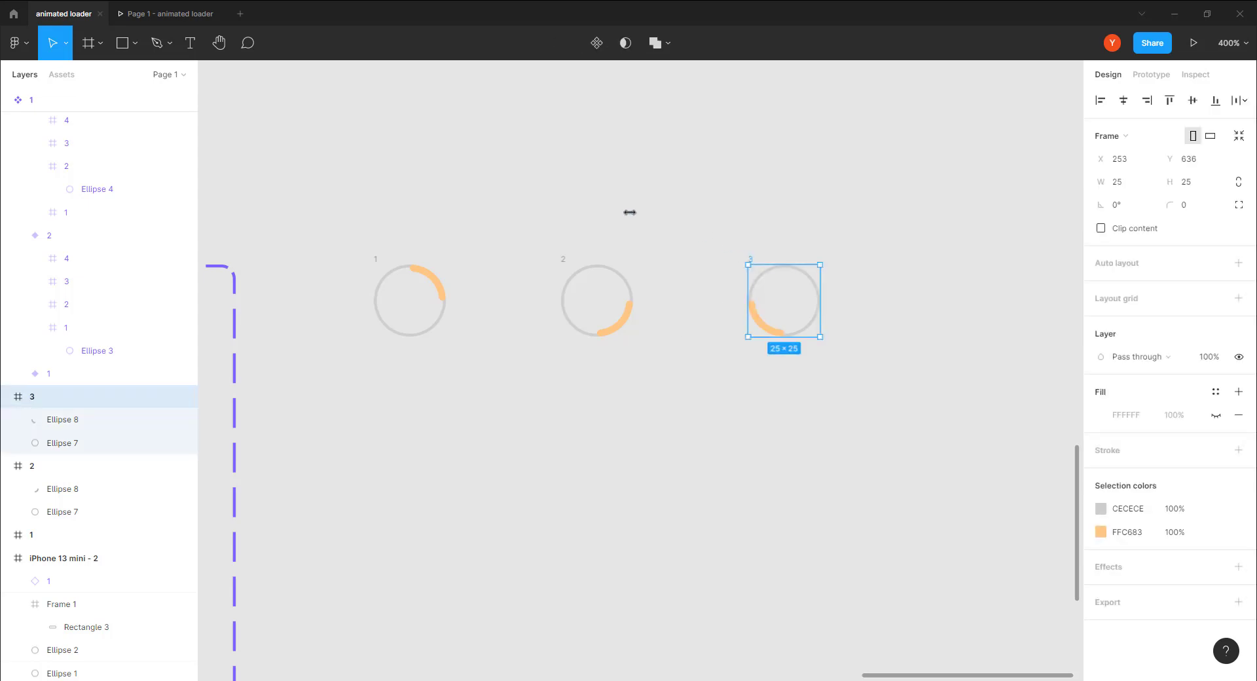
pyautogui.hotkey('ctrl', 'd')
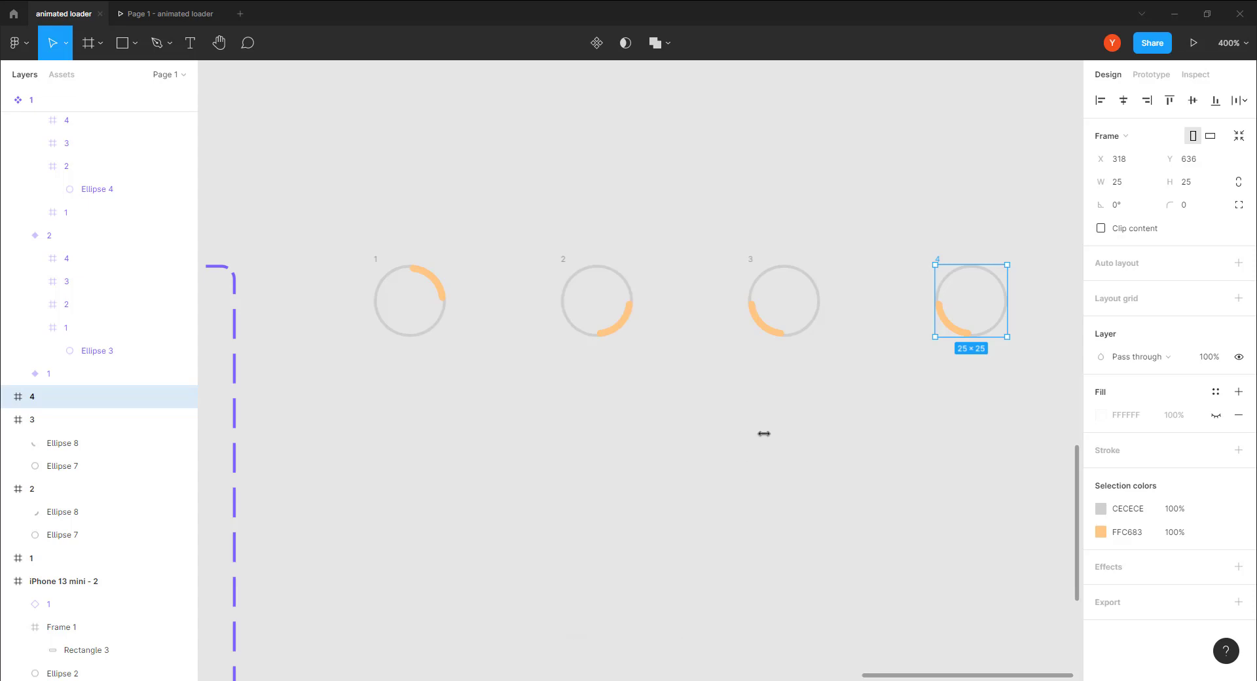
pyautogui.click(939, 322)
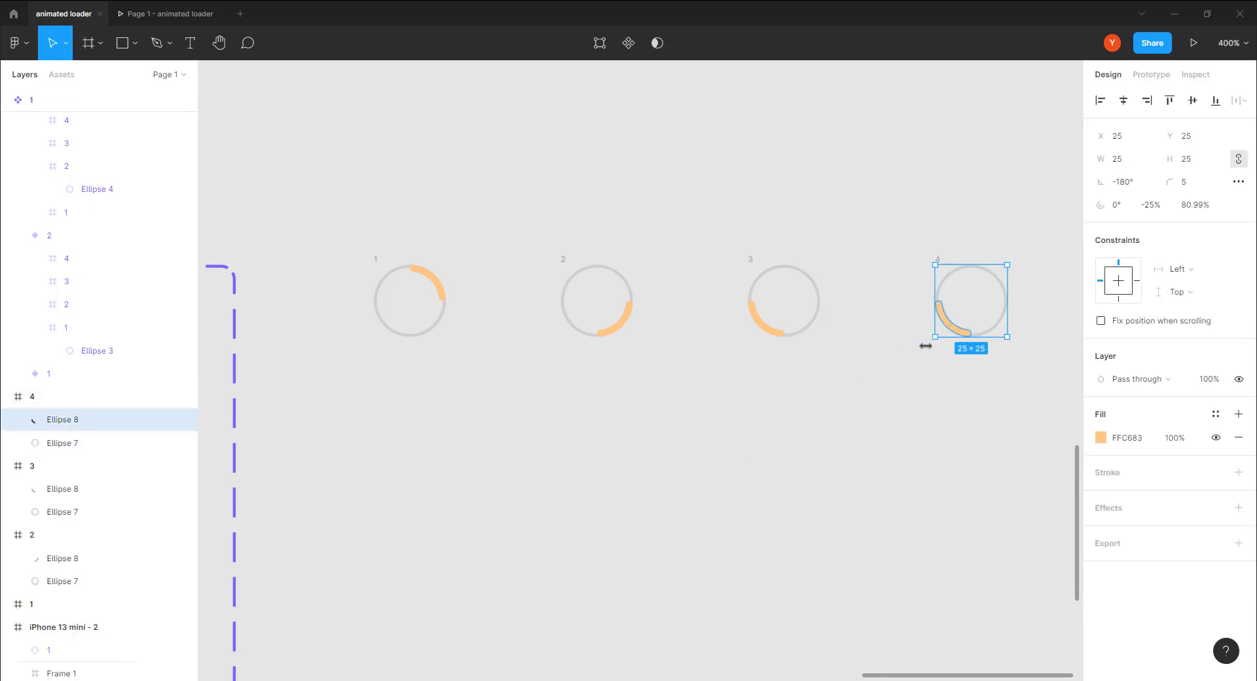
pyautogui.moveTo(929, 345); pyautogui.dragTo(918, 257)
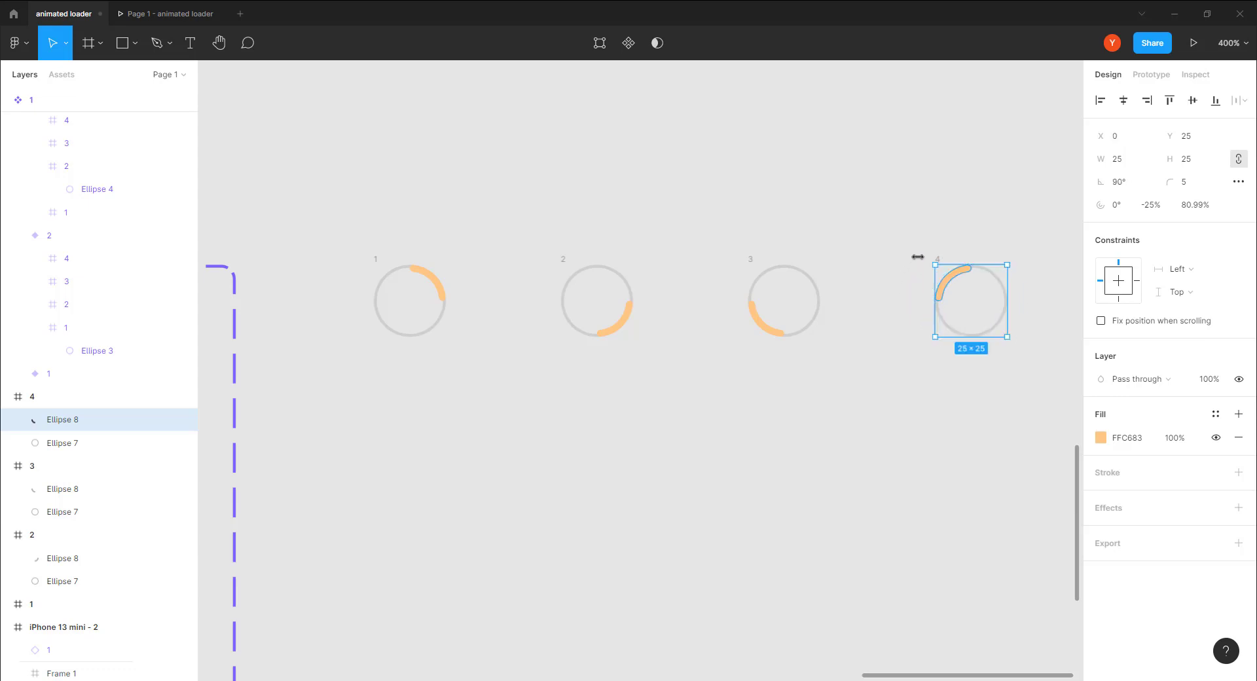
pyautogui.click(845, 397)
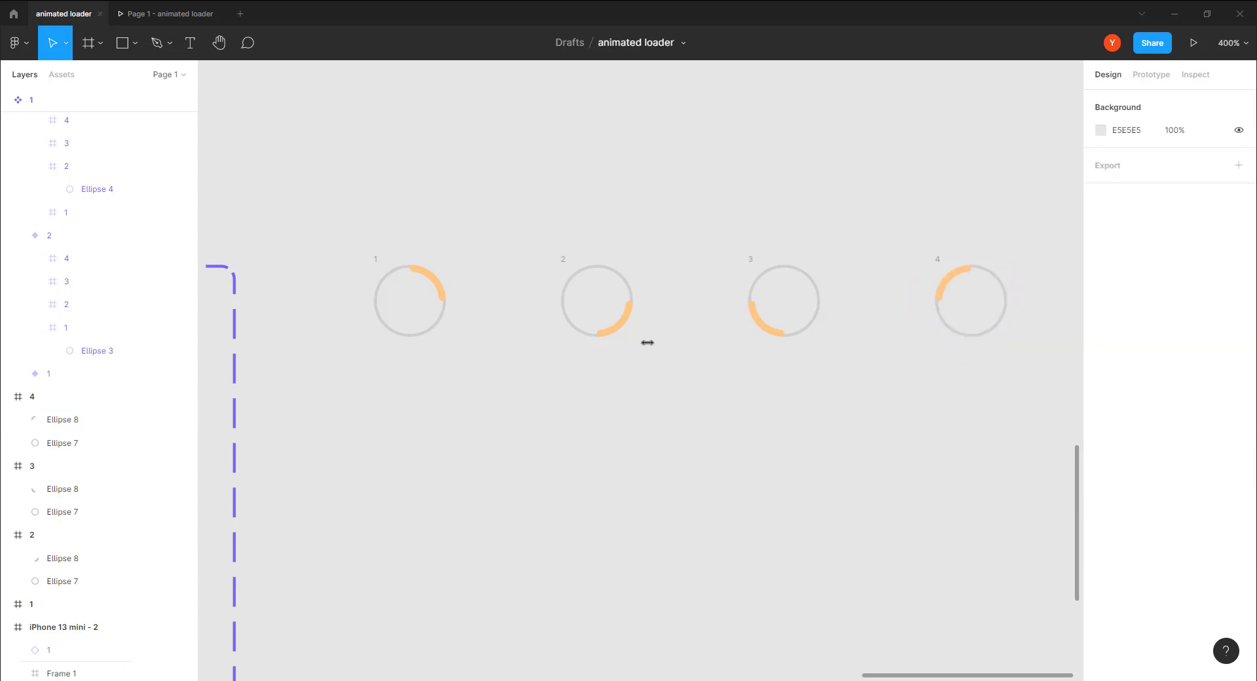
# Step: Turn the four circular loader frames into separate components and combine them as variants
pyautogui.moveTo(1026, 190); pyautogui.dragTo(326, 429)
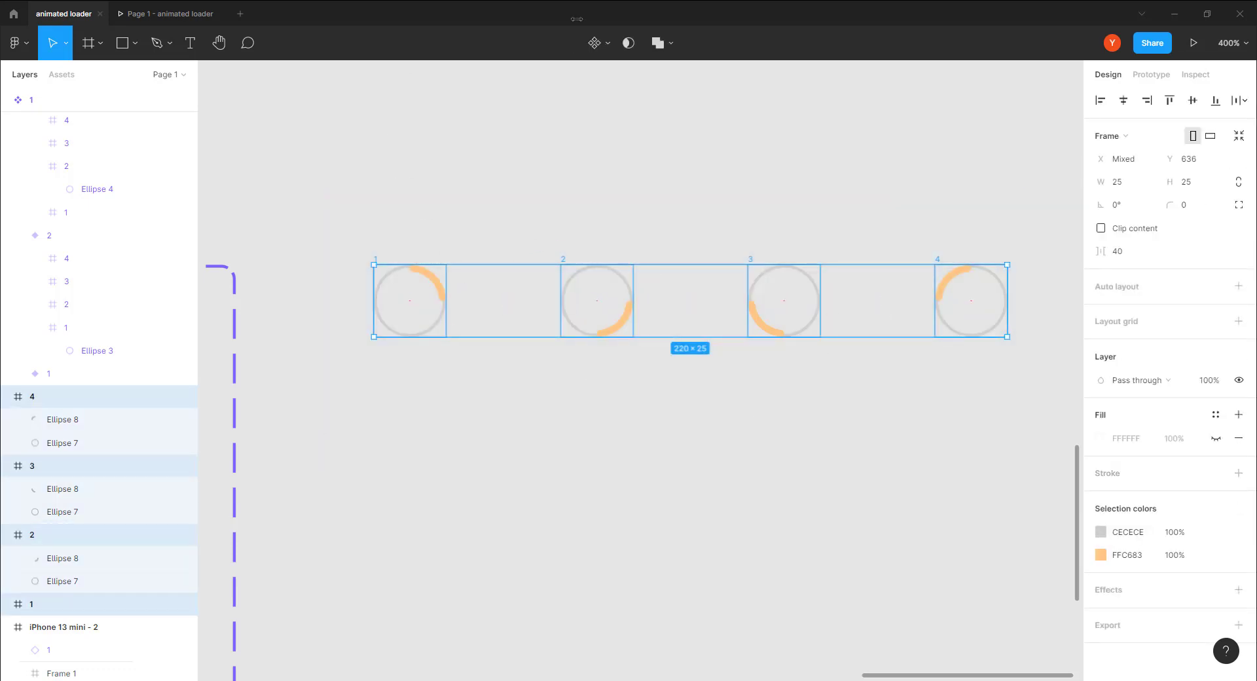
pyautogui.click(597, 42)
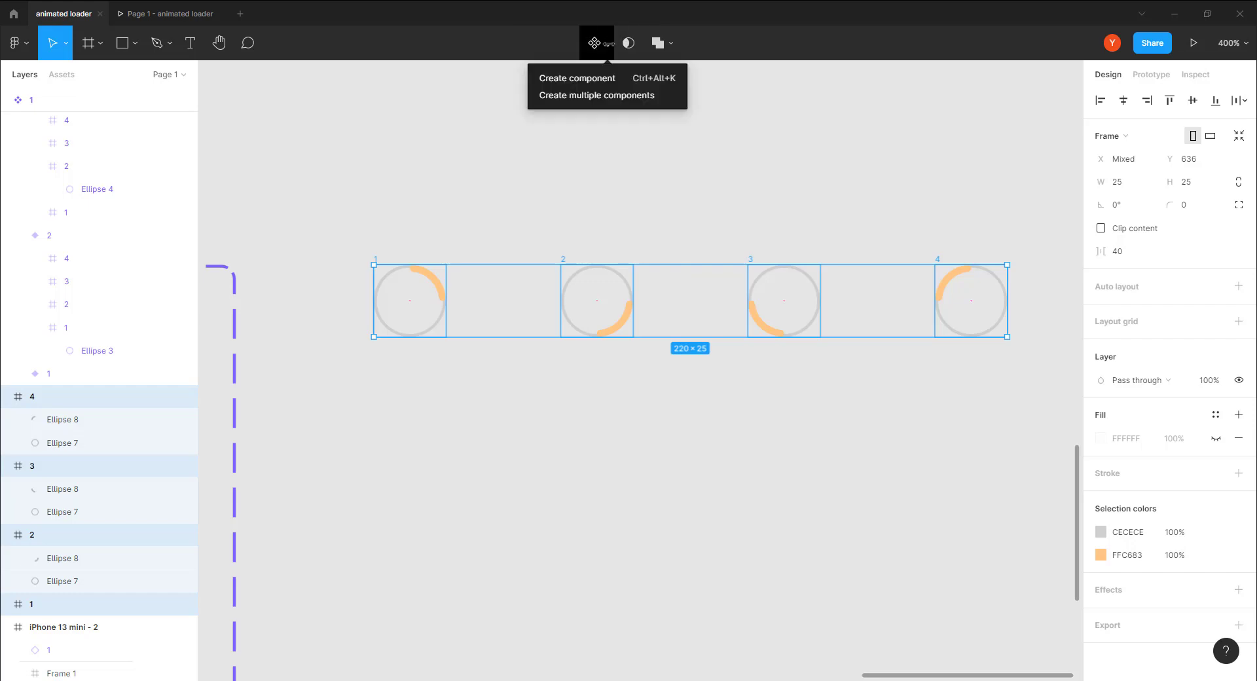
pyautogui.click(592, 95)
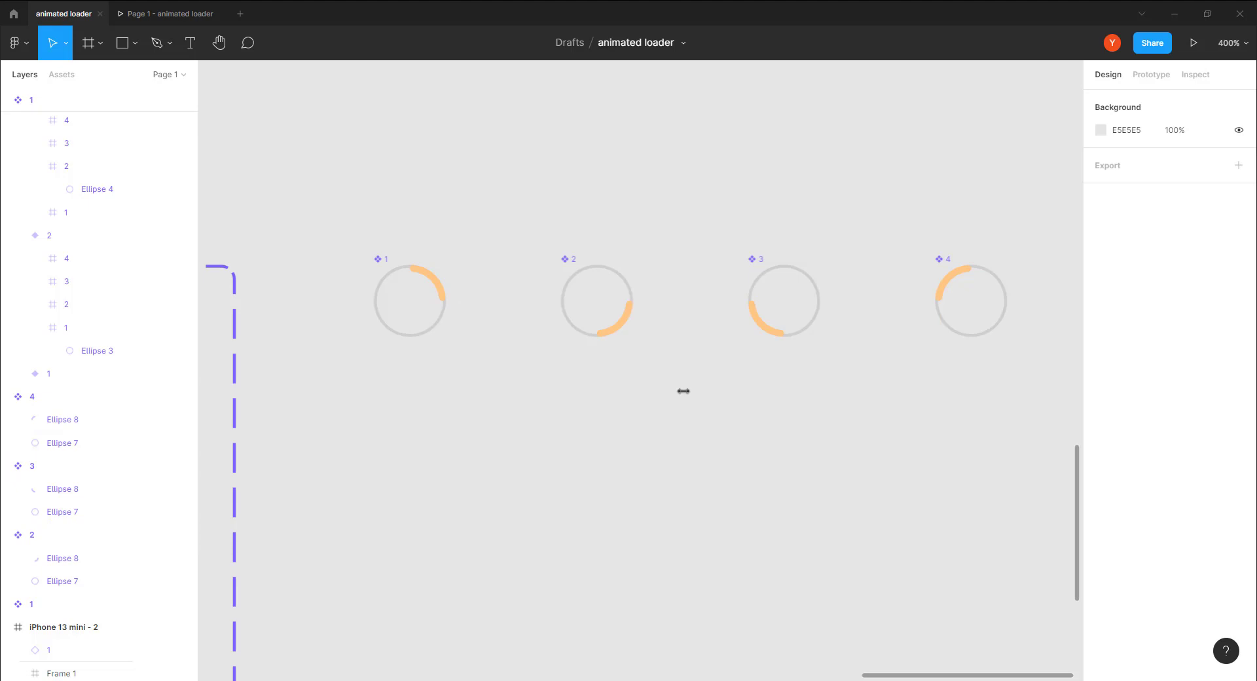
pyautogui.moveTo(1018, 206); pyautogui.dragTo(328, 403)
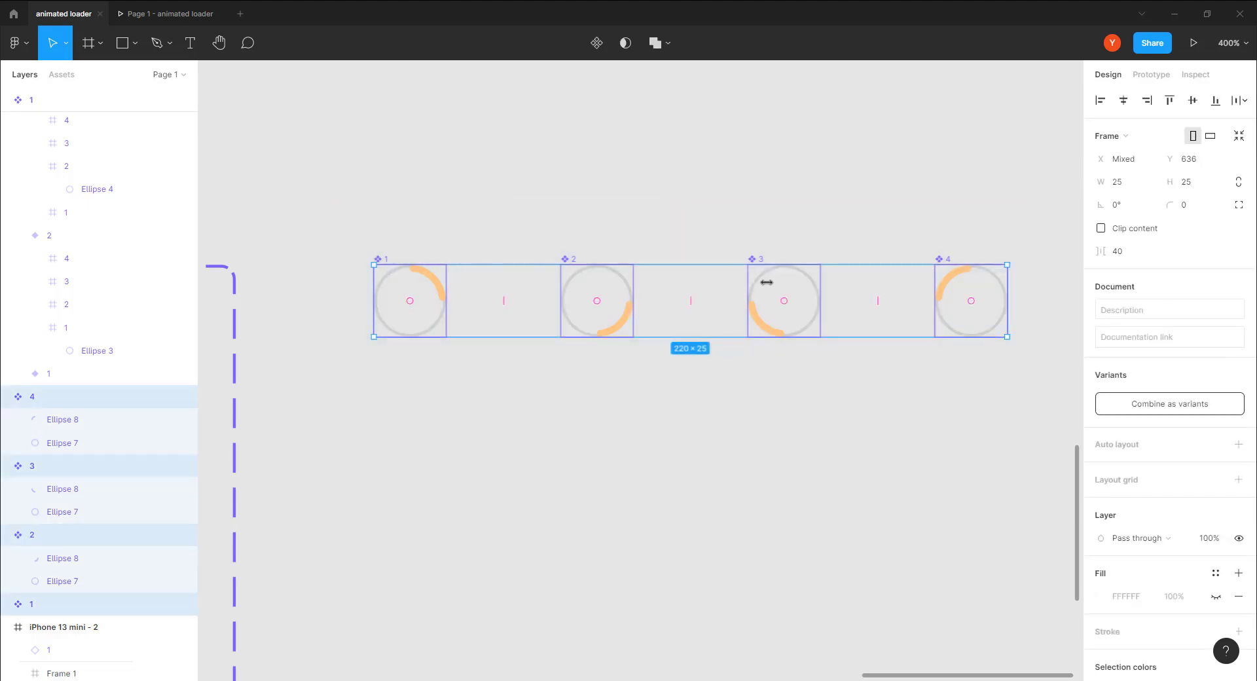
pyautogui.click(1156, 403)
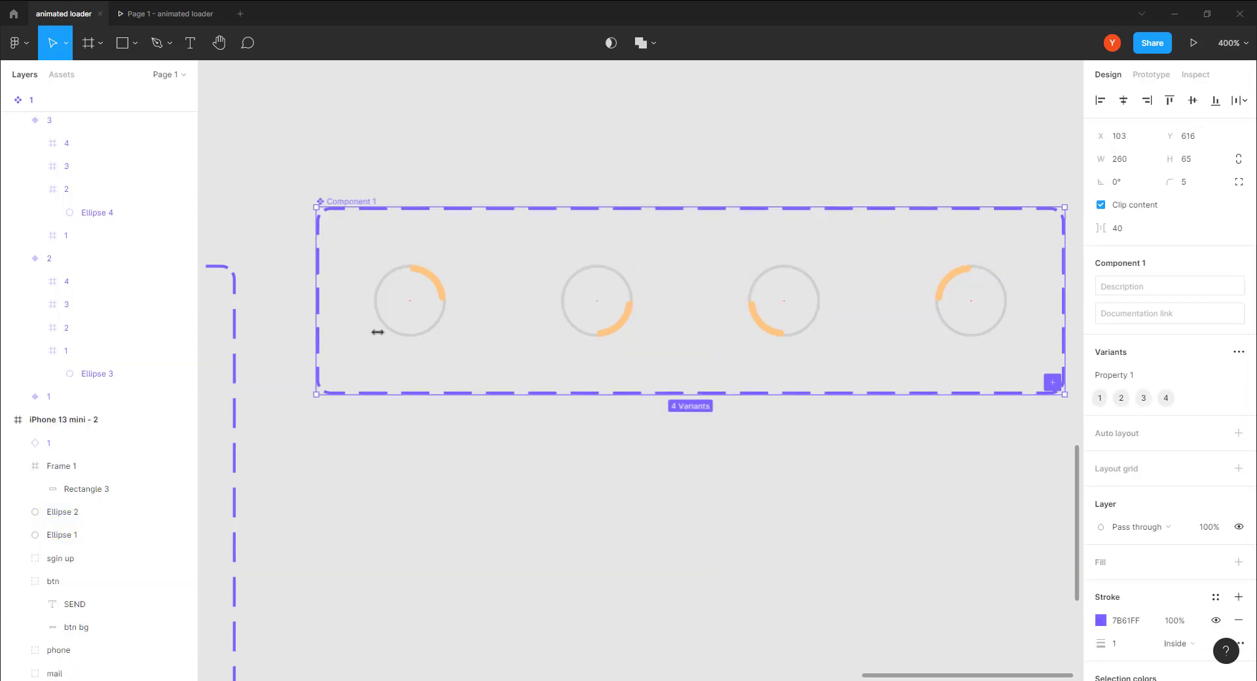
# Step: Align the circular loader's variant set with the top of the four-dot loader's set and rename it spinner
pyautogui.moveTo(340, 199); pyautogui.dragTo(328, 255)
pyautogui.hscroll(-5, 314, 354)
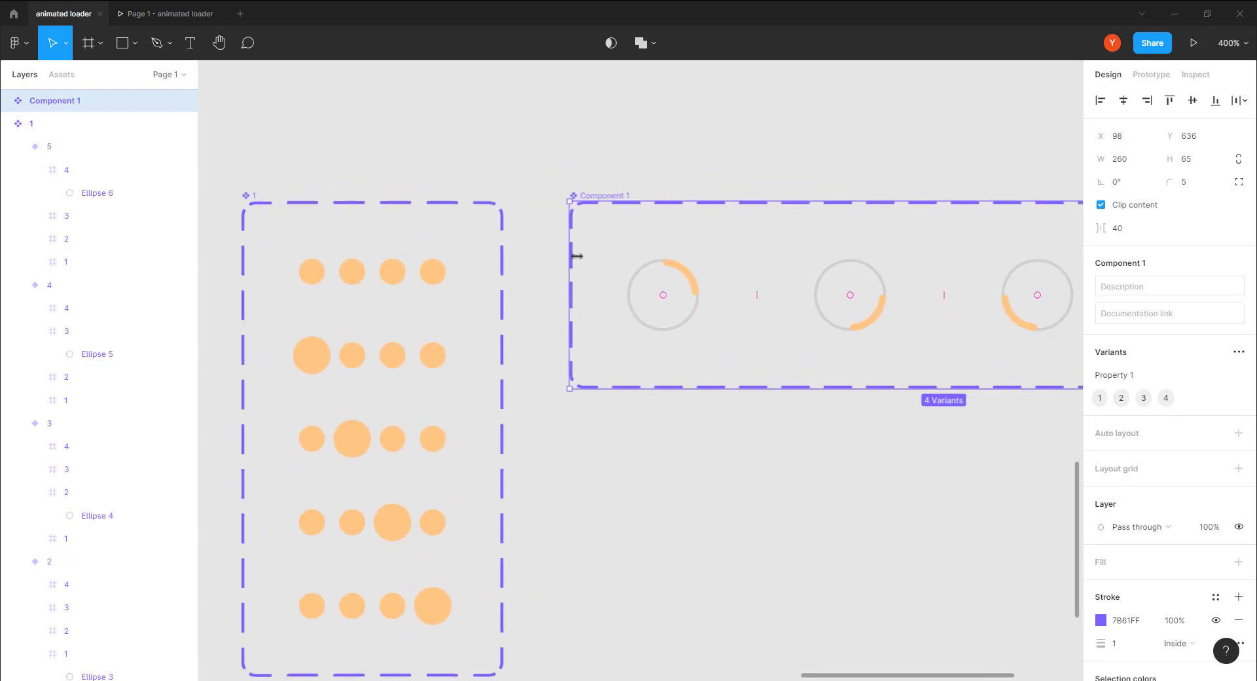
pyautogui.doubleClick(600, 195)
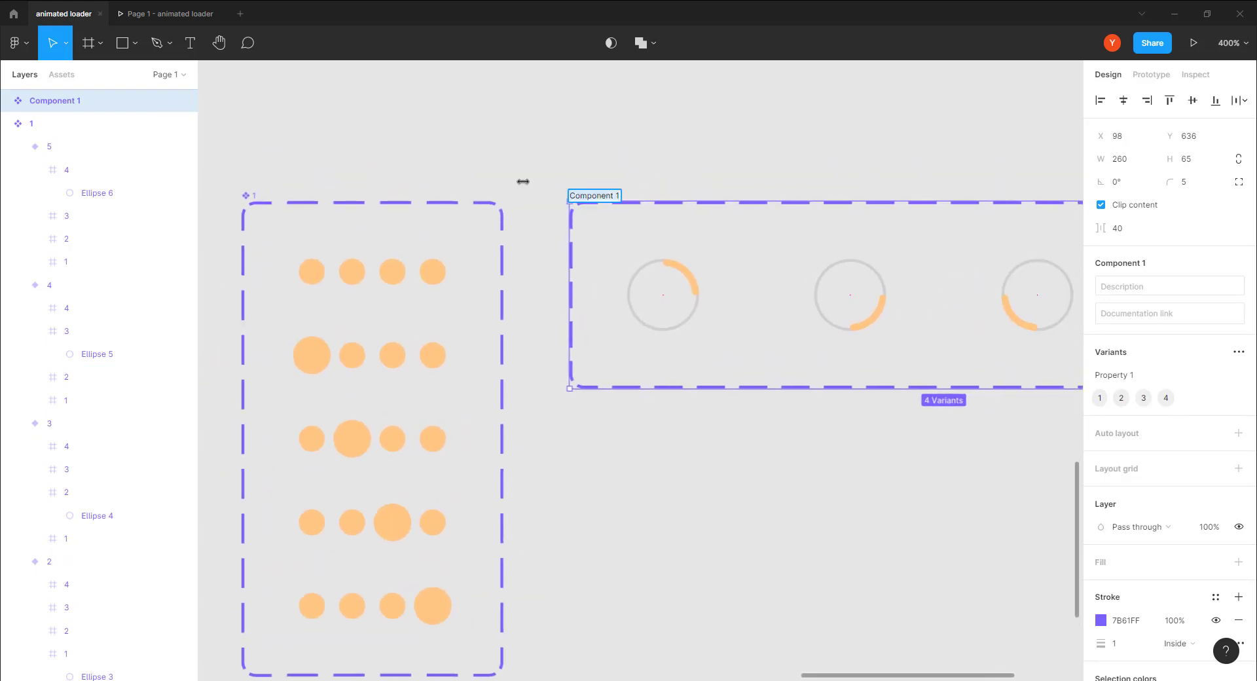
pyautogui.write('spinner')
pyautogui.press('Return')
# Step: Link spinner variant 1 to variant 2 with a prototype interaction triggered After delay
pyautogui.click(677, 327)
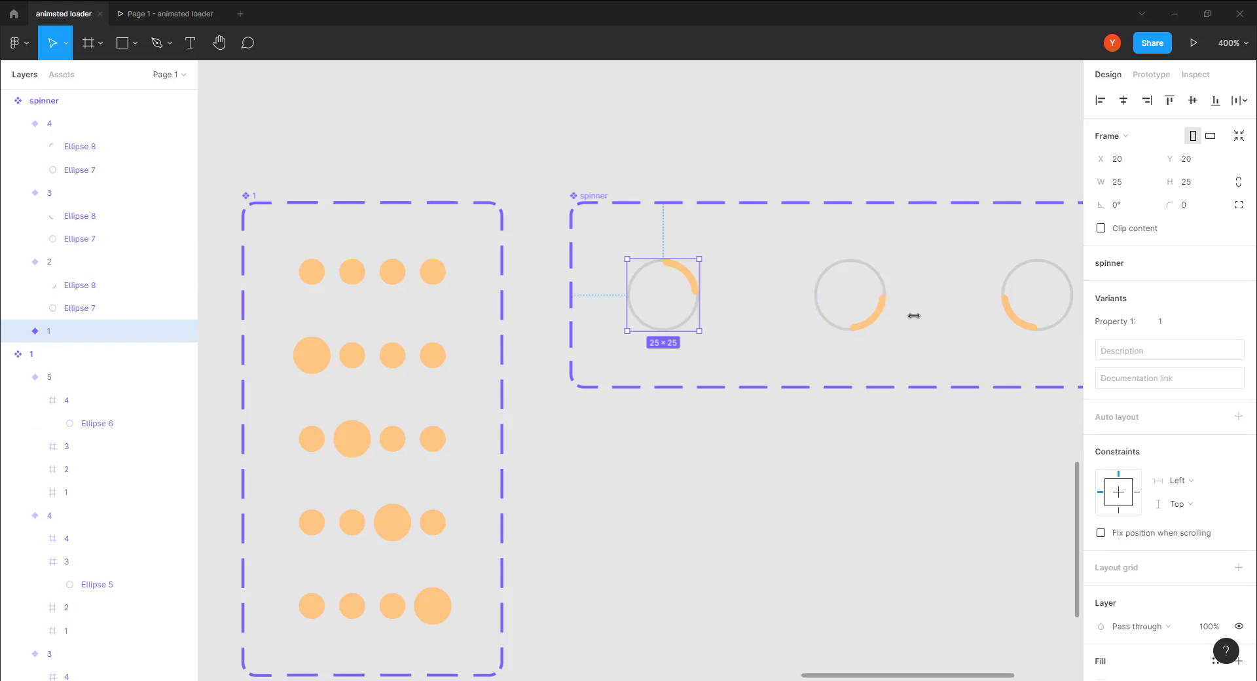
pyautogui.hscroll(5, 848, 395)
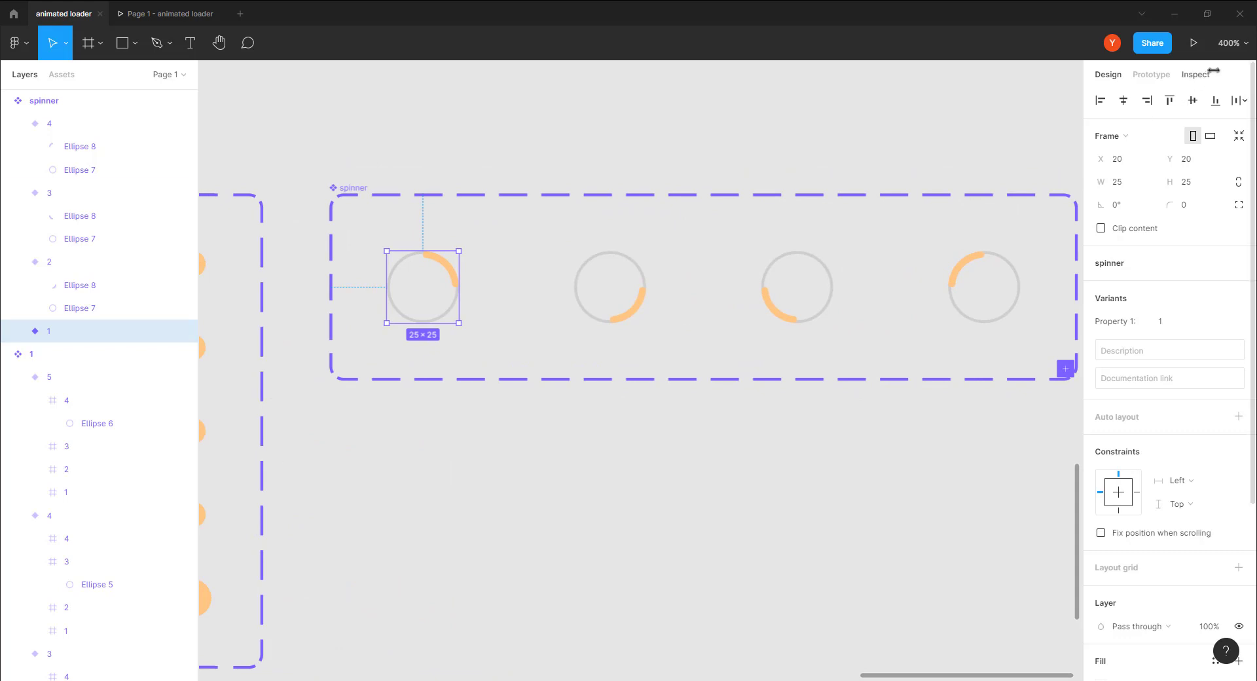
pyautogui.click(1139, 74)
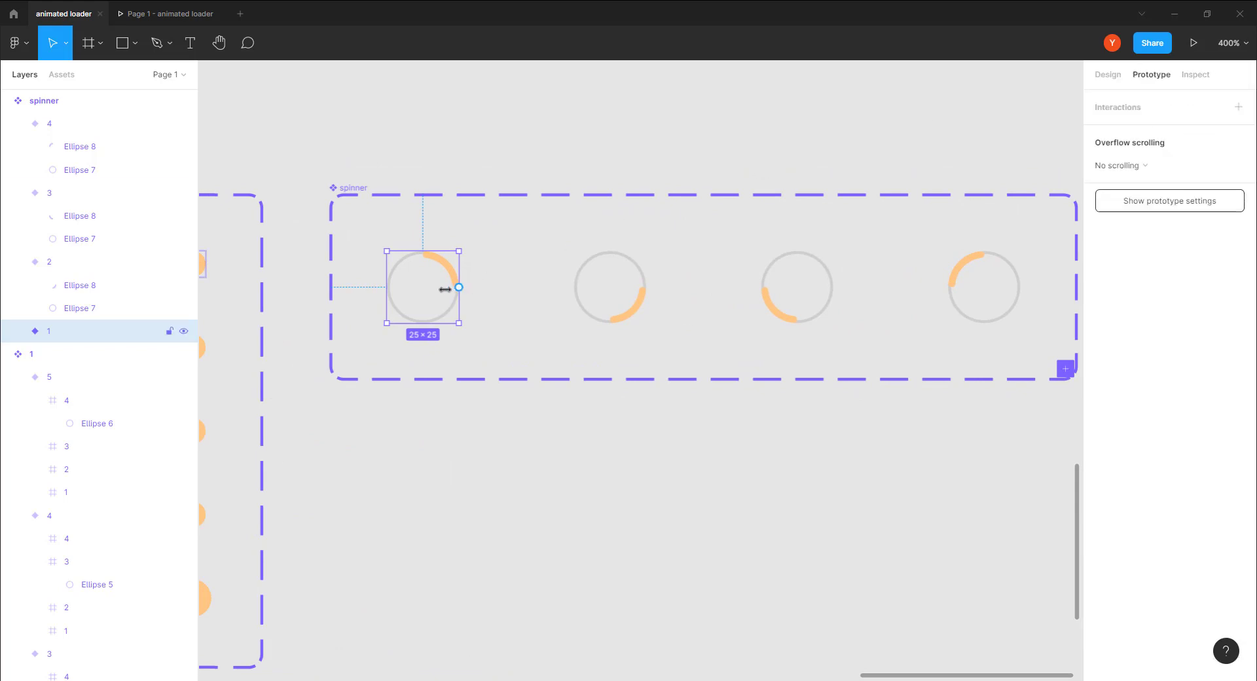
pyautogui.moveTo(459, 286); pyautogui.dragTo(581, 287)
pyautogui.click(975, 164)
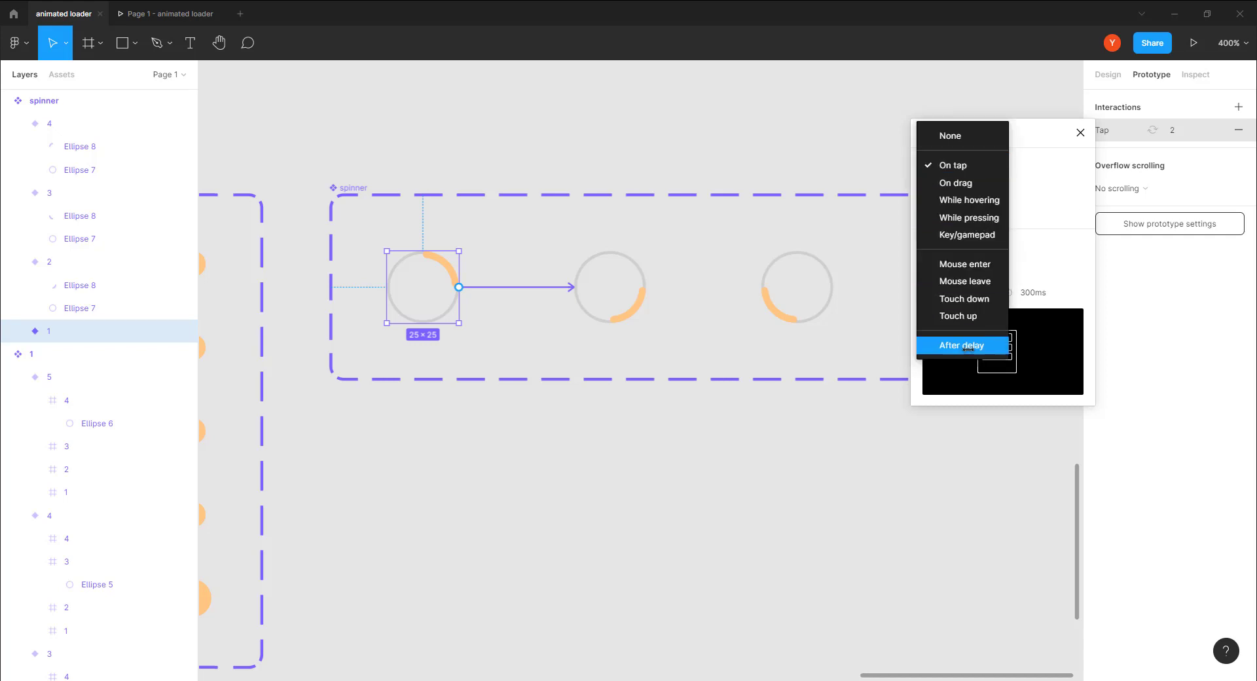
pyautogui.click(961, 345)
# Step: Set the interaction from variant 1 to variant 2 to a 100 ms delay and a 150 ms animation duration
pyautogui.click(1028, 166)
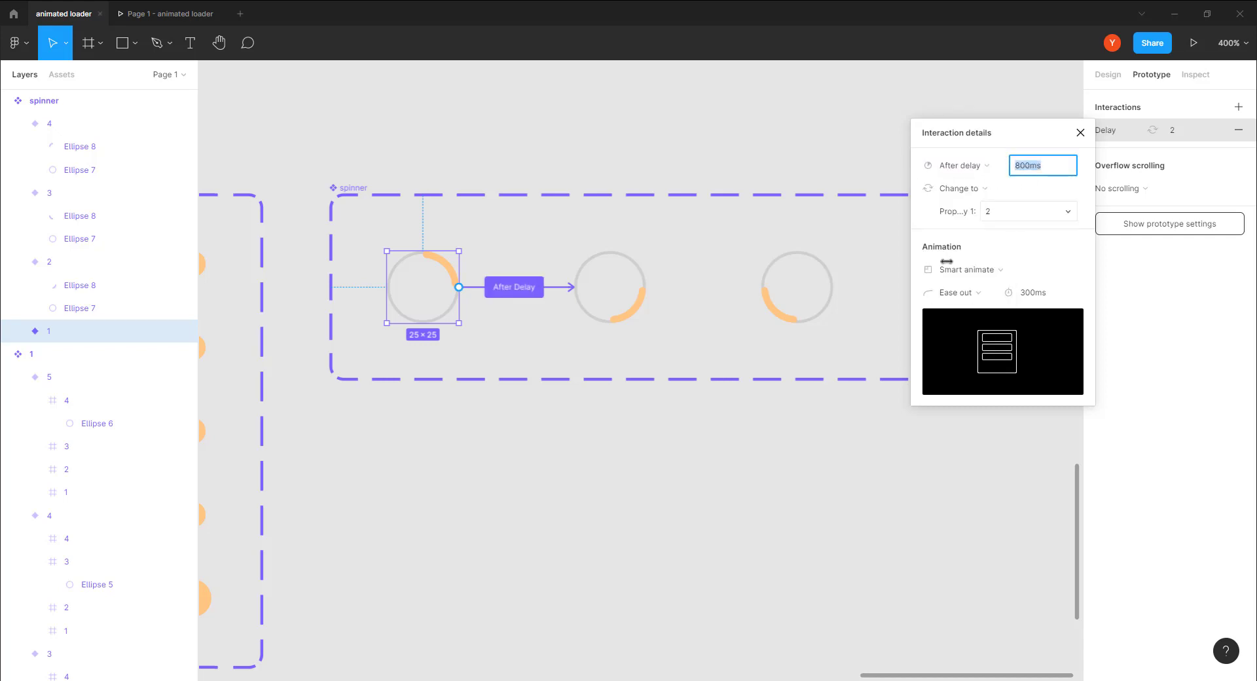
pyautogui.write('1')
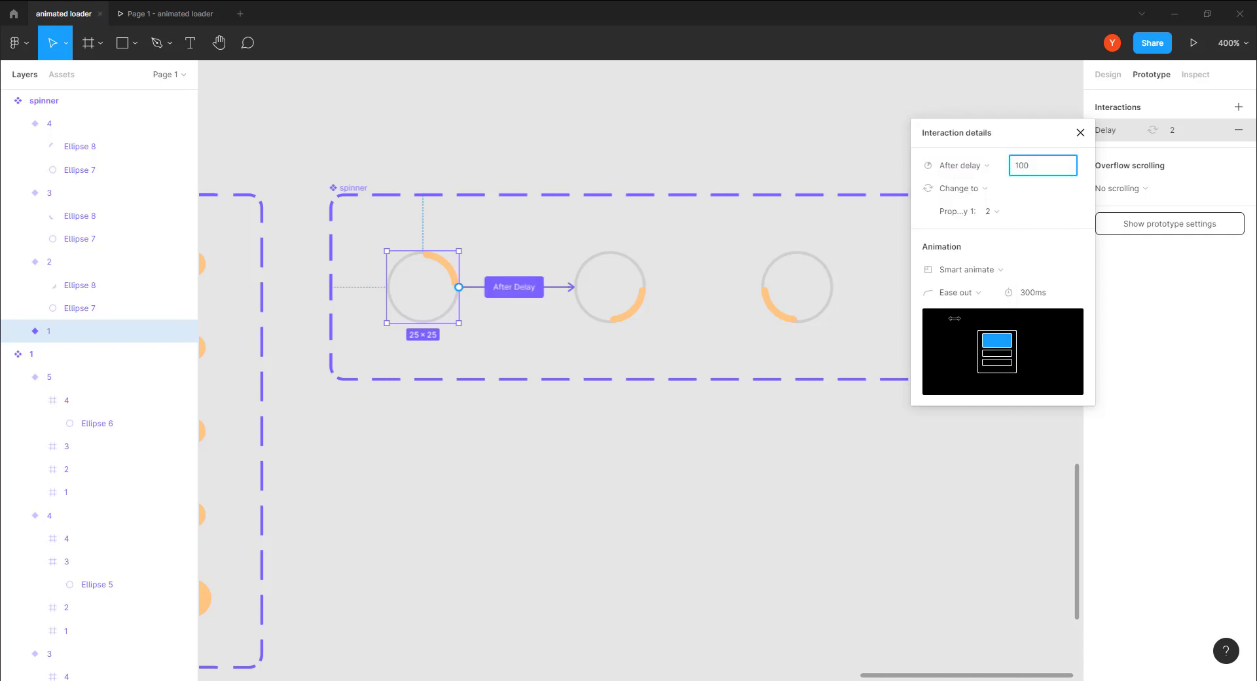
pyautogui.write('00')
pyautogui.press('Return')
pyautogui.click(1028, 292)
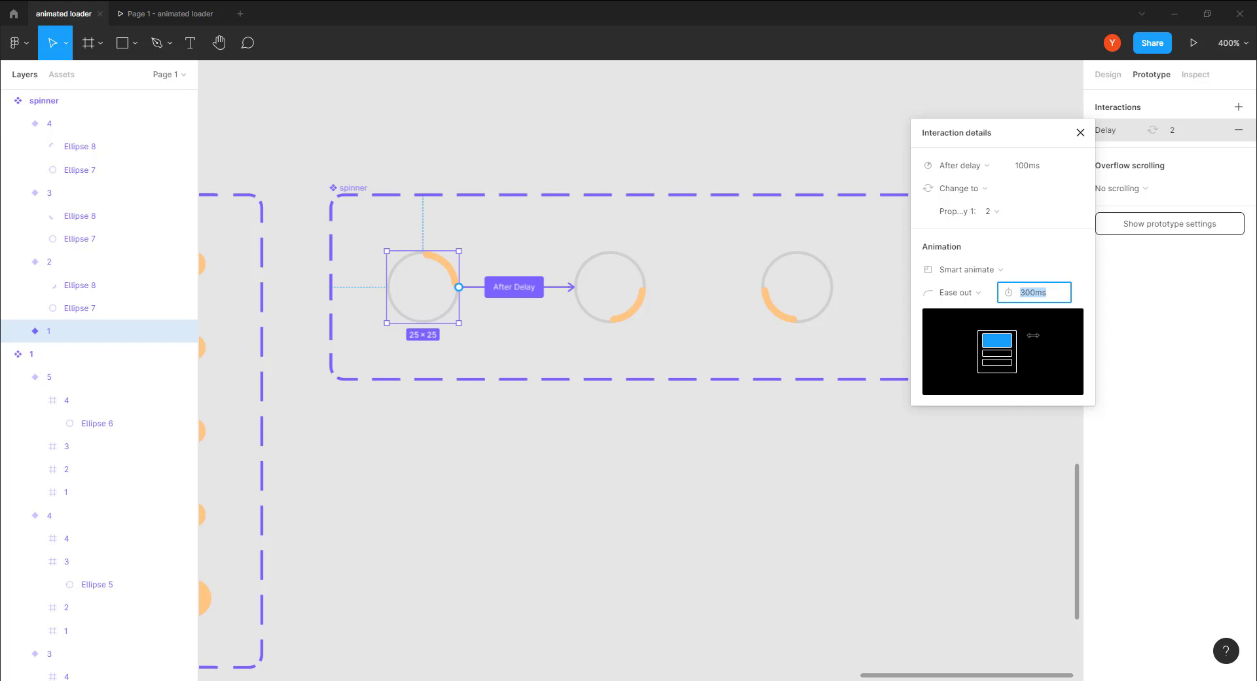
pyautogui.write('150')
pyautogui.press('Return')
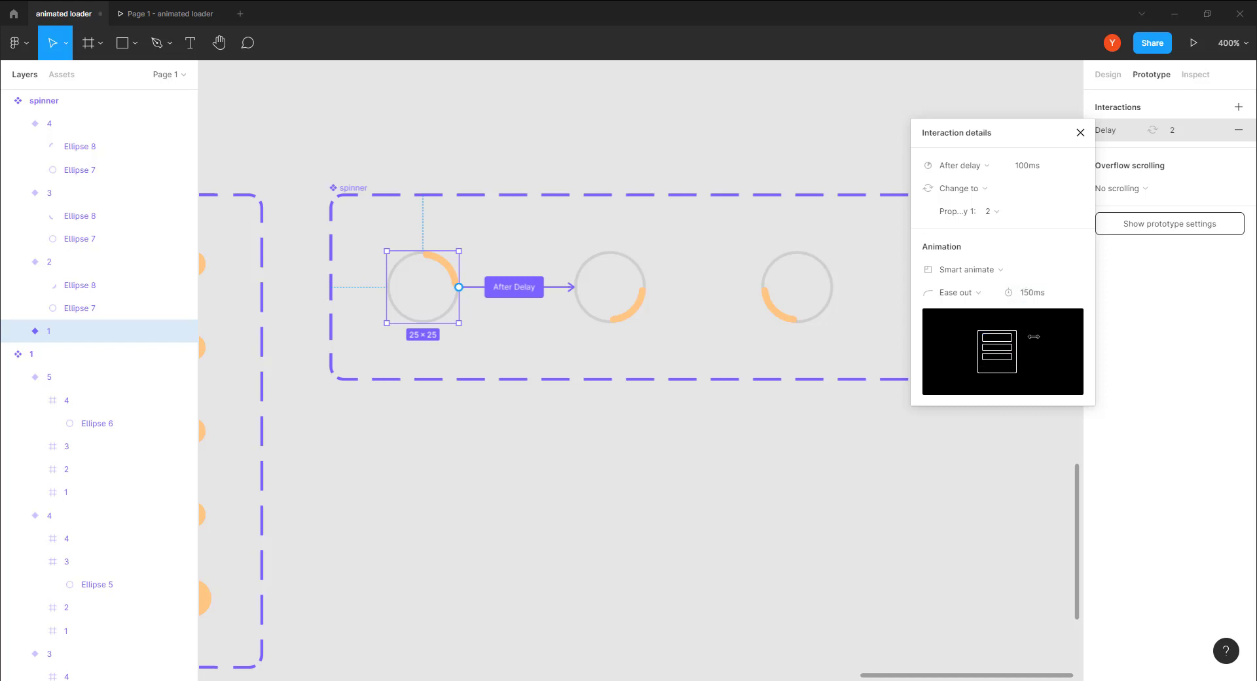
# Step: Link spinner variant 2 to variant 3 with an After delay trigger of 1 ms
pyautogui.click(643, 319)
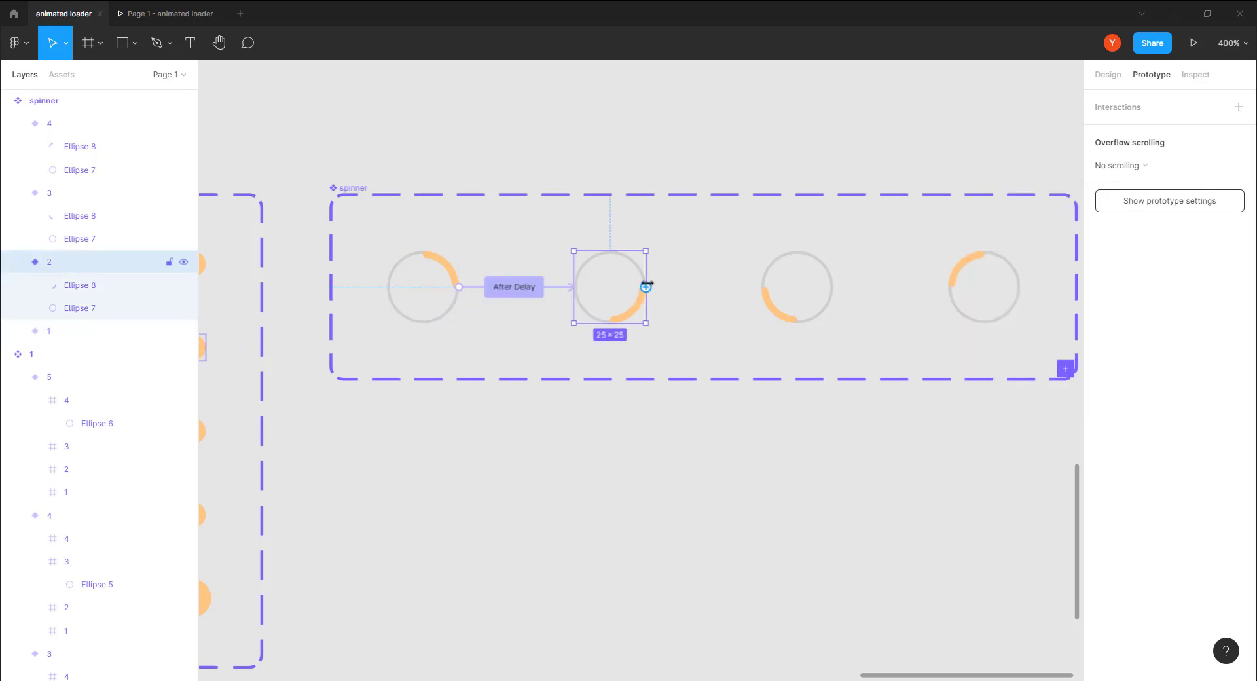
pyautogui.moveTo(646, 287); pyautogui.dragTo(802, 291)
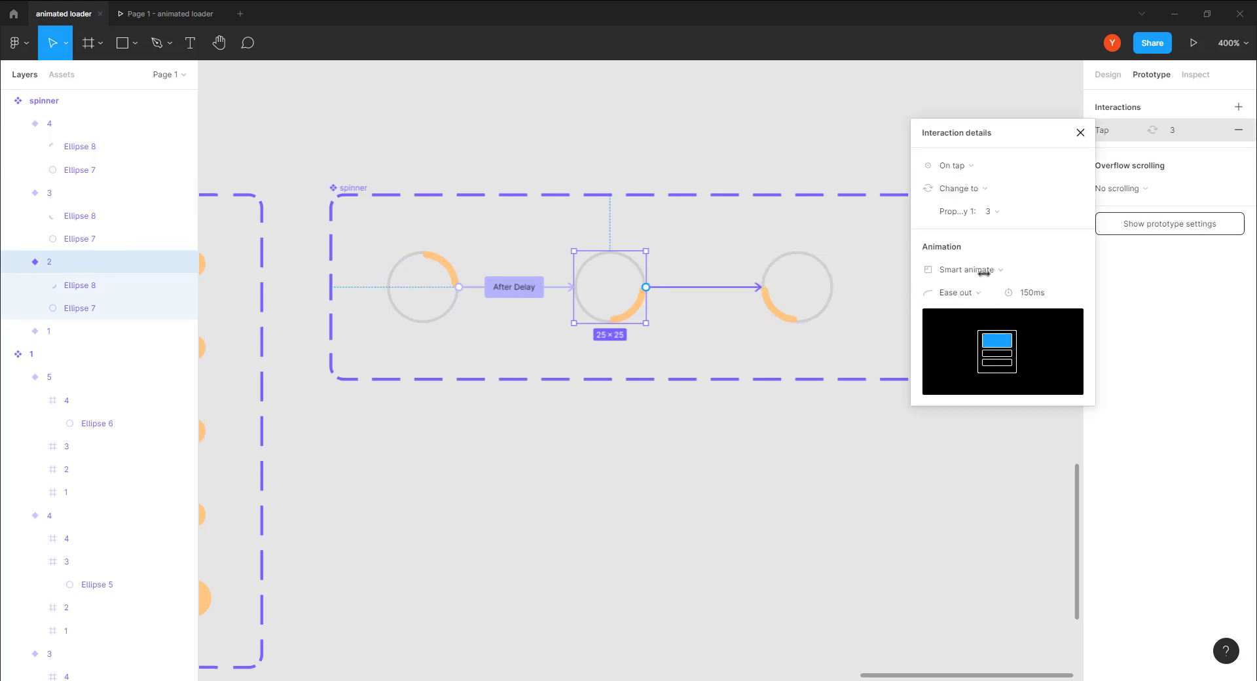
pyautogui.click(941, 167)
pyautogui.click(946, 346)
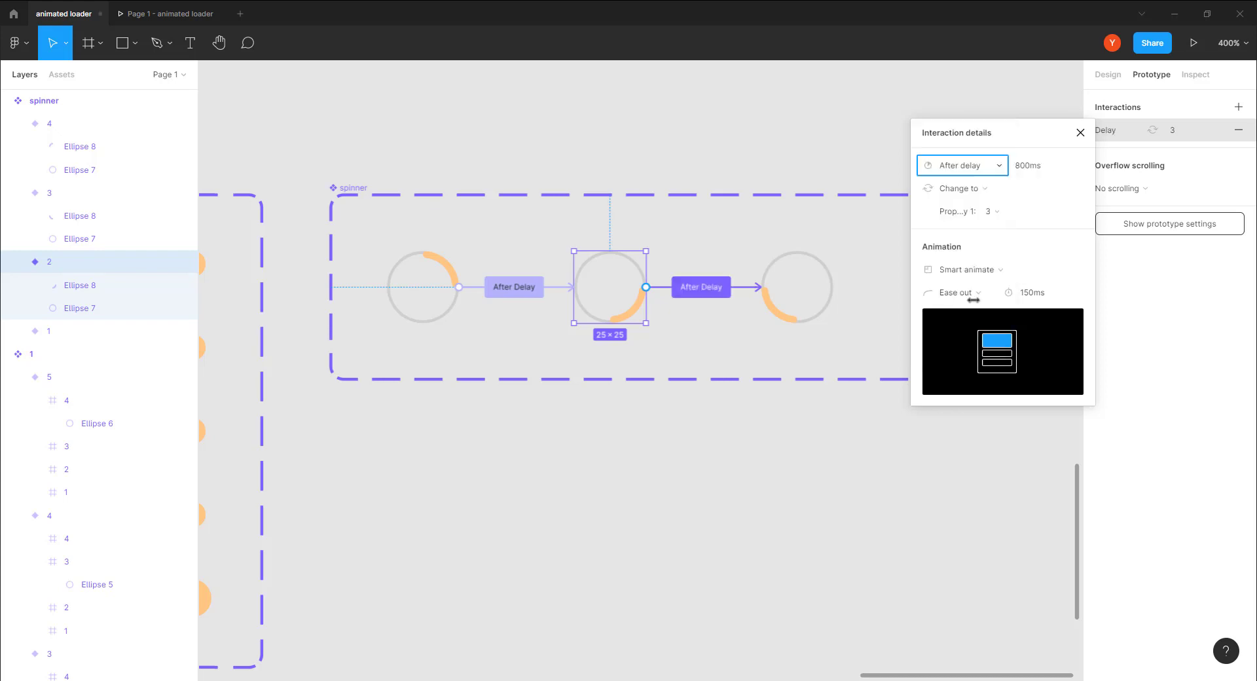
pyautogui.click(1032, 165)
pyautogui.write('1')
pyautogui.press('Return')
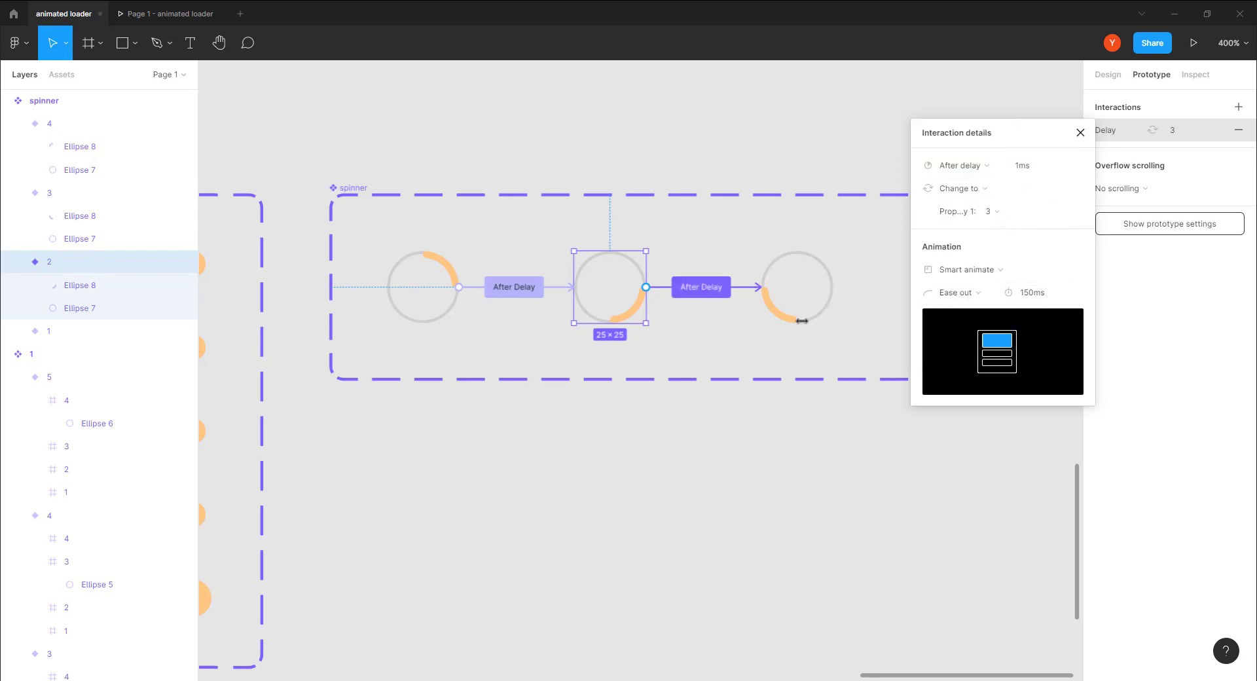
# Step: Link spinner variant 3 to variant 4 with an After delay trigger of 1 ms
pyautogui.hscroll(5, 796, 371)
pyautogui.click(495, 275)
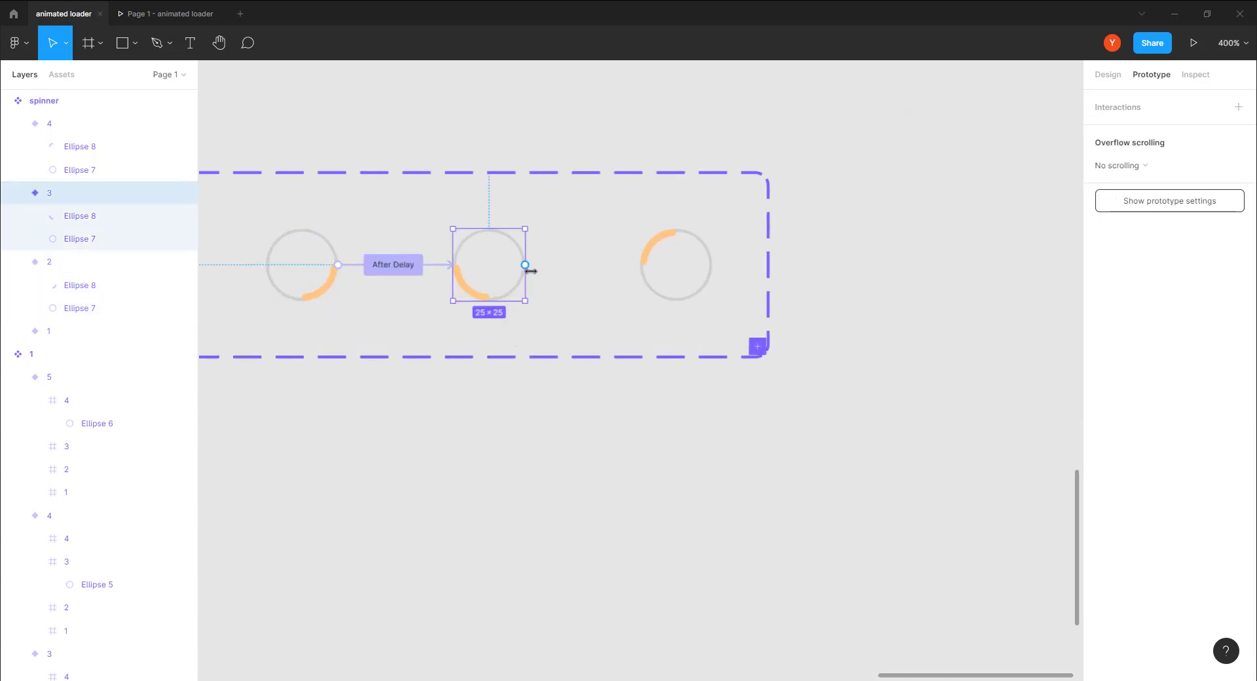
pyautogui.moveTo(526, 265); pyautogui.dragTo(676, 265)
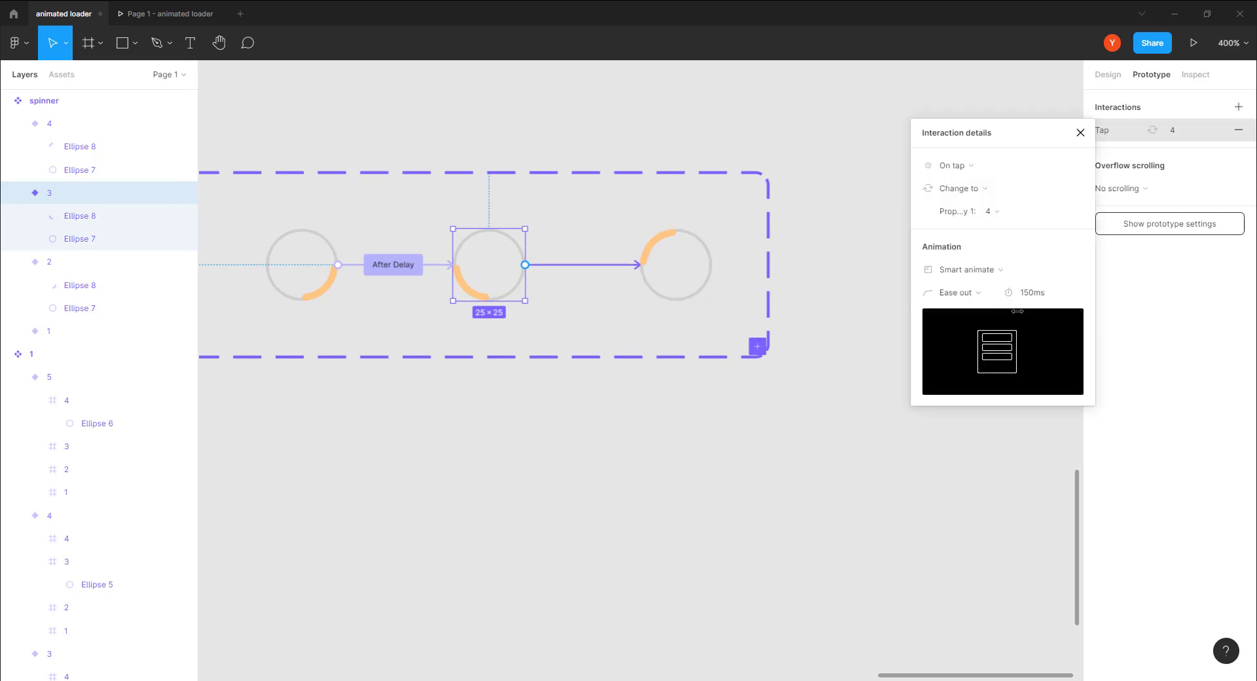
pyautogui.click(969, 164)
pyautogui.click(962, 345)
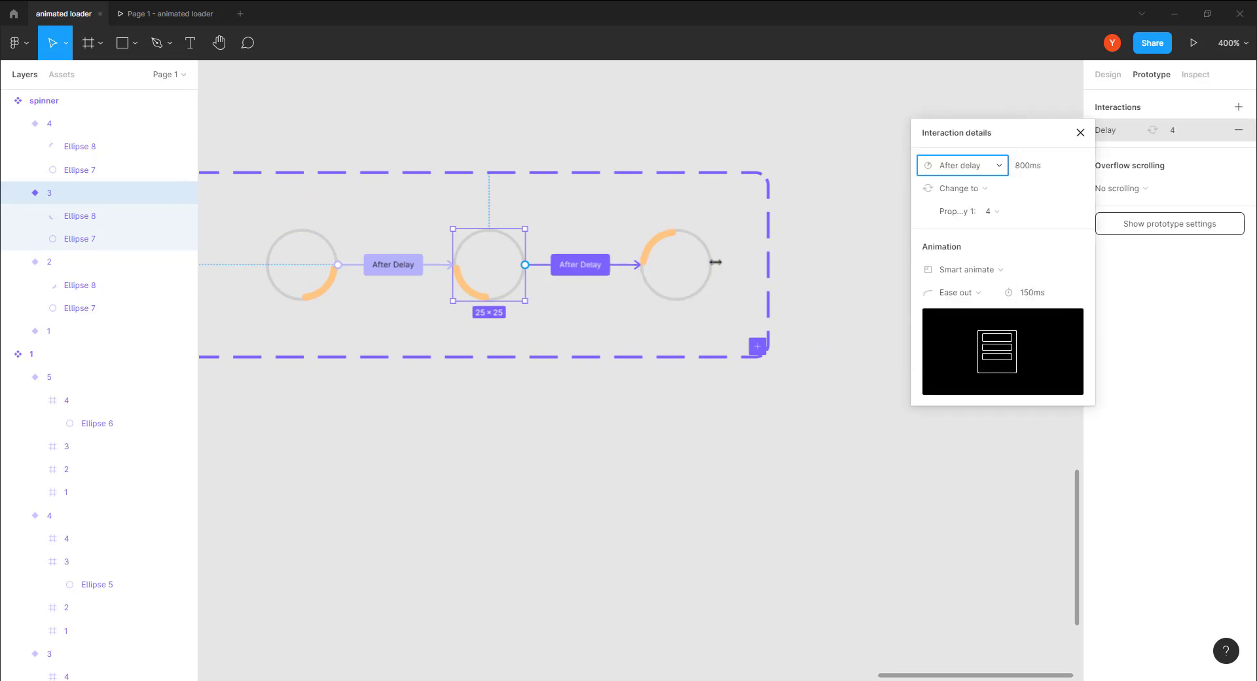
pyautogui.click(1041, 167)
pyautogui.write('1')
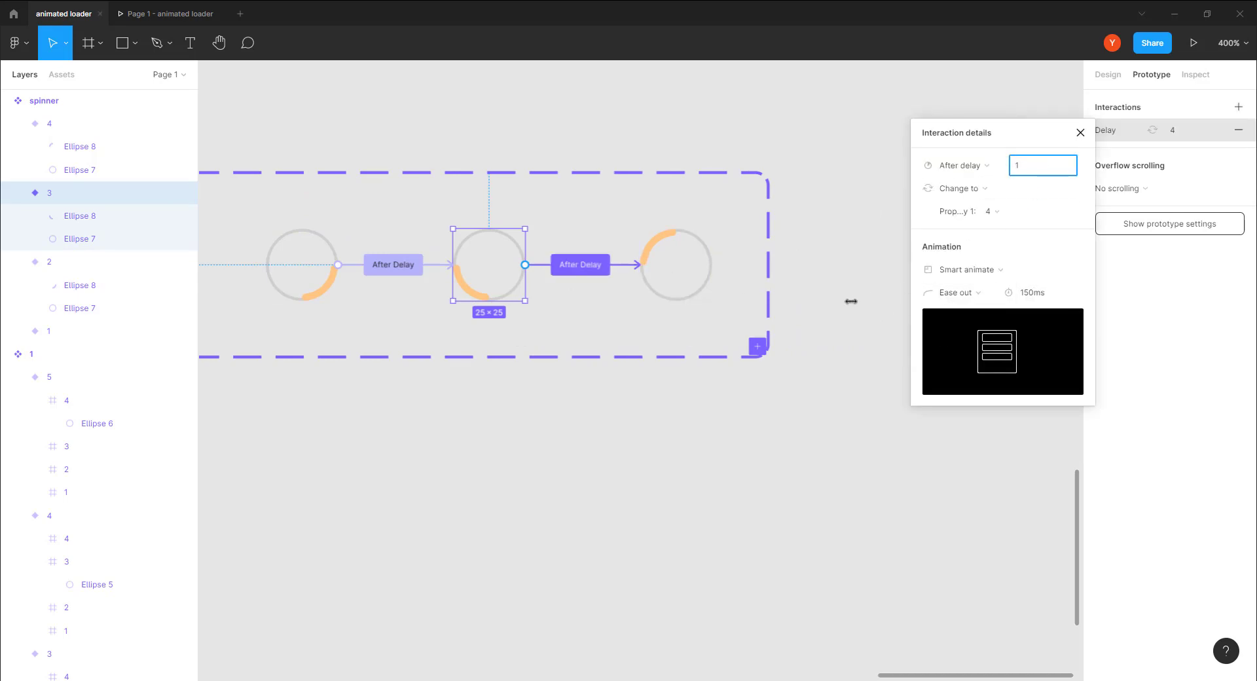
pyautogui.press('Return')
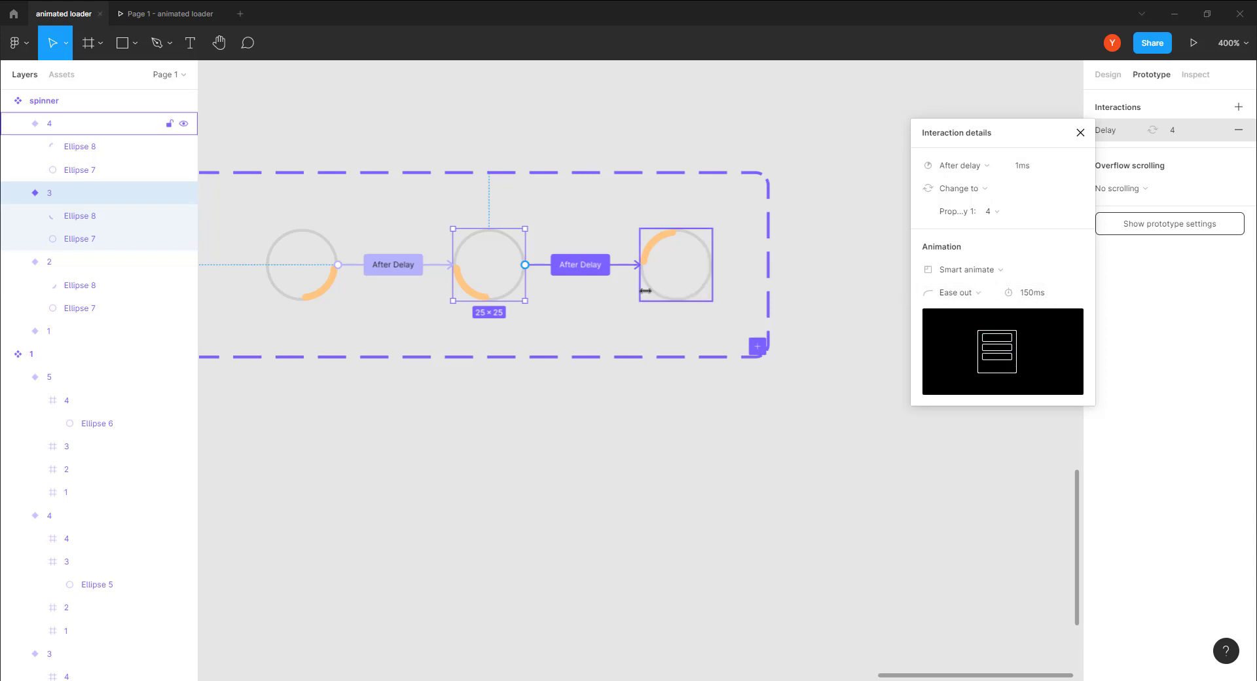
# Step: Link spinner variant 4 back to variant 1 with an After delay trigger of 1 ms
pyautogui.click(645, 290)
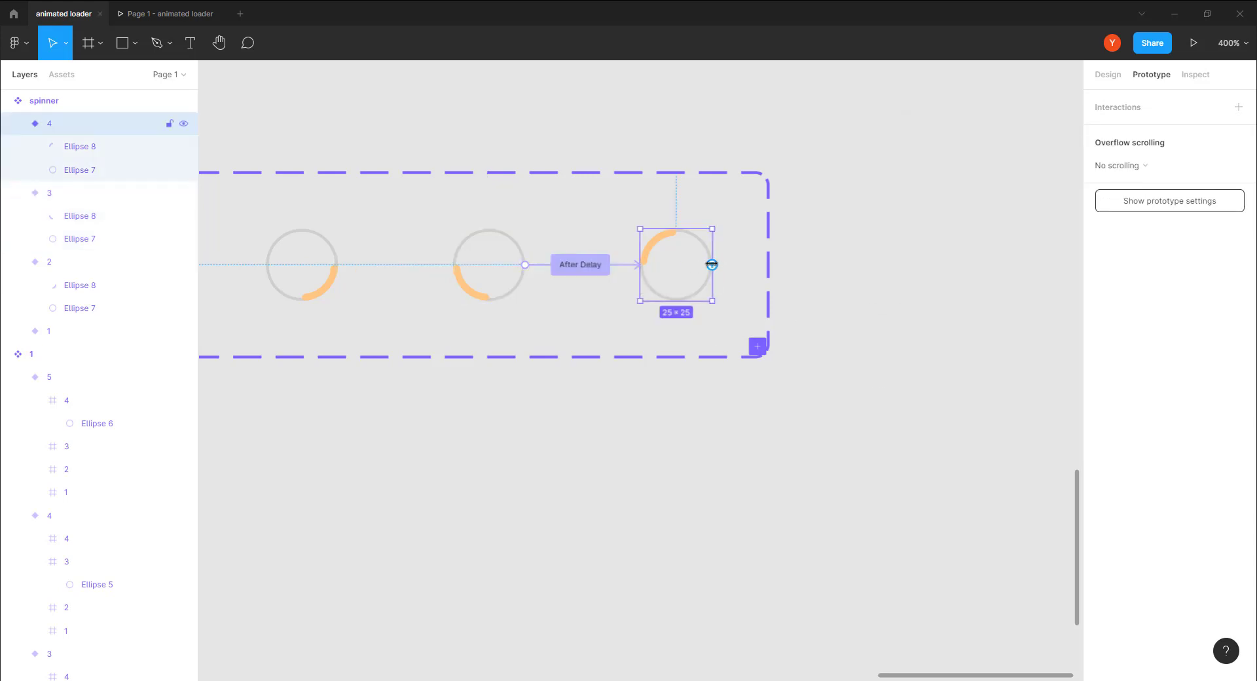
pyautogui.moveTo(711, 265); pyautogui.dragTo(342, 269)
pyautogui.click(953, 166)
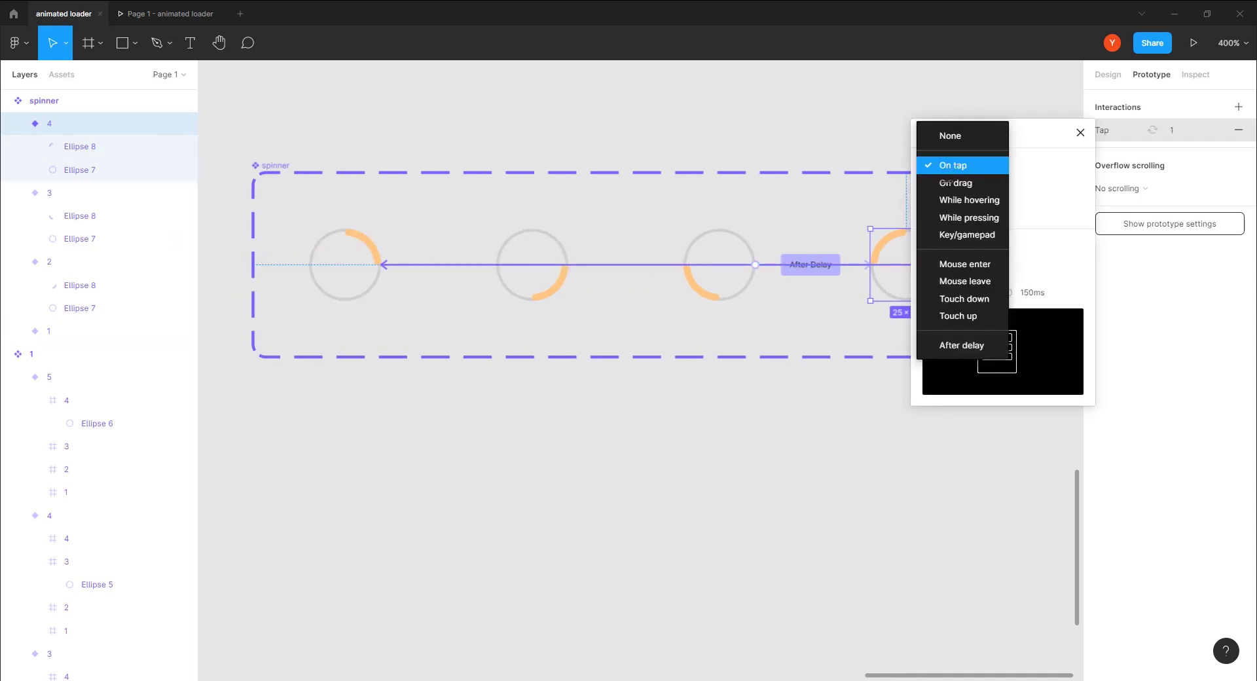
pyautogui.click(999, 341)
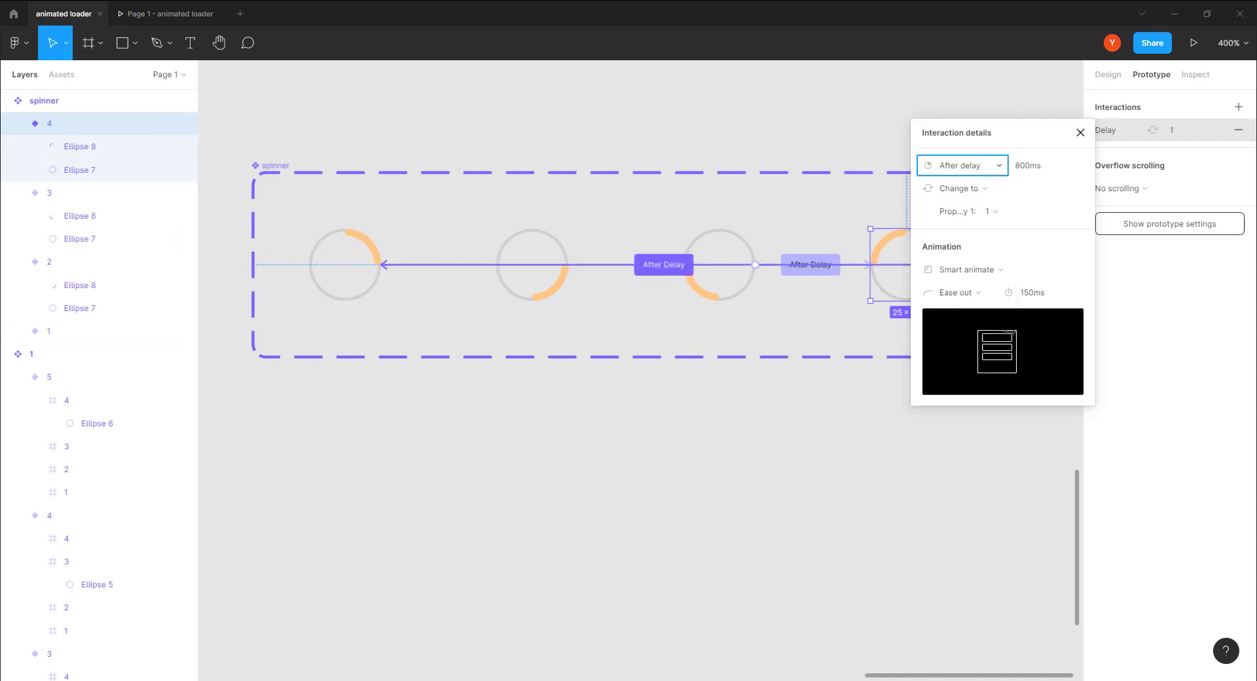
pyautogui.click(1028, 171)
pyautogui.write('1')
pyautogui.press('Return')
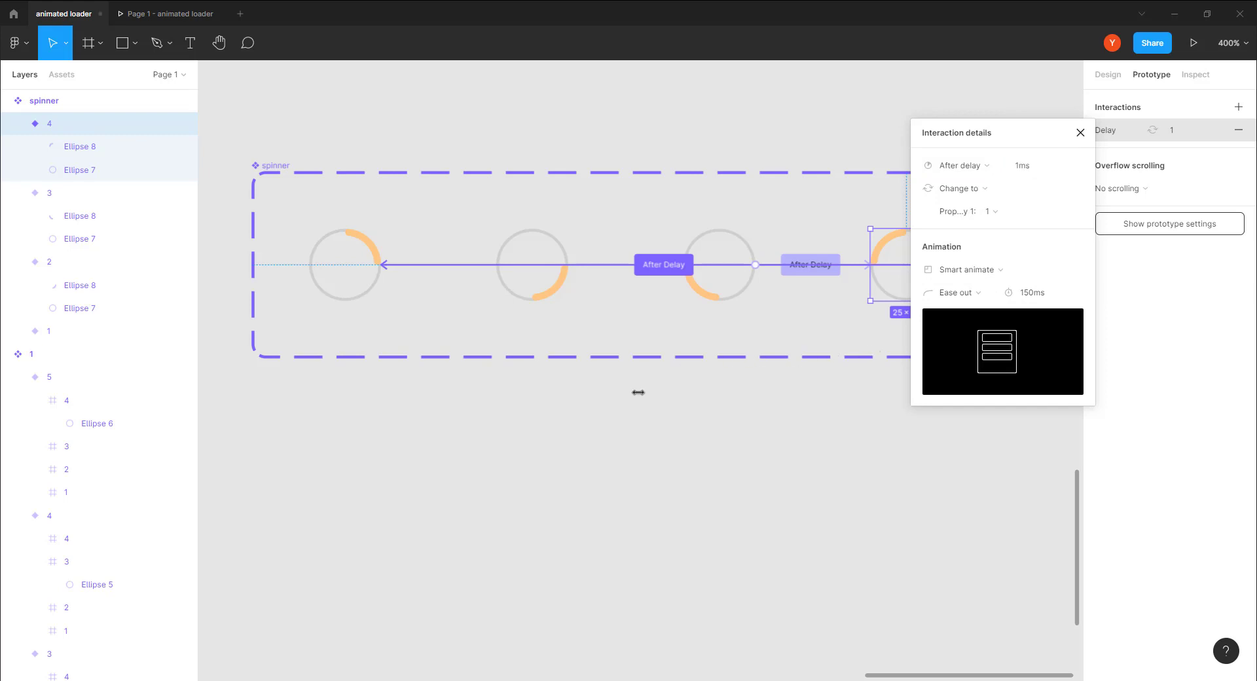
pyautogui.click(554, 444)
# Step: Place an instance of spinner variant 1 inside the black button of iPhone 13 mini - 2, beside the four dots
pyautogui.hotkey('ctrl', '-')
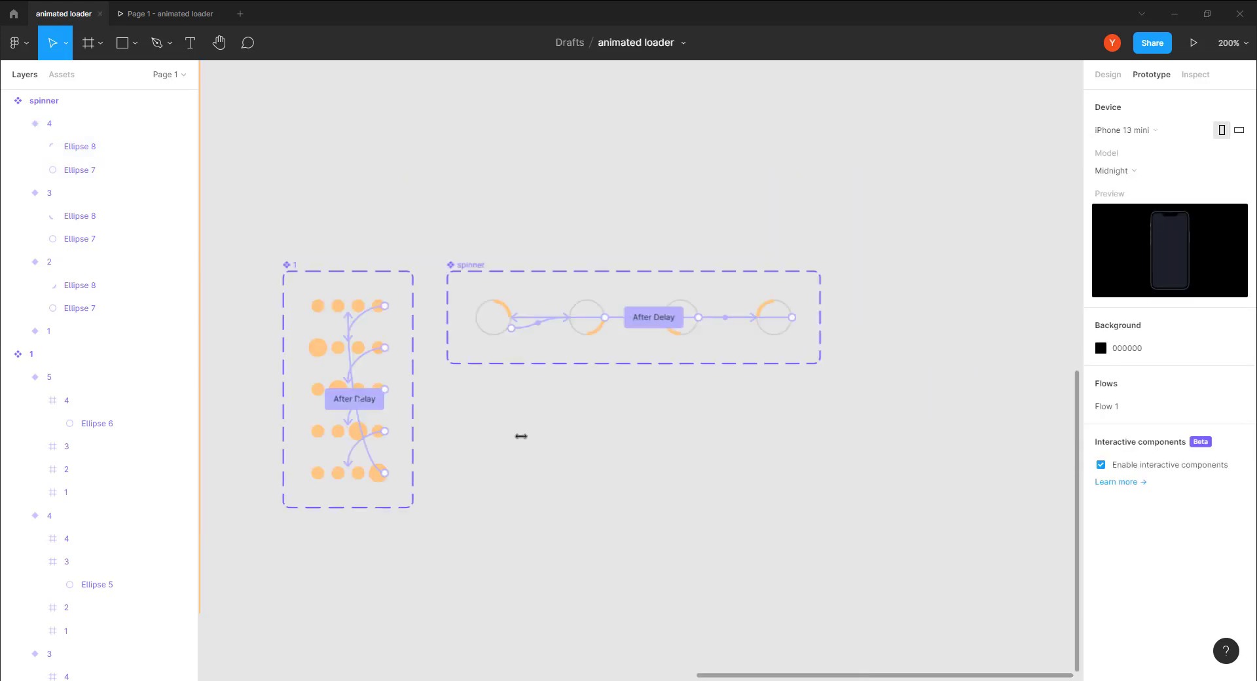
pyautogui.moveTo(556, 432); pyautogui.dragTo(910, 351)
pyautogui.click(829, 251)
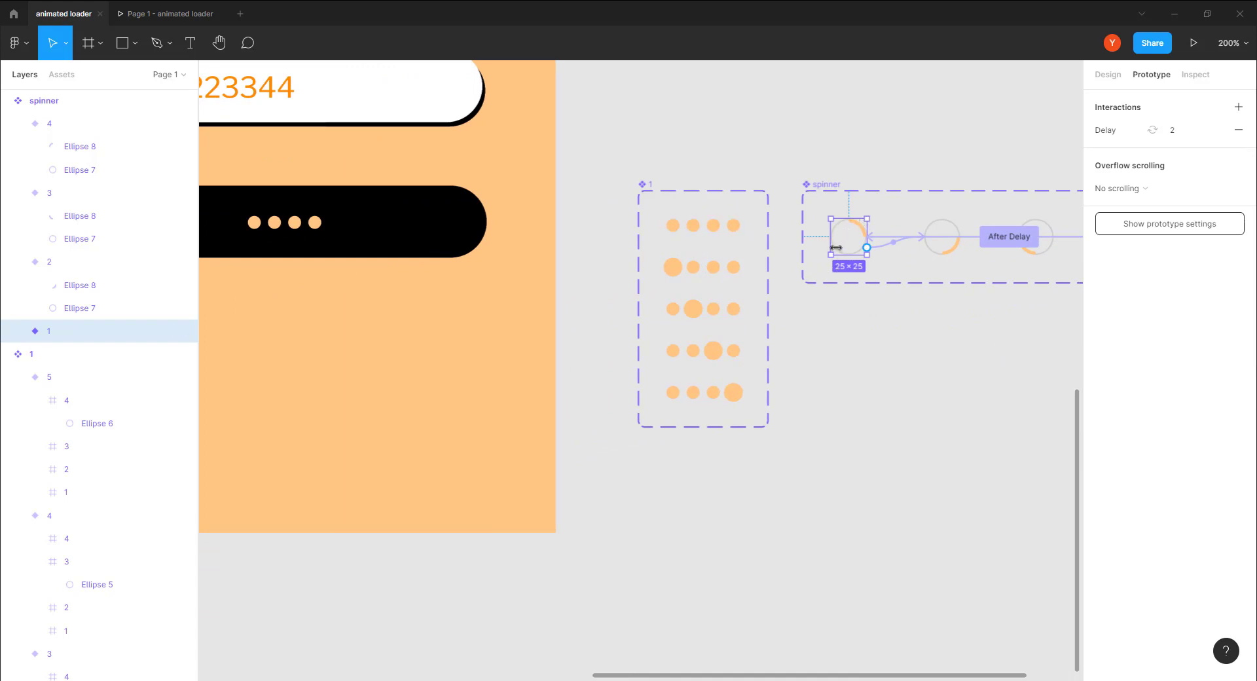
pyautogui.moveTo(851, 235); pyautogui.dragTo(380, 219)
pyautogui.hscroll(-5, 564, 312)
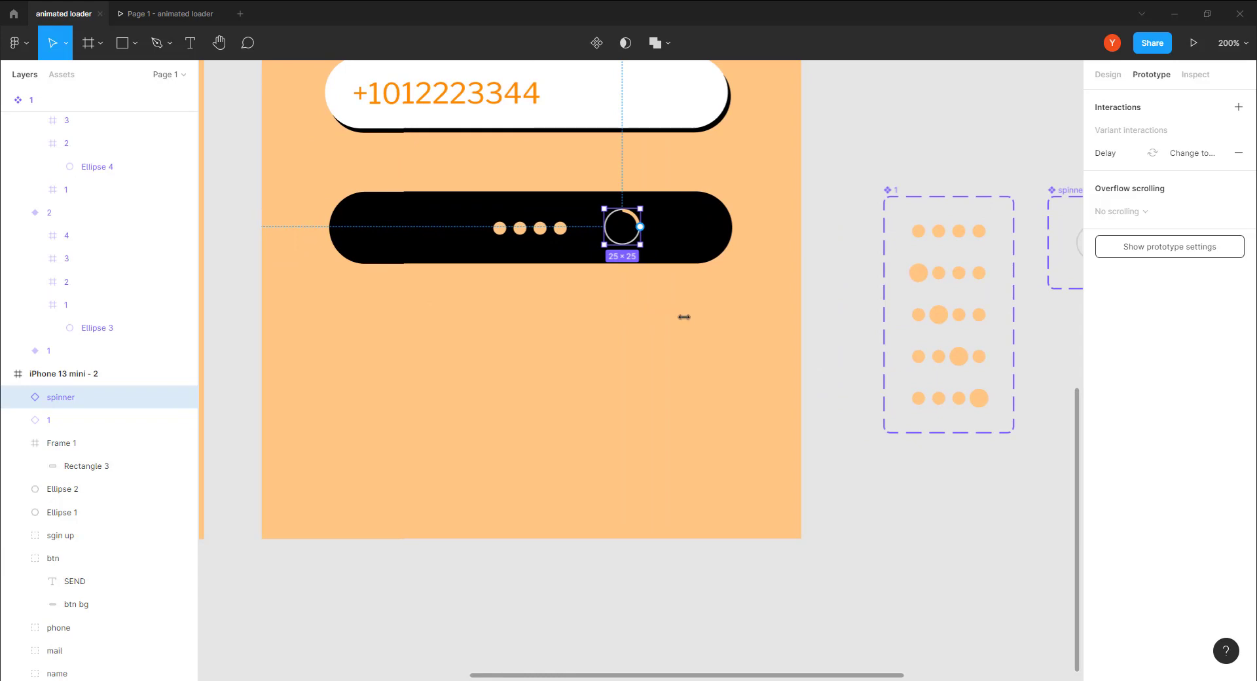
pyautogui.hotkey('shift', 'Right')
pyautogui.press('Down')
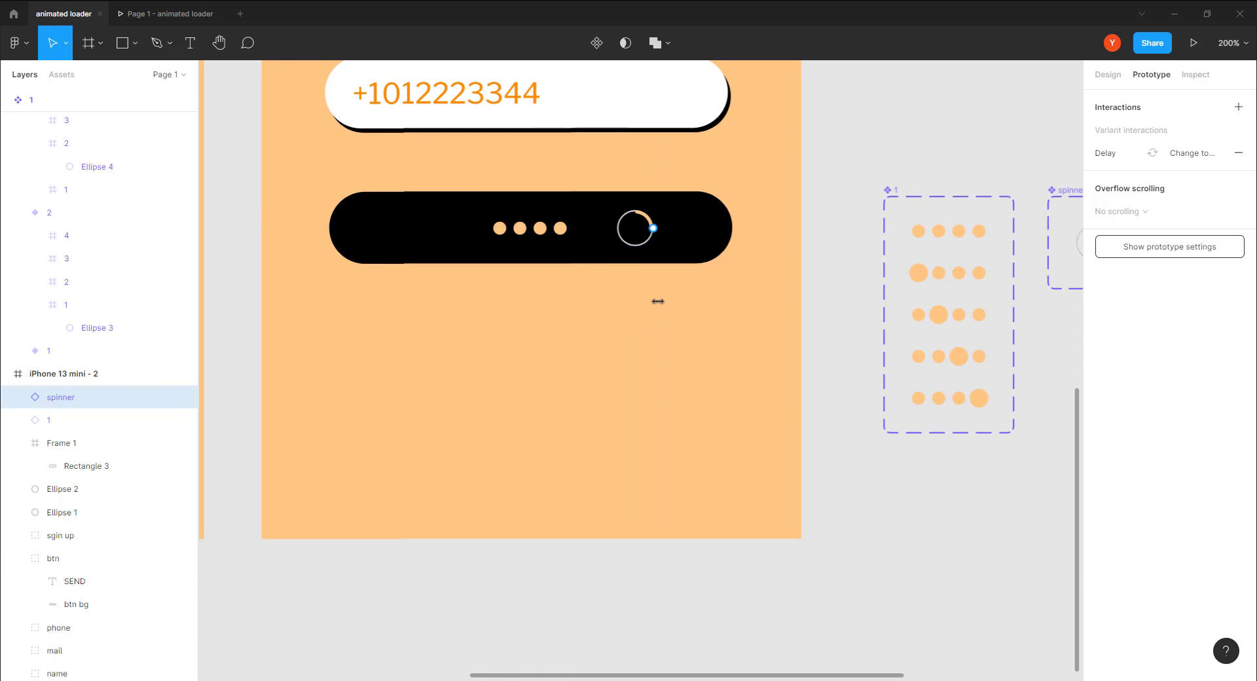
# Step: Preview the prototype from the first screen and trigger SEND to watch both loaders animate
pyautogui.hotkey('ctrl', 'alt', 'Return')
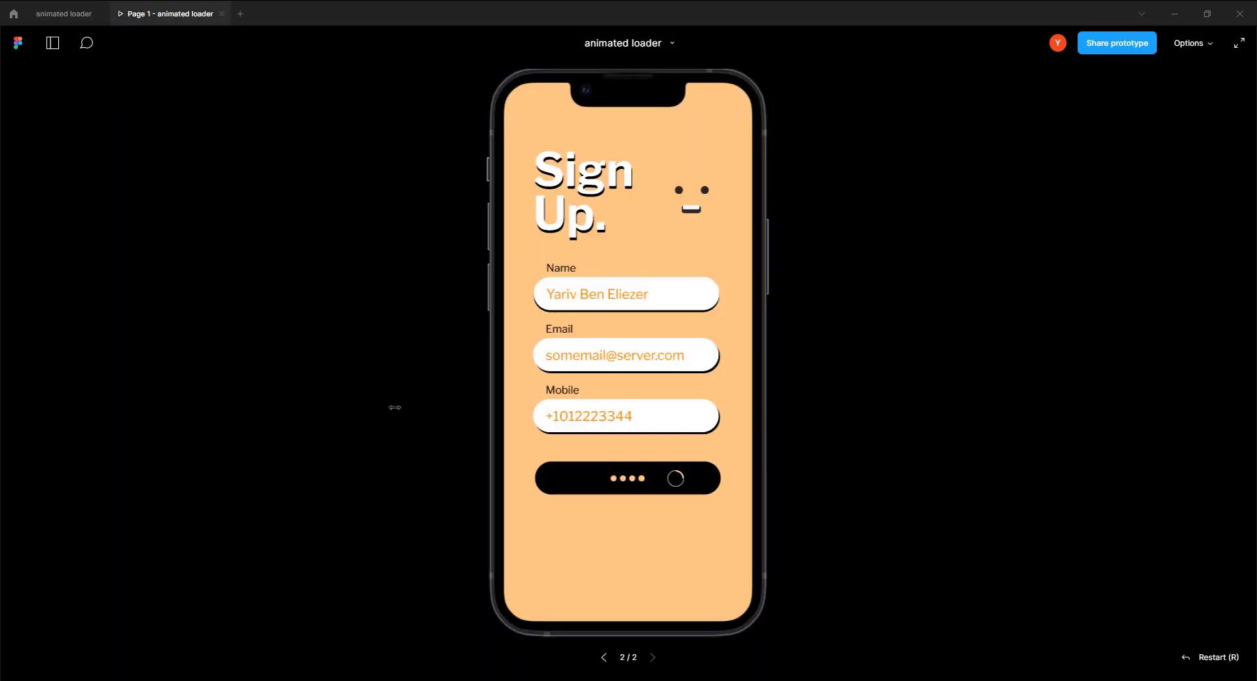
pyautogui.click(1218, 656)
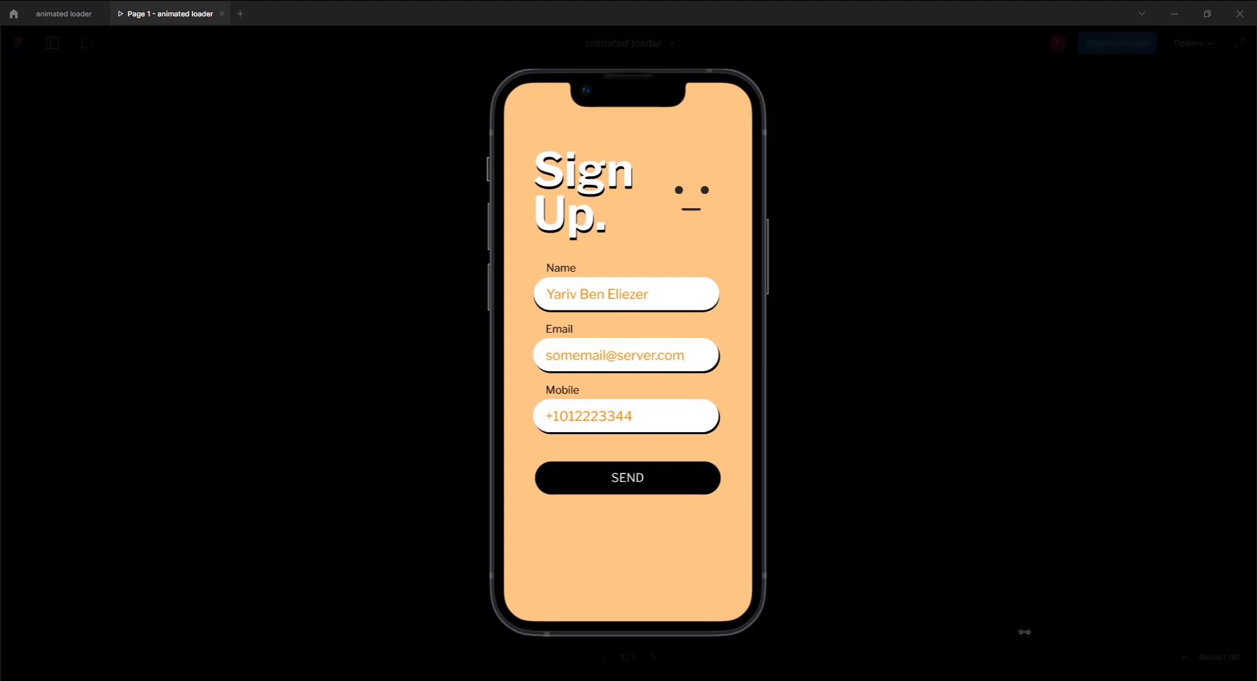
pyautogui.click(588, 476)
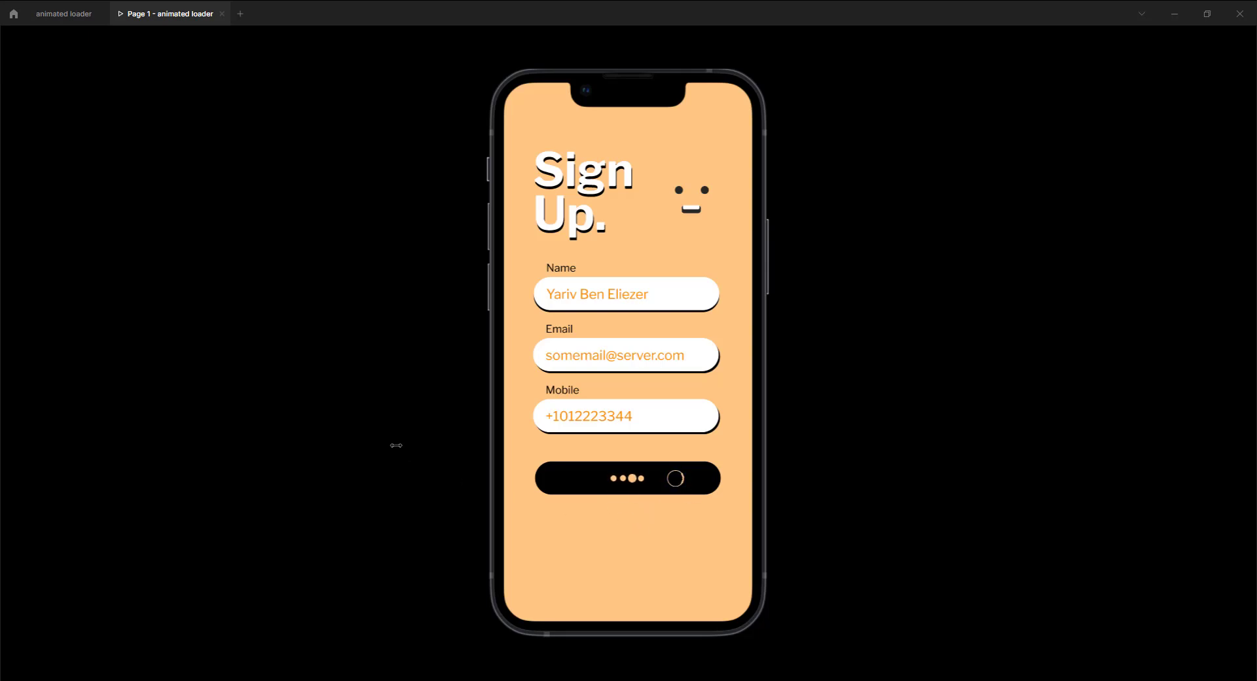
# Step: Set the After delay time of the interaction from spinner variant 1 to variant 2 to 1 ms
pyautogui.click(57, 12)
pyautogui.moveTo(1042, 386); pyautogui.dragTo(554, 450)
pyautogui.click(602, 311)
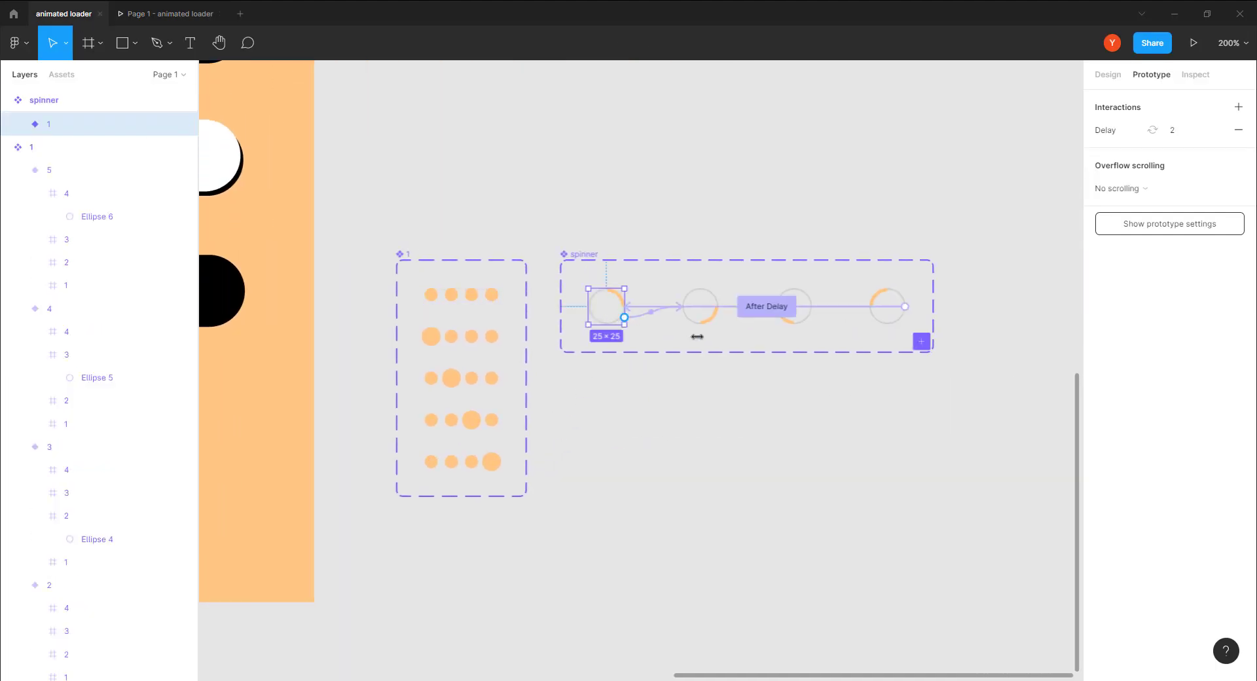
pyautogui.click(647, 315)
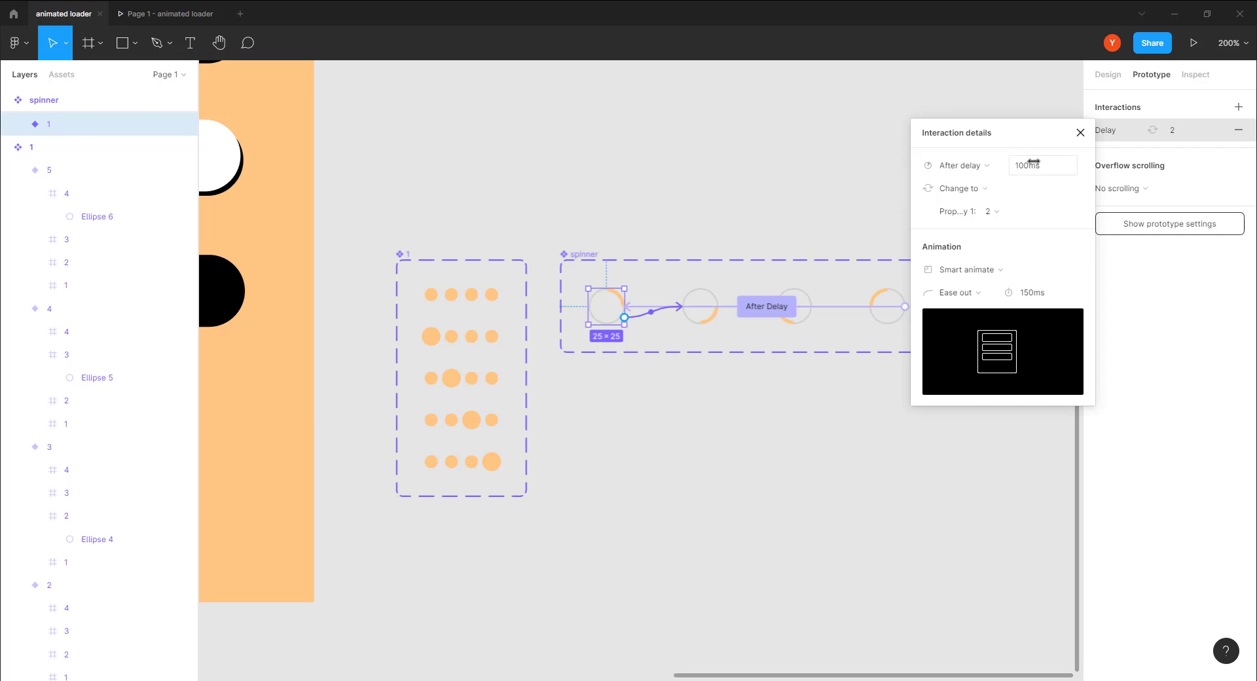
pyautogui.write('1')
pyautogui.press('Return')
pyautogui.click(622, 191)
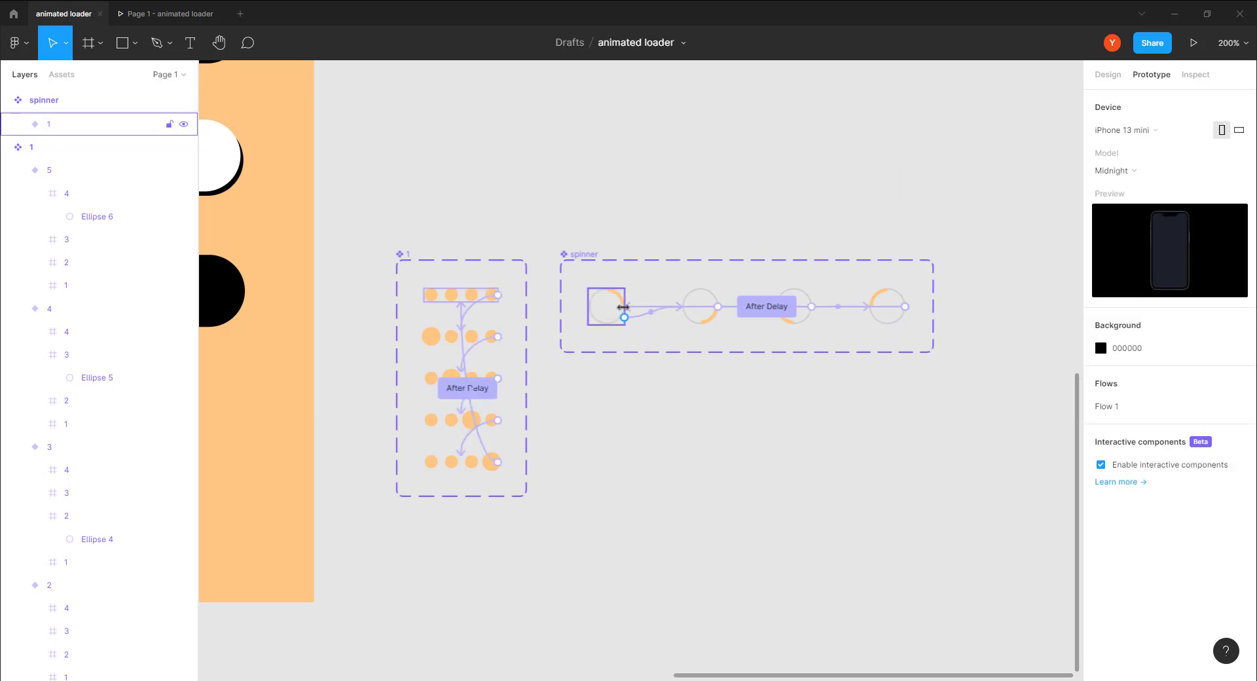
# Step: Restart the prototype preview and trigger SEND again to check the spinner with its new delay
pyautogui.hscroll(-5, 556, 432)
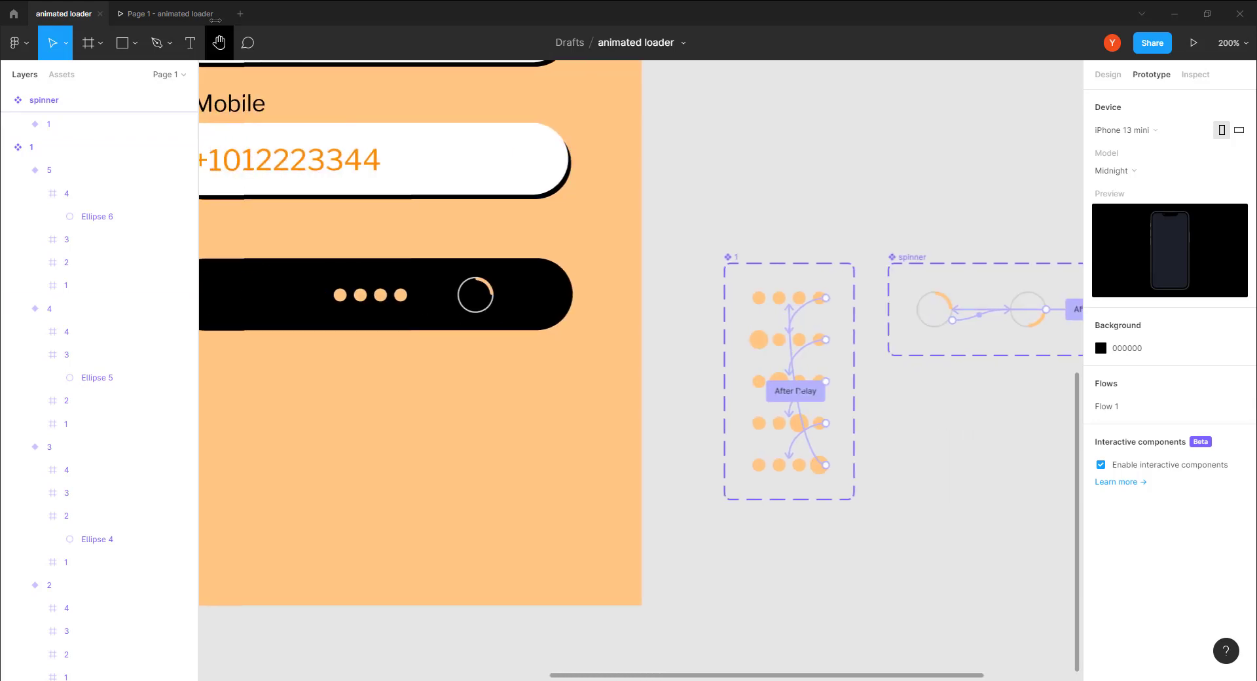
pyautogui.click(182, 23)
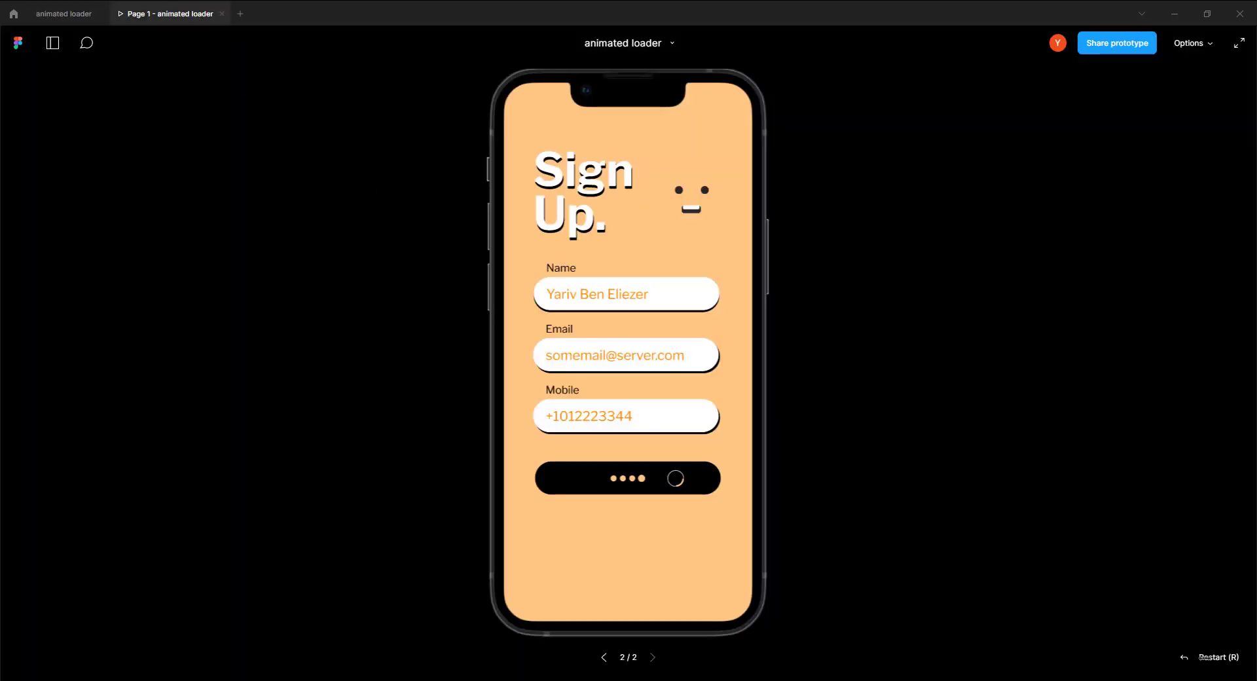
pyautogui.click(1206, 658)
pyautogui.click(600, 486)
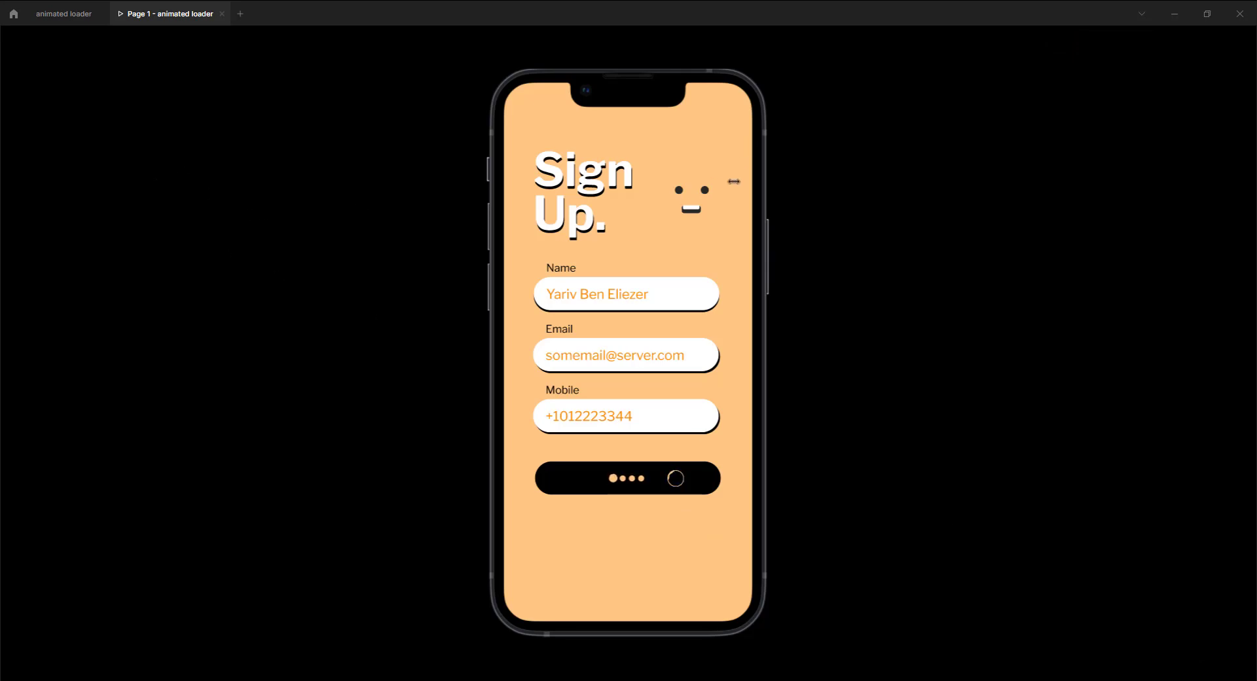
# Step: Move the spinner instance out of the black button onto the empty canvas above the component sets
pyautogui.click(55, 13)
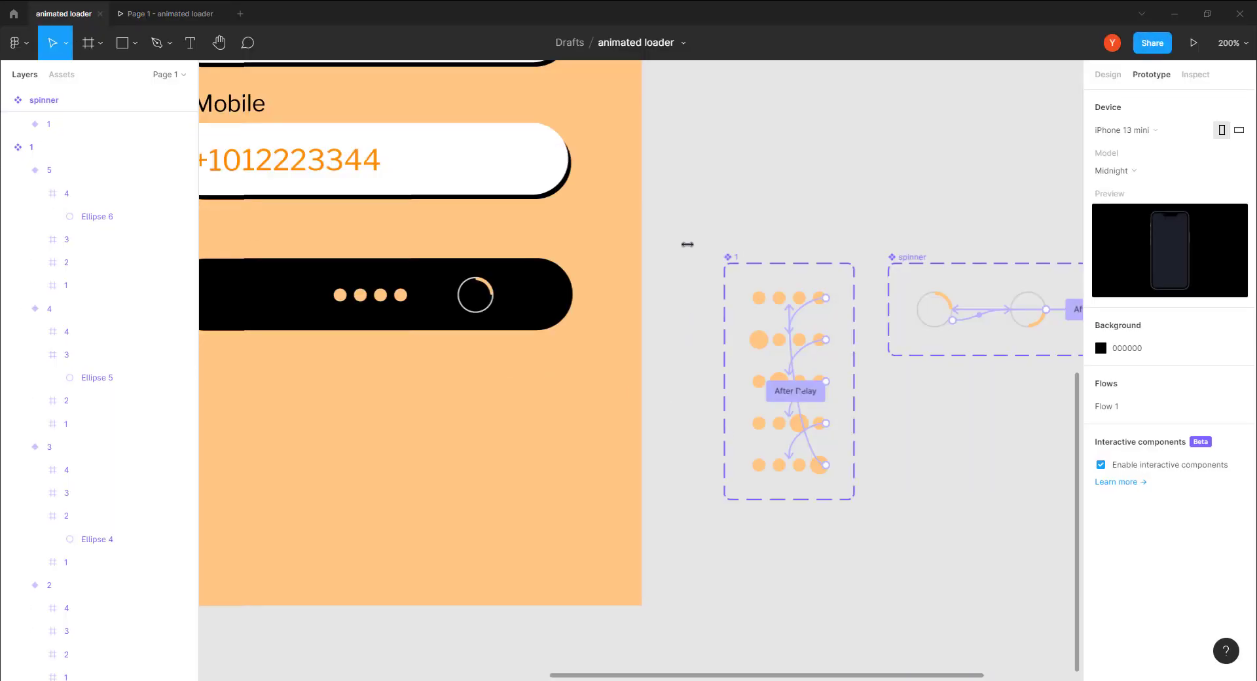
pyautogui.hotkey('ctrl', '-')
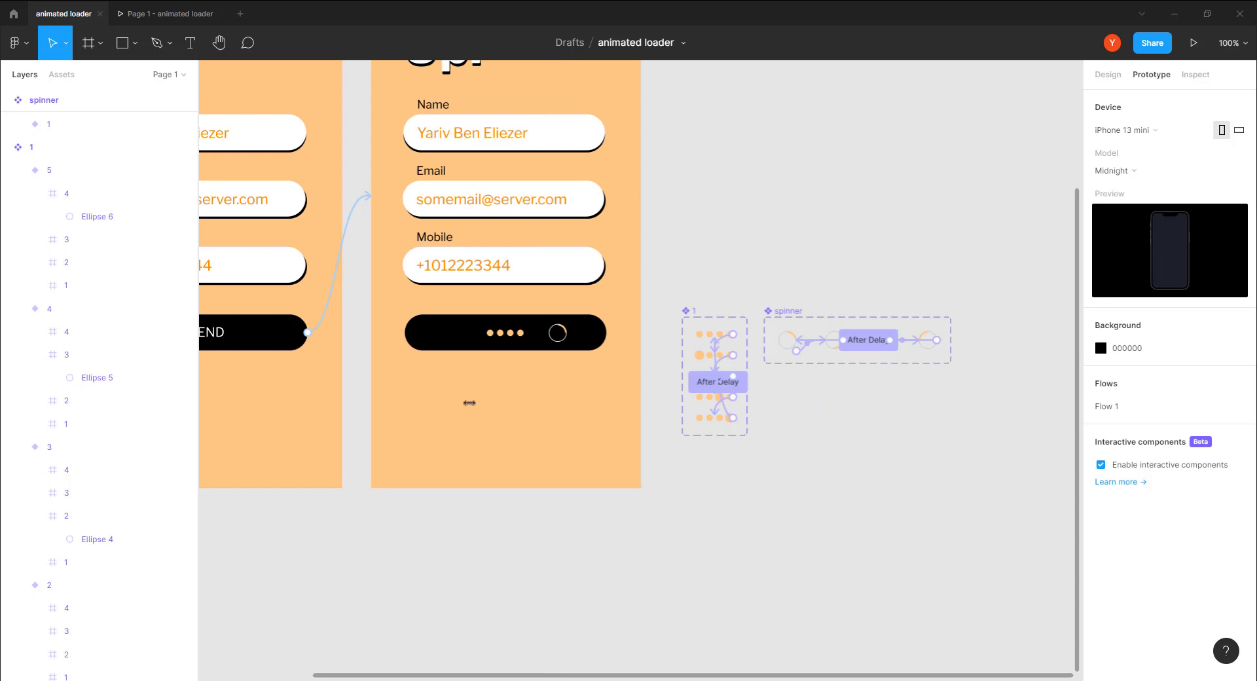
pyautogui.moveTo(468, 404); pyautogui.dragTo(600, 469)
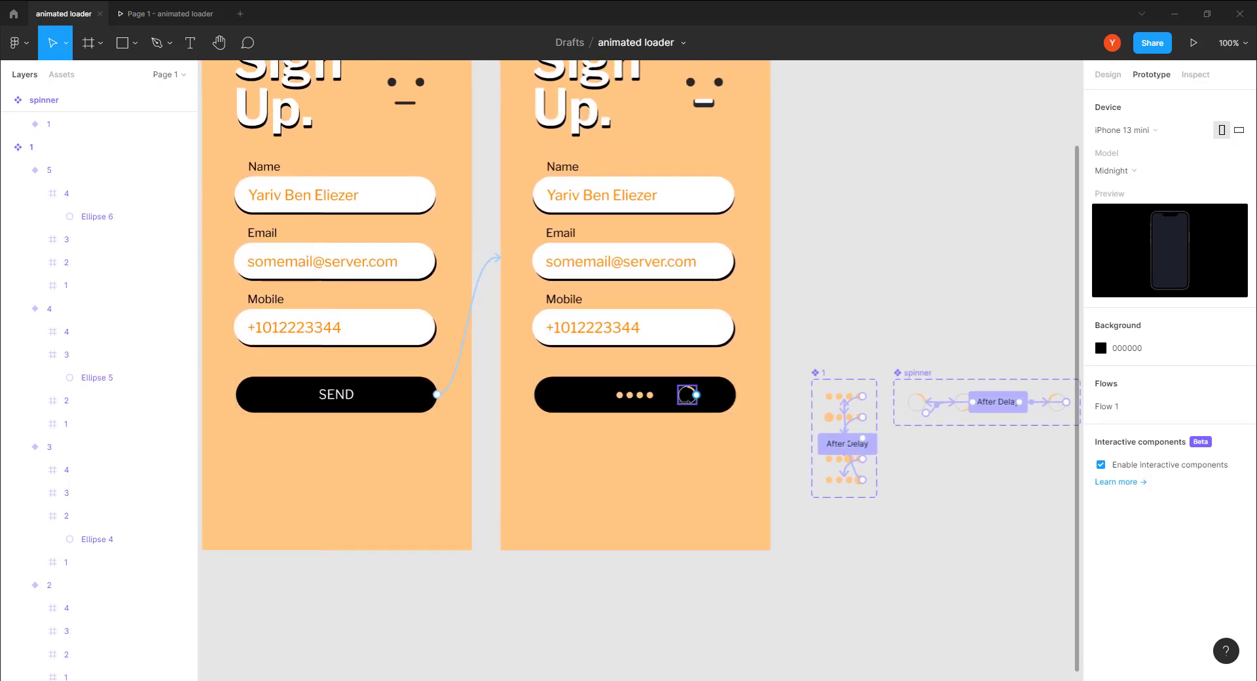
pyautogui.moveTo(687, 394); pyautogui.dragTo(911, 328)
pyautogui.click(909, 518)
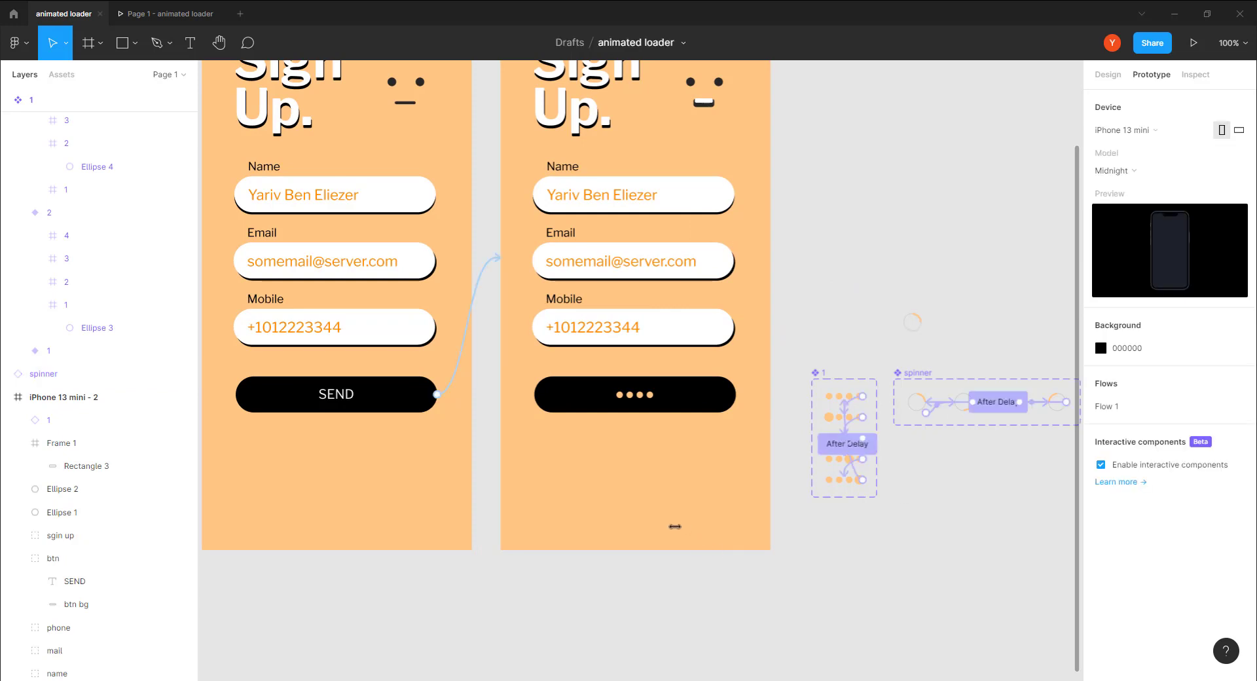
# Step: Move both loader component sets and the loose spinner instance below the iPhone 13 mini - 2 frame
pyautogui.hscroll(4, 877, 393)
pyautogui.scroll(-3, 878, 393)
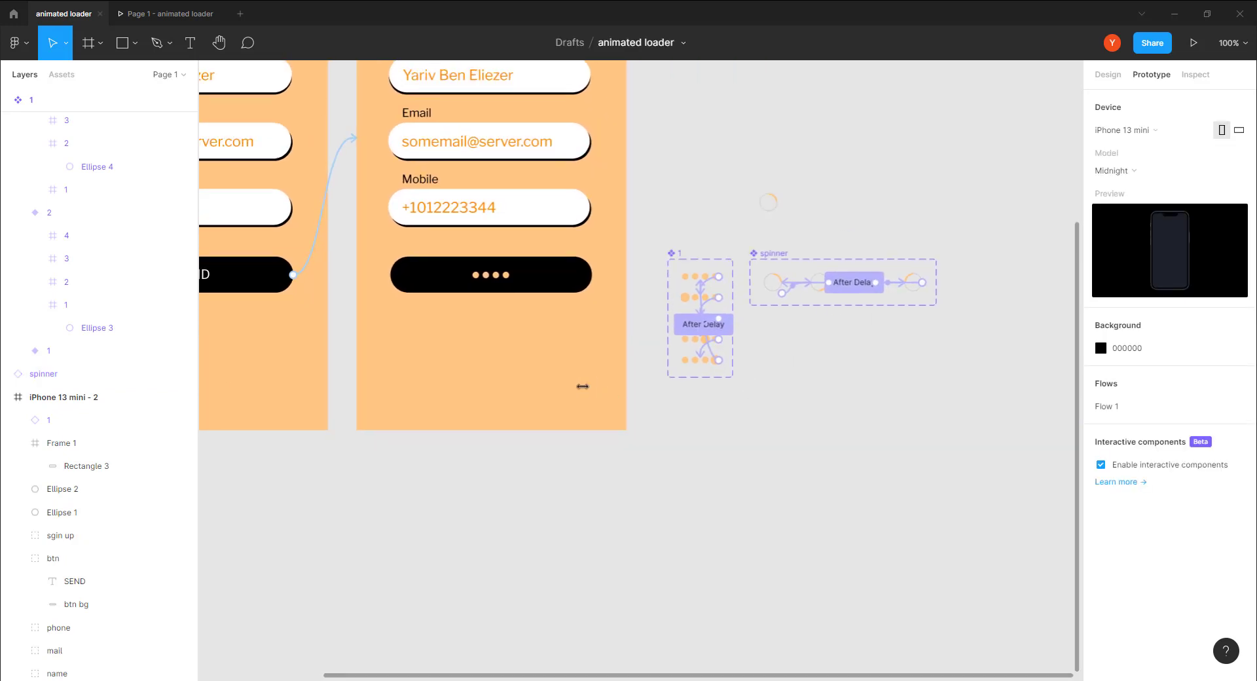
pyautogui.moveTo(968, 126); pyautogui.dragTo(370, 551)
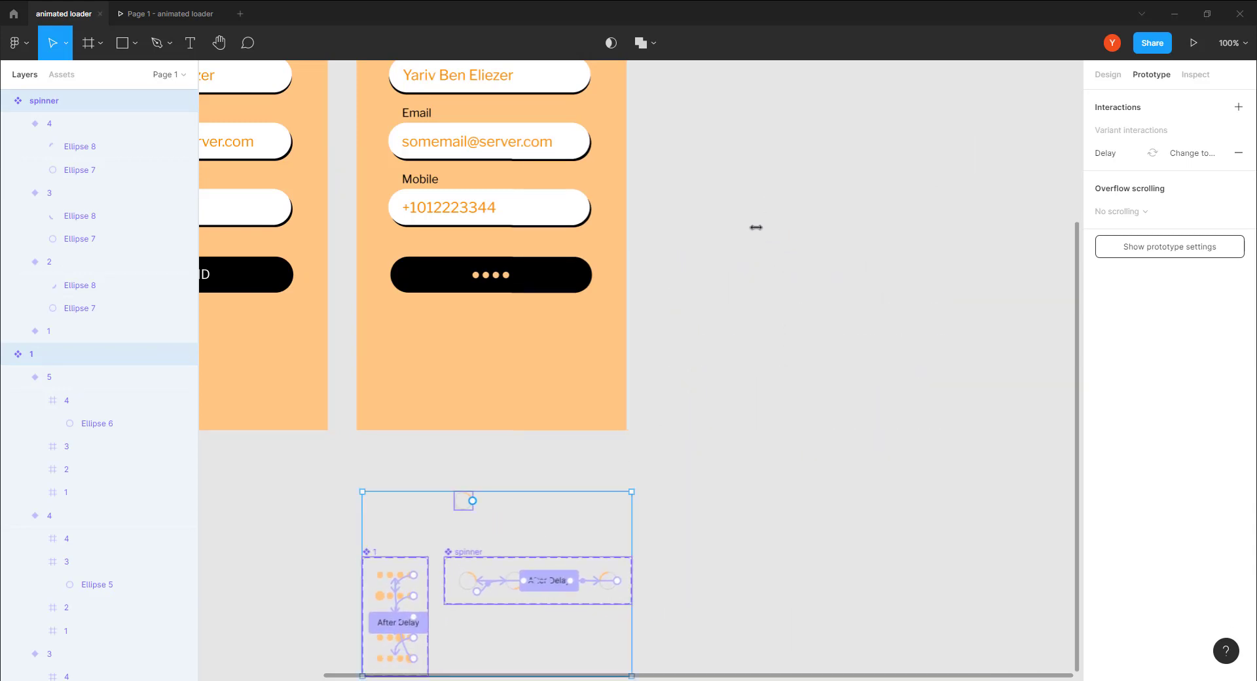
pyautogui.click(750, 230)
# Step: Duplicate the iPhone 13 mini - 2 frame to create a third screen beside it
pyautogui.moveTo(771, 249); pyautogui.dragTo(828, 455)
pyautogui.click(477, 76)
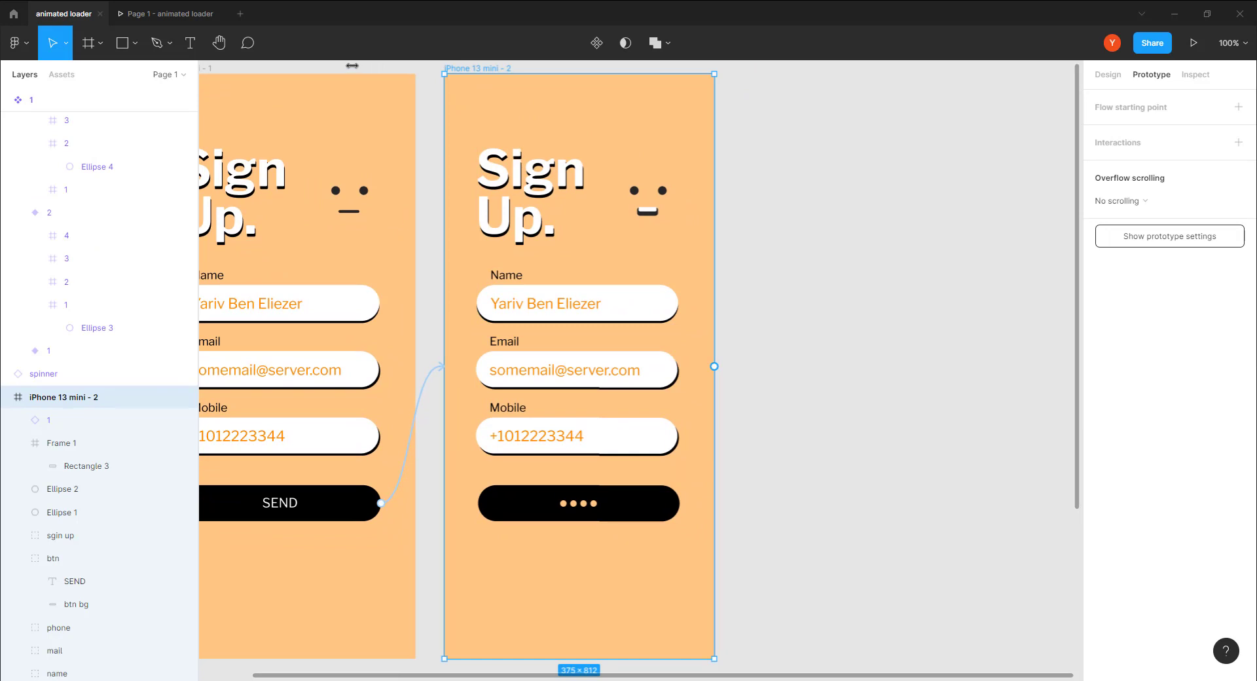
pyautogui.hotkey('ctrl', 'd')
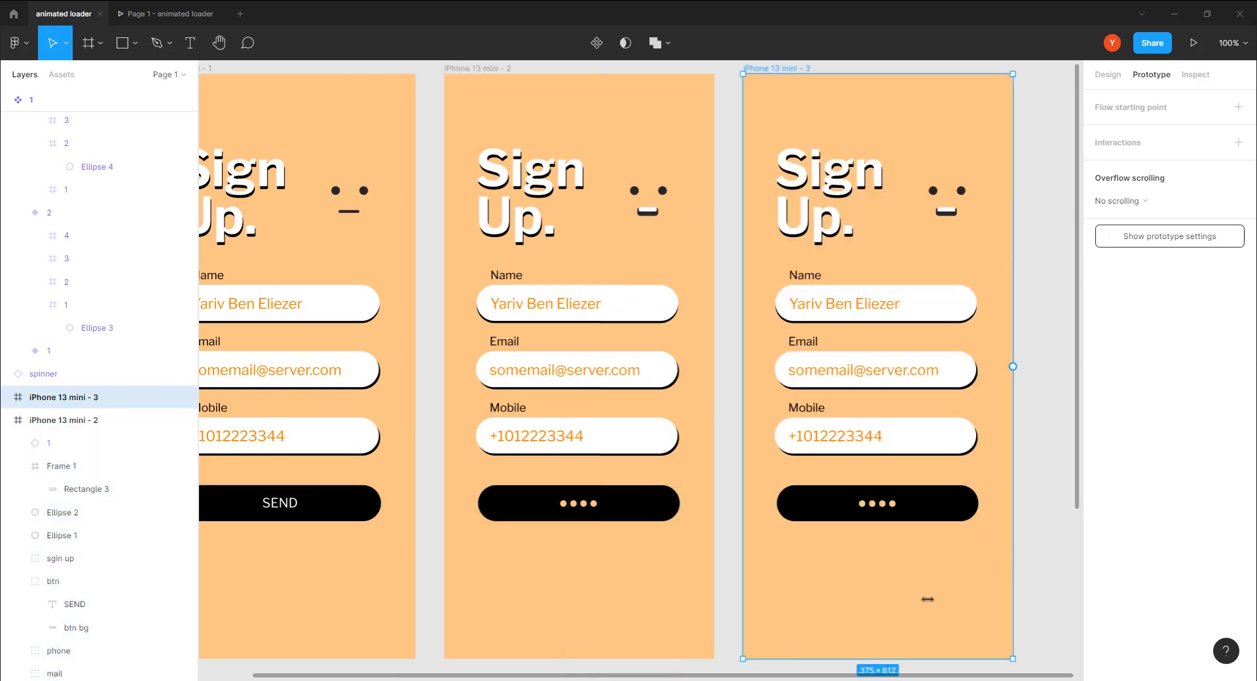
# Step: Move the four-dot loader instance out of the third screen's black button onto the canvas below the frame
pyautogui.scroll(-3, 926, 597)
pyautogui.hscroll(4, 851, 556)
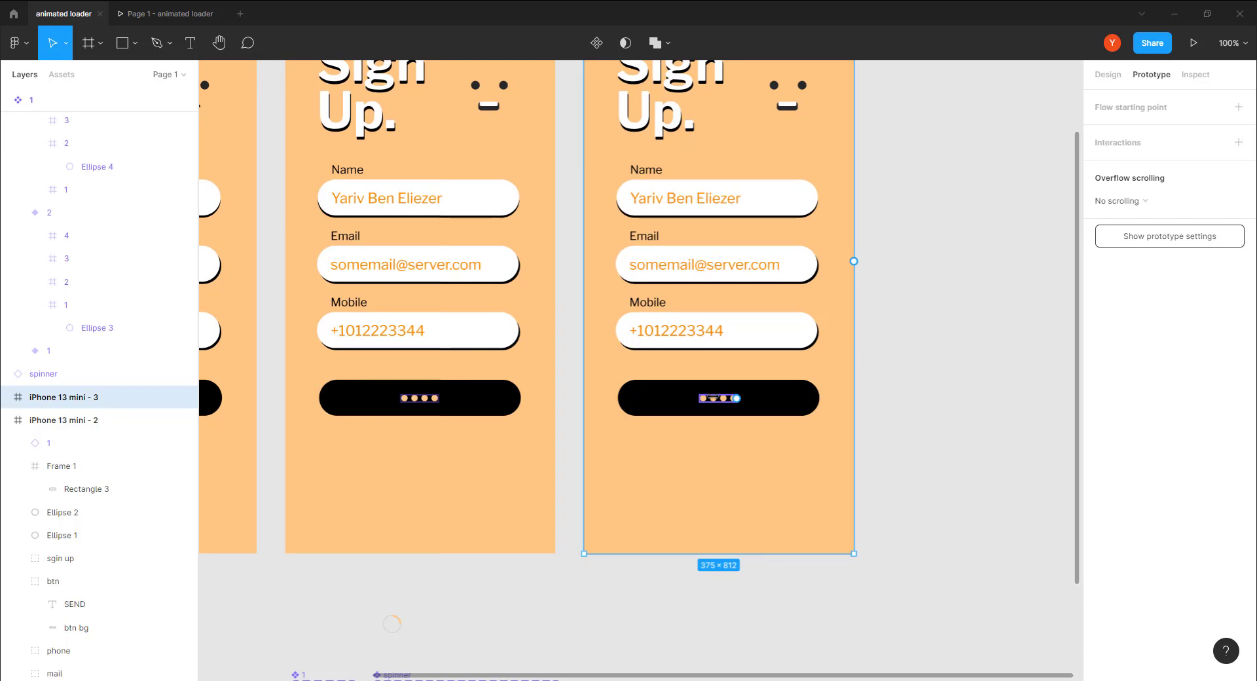
pyautogui.moveTo(713, 397); pyautogui.dragTo(846, 386)
pyautogui.hotkey('ctrl', 'z')
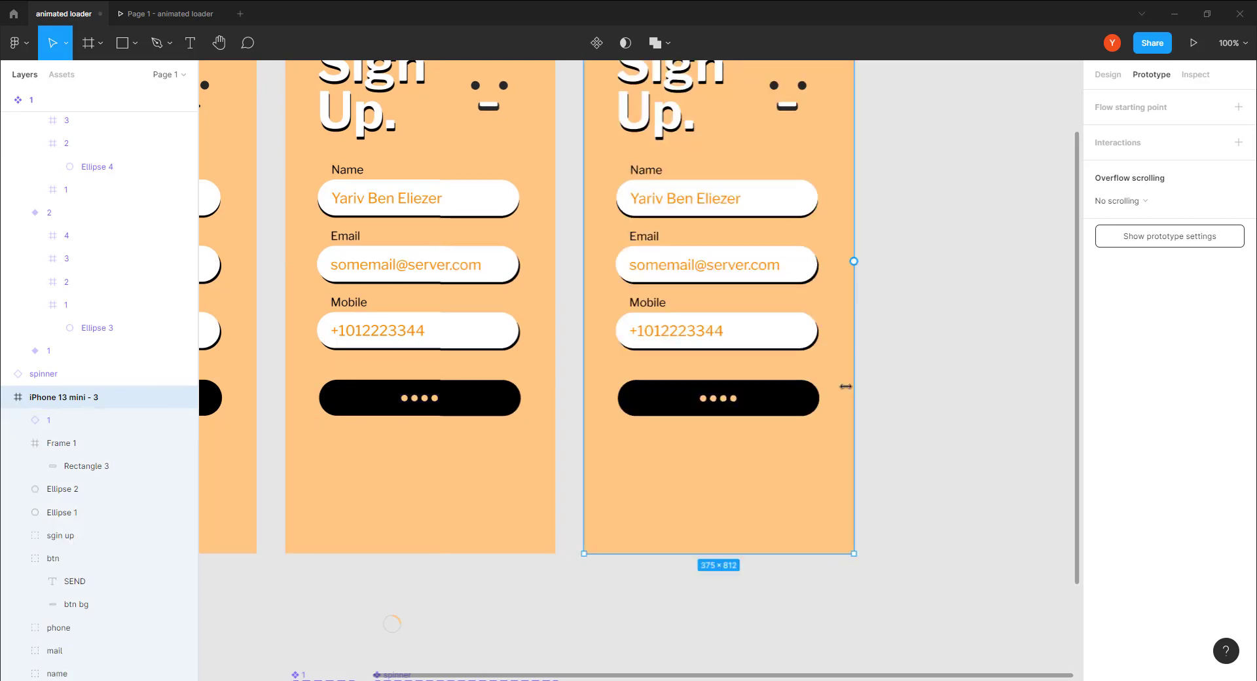
pyautogui.moveTo(710, 396); pyautogui.dragTo(647, 617)
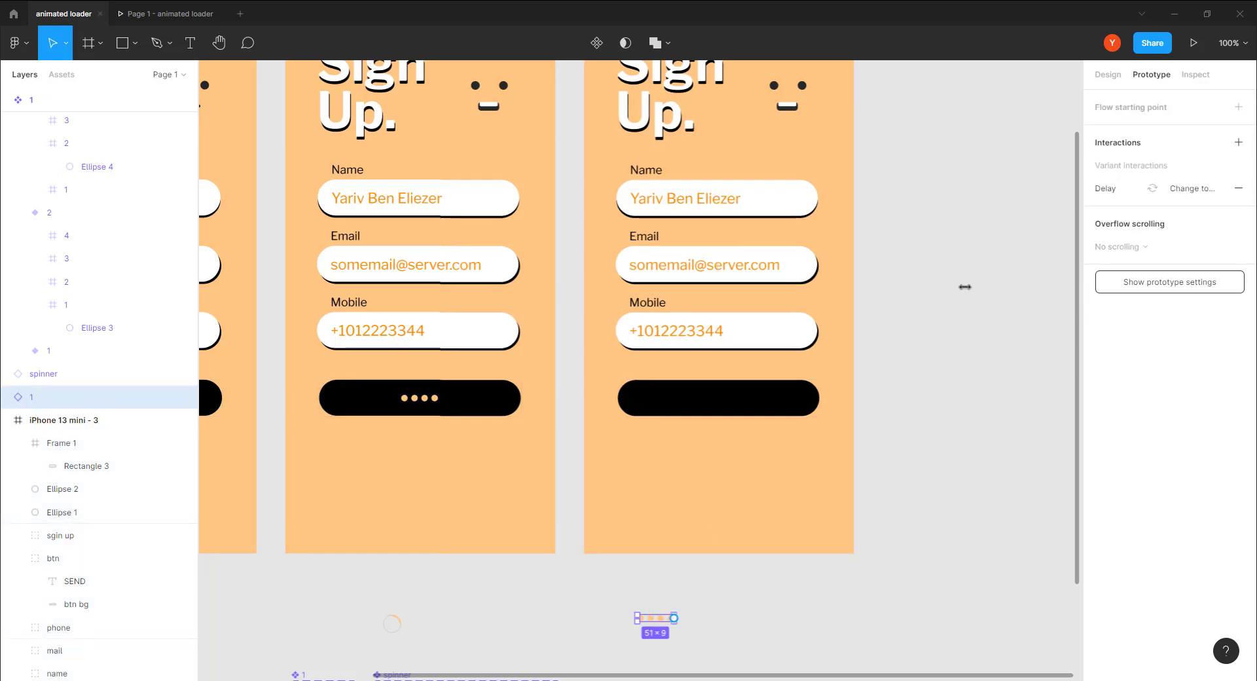
# Step: Align the black shadow rectangle of the third screen's Mobile field directly behind its white rectangle
pyautogui.scroll(3, 940, 292)
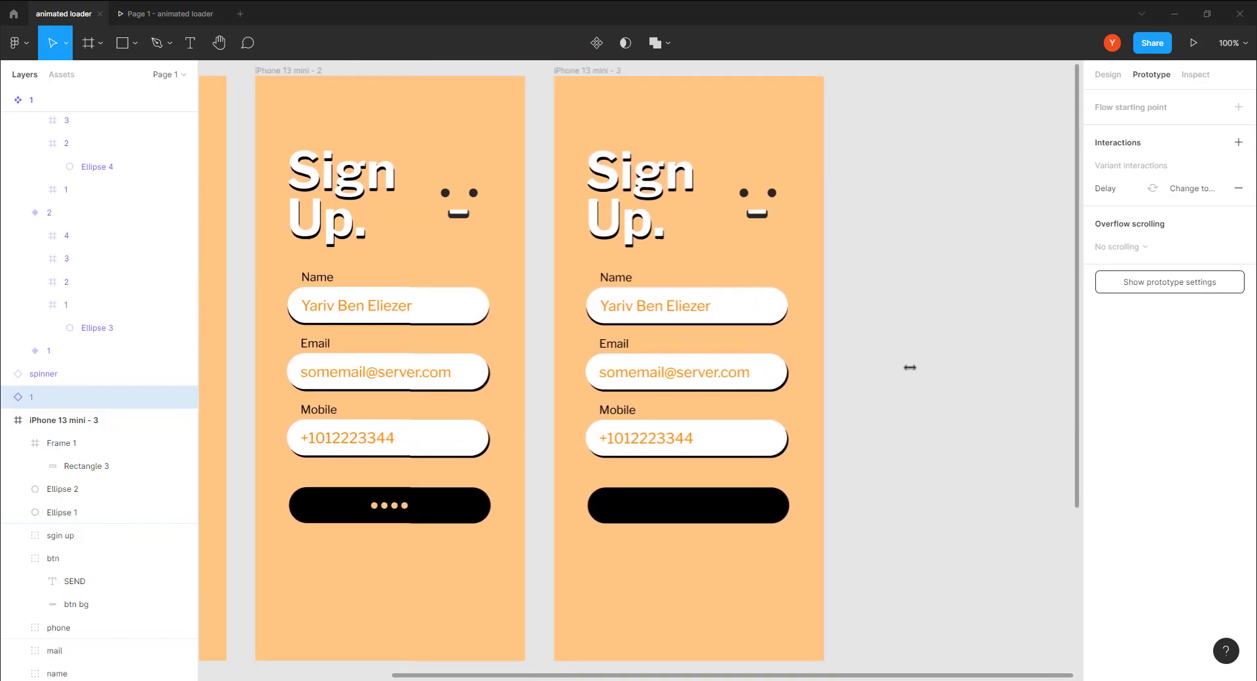
pyautogui.scroll(-1, 910, 368)
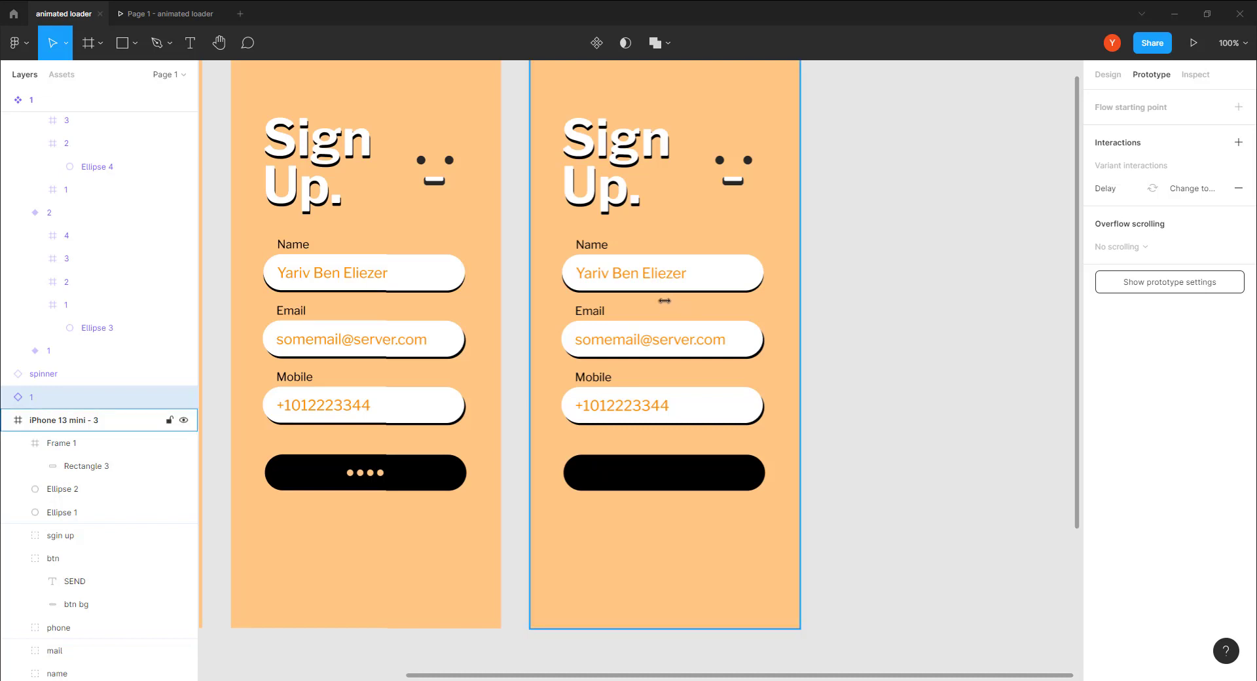
pyautogui.hotkey('ctrl', '=')
pyautogui.hotkey('ctrl', '-')
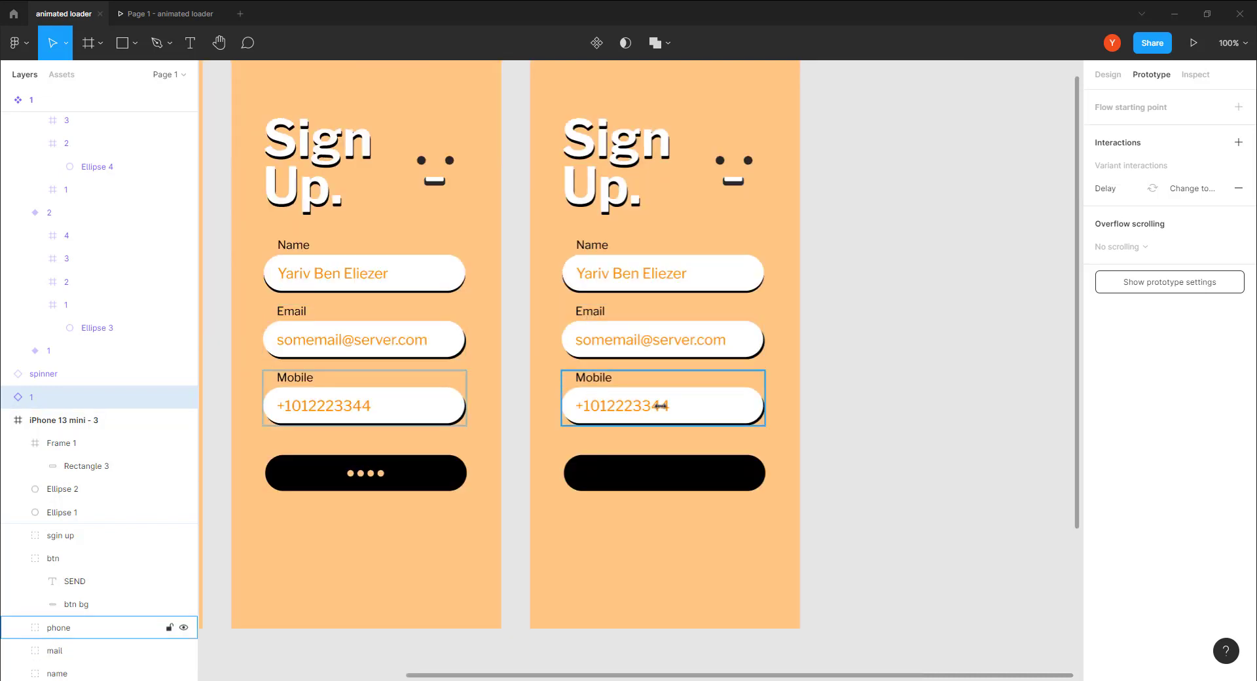
pyautogui.click(703, 406)
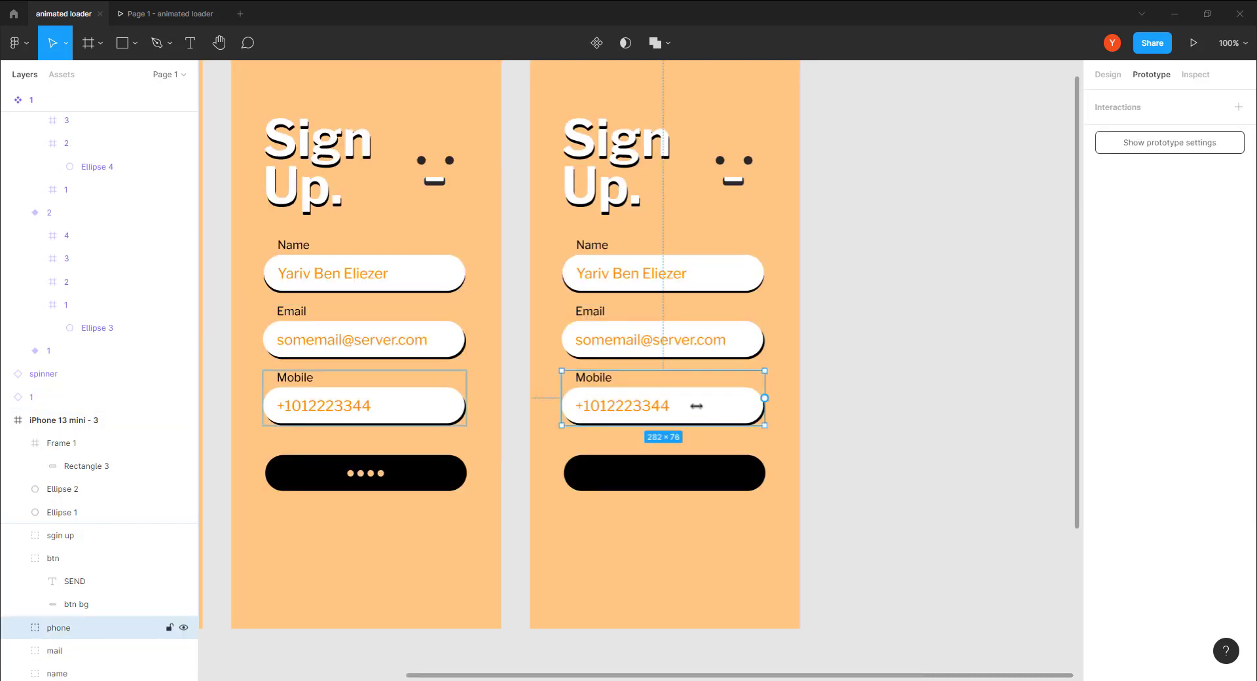
pyautogui.doubleClick(724, 410)
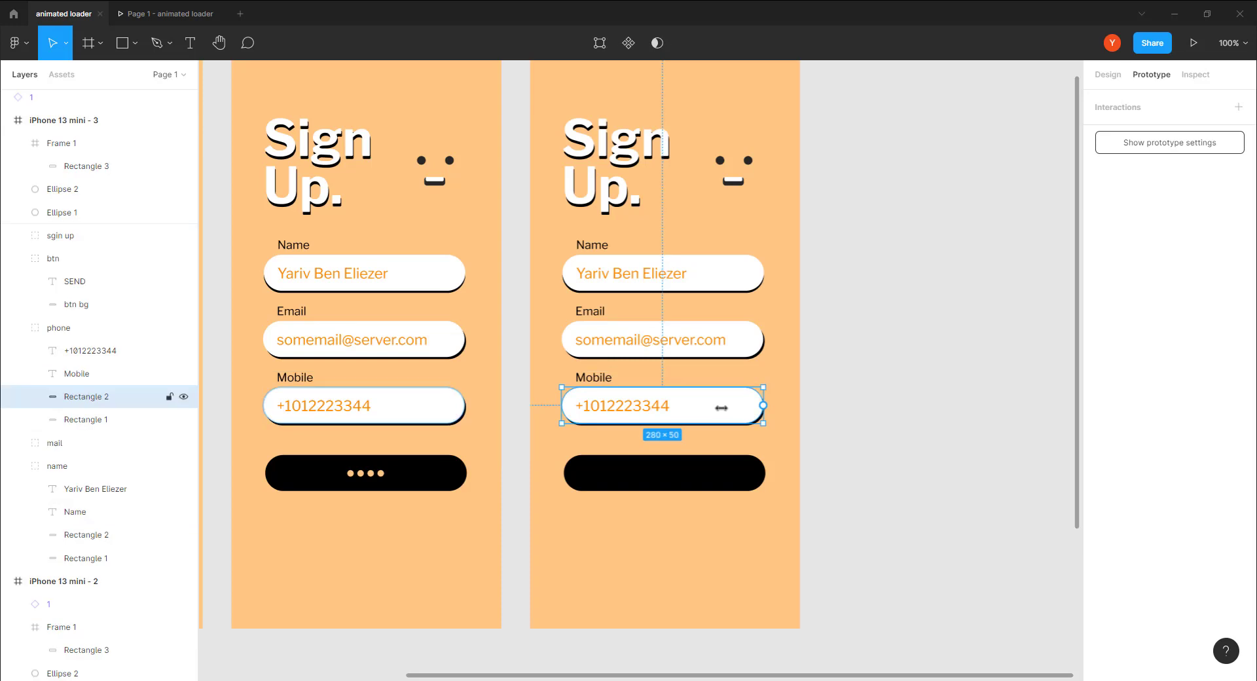
pyautogui.click(93, 420)
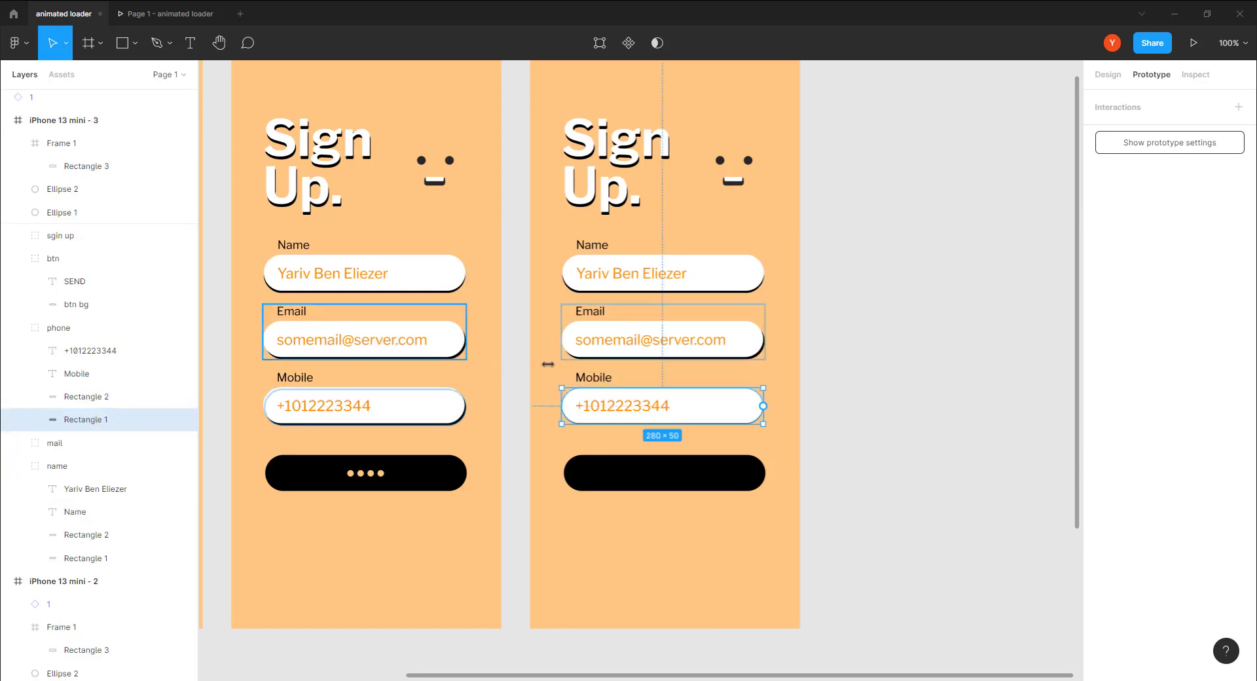
pyautogui.click(838, 375)
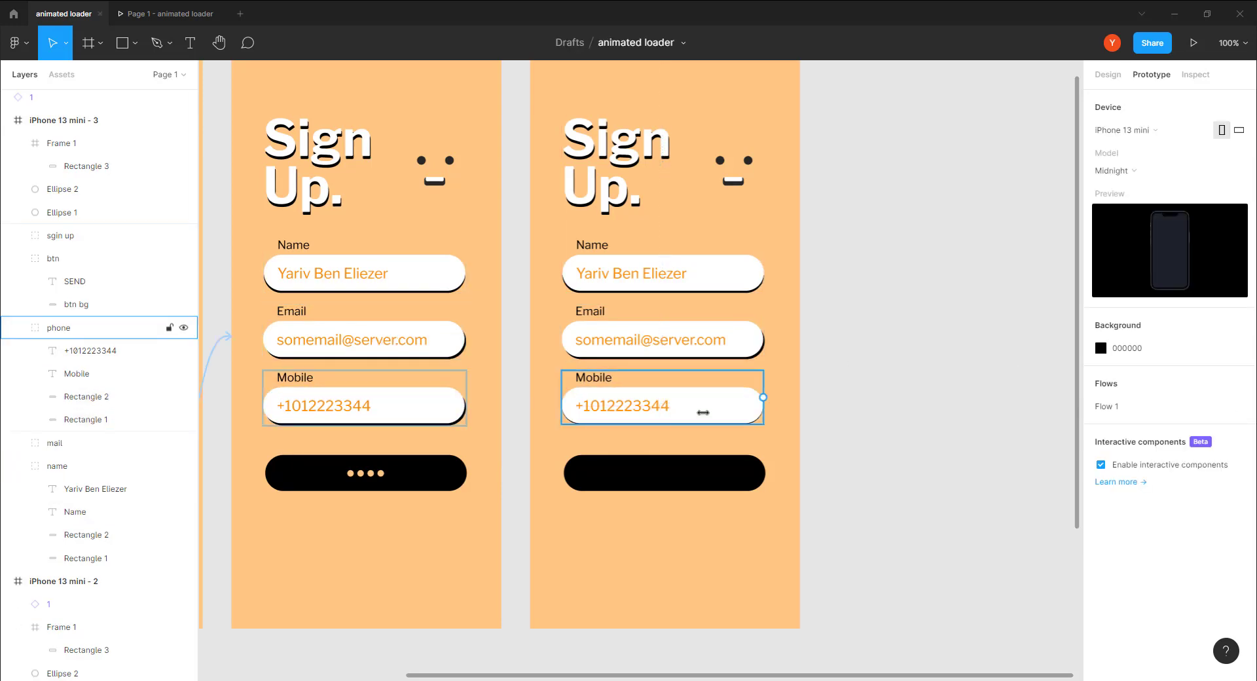
# Step: Move the third screen's Mobile label down into its white field, over the start of the phone number text
pyautogui.click(703, 412)
pyautogui.click(92, 420)
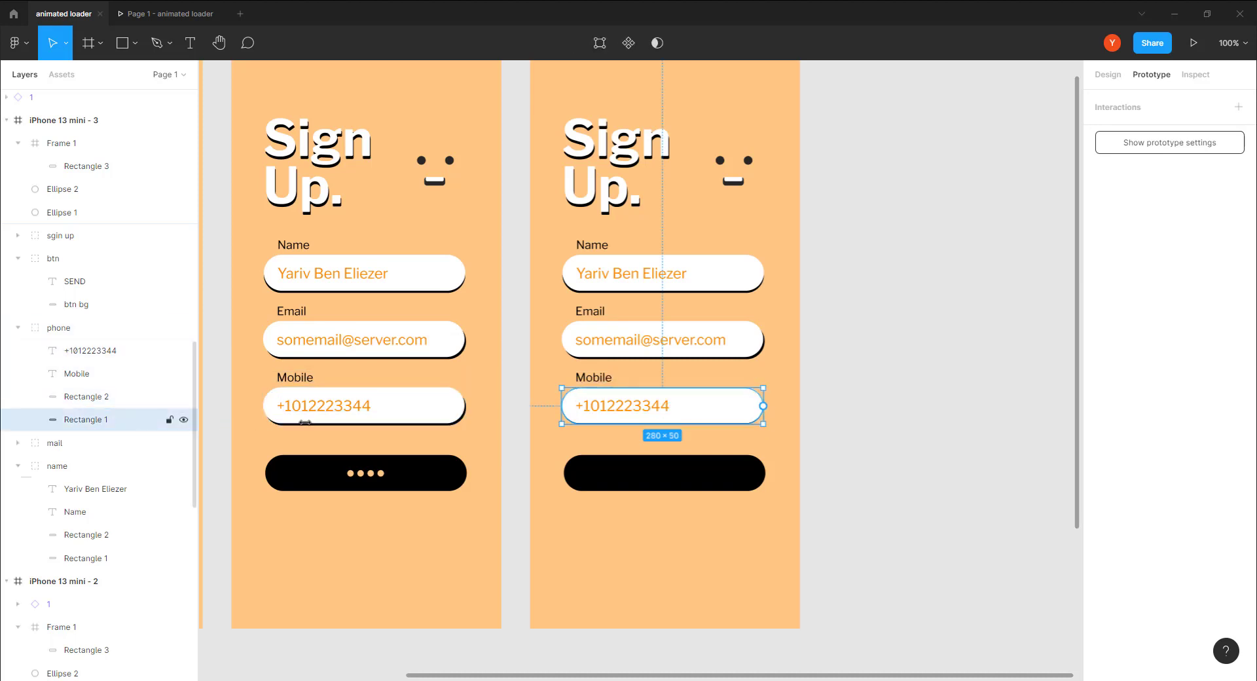
pyautogui.click(894, 391)
pyautogui.click(588, 379)
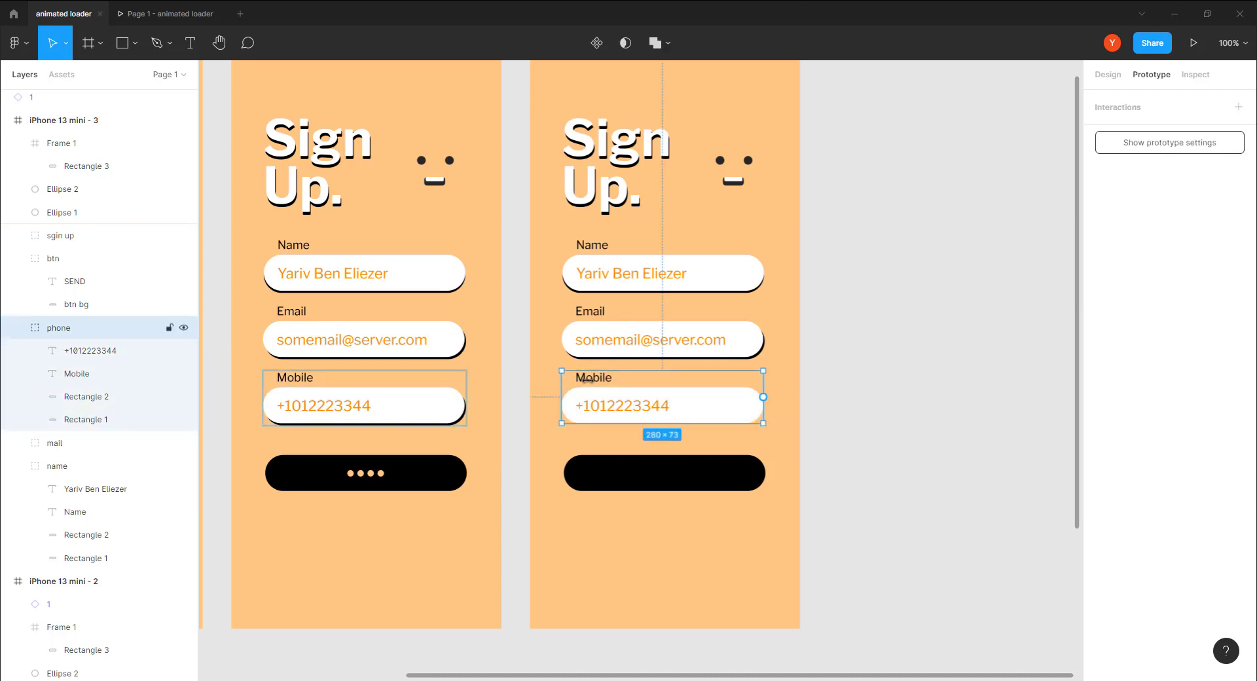
pyautogui.doubleClick(585, 378)
pyautogui.press('Down')
pyautogui.press('Down')
pyautogui.press('Down')
pyautogui.press('Down')
pyautogui.press('Down')
pyautogui.press('Down')
pyautogui.press('Down')
pyautogui.press('Down')
pyautogui.press('Down')
pyautogui.press('Down')
pyautogui.press('Down')
pyautogui.press('Down')
pyautogui.press('Down')
pyautogui.press('Down')
pyautogui.press('Down')
pyautogui.press('Down')
pyautogui.press('Down')
pyautogui.press('Down')
pyautogui.press('Down')
pyautogui.press('Down')
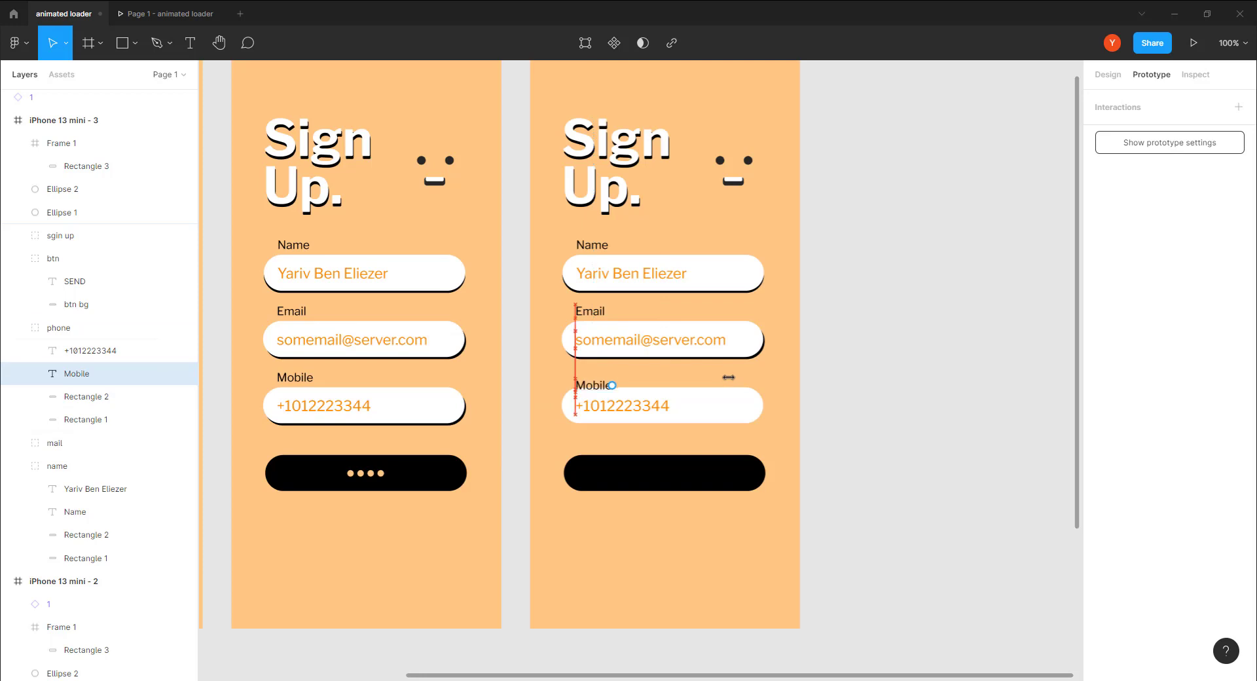
pyautogui.press('Down')
pyautogui.press('Down')
pyautogui.press('Down')
pyautogui.press('Down')
pyautogui.press('Down')
pyautogui.press('Down')
pyautogui.press('Down')
pyautogui.press('Down')
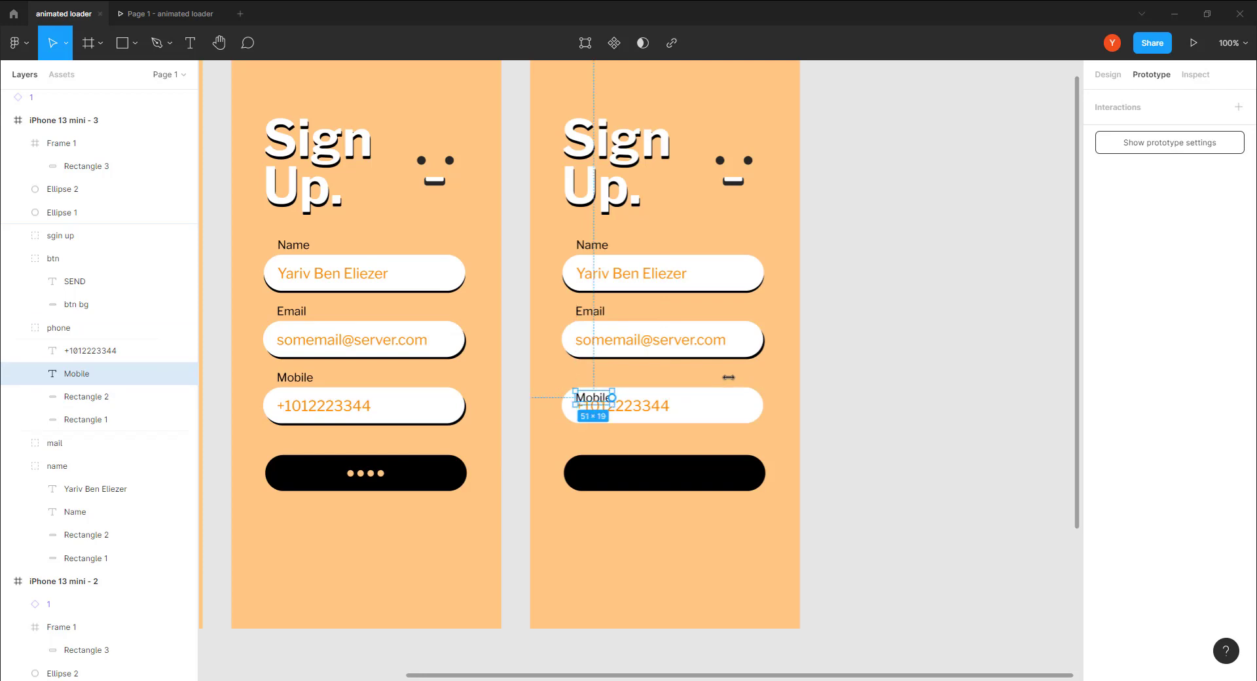
# Step: Align the black shadow rectangle of the third screen's Email field directly behind its white rectangle
pyautogui.doubleClick(744, 345)
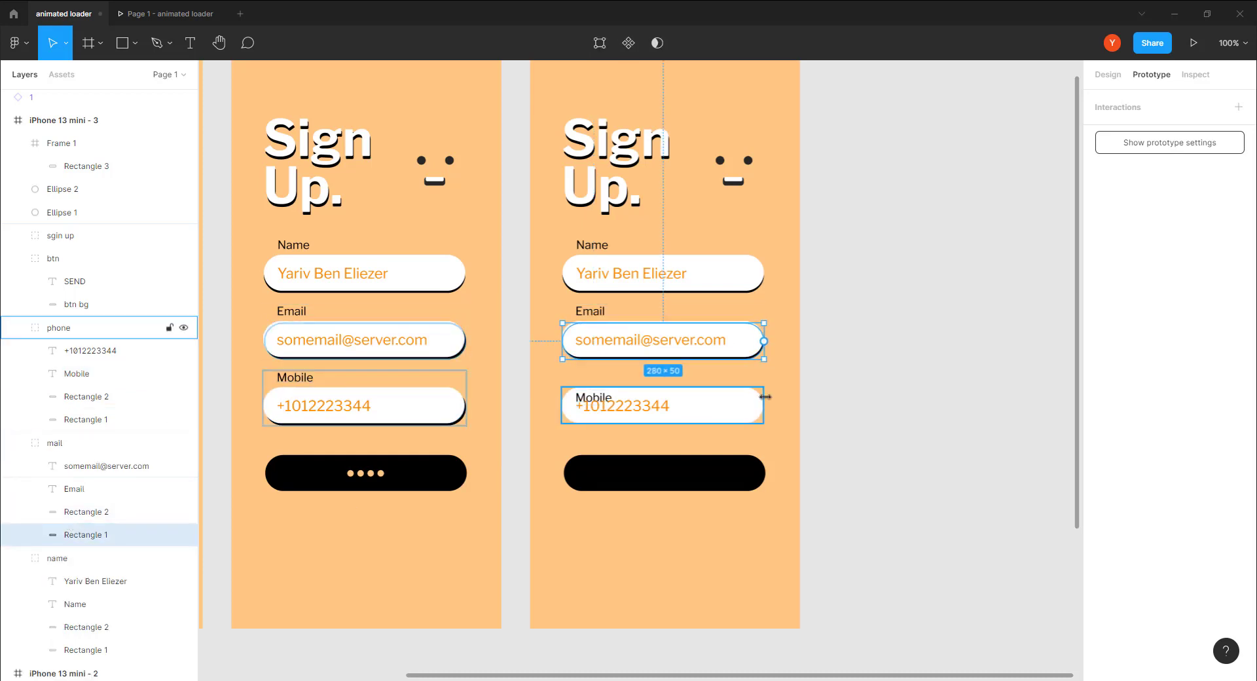
pyautogui.press('Left')
pyautogui.press('Up')
pyautogui.press('Up')
pyautogui.press('Up')
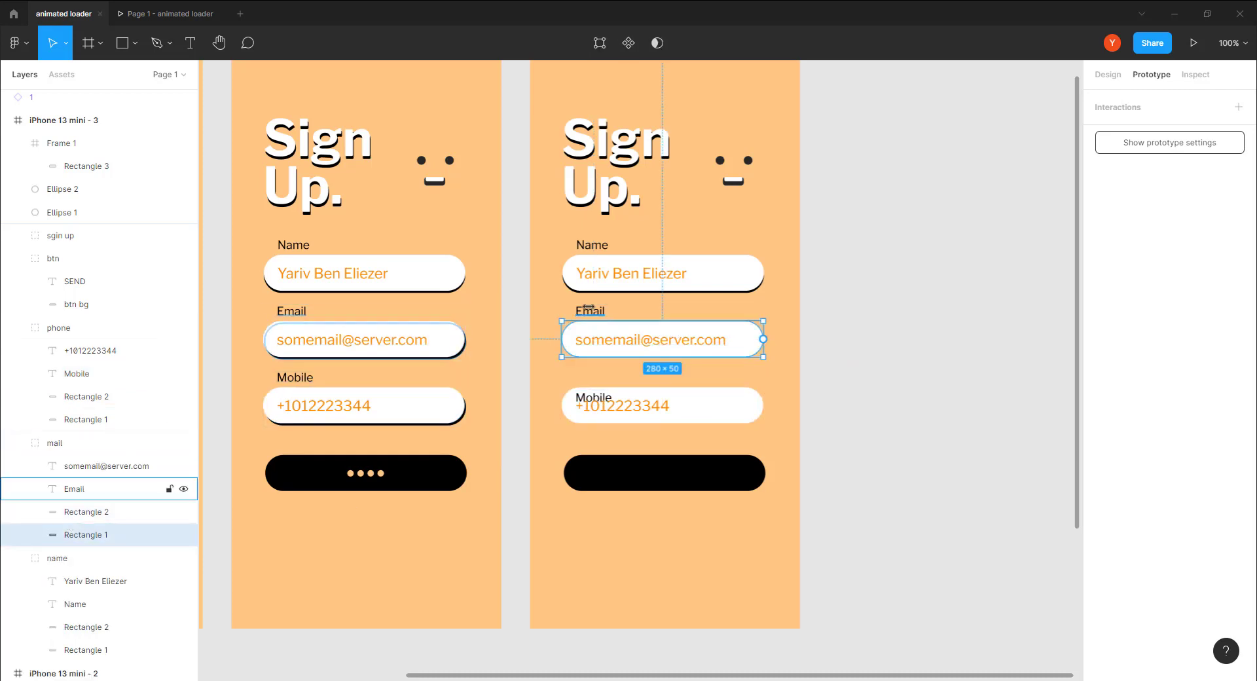
# Step: Move the third screen's Email label down inside its white field, overlapping the top of the address text
pyautogui.click(589, 308)
pyautogui.press('Down')
pyautogui.press('Down')
pyautogui.press('Down')
pyautogui.press('Down')
pyautogui.press('Down')
pyautogui.press('Down')
pyautogui.press('Down')
pyautogui.press('Down')
pyautogui.press('Down')
pyautogui.press('Down')
pyautogui.press('Down')
pyautogui.press('Down')
pyautogui.press('Down')
pyautogui.press('Down')
pyautogui.press('Down')
pyautogui.press('Down')
pyautogui.press('Down')
pyautogui.press('Down')
pyautogui.press('Down')
pyautogui.press('Down')
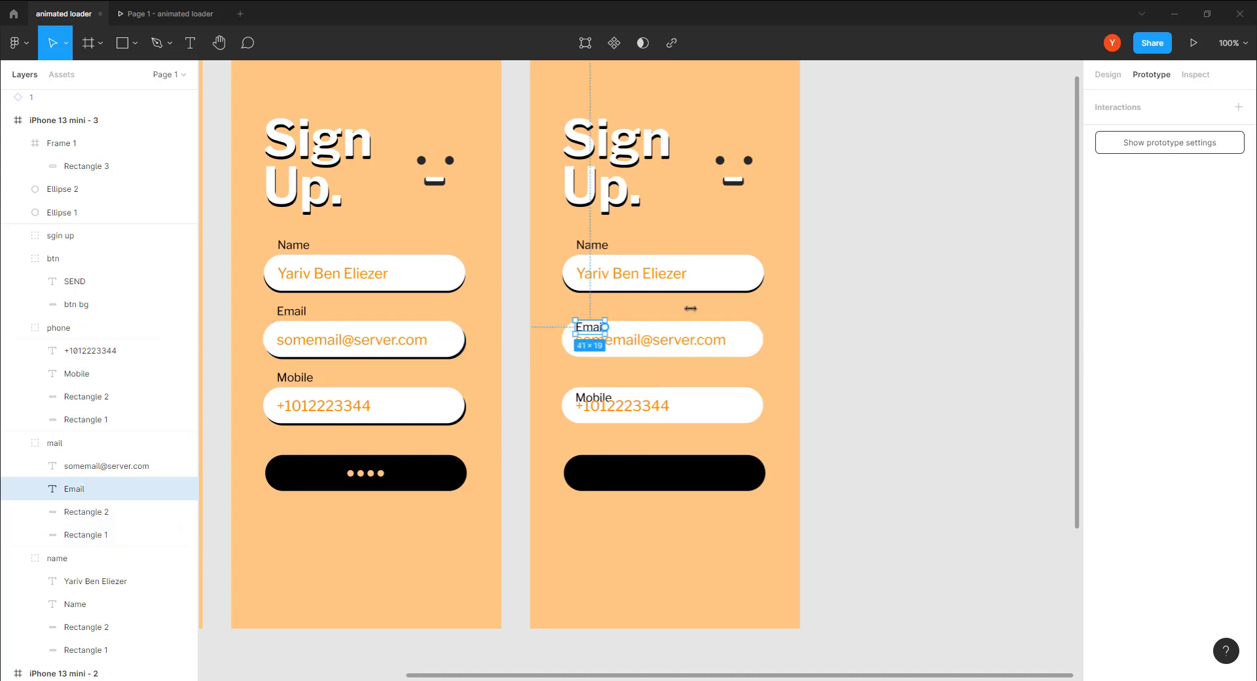
pyautogui.press('Down')
pyautogui.press('Down')
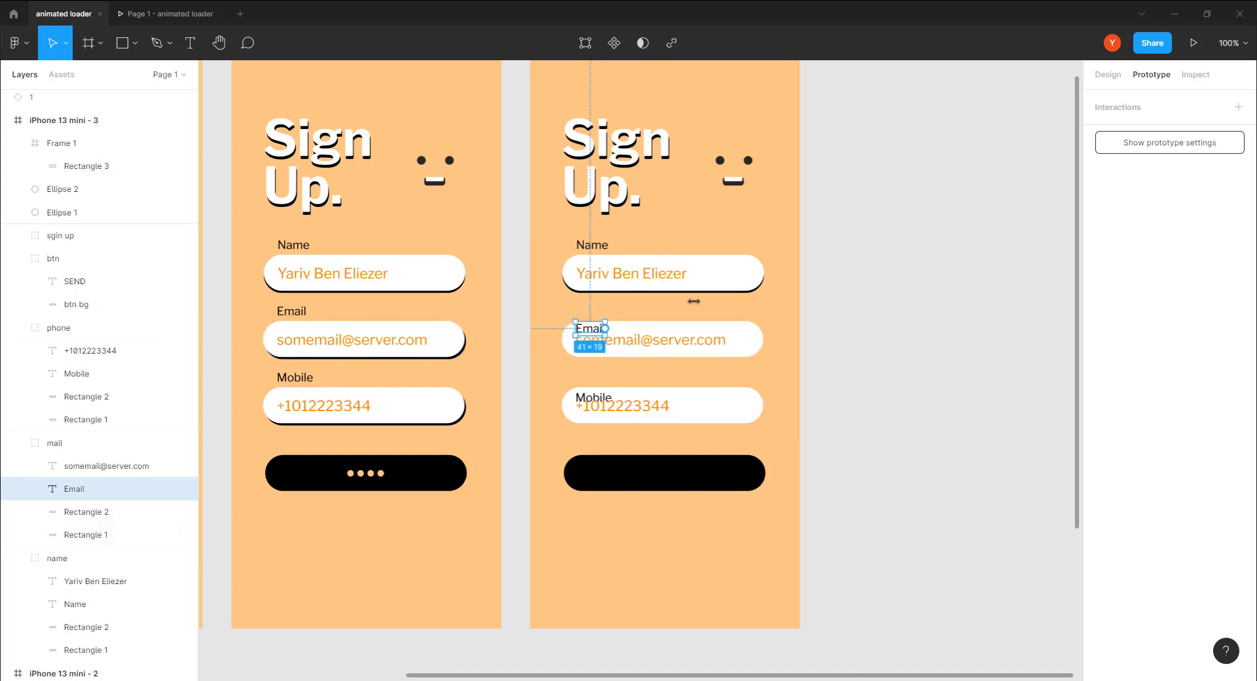
# Step: Shift the black shadow rectangle of the third screen's Name field up and sideways behind its white rectangle
pyautogui.click(760, 282)
pyautogui.click(86, 650)
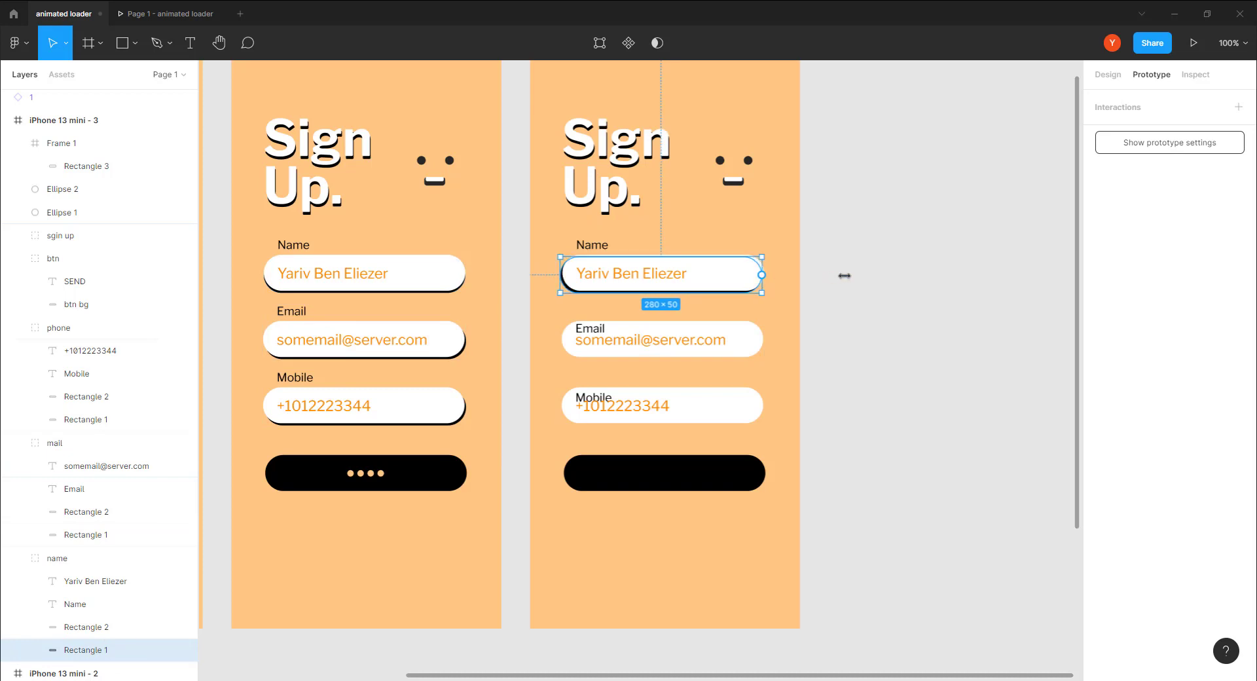
pyautogui.press('Left')
pyautogui.press('Up')
pyautogui.press('Up')
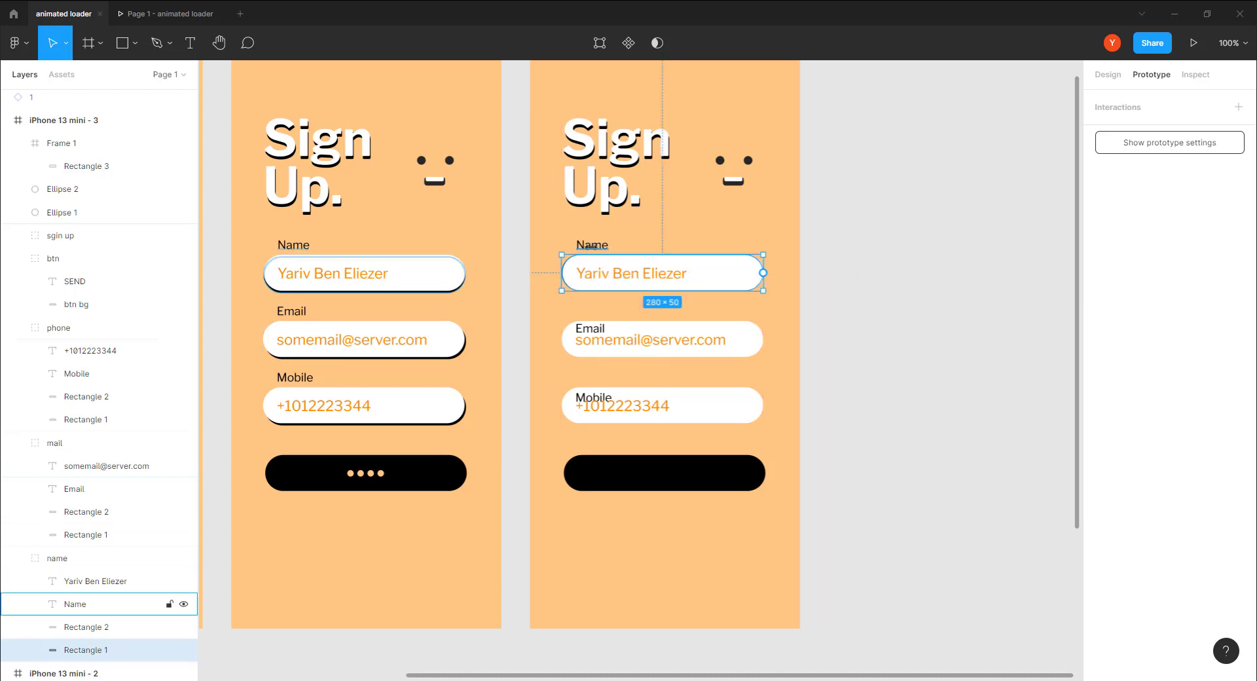
# Step: Move the third screen's Name label down inside its white field, overlapping the top of the name text
pyautogui.click(593, 245)
pyautogui.press('Down')
pyautogui.press('Down')
pyautogui.press('Down')
pyautogui.press('Down')
pyautogui.press('Down')
pyautogui.press('Down')
pyautogui.press('Down')
pyautogui.press('Down')
pyautogui.press('Down')
pyautogui.press('Down')
pyautogui.press('Down')
pyautogui.press('Down')
pyautogui.press('Down')
pyautogui.press('Down')
pyautogui.press('Down')
pyautogui.press('Down')
pyautogui.press('Down')
pyautogui.press('Down')
pyautogui.press('Down')
pyautogui.press('Down')
pyautogui.press('Down')
pyautogui.press('Down')
pyautogui.press('Down')
pyautogui.press('Down')
pyautogui.press('Down')
pyautogui.press('Down')
pyautogui.press('Down')
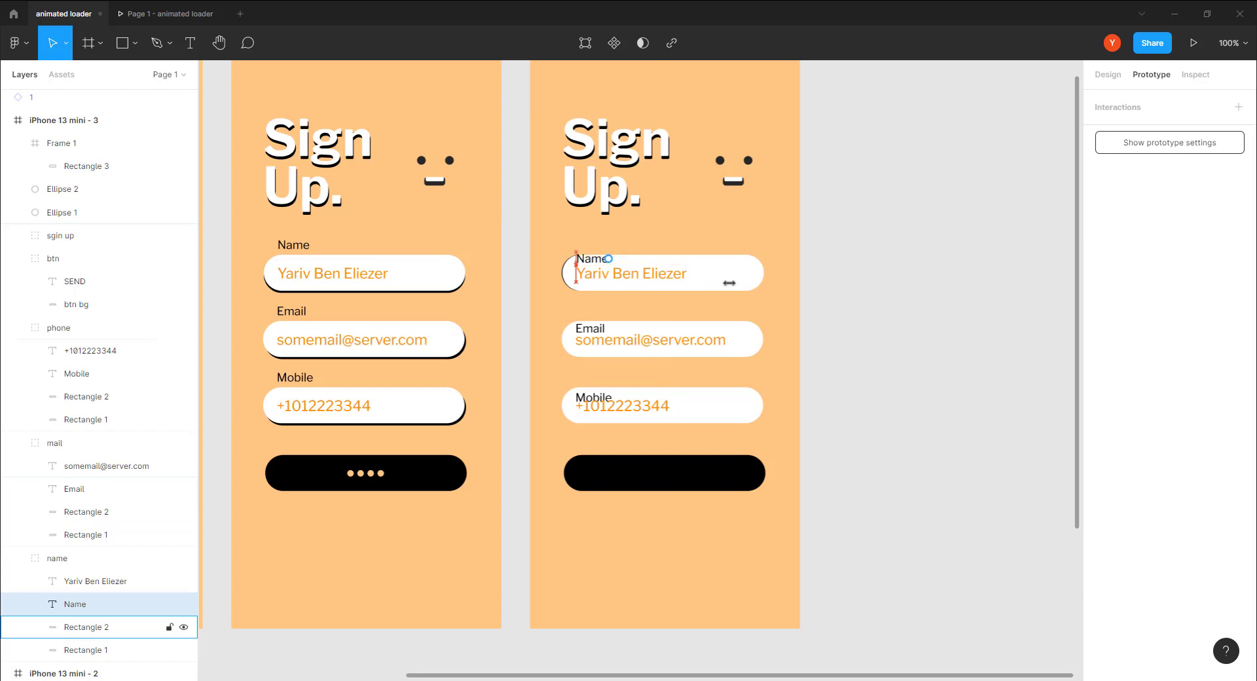
pyautogui.click(753, 541)
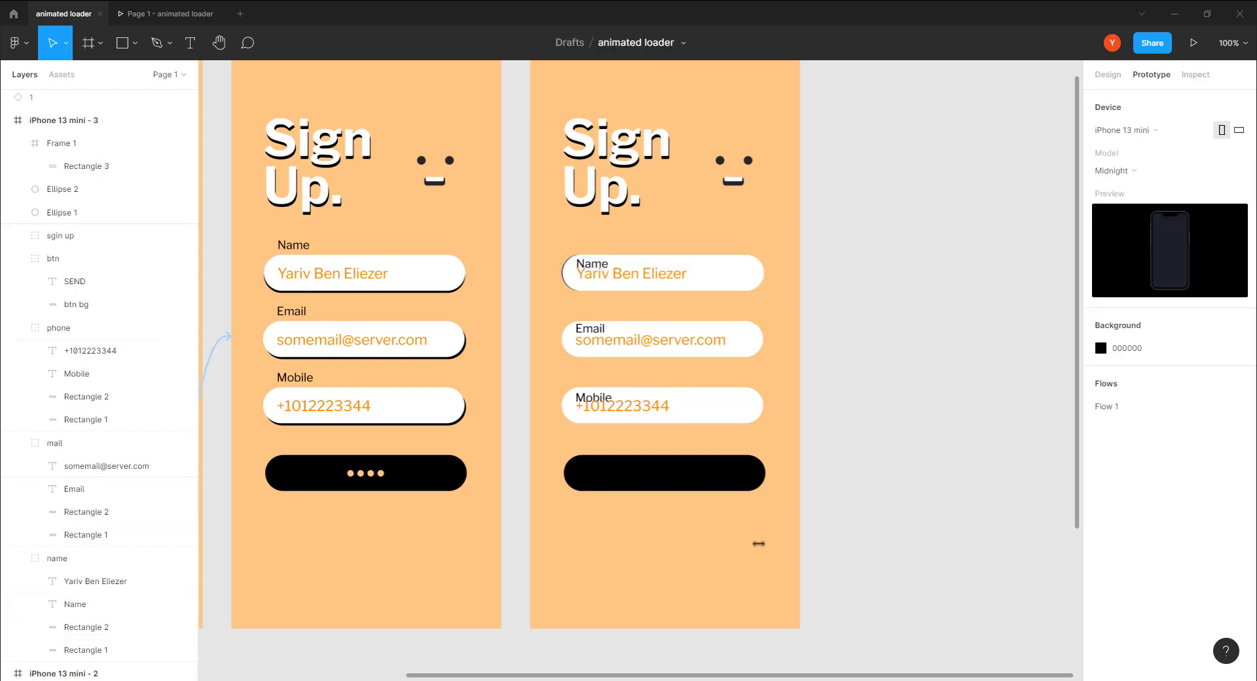
# Step: Collapse the Frame 1, btn, phone, mail and name layers of the iPhone 13 mini - 3 frame
pyautogui.click(654, 470)
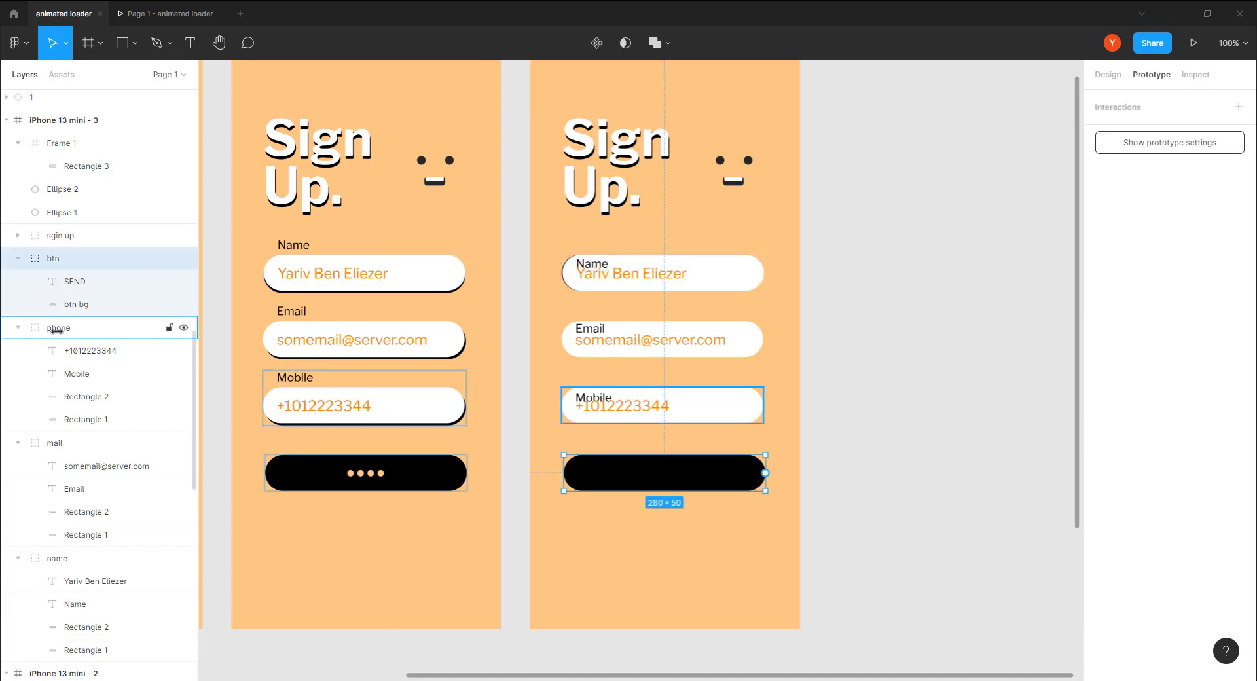
pyautogui.scroll(4, 16, 283)
pyautogui.click(17, 275)
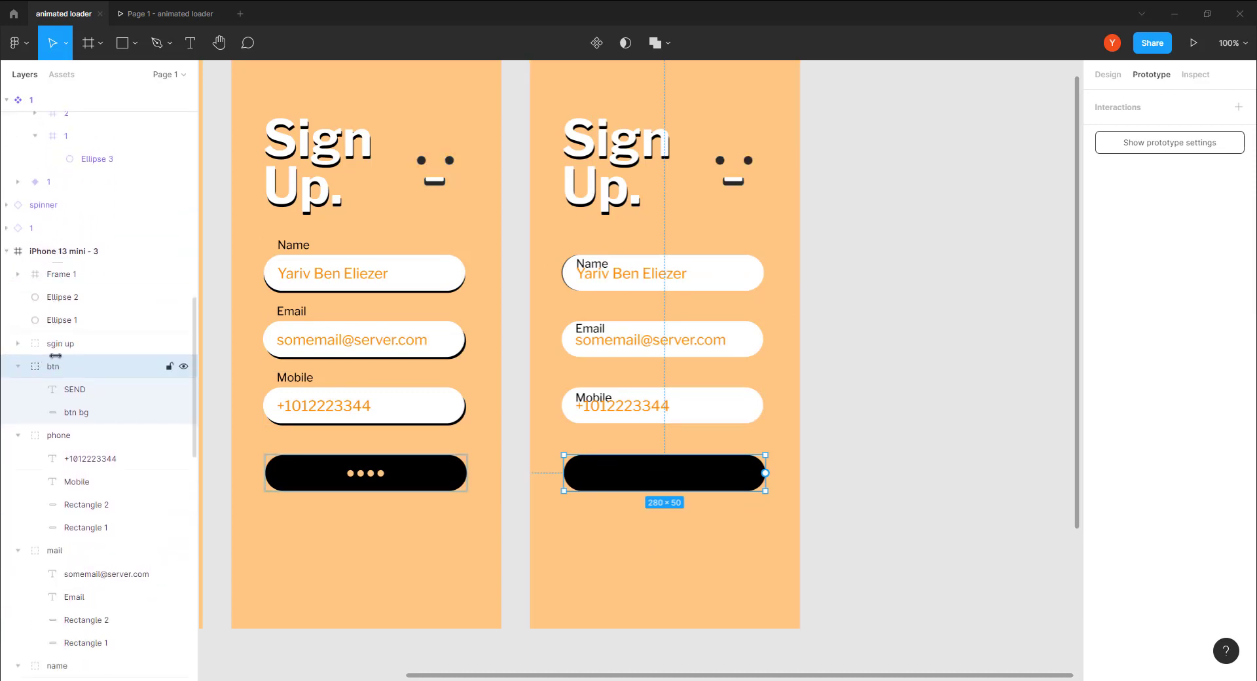
pyautogui.click(632, 275)
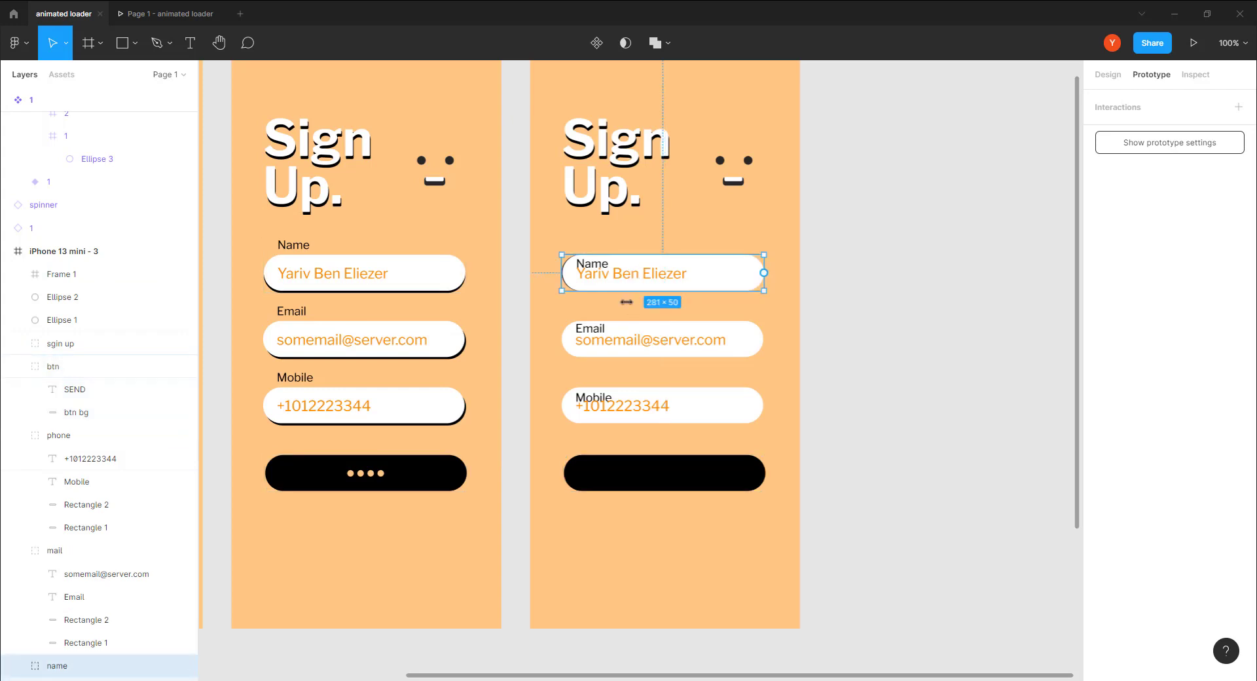
pyautogui.scroll(-5, 65, 432)
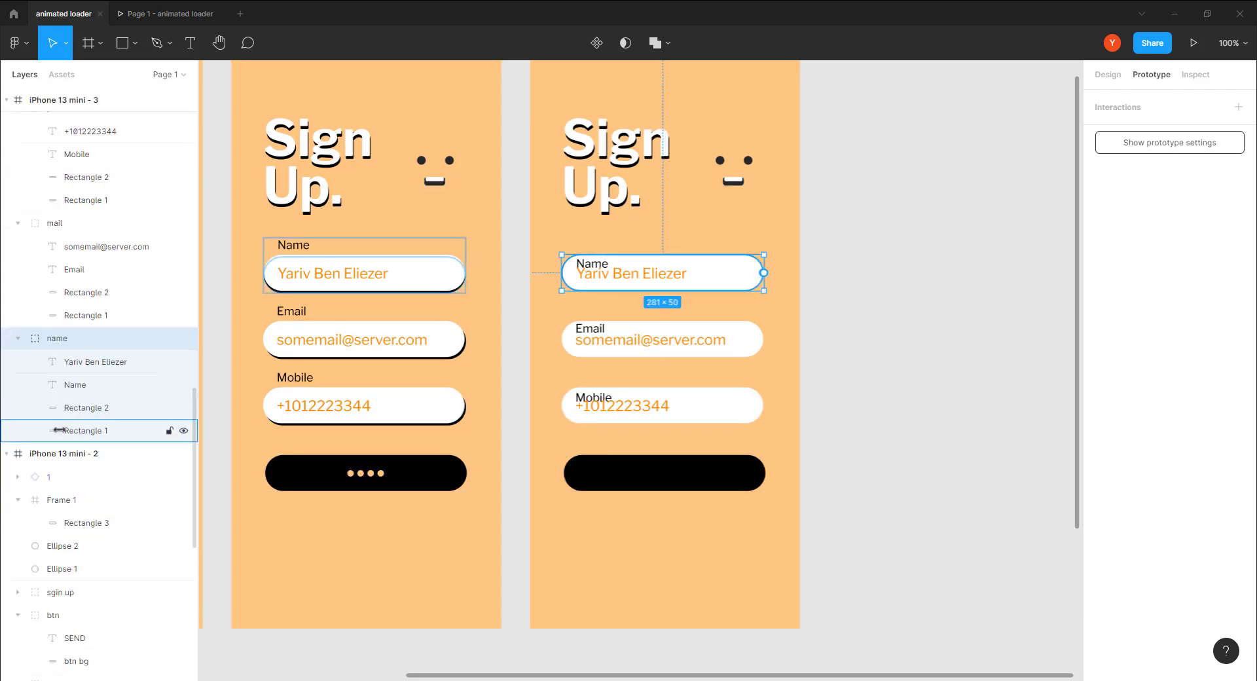
pyautogui.scroll(2, 59, 430)
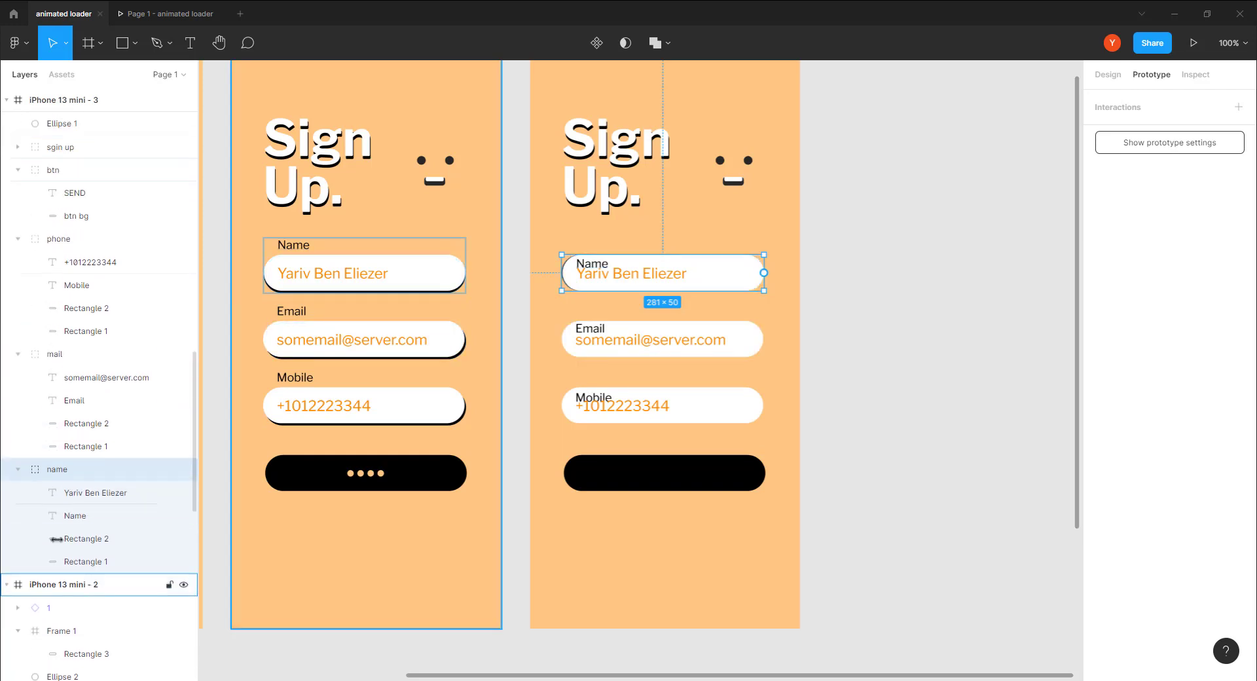
pyautogui.click(17, 470)
pyautogui.click(18, 354)
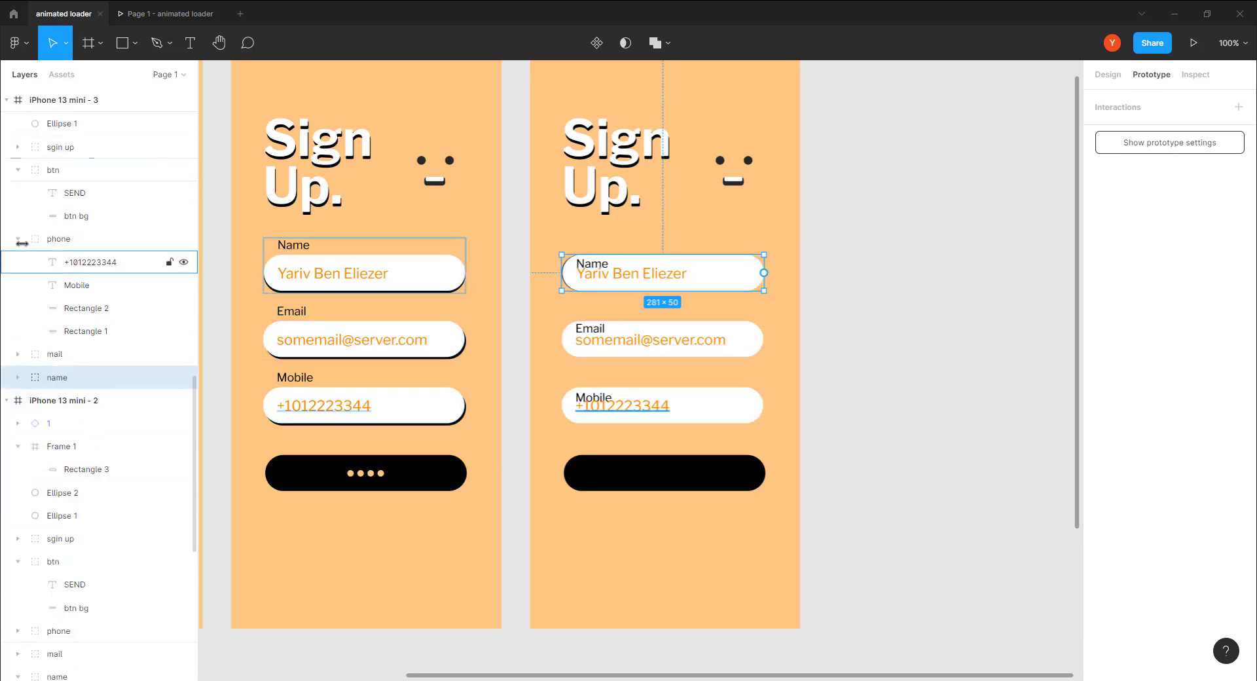
pyautogui.click(18, 238)
pyautogui.click(17, 170)
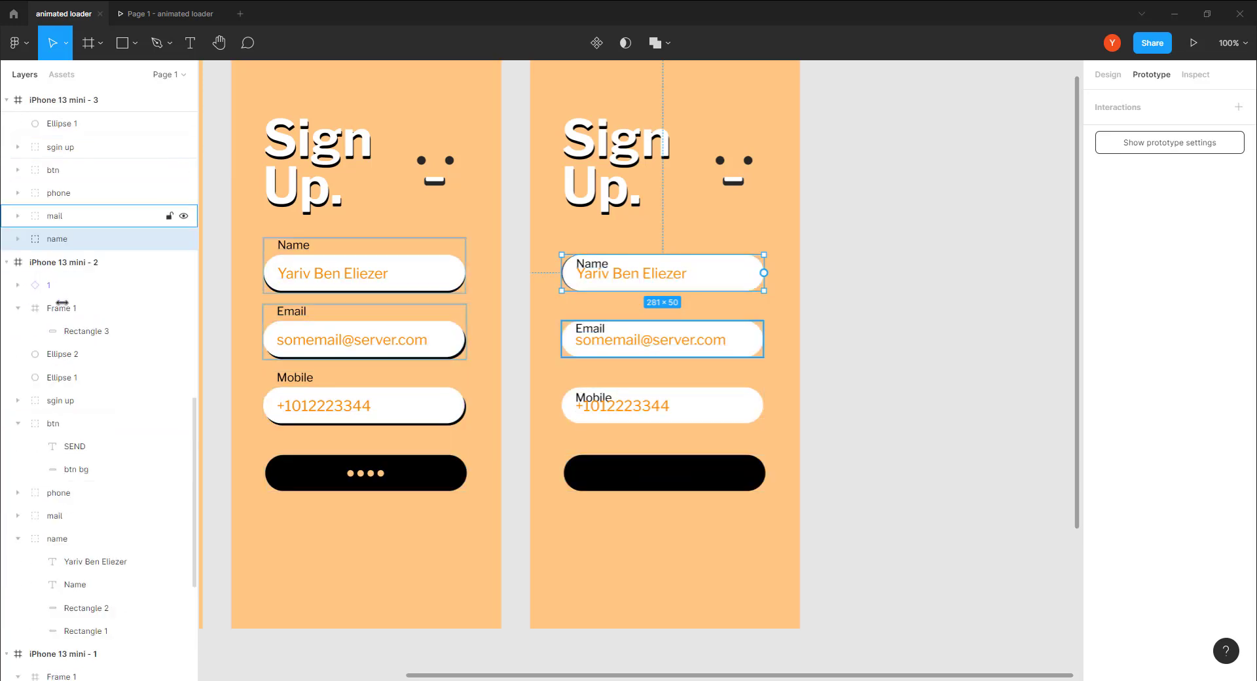
pyautogui.scroll(2, 91, 318)
pyautogui.scroll(2, 93, 317)
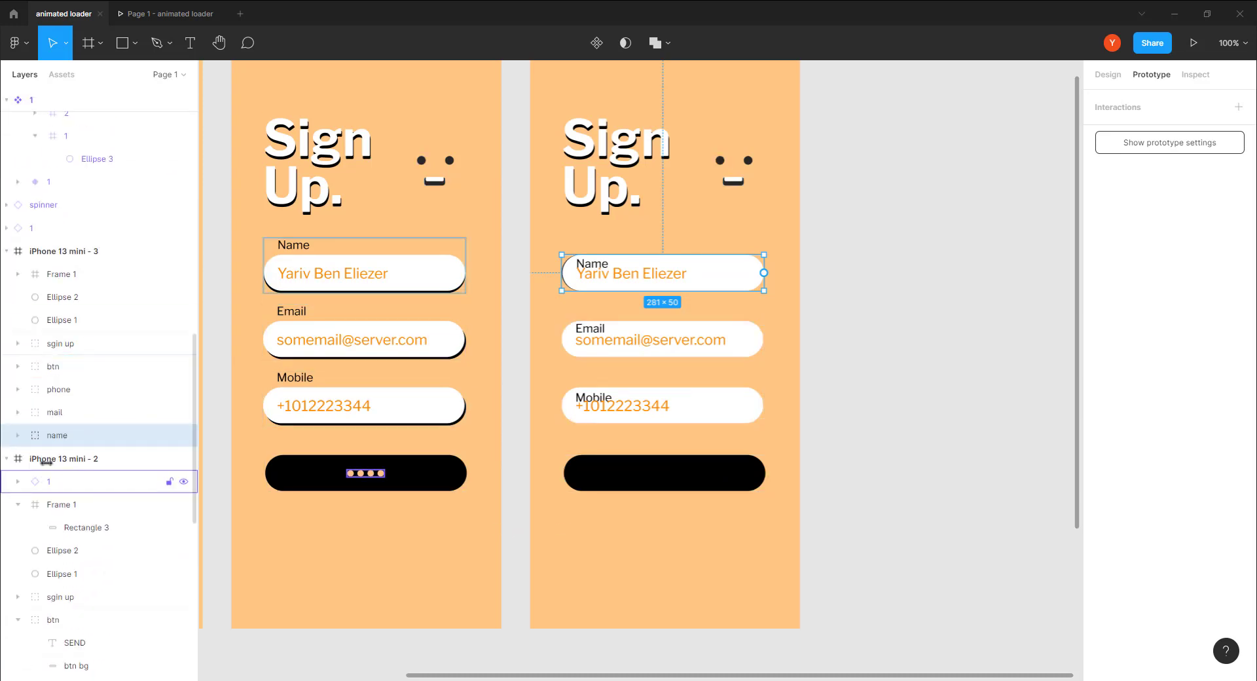
# Step: Nudge Rectangle 1 of the third screen's name group so no black edge sticks out behind the white rectangle
pyautogui.doubleClick(694, 277)
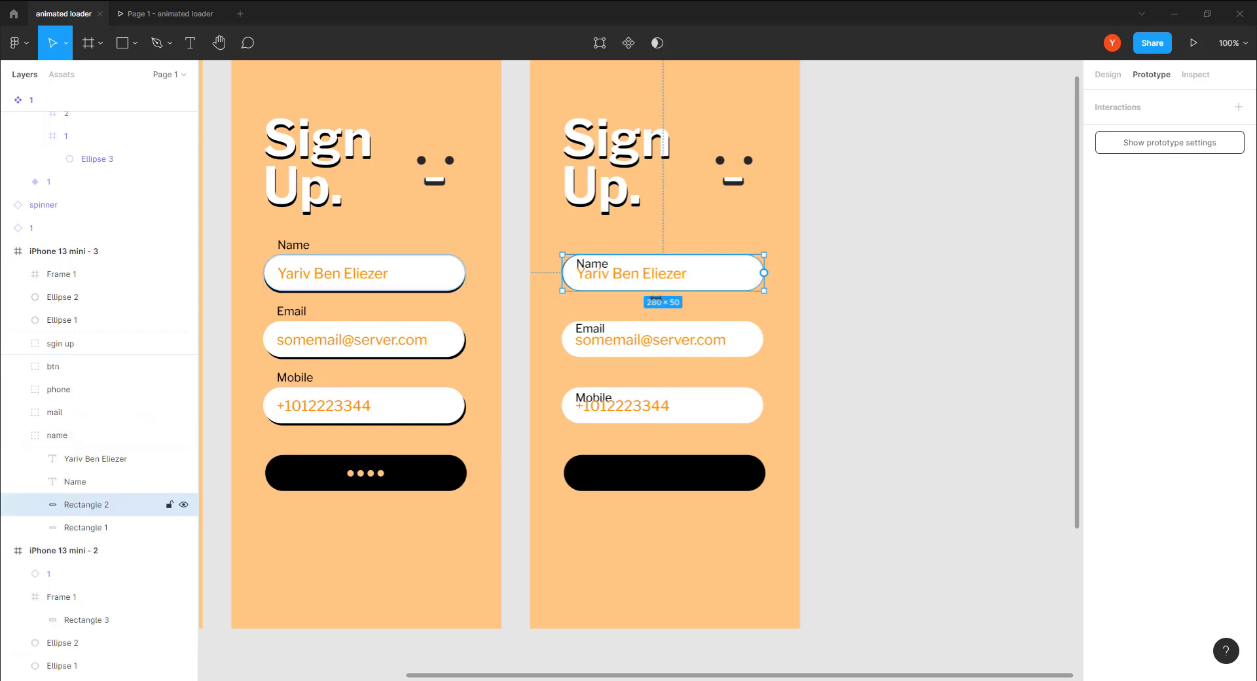
pyautogui.click(92, 529)
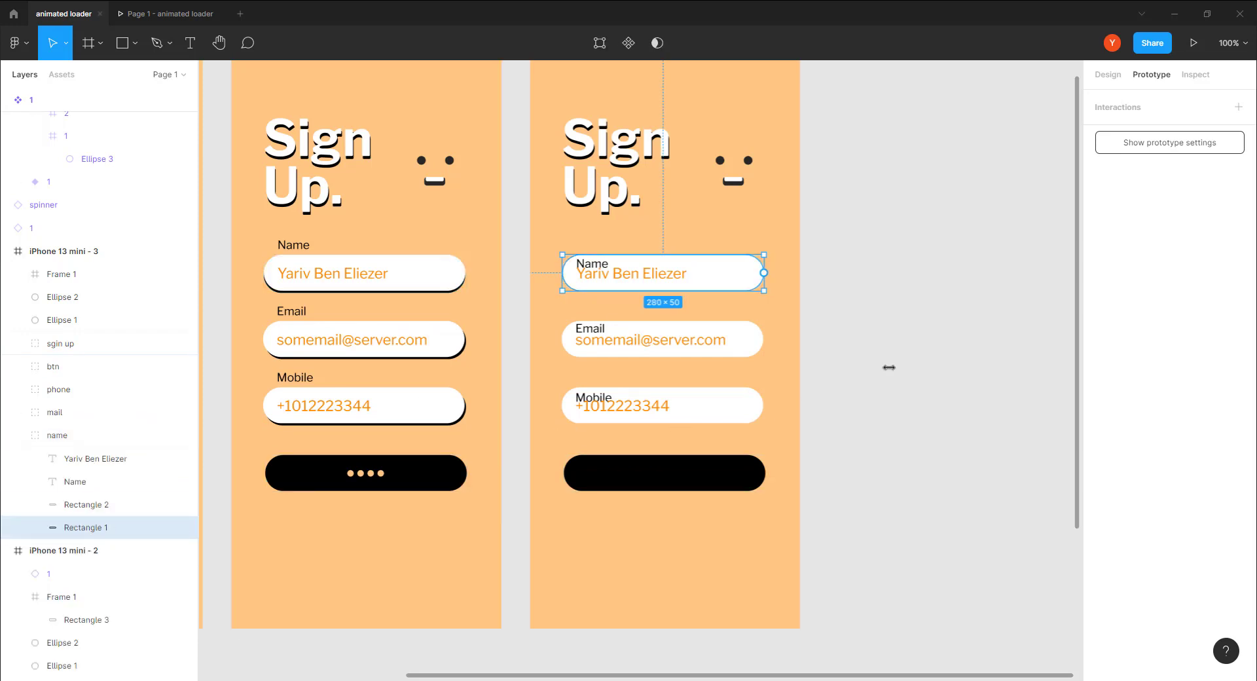
pyautogui.click(949, 460)
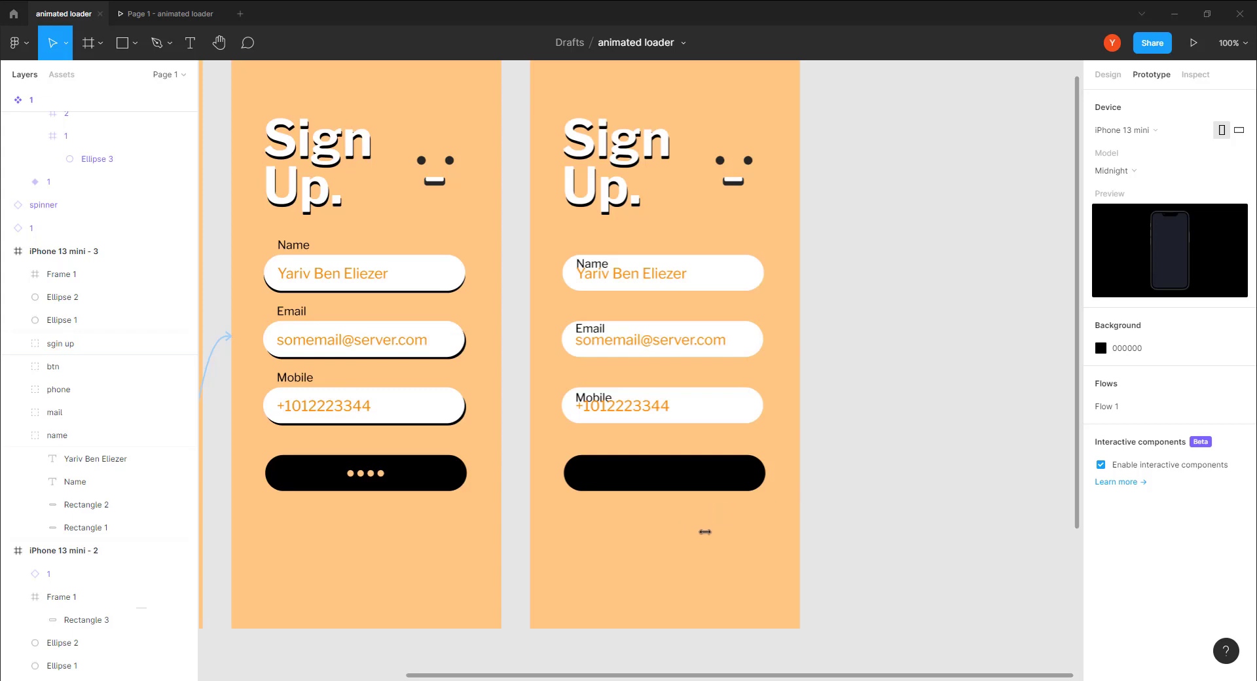
# Step: Try to align the btn, phone, mail and name groups on their vertical centers, and undo the alignment
pyautogui.moveTo(723, 519); pyautogui.dragTo(642, 259)
pyautogui.click(1105, 74)
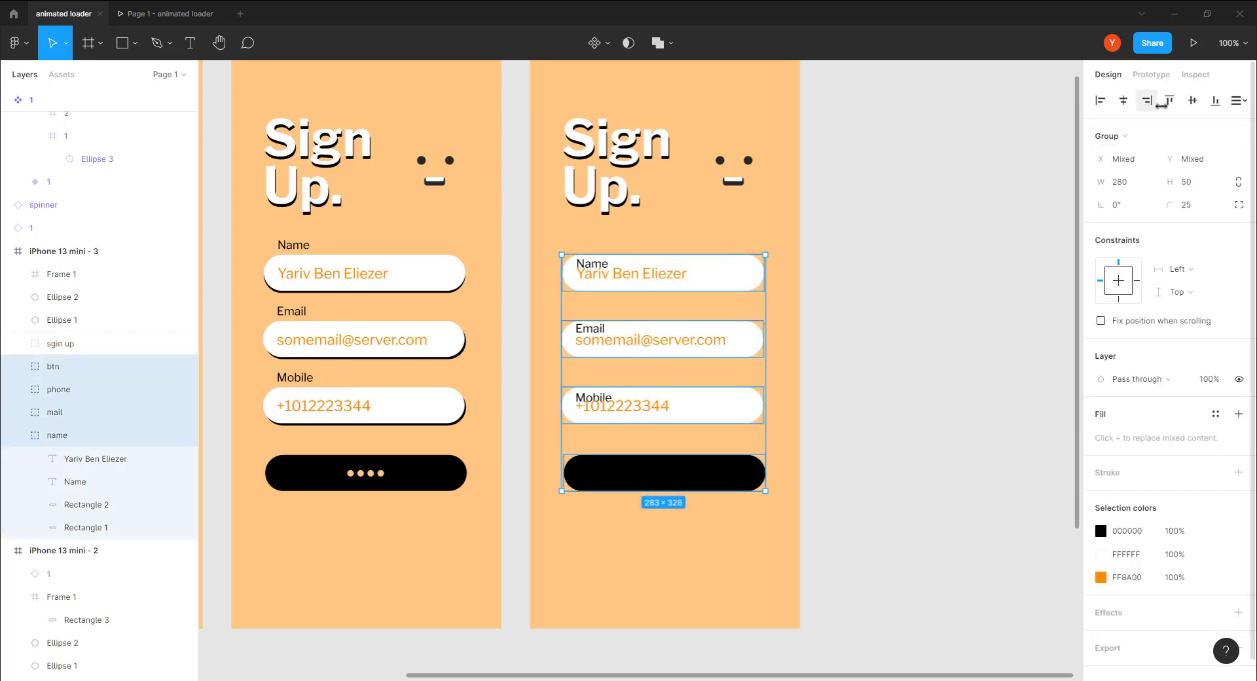
pyautogui.click(1192, 100)
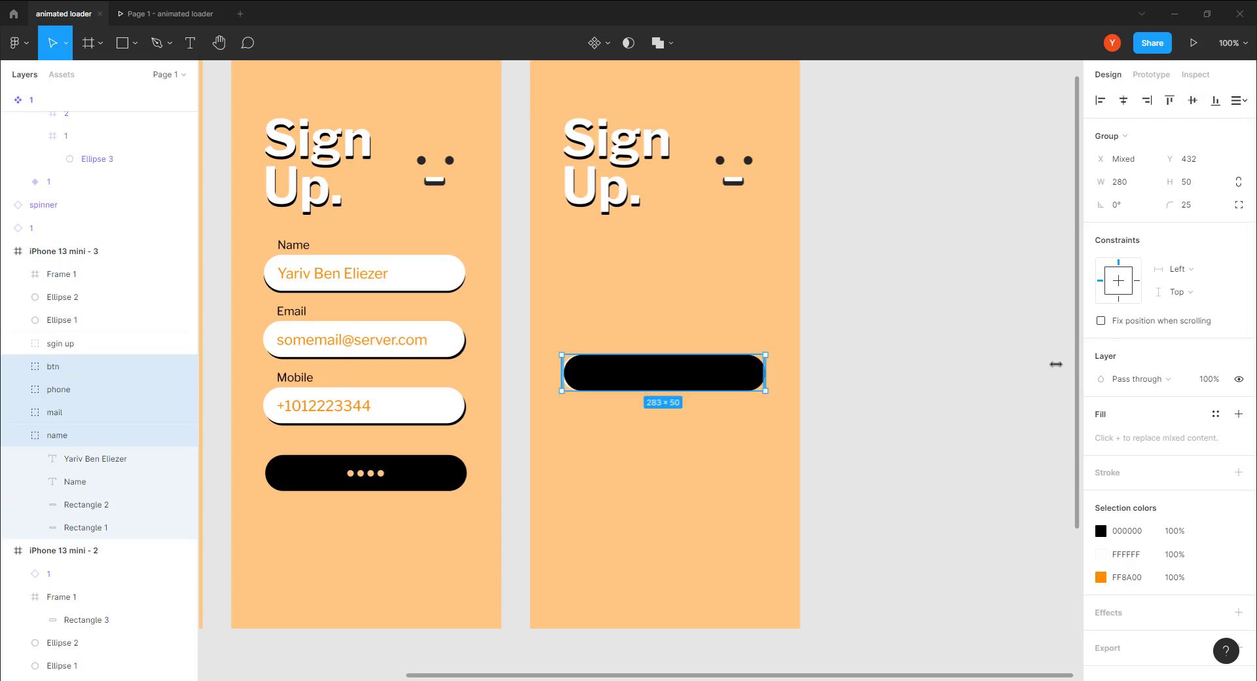
pyautogui.hotkey('ctrl', 'z')
# Step: Nudge the phone, mail and name groups 2 px right to line them up with the black button
pyautogui.hotkey('ctrl', '+')
pyautogui.scroll(-2, 751, 245)
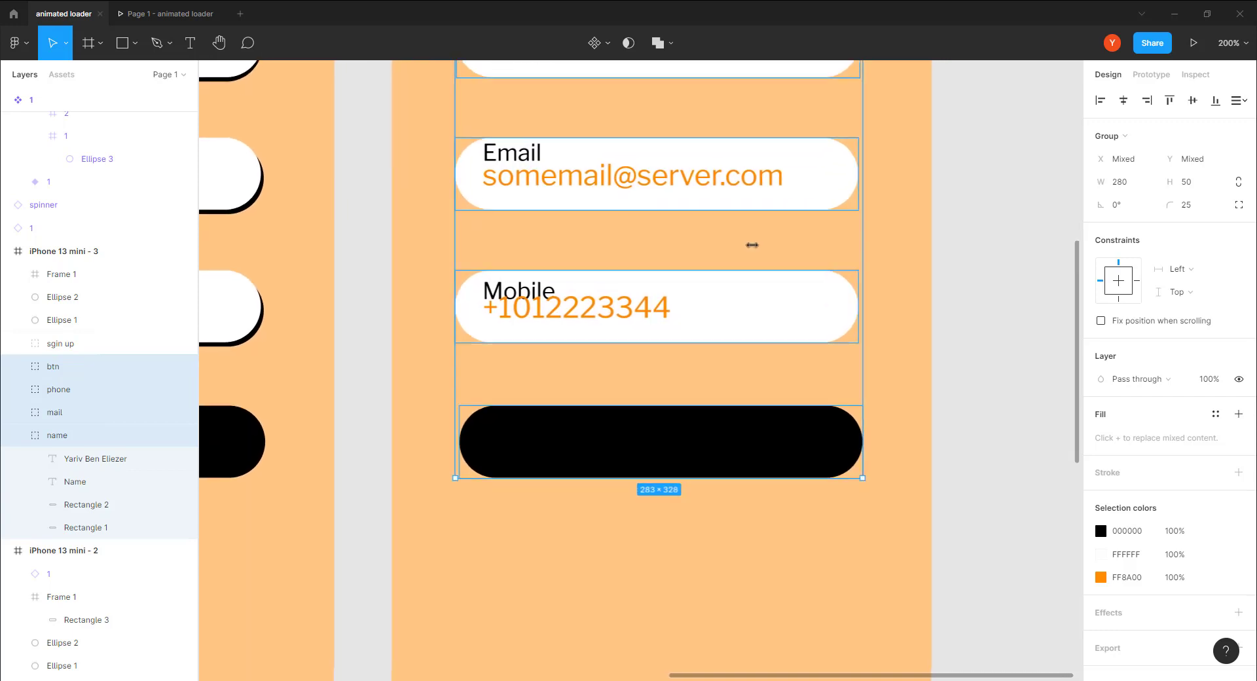
pyautogui.scroll(-1, 752, 245)
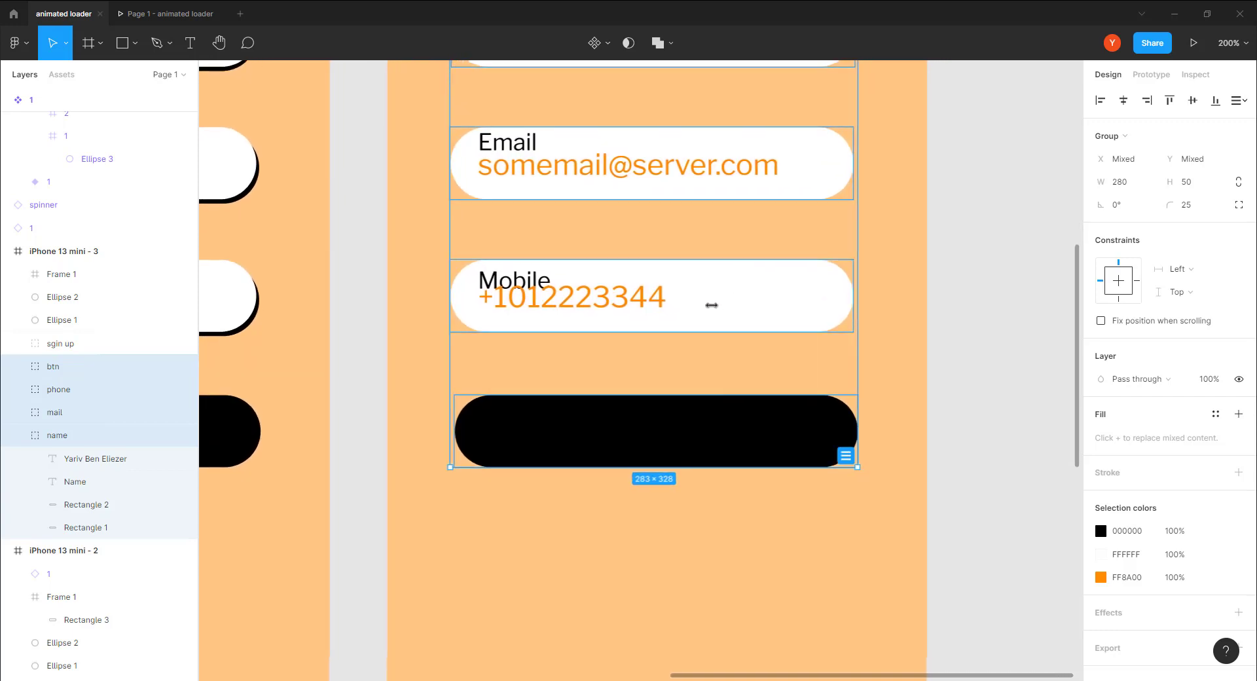
pyautogui.scroll(3, 701, 308)
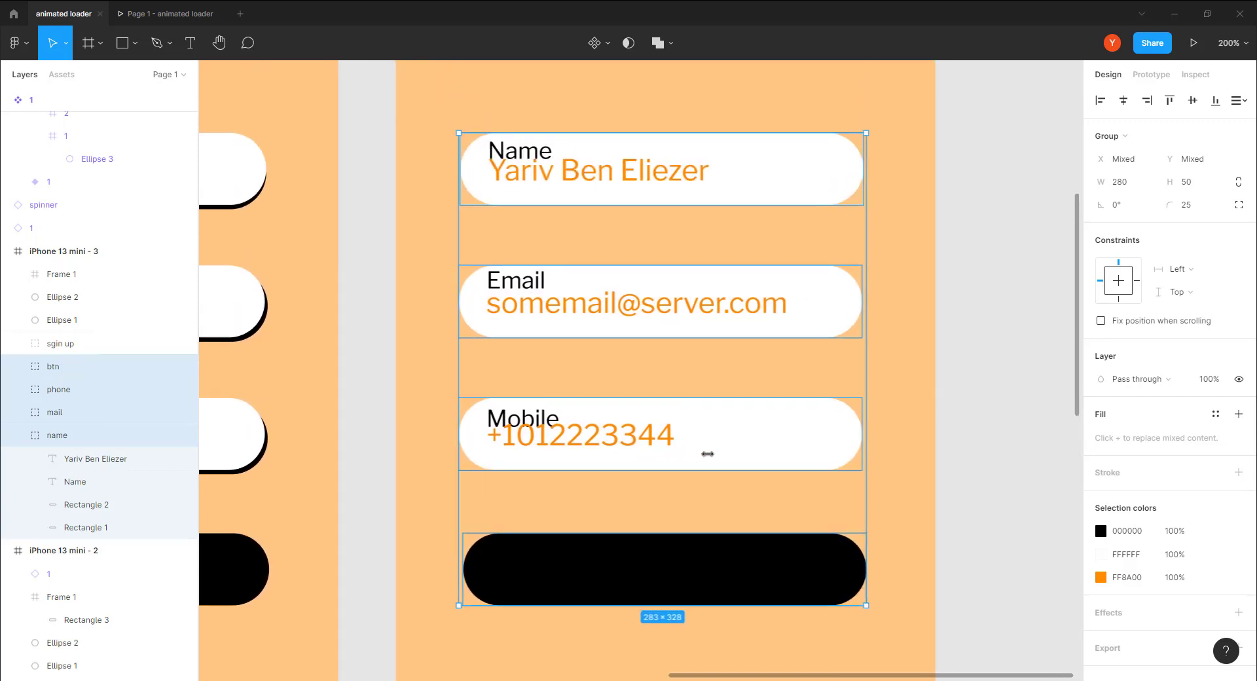
pyautogui.click(731, 426)
pyautogui.keyDown('shift'); pyautogui.click(742, 316); pyautogui.keyUp('shift')
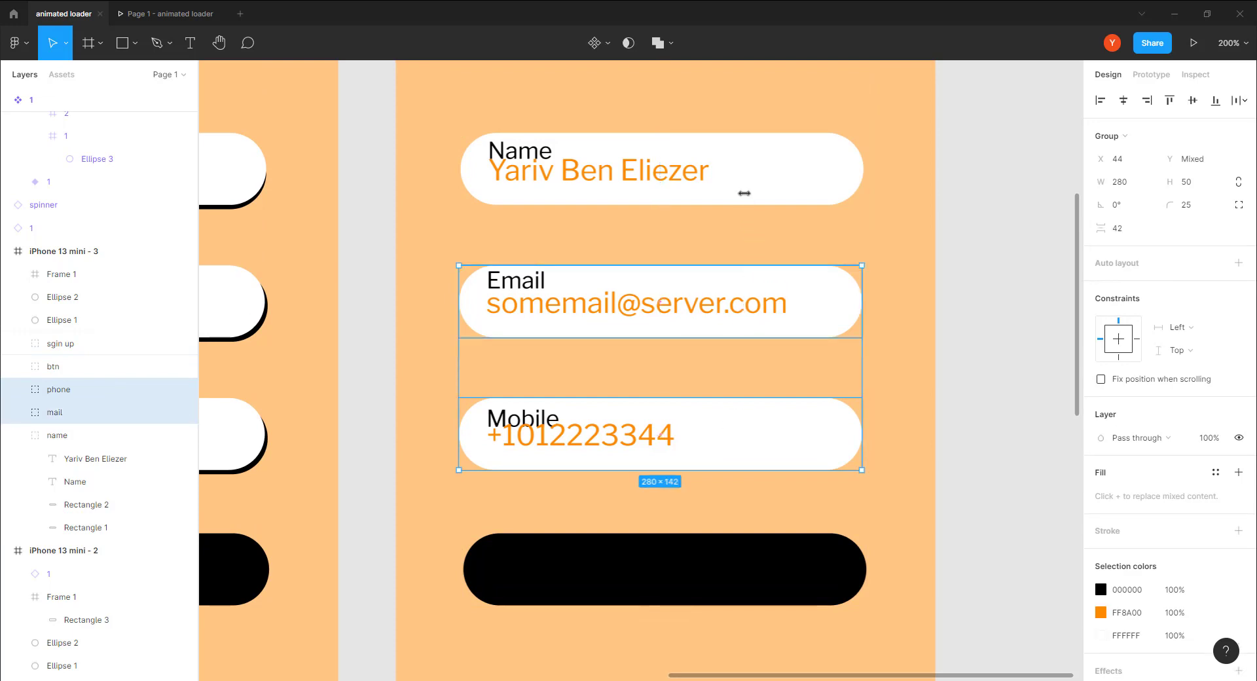
pyautogui.keyDown('shift'); pyautogui.click(745, 194); pyautogui.keyUp('shift')
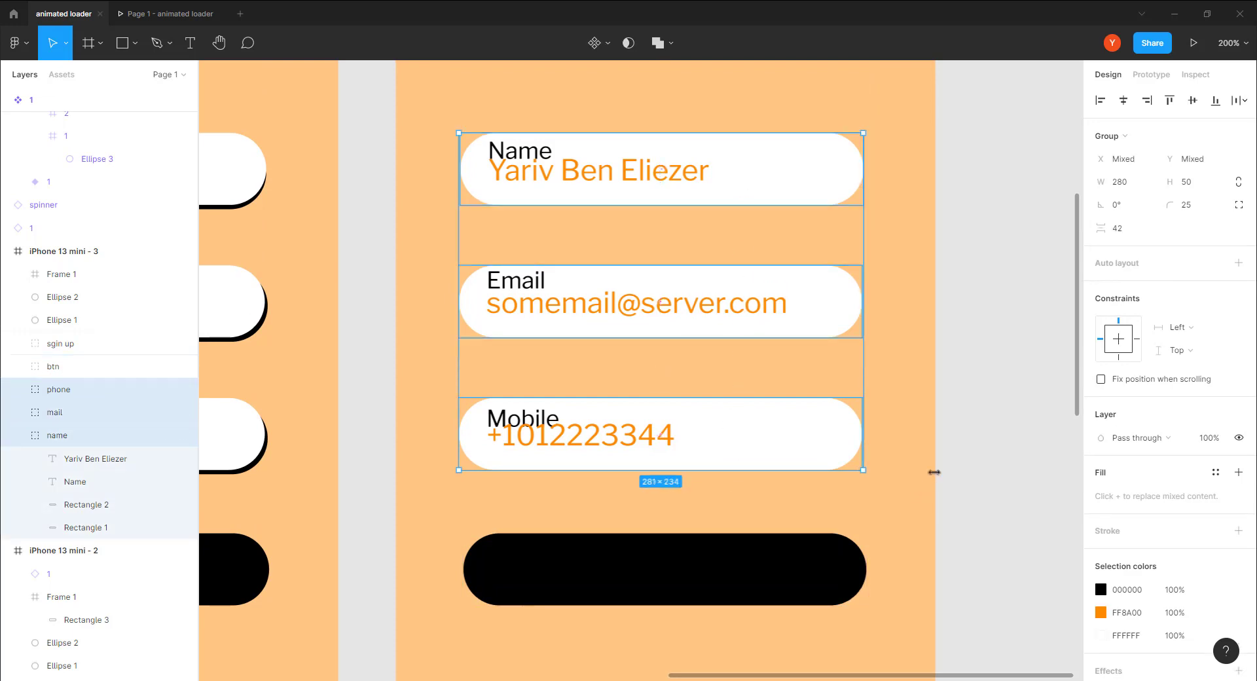
pyautogui.press('Right')
pyautogui.press('Right')
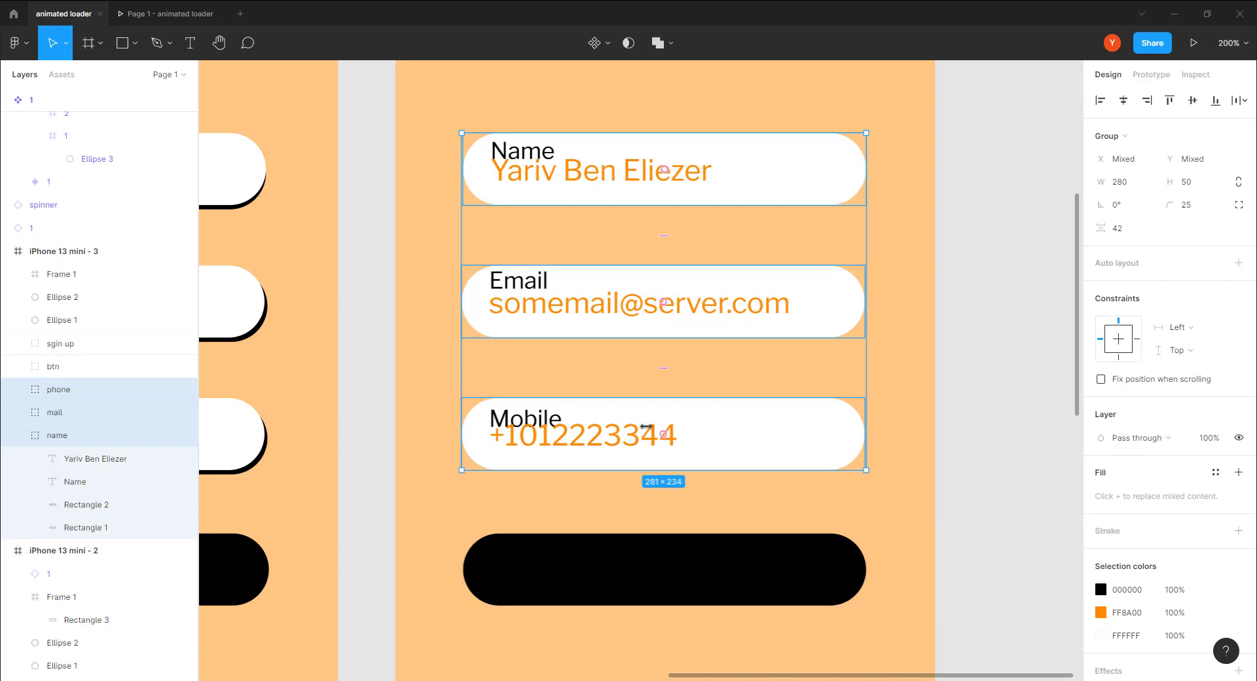
# Step: Stack the btn, phone, mail and name groups together by aligning their vertical centers, and collapse the name group
pyautogui.scroll(-1, 742, 487)
pyautogui.scroll(-2, 742, 559)
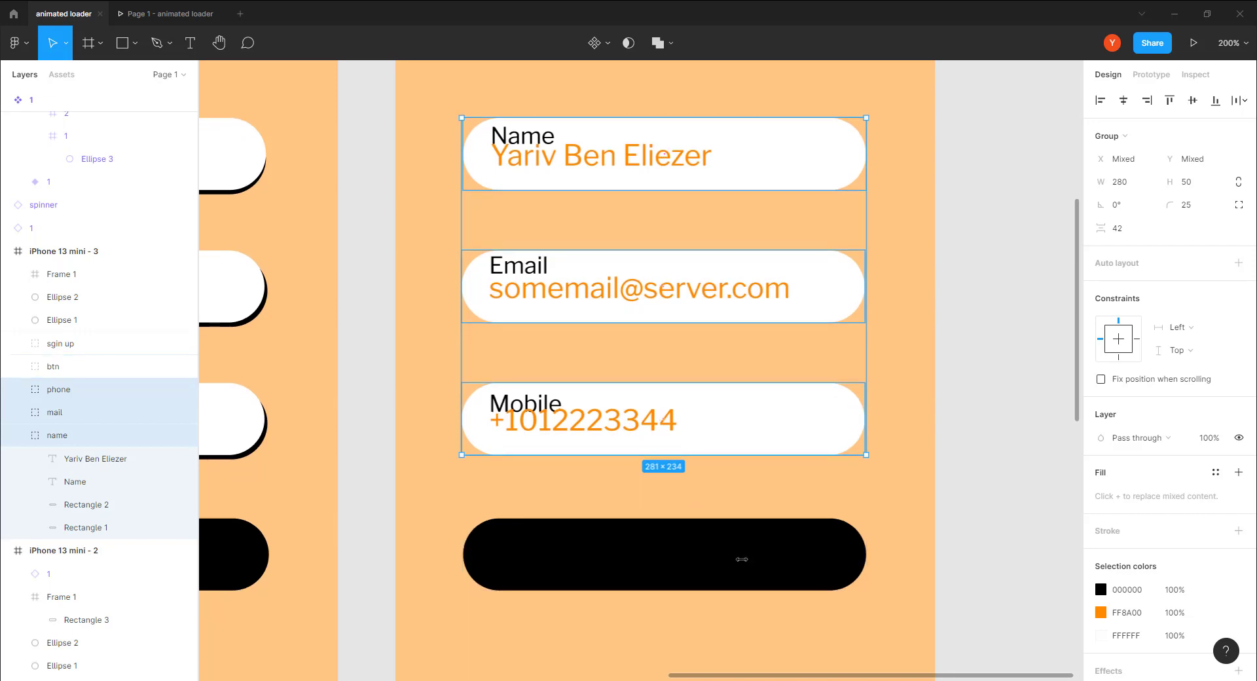
pyautogui.moveTo(822, 633); pyautogui.dragTo(544, 122)
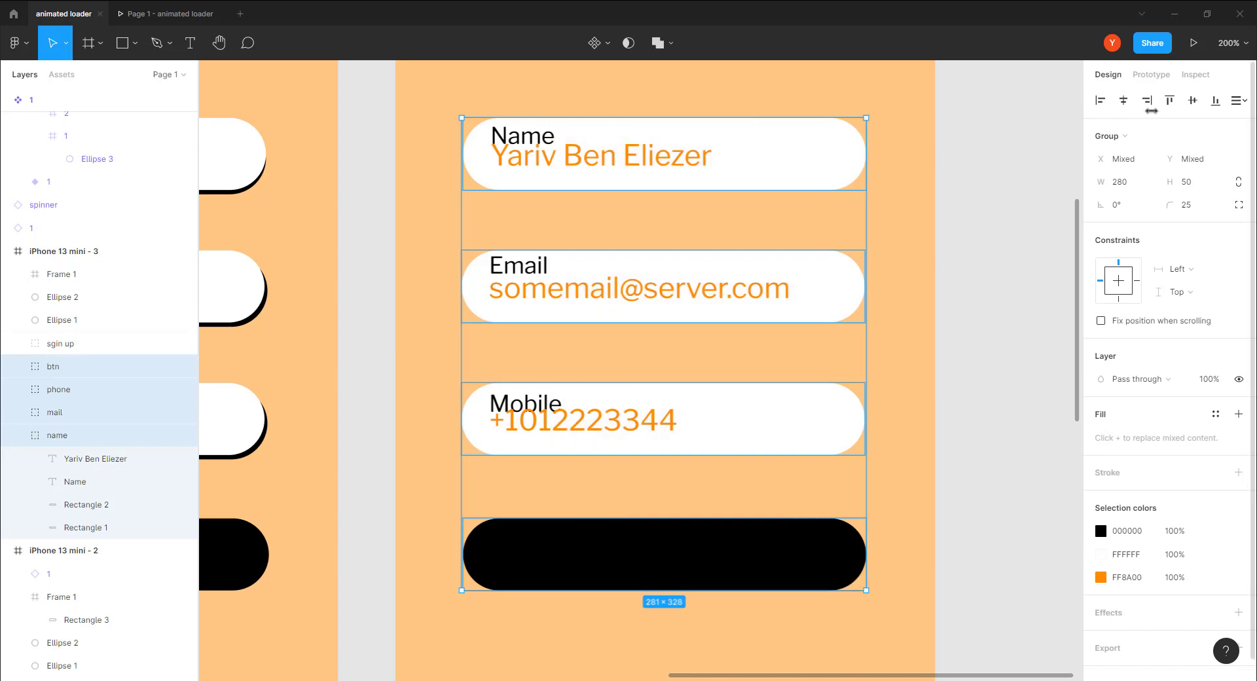
pyautogui.click(1192, 100)
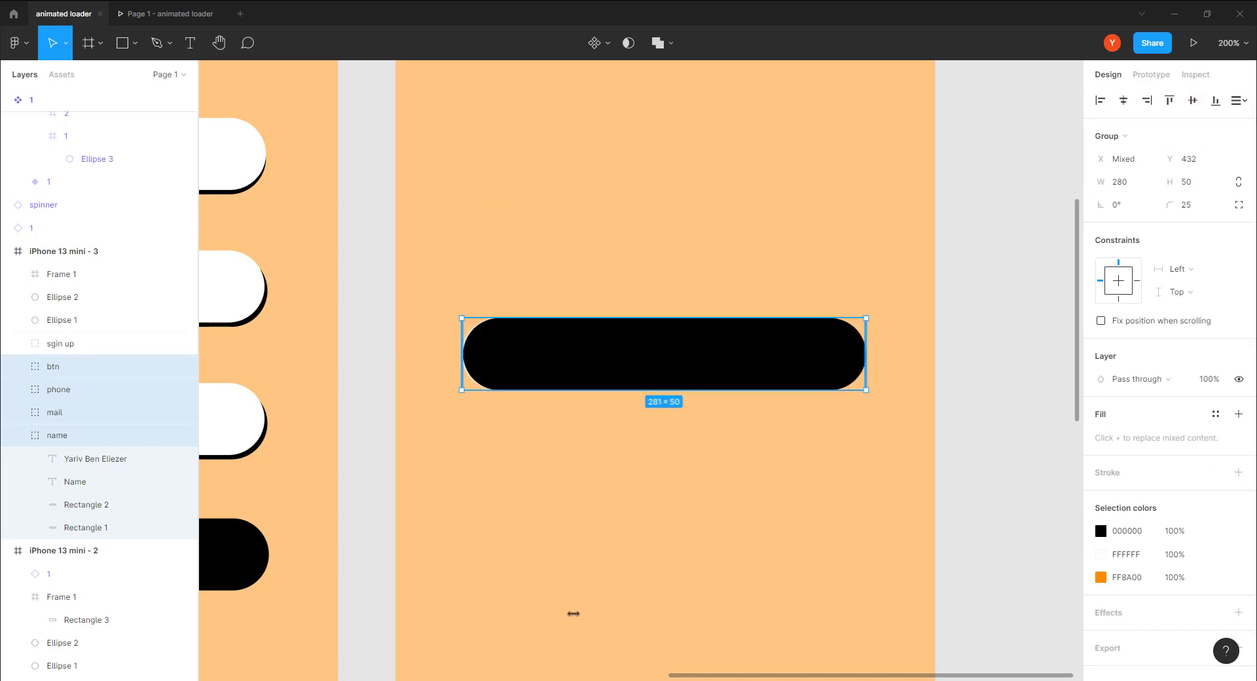
pyautogui.click(17, 435)
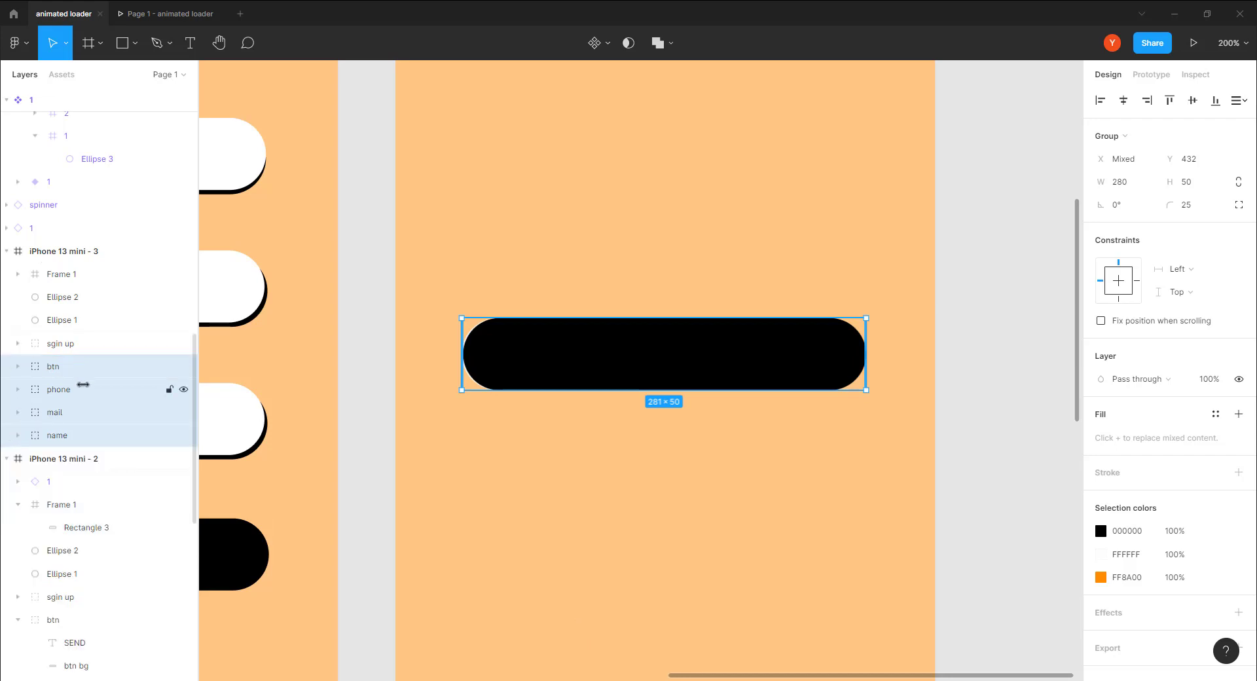
# Step: Check the positions of the phone, mail and name groups stacked behind the third screen's black button
pyautogui.click(59, 391)
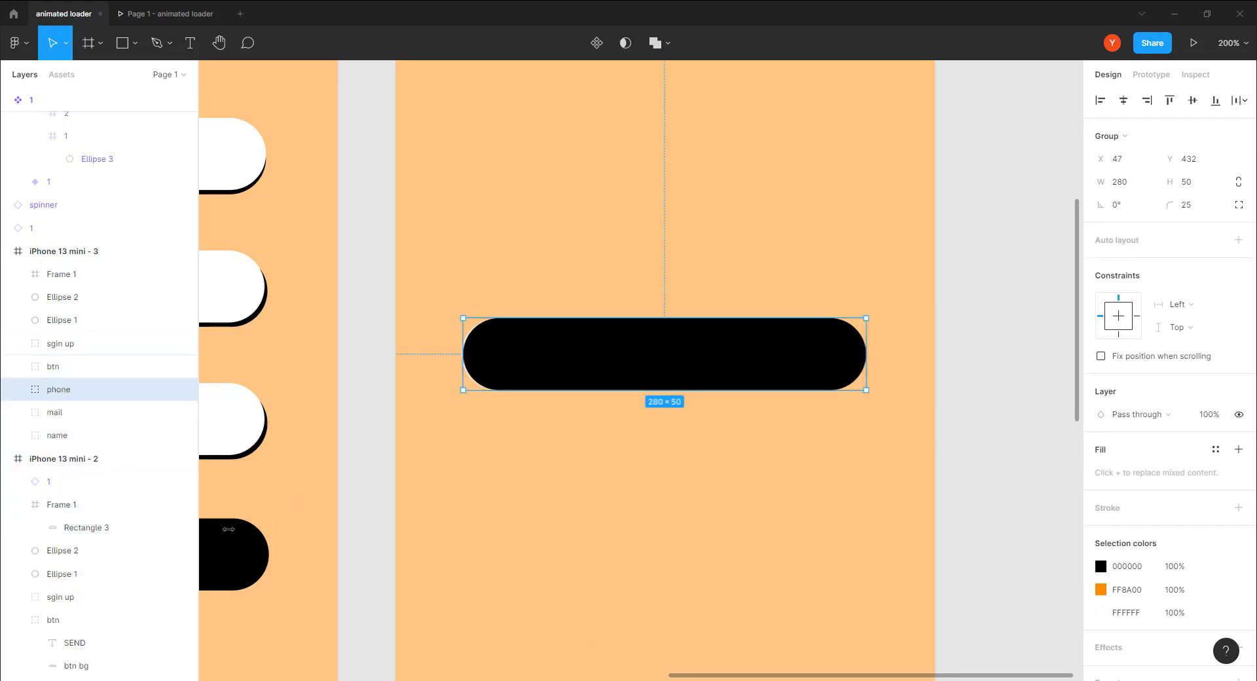
pyautogui.click(55, 412)
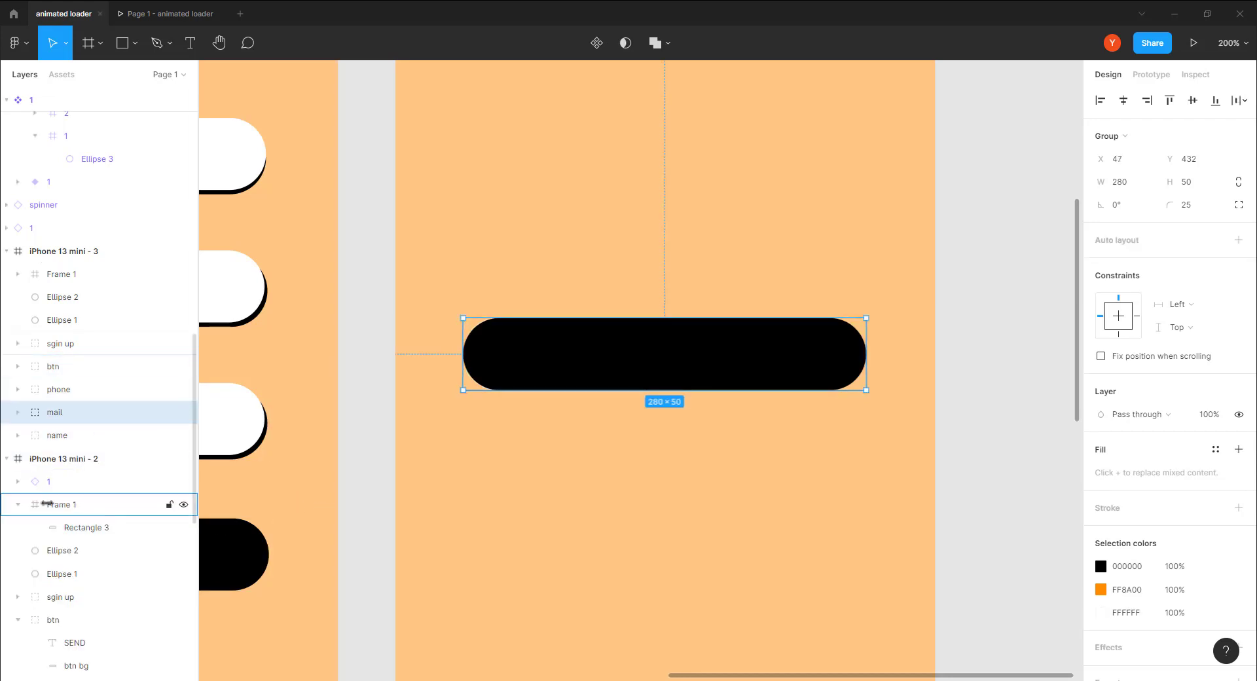
pyautogui.click(57, 435)
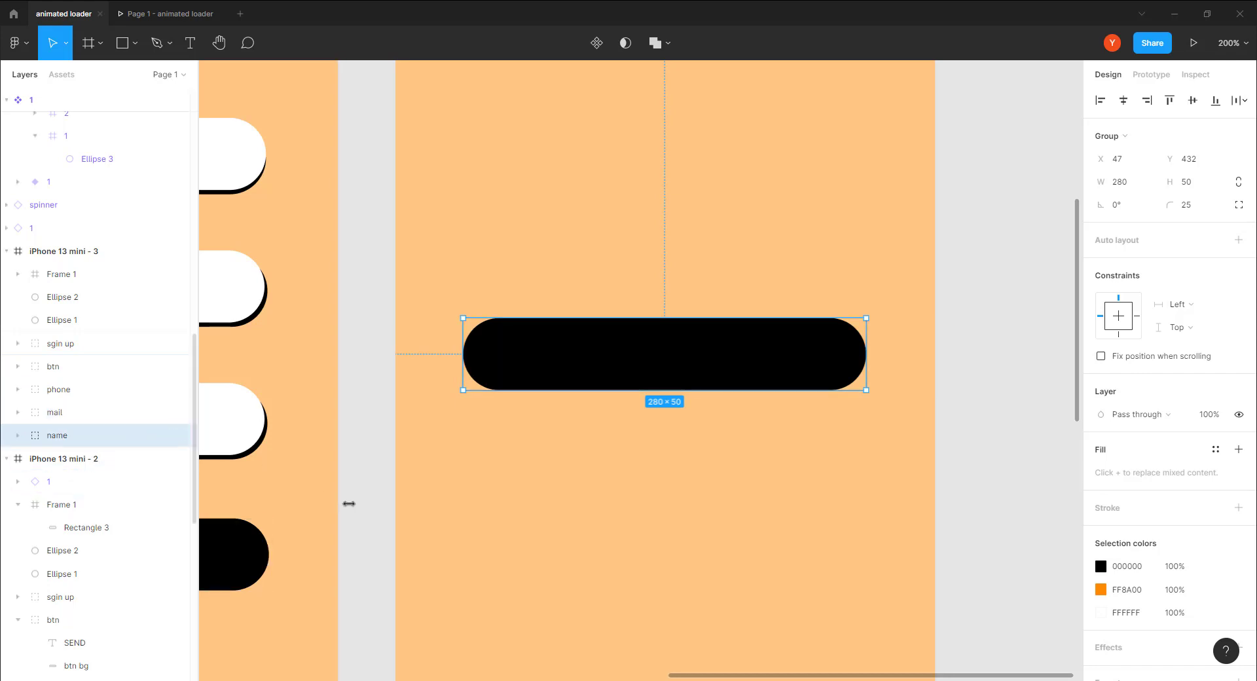
pyautogui.click(571, 499)
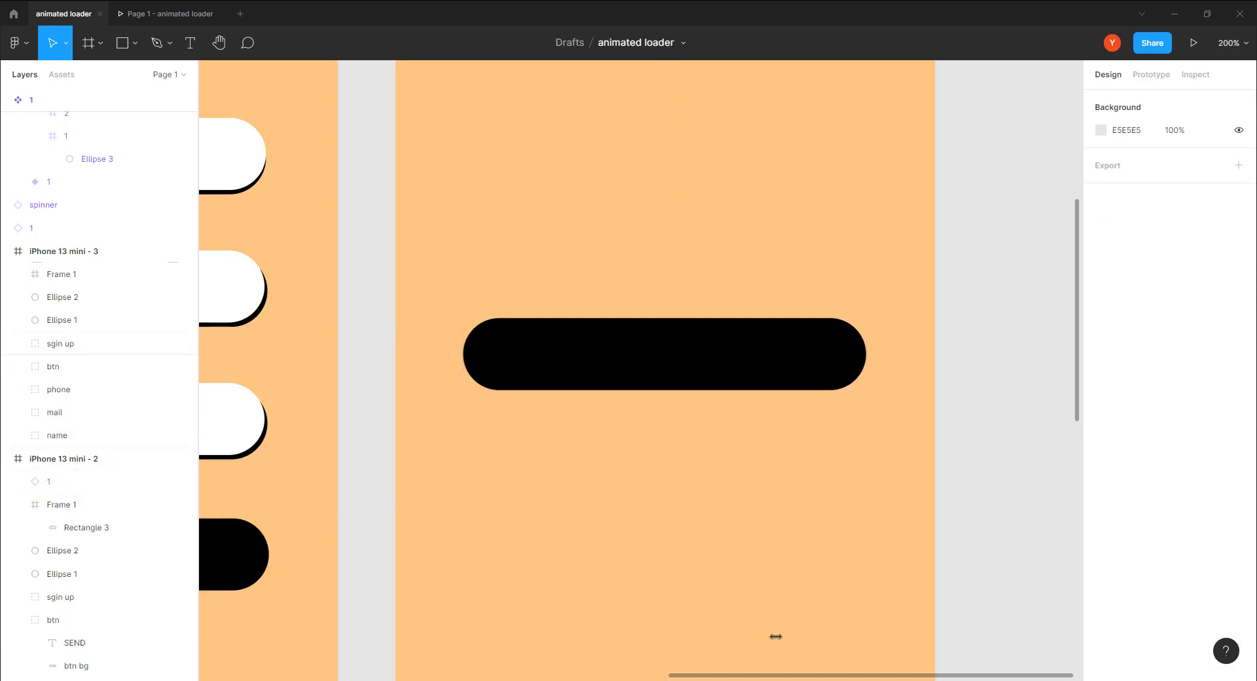
# Step: Add a prototype connection from the iPhone 13 mini - 2 frame to the iPhone 13 mini - 3 frame
pyautogui.hotkey('shift', '0')
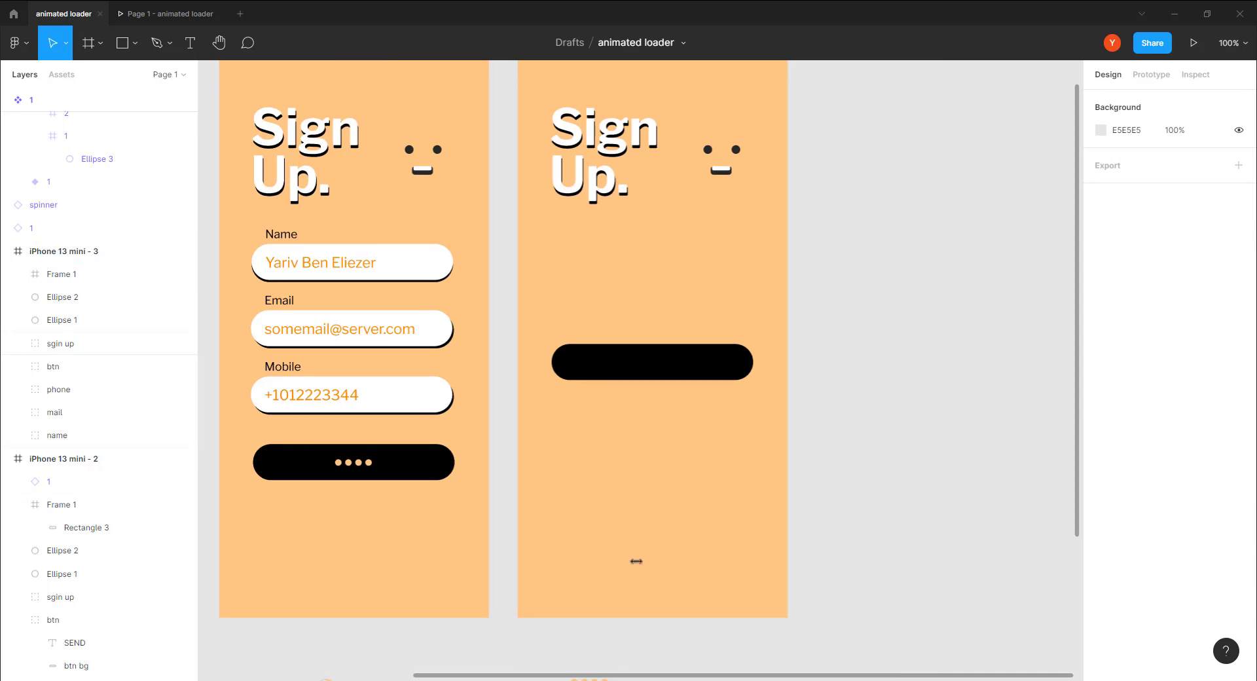
pyautogui.moveTo(572, 489); pyautogui.dragTo(696, 533)
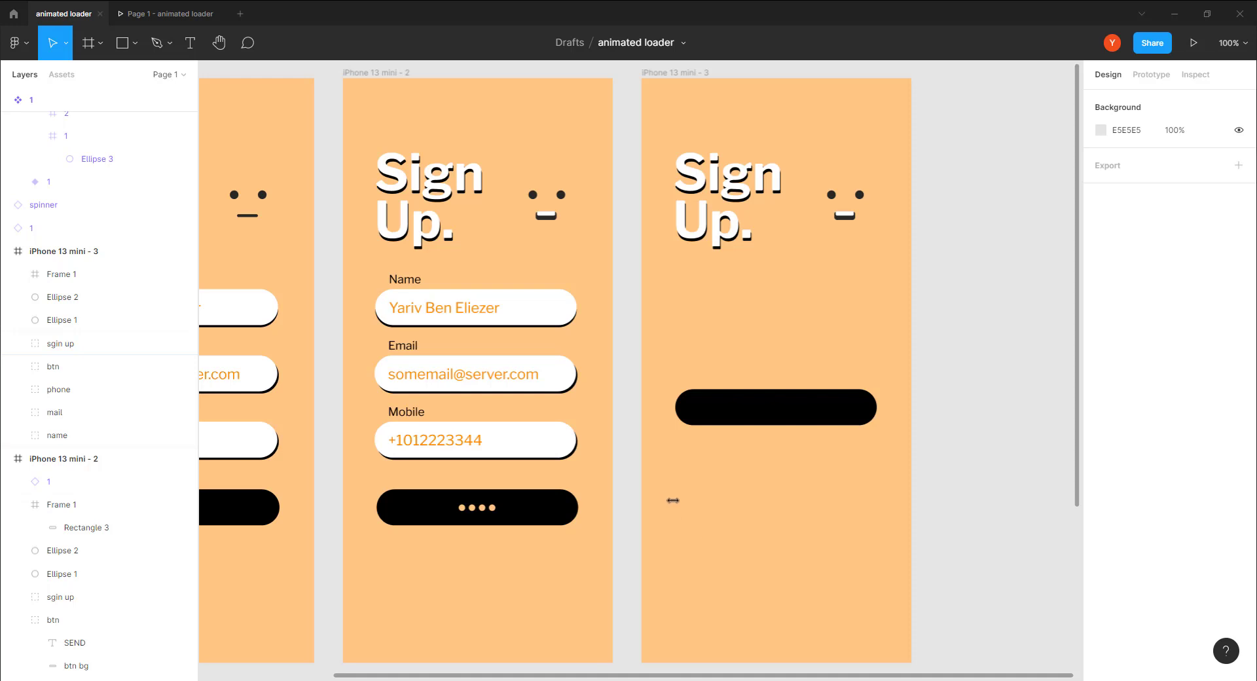
pyautogui.click(371, 73)
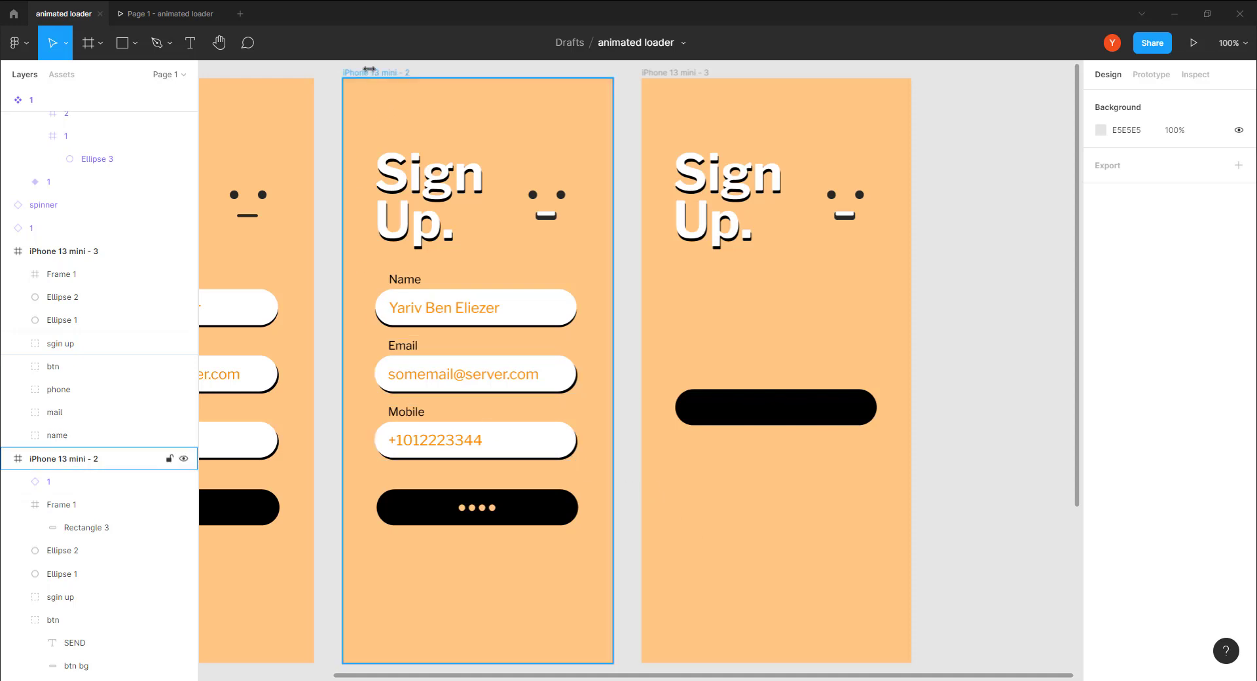
pyautogui.click(370, 70)
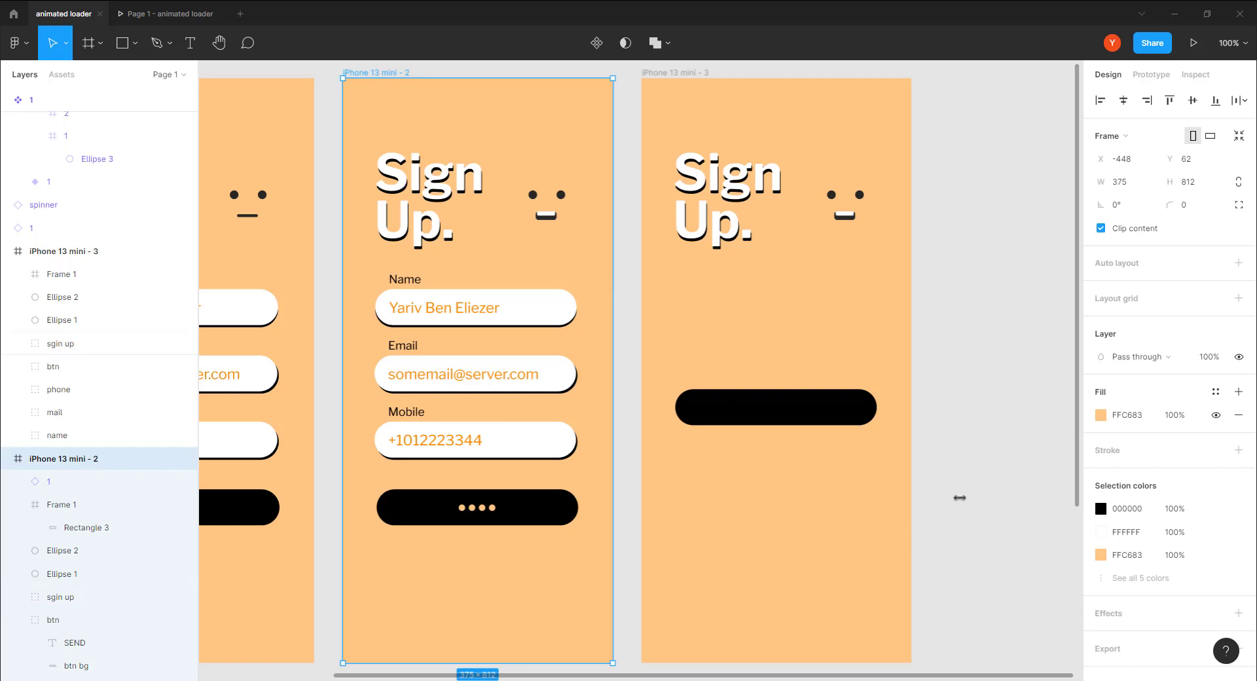
pyautogui.click(1151, 74)
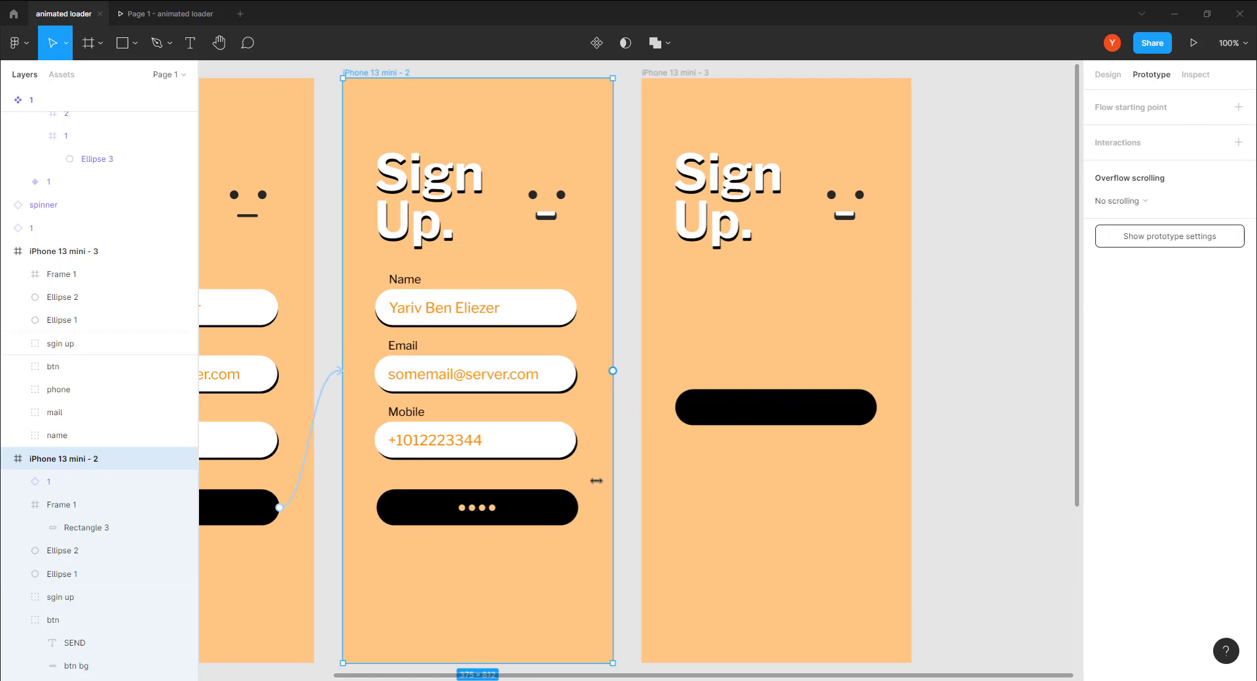
pyautogui.click(521, 505)
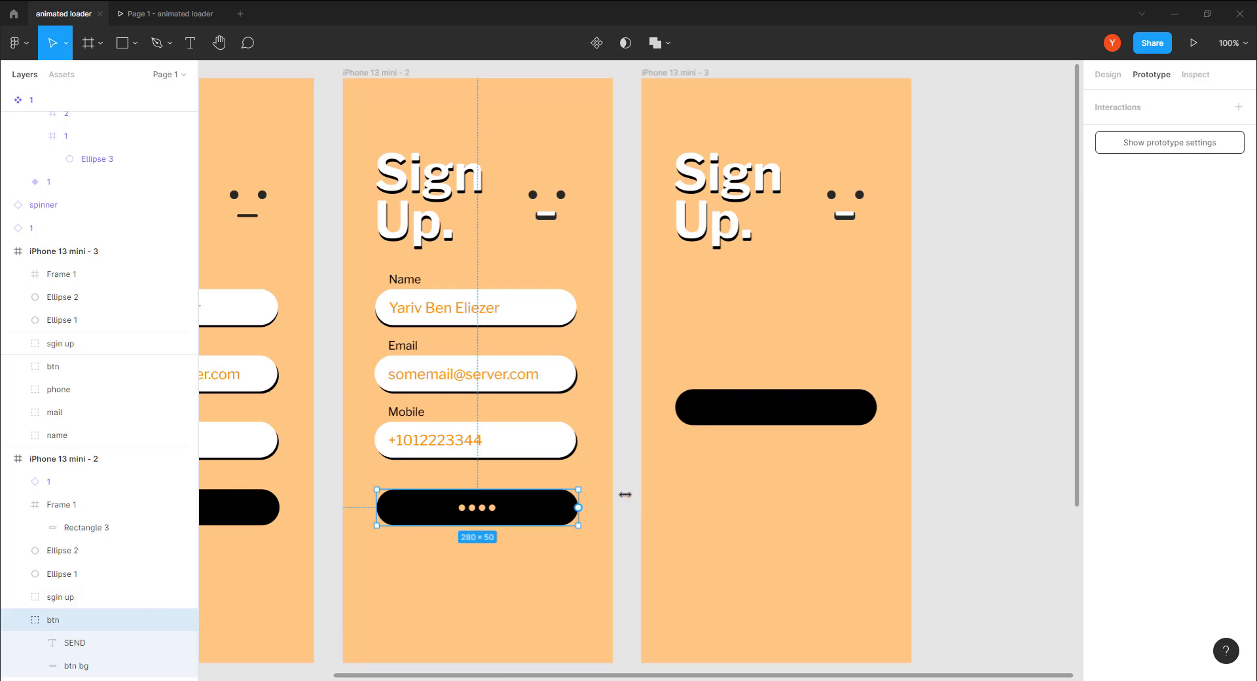
pyautogui.click(495, 211)
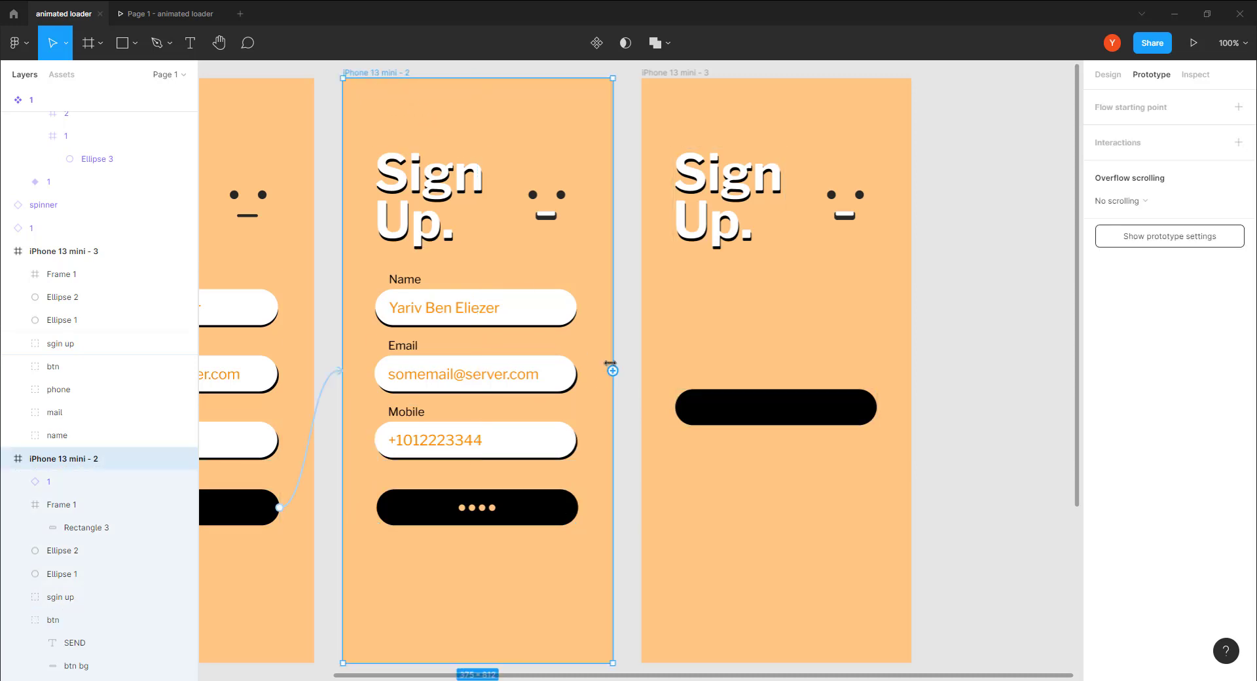
pyautogui.moveTo(613, 371); pyautogui.dragTo(658, 374)
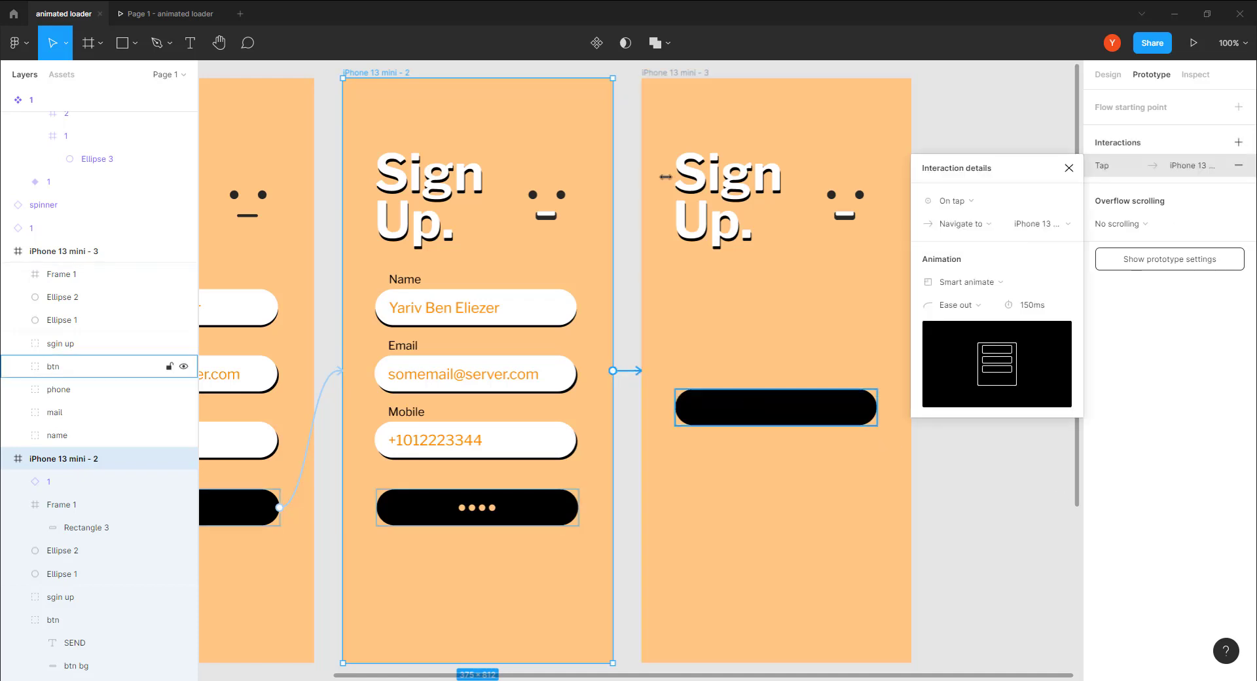
# Step: Trigger the connection to the third screen after a delay of 3000 ms
pyautogui.click(952, 201)
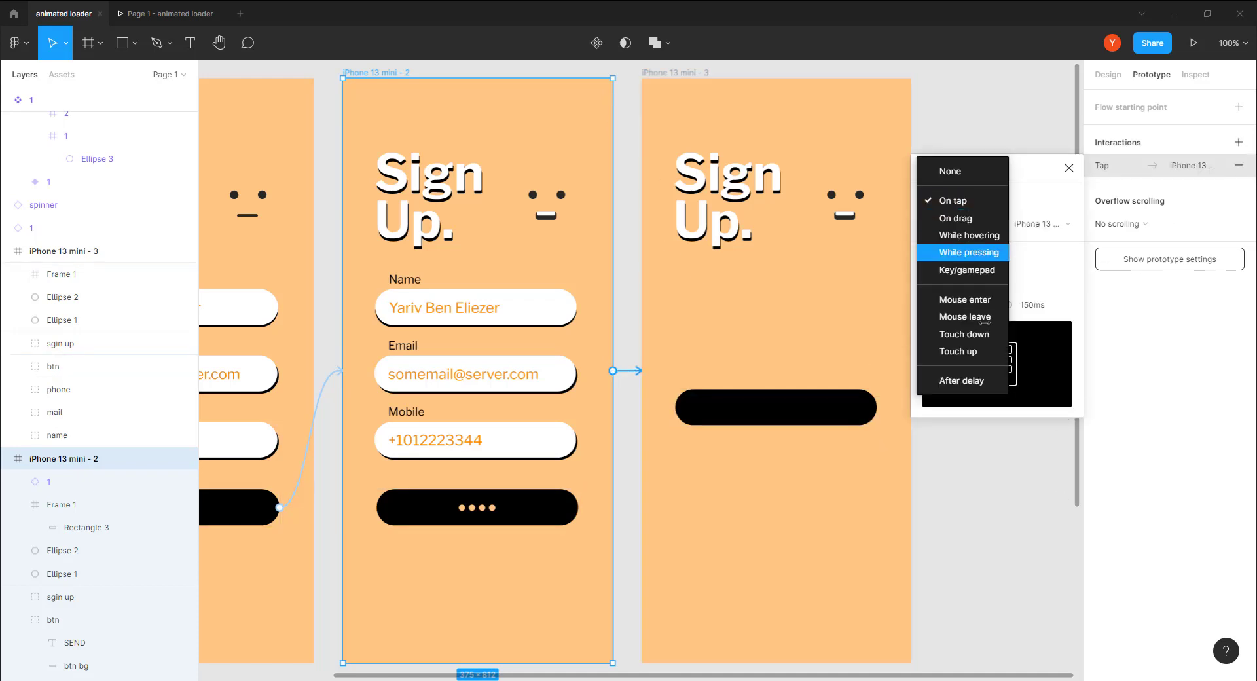
pyautogui.click(989, 387)
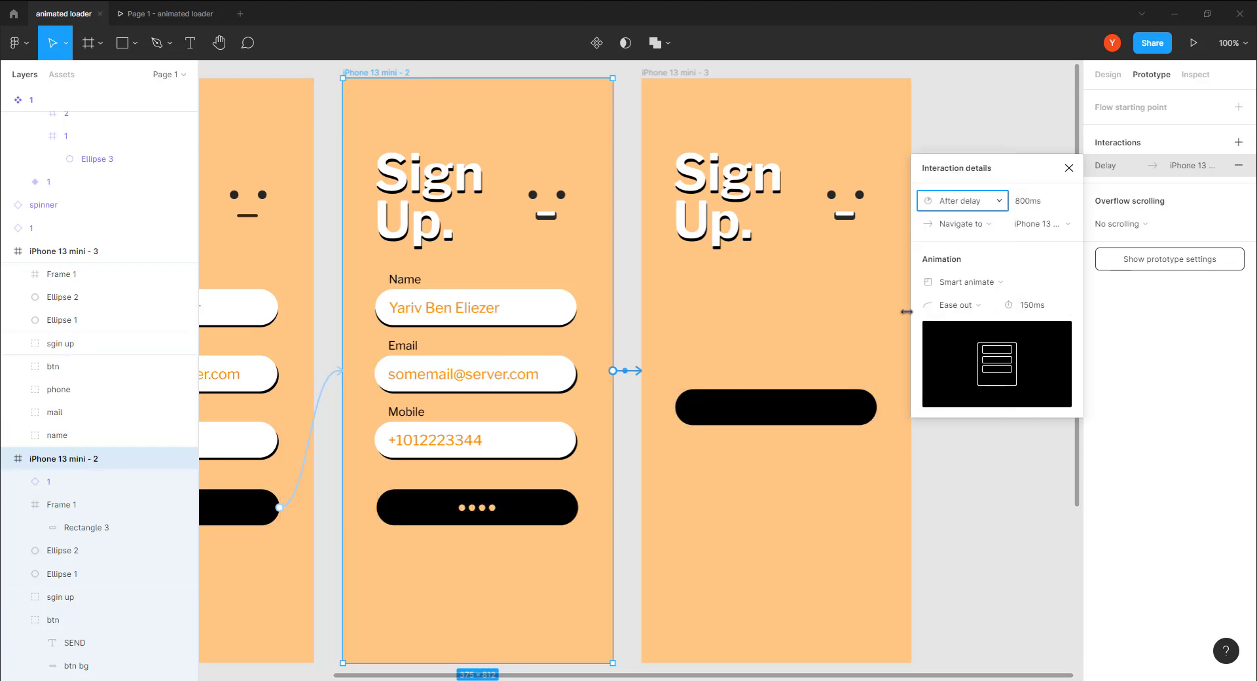
pyautogui.click(1036, 201)
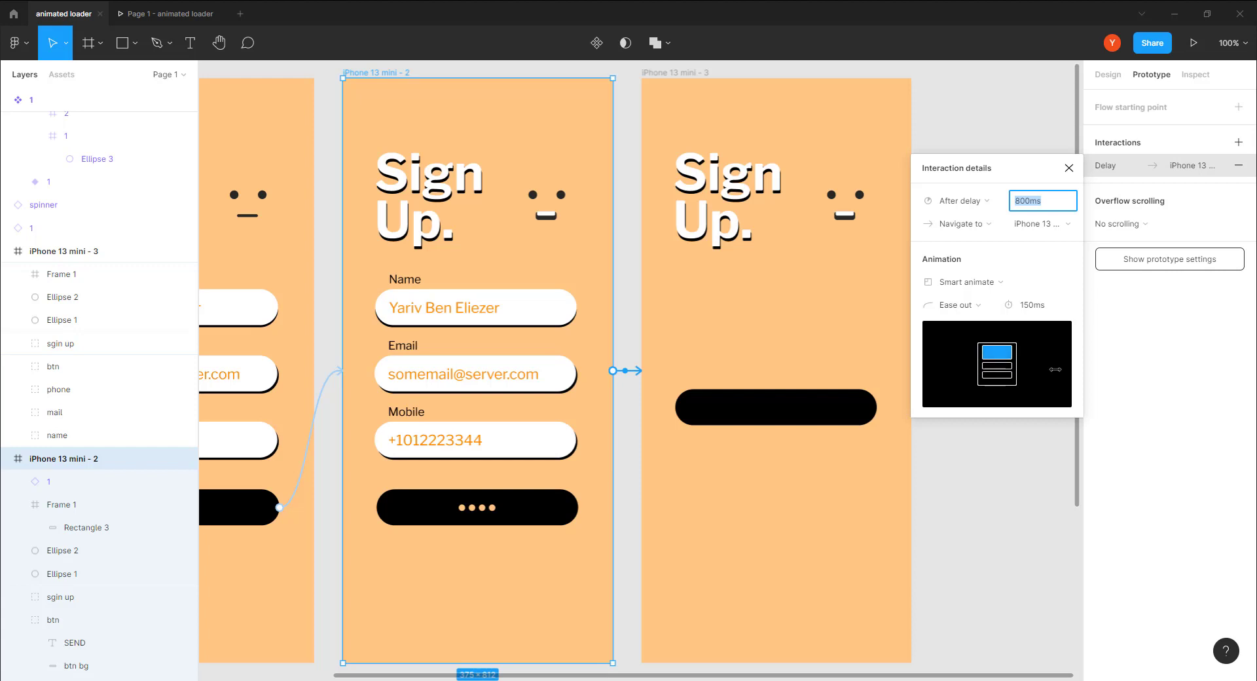
pyautogui.write('3000')
pyautogui.press('Return')
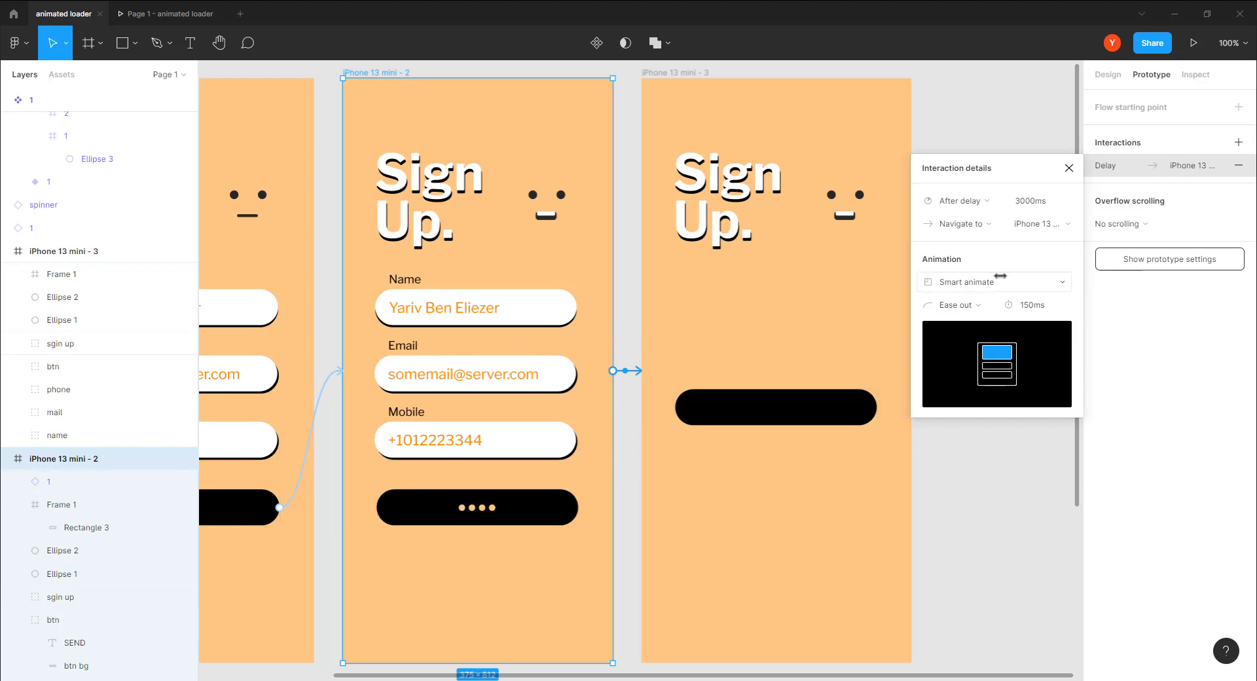
# Step: Set the smart animate transition to the third screen to 500 ms with Ease out back easing
pyautogui.click(1025, 305)
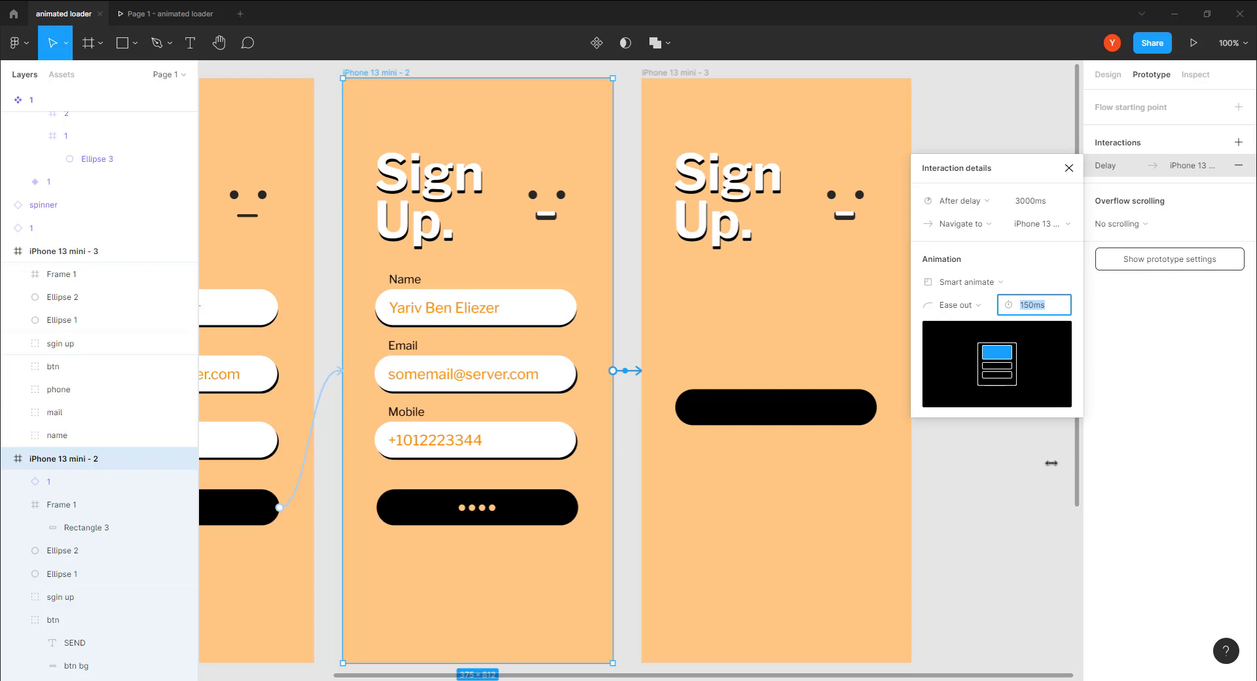
pyautogui.write('500')
pyautogui.press('Return')
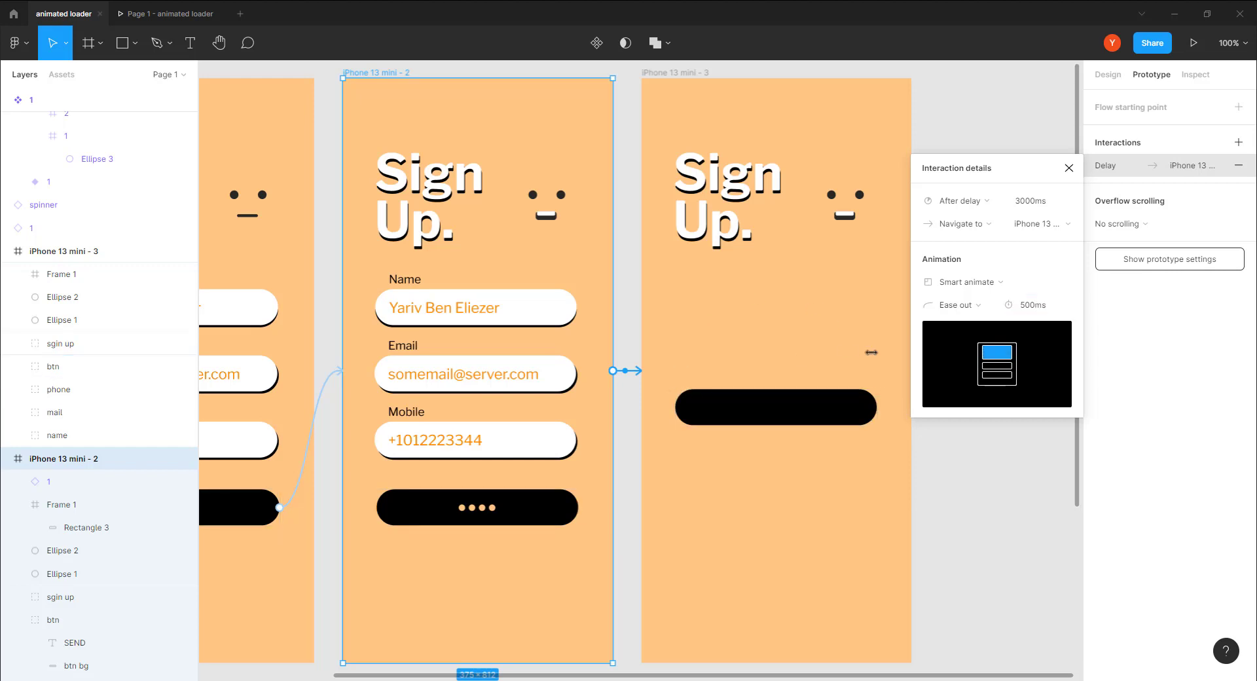
pyautogui.click(961, 305)
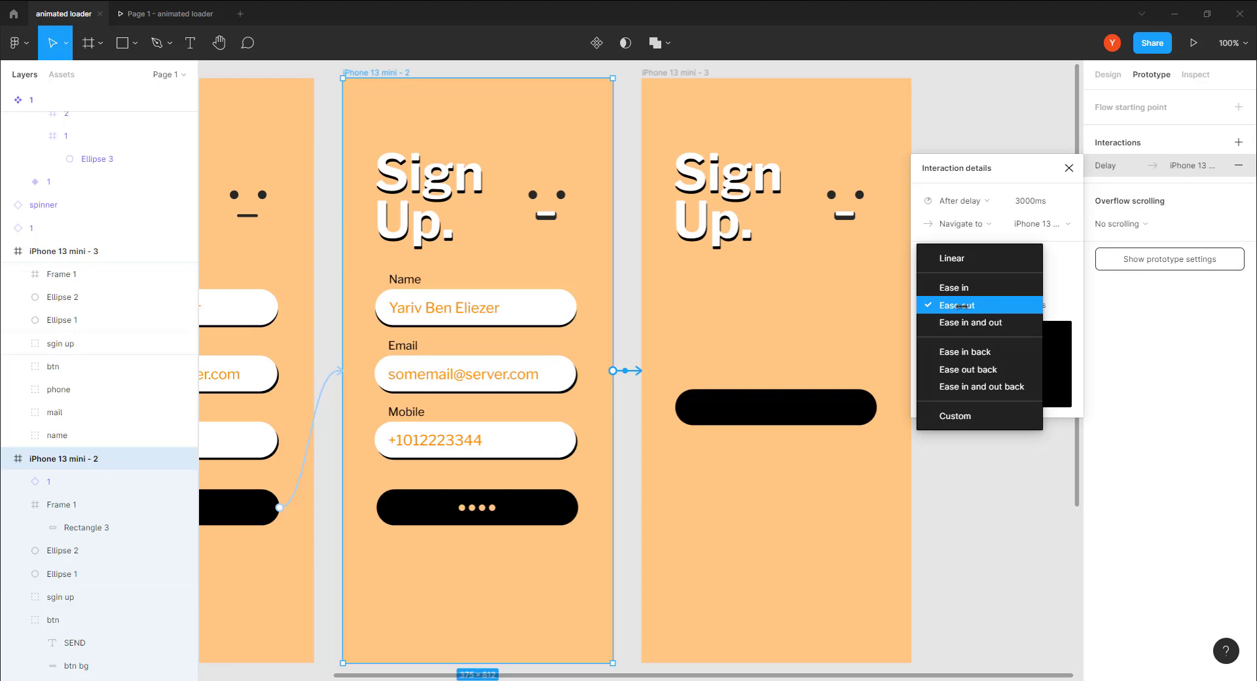
pyautogui.click(956, 370)
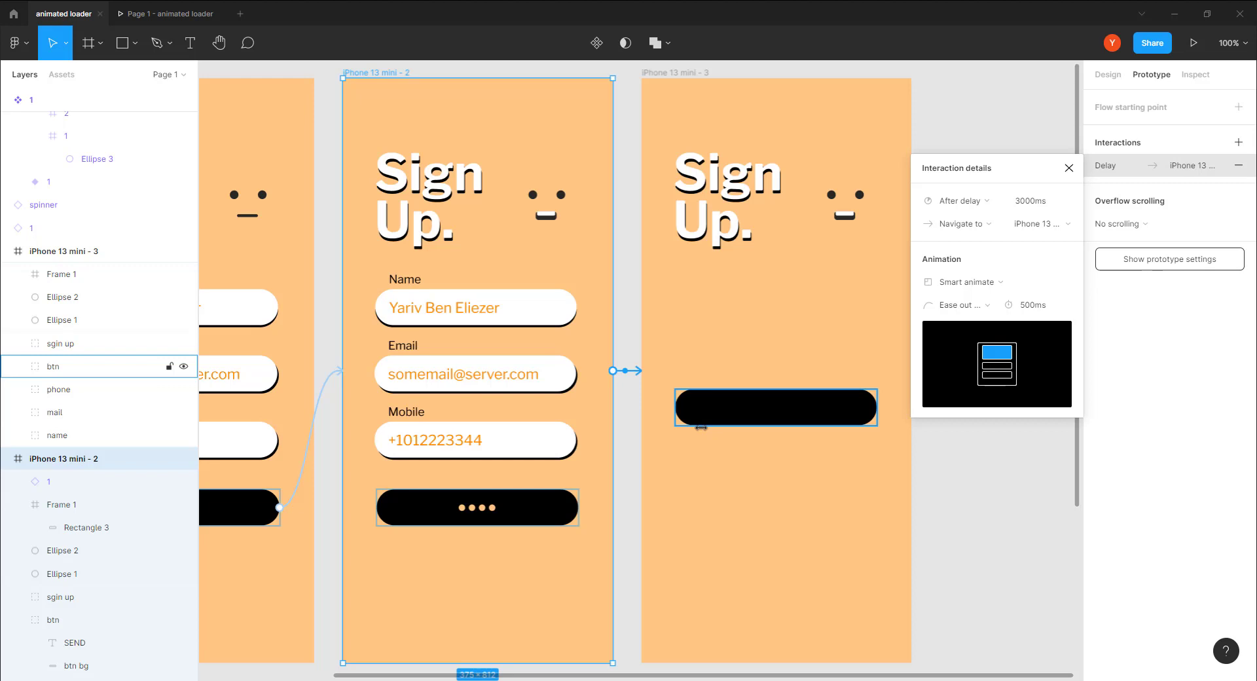
# Step: Preview Flow 1 from the start, send the form to watch the collapse transition, and return to the design file
pyautogui.click(326, 225)
pyautogui.moveTo(331, 229); pyautogui.dragTo(584, 213)
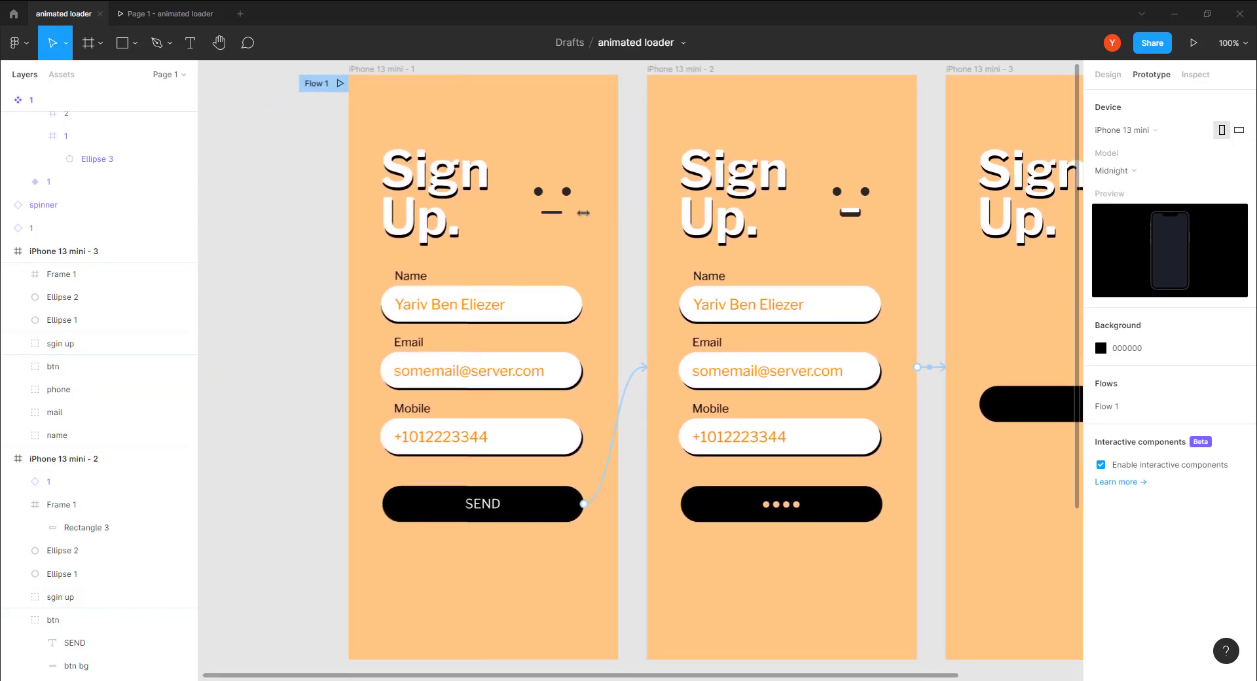
pyautogui.click(340, 83)
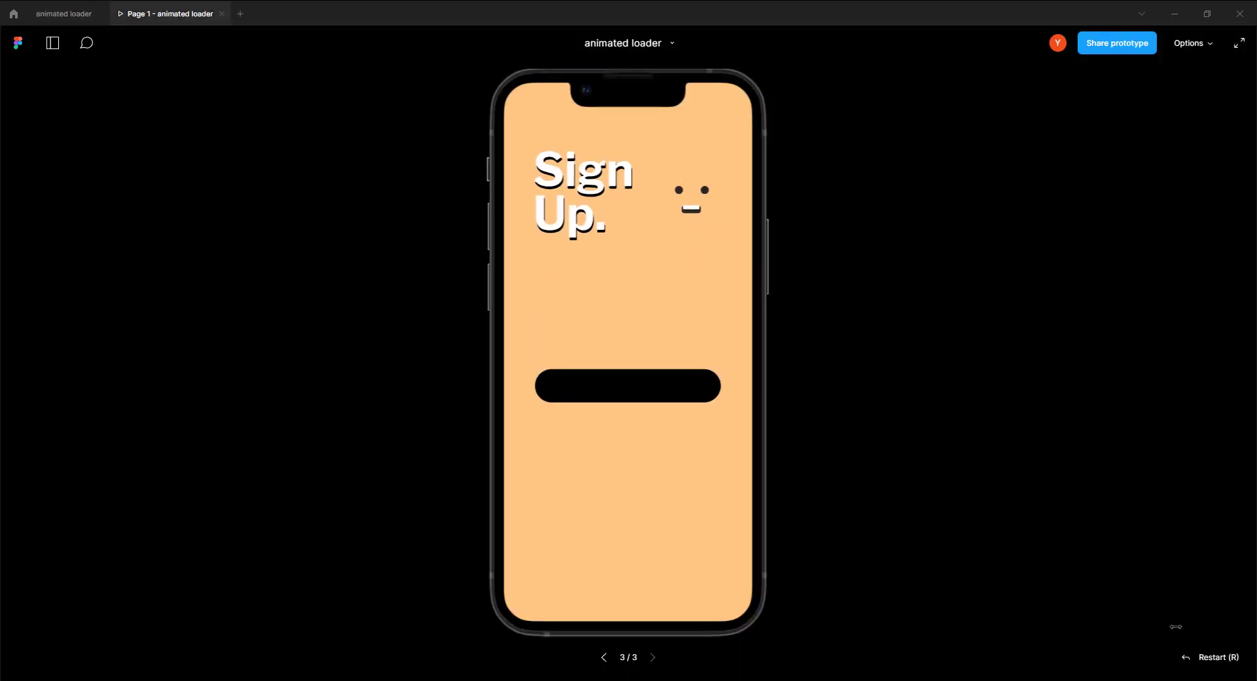
pyautogui.click(1211, 658)
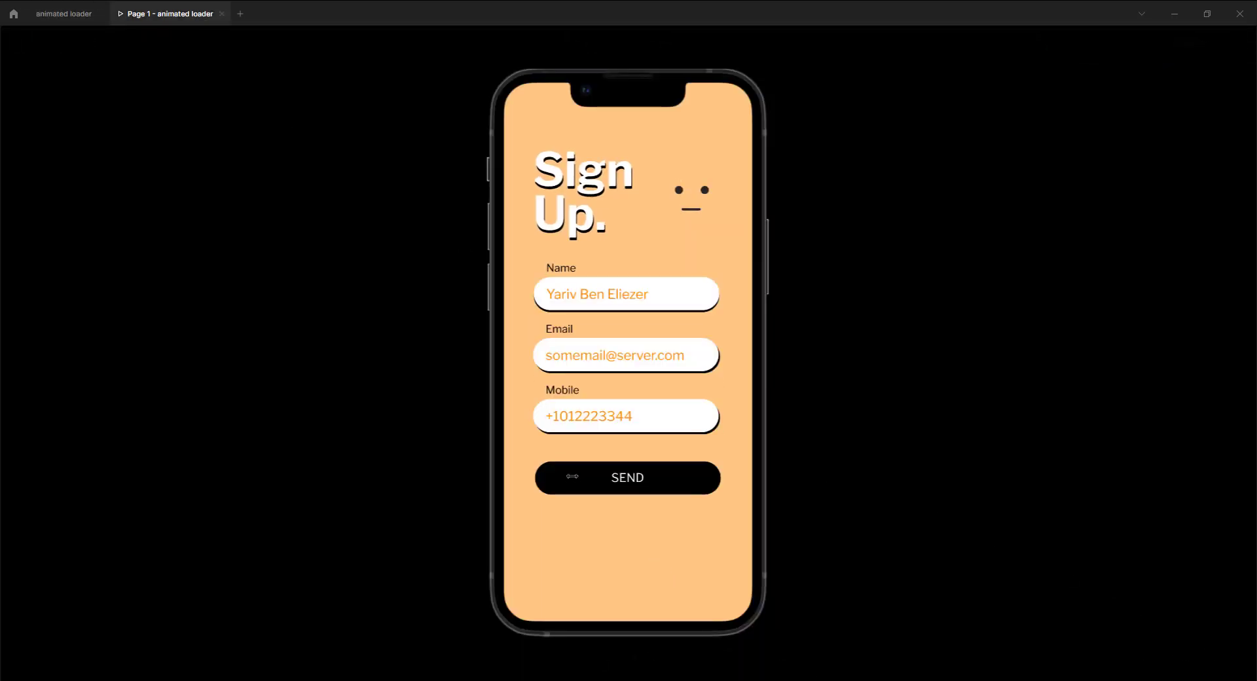
pyautogui.click(573, 476)
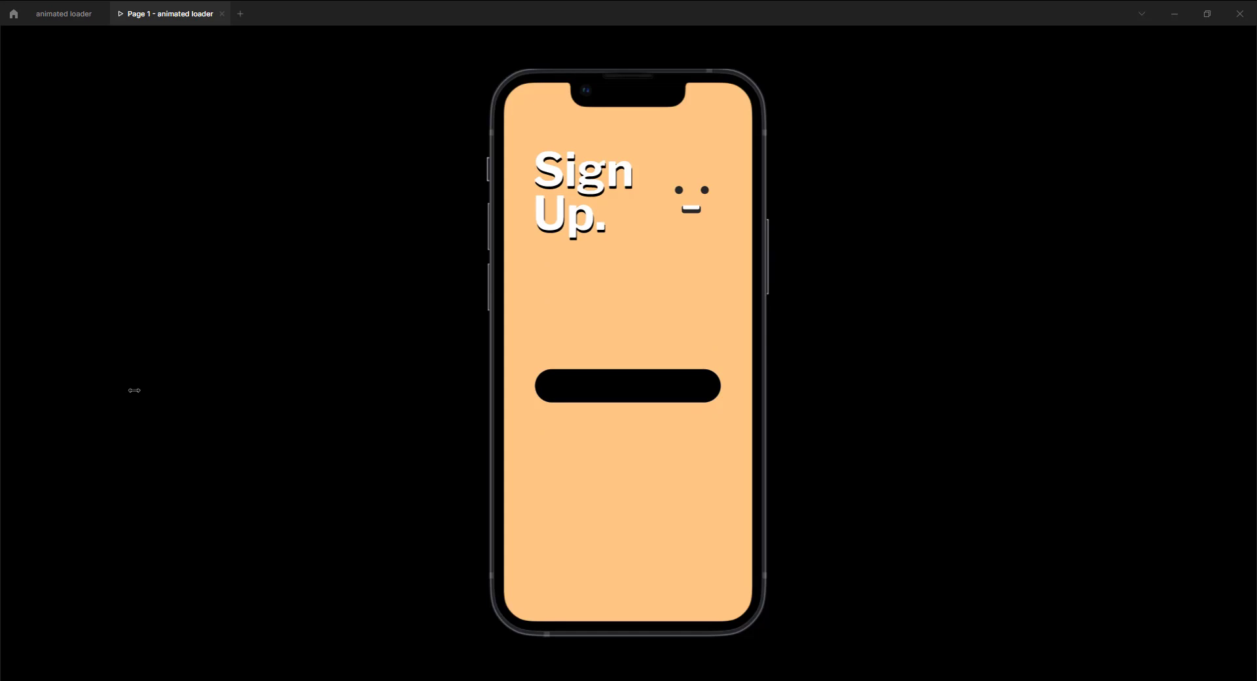
pyautogui.click(51, 12)
# Step: Switch the easing of the connection between the second and third screens to Custom
pyautogui.hscroll(3, 819, 485)
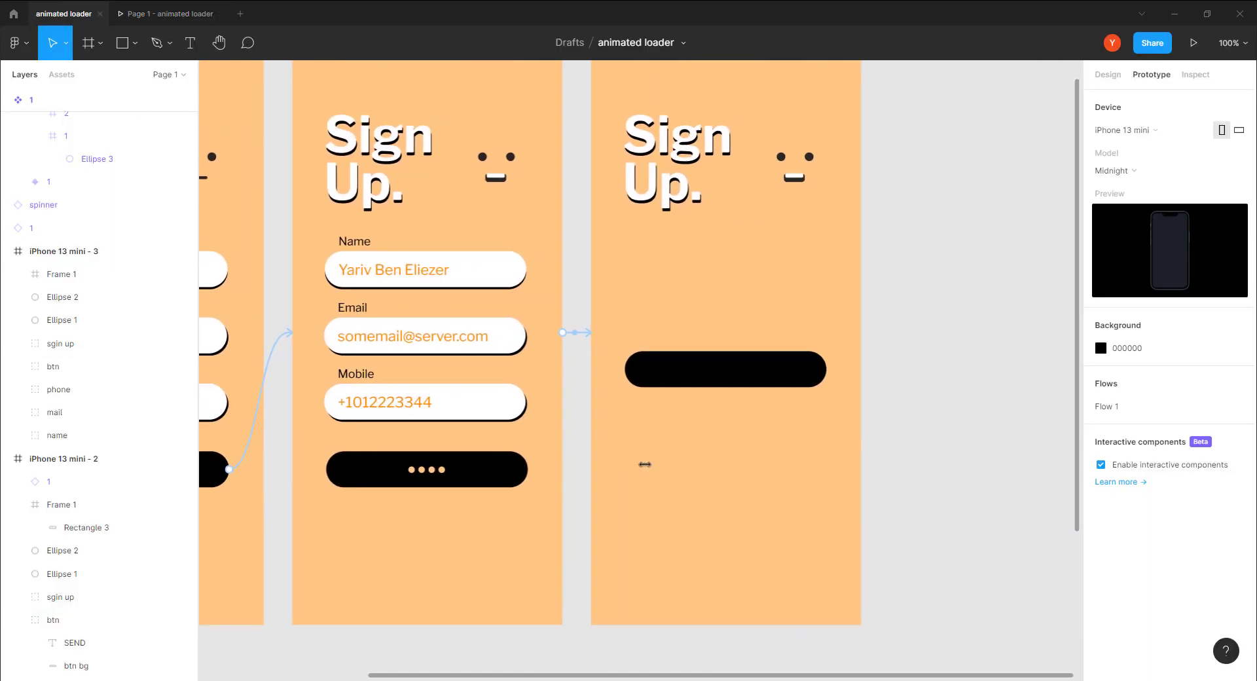
pyautogui.moveTo(645, 464); pyautogui.dragTo(821, 509)
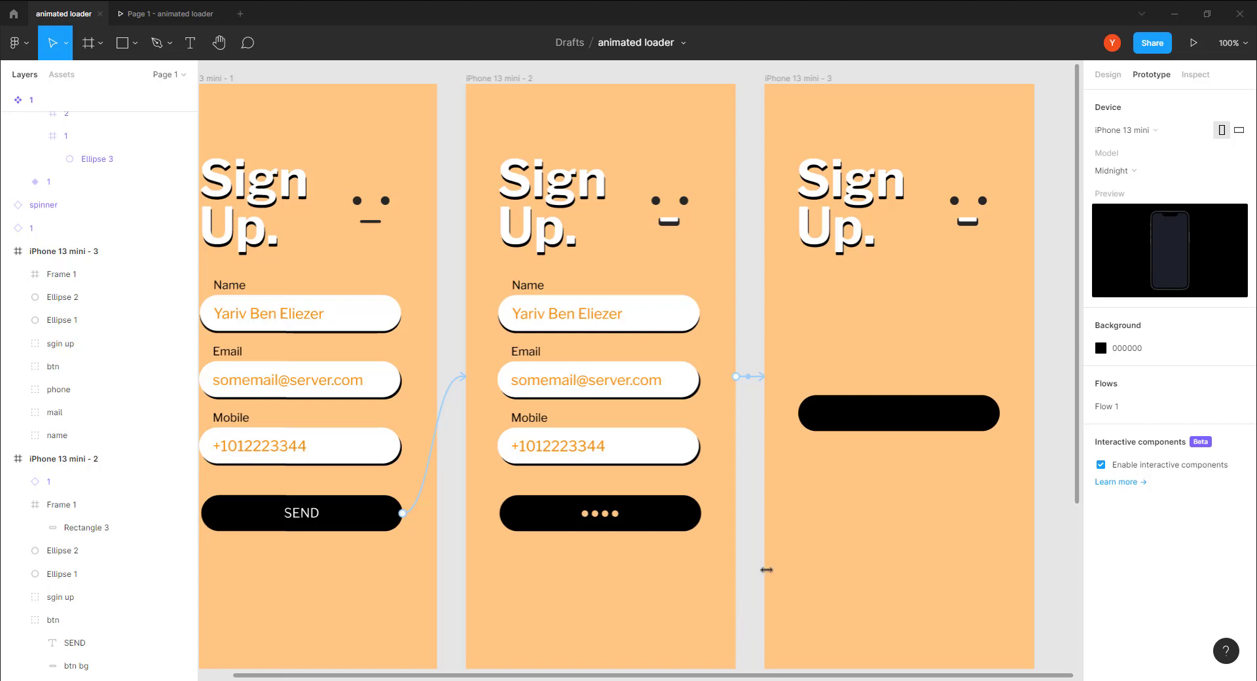
pyautogui.click(748, 377)
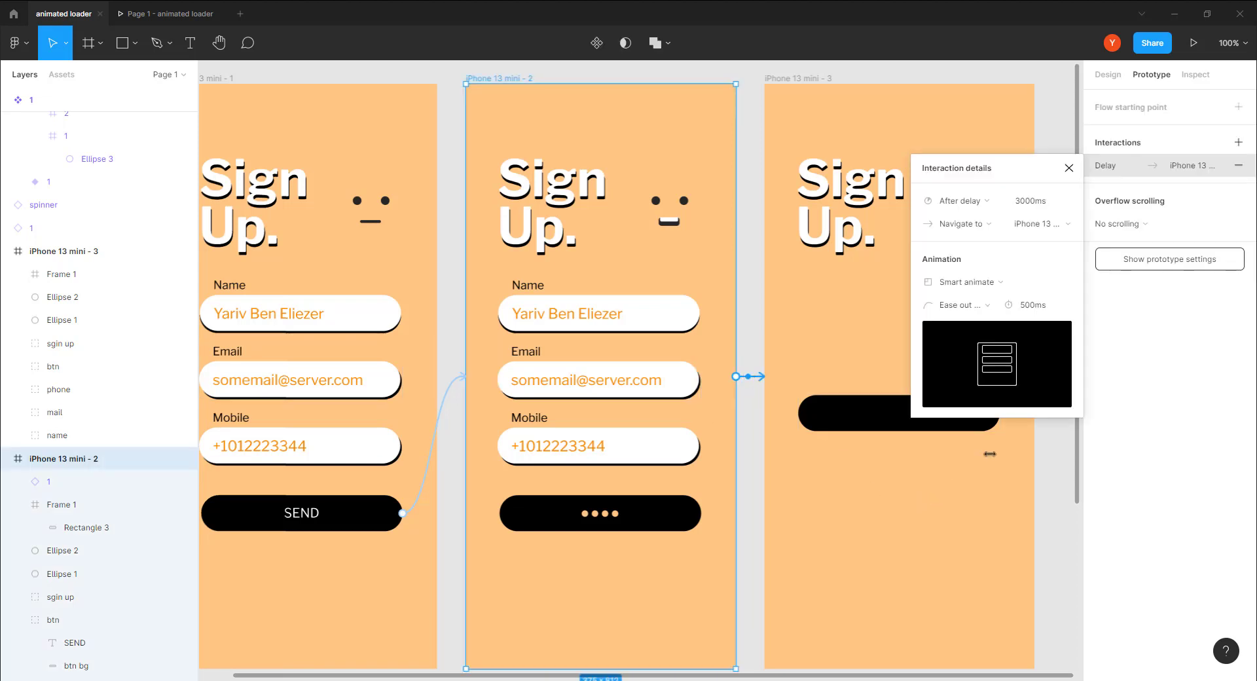
pyautogui.click(959, 307)
pyautogui.click(964, 352)
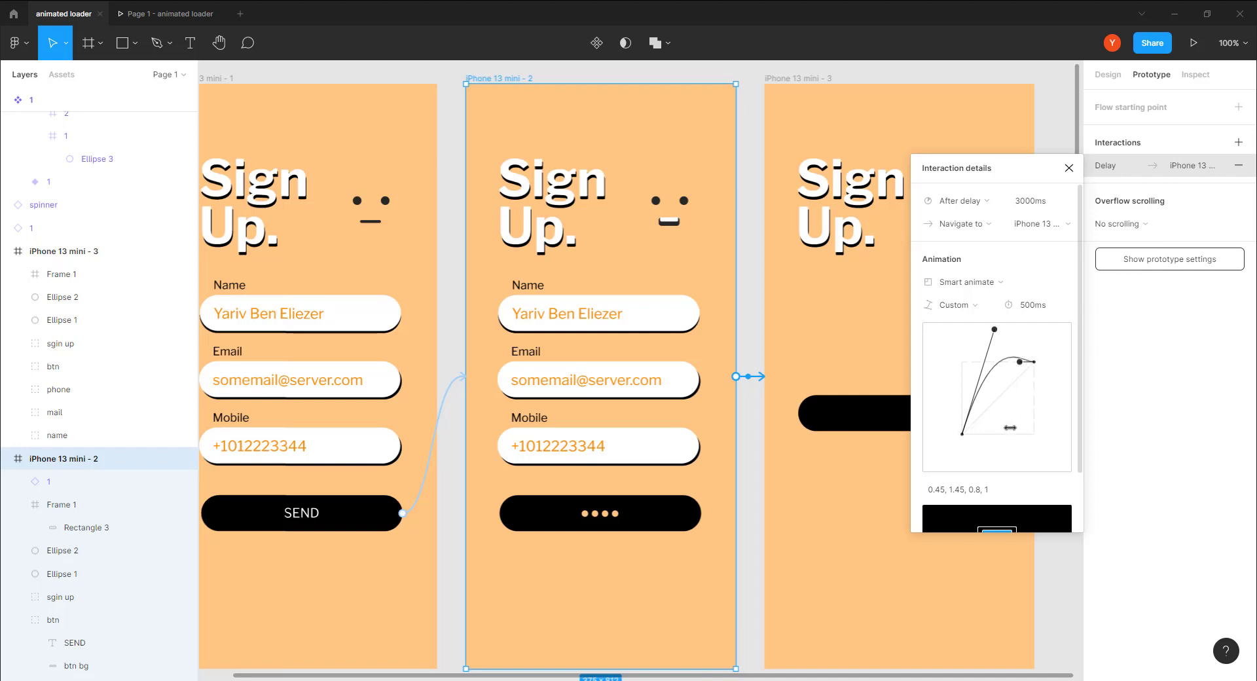
# Step: Glance at the prototype preview and set the third-screen transition's duration to 600 ms
pyautogui.click(170, 13)
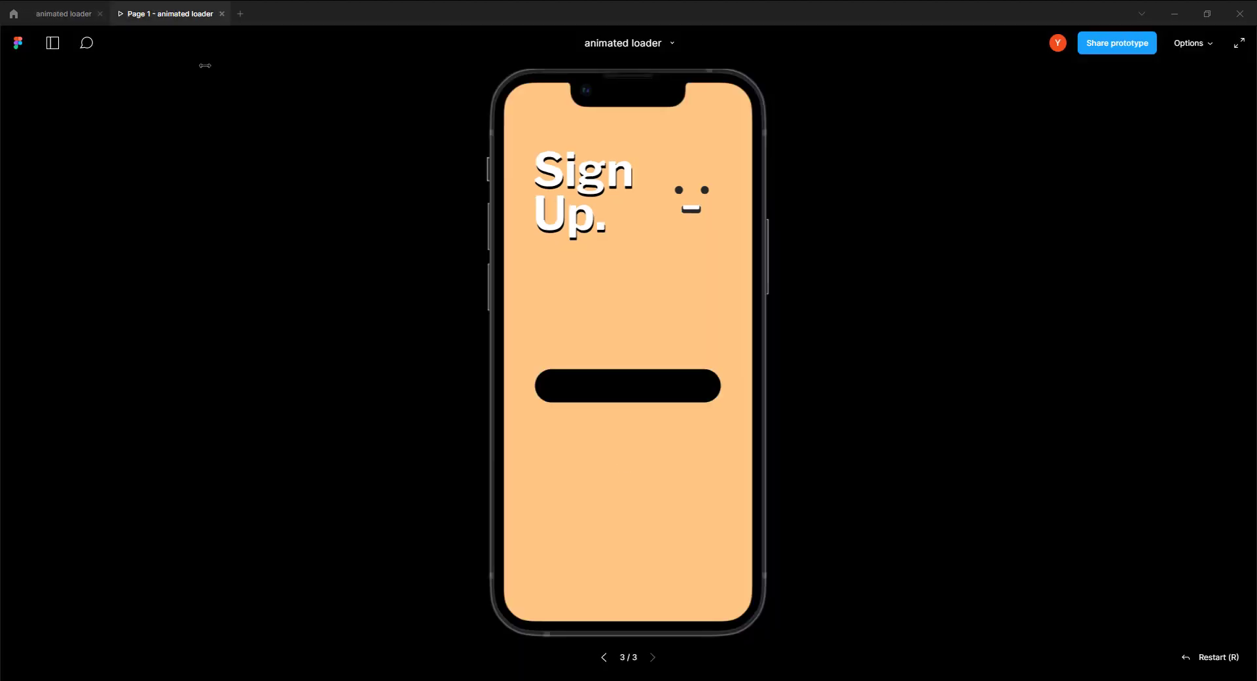
pyautogui.click(63, 13)
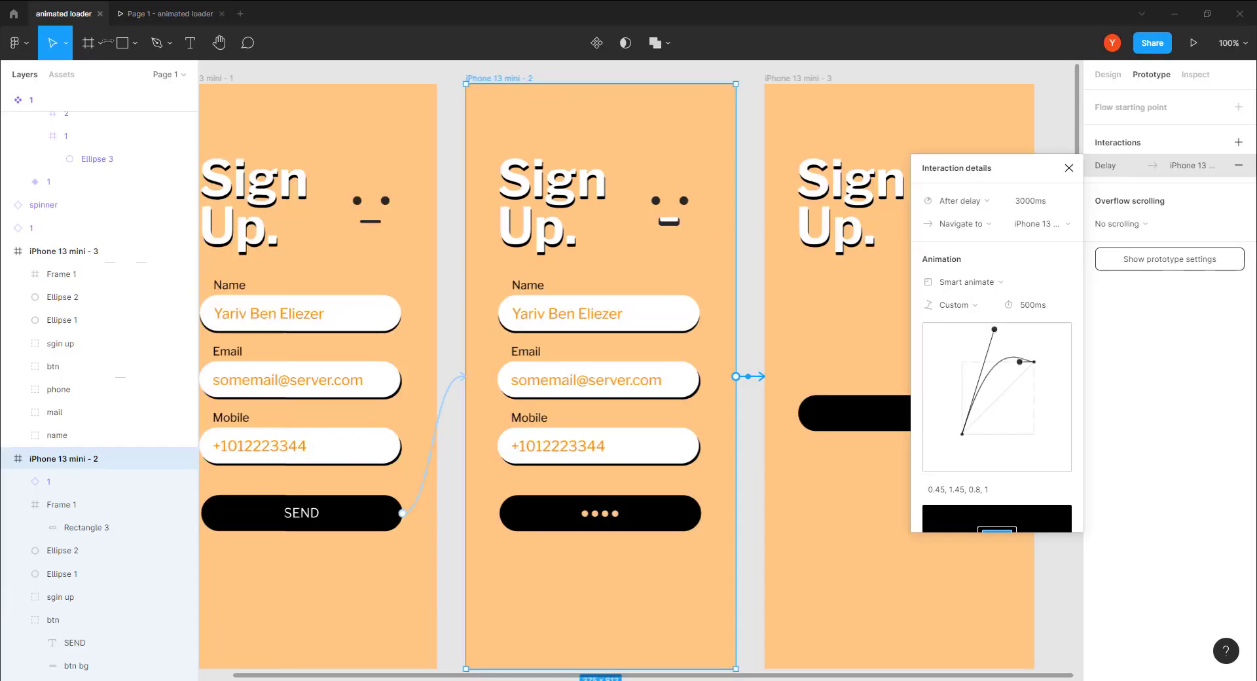
pyautogui.click(1039, 305)
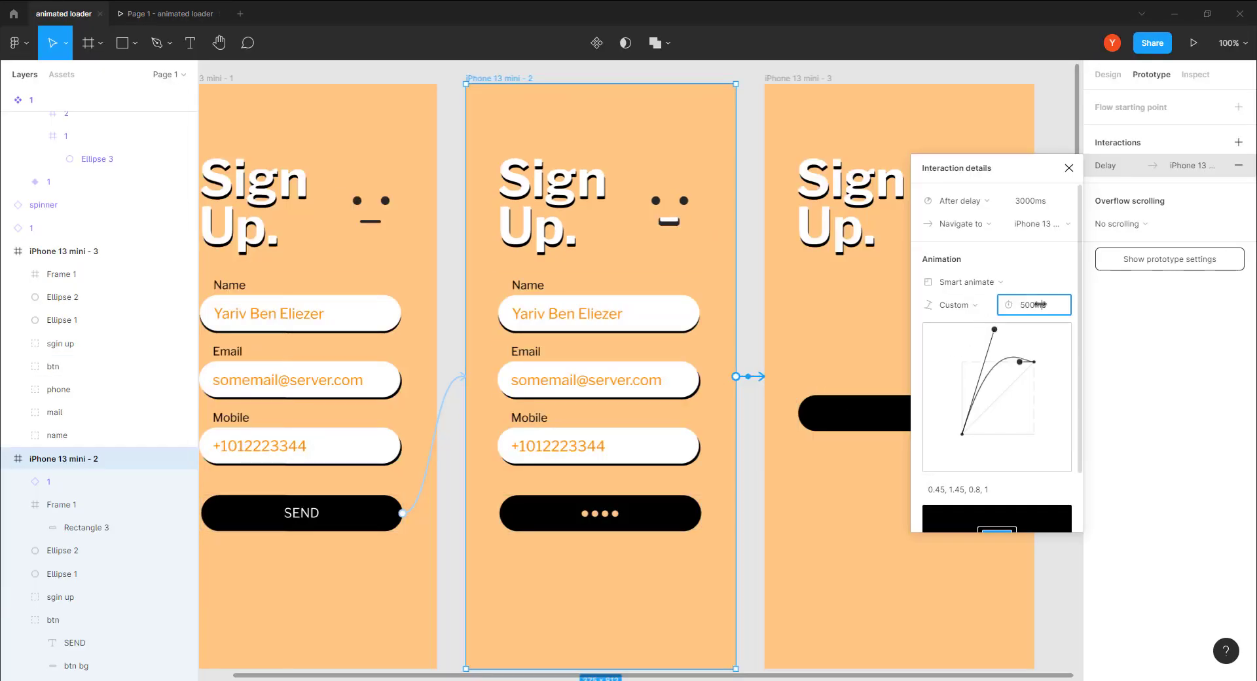
pyautogui.write('600')
pyautogui.press('Return')
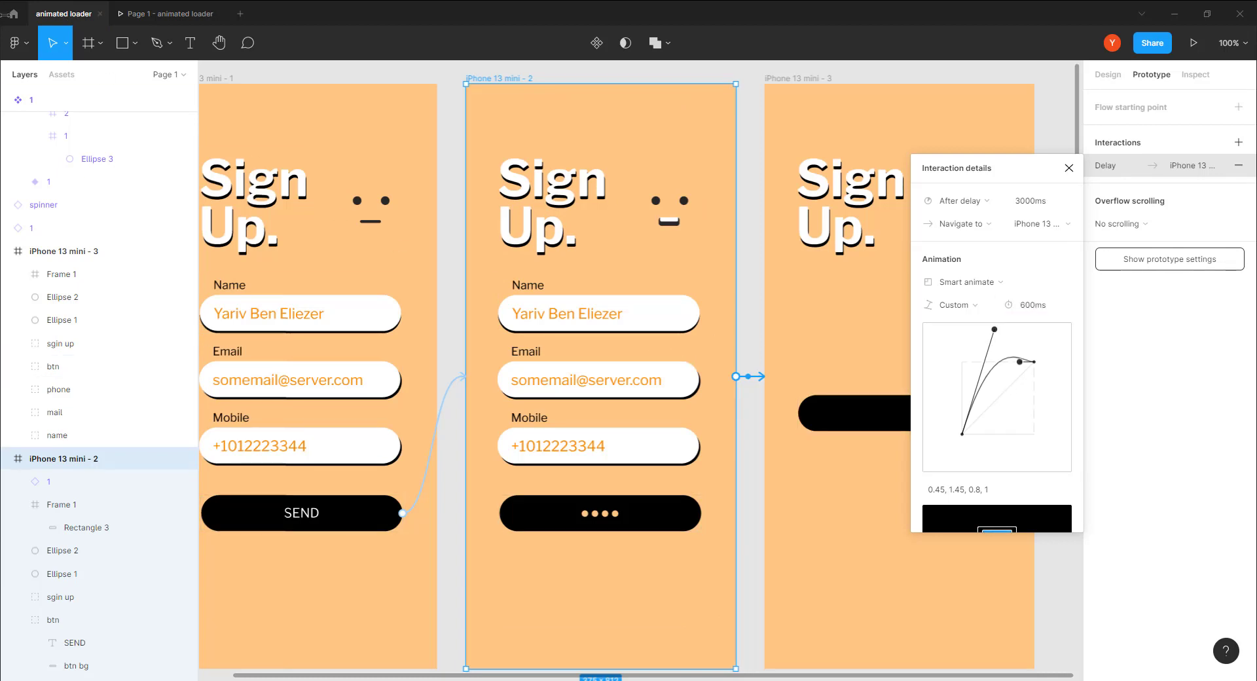
# Step: Restart the prototype preview and send the form to watch the slower collapse transition
pyautogui.click(159, 13)
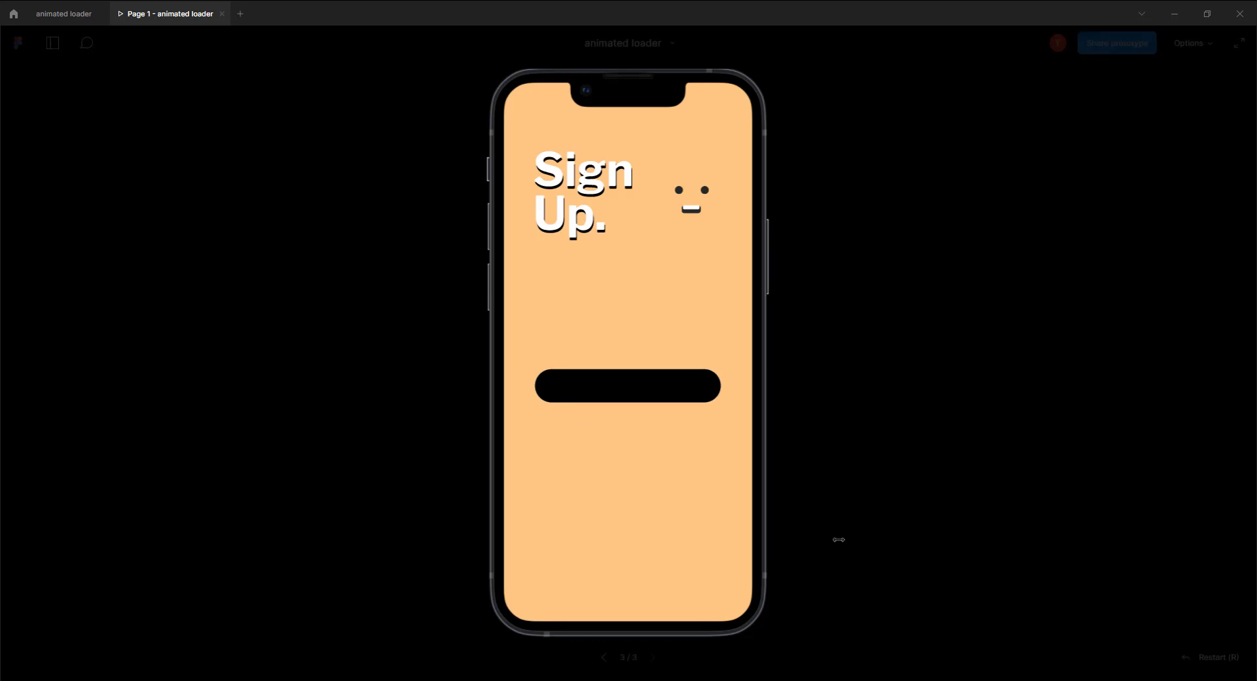
pyautogui.click(1186, 657)
pyautogui.click(629, 488)
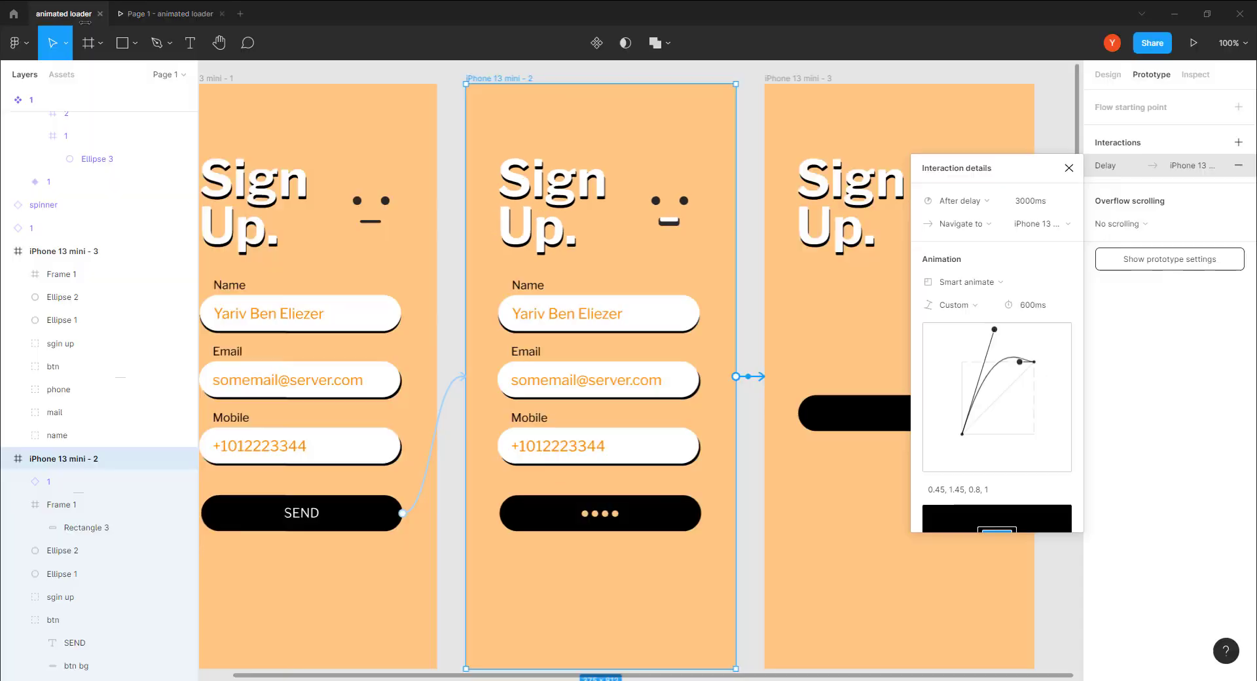
# Step: Reshape the second-to-third screen transition's custom easing curve to about 0.53, -0.57, 0.46, 1.53 and set its duration to 700 ms
pyautogui.click(63, 14)
pyautogui.click(961, 433)
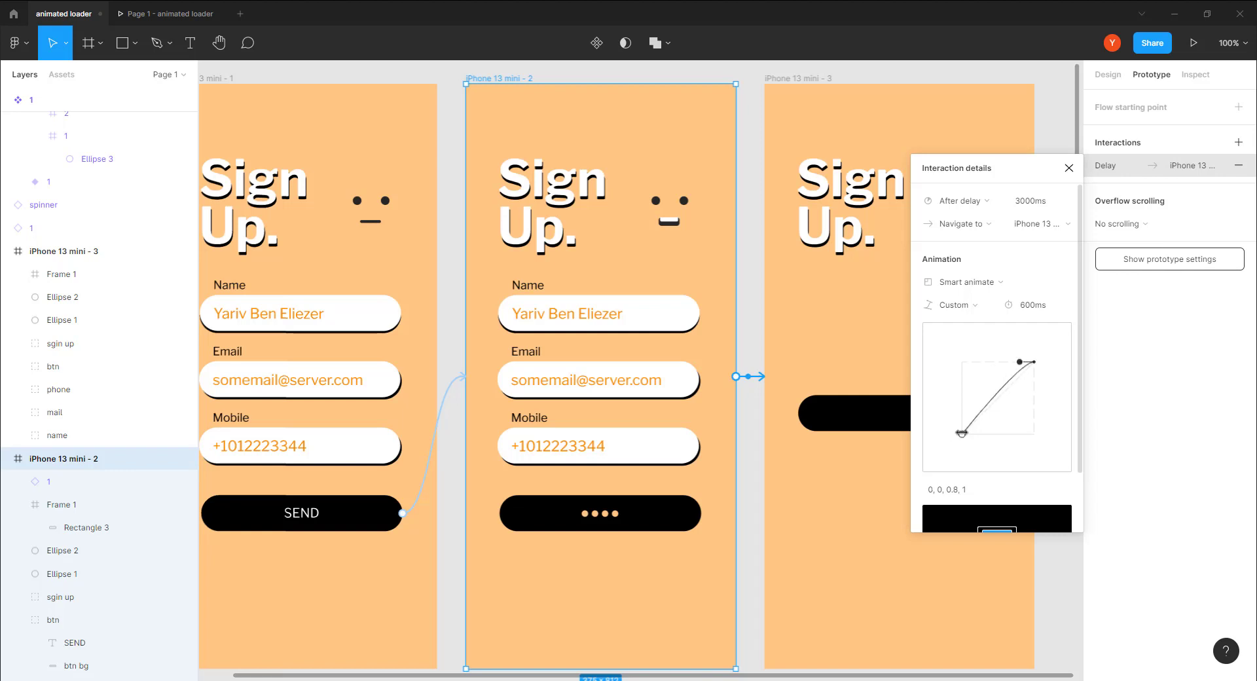
pyautogui.moveTo(961, 433); pyautogui.dragTo(985, 470)
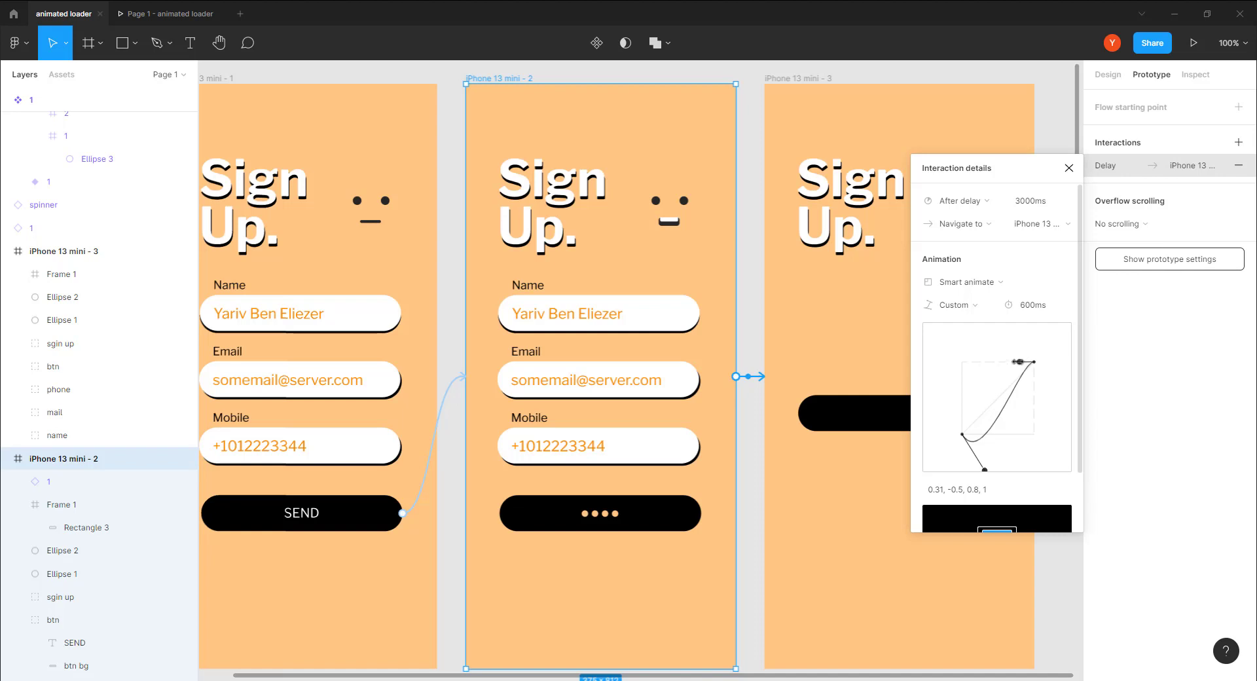
pyautogui.moveTo(1018, 362); pyautogui.dragTo(995, 323)
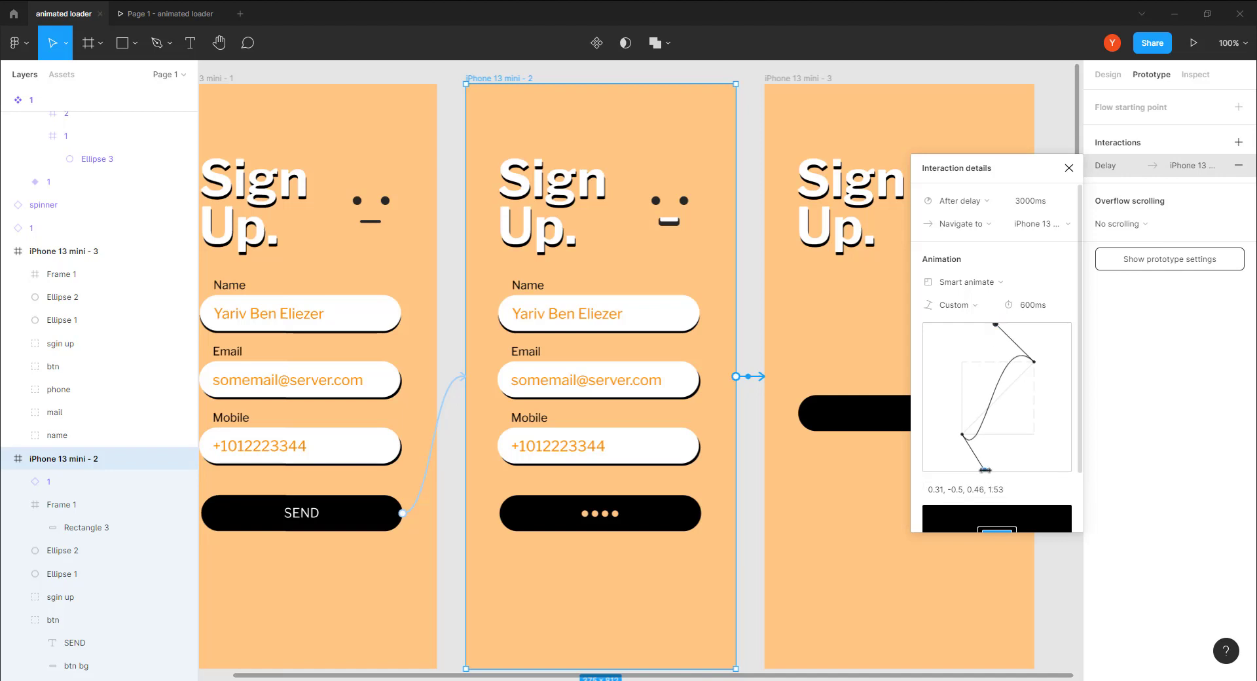
pyautogui.moveTo(985, 469); pyautogui.dragTo(996, 472)
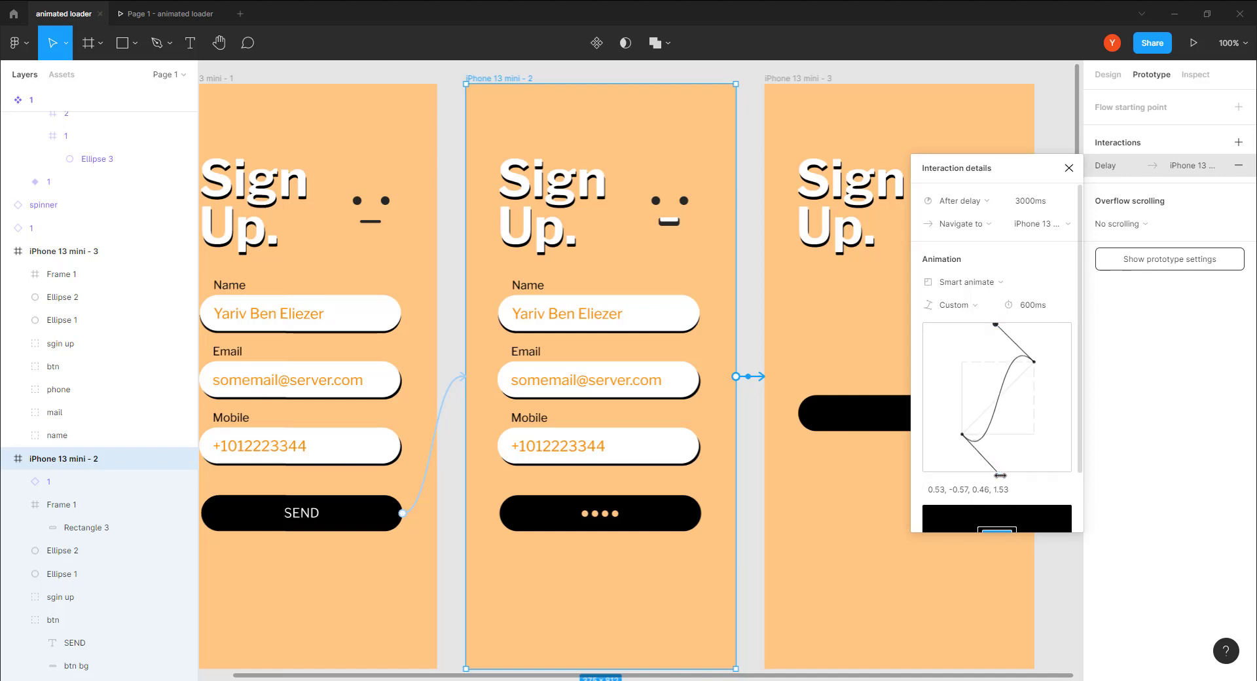
pyautogui.click(1034, 307)
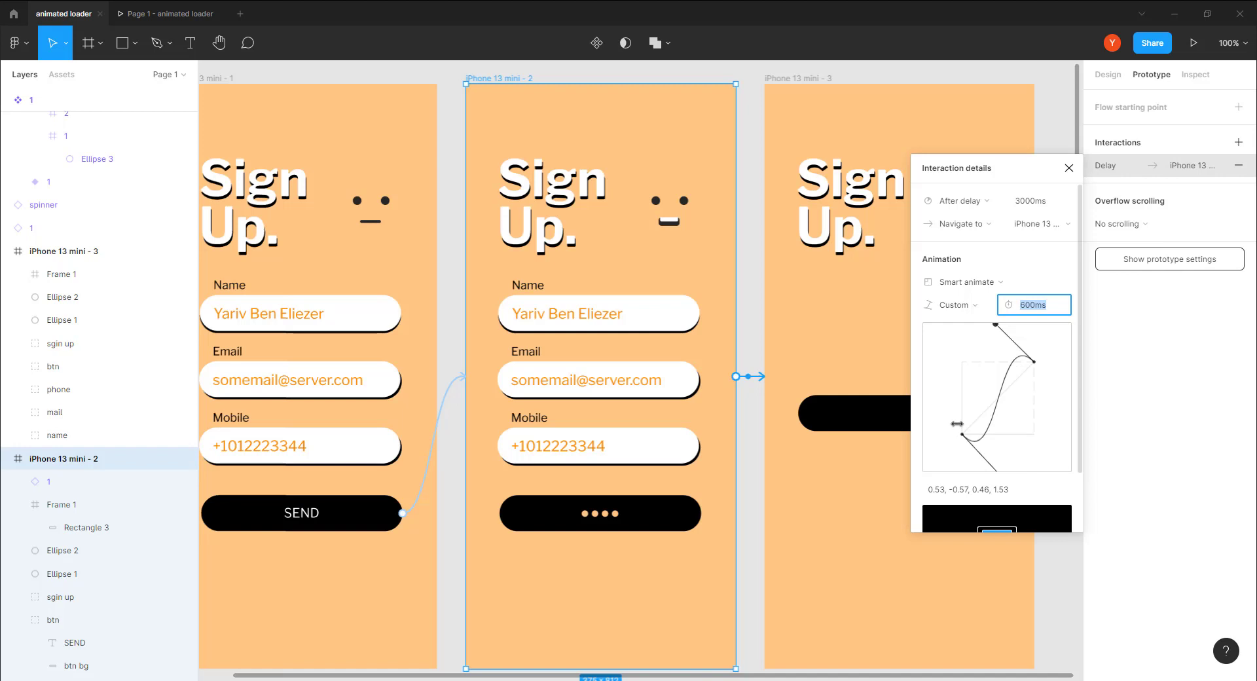
pyautogui.write('700')
pyautogui.press('Return')
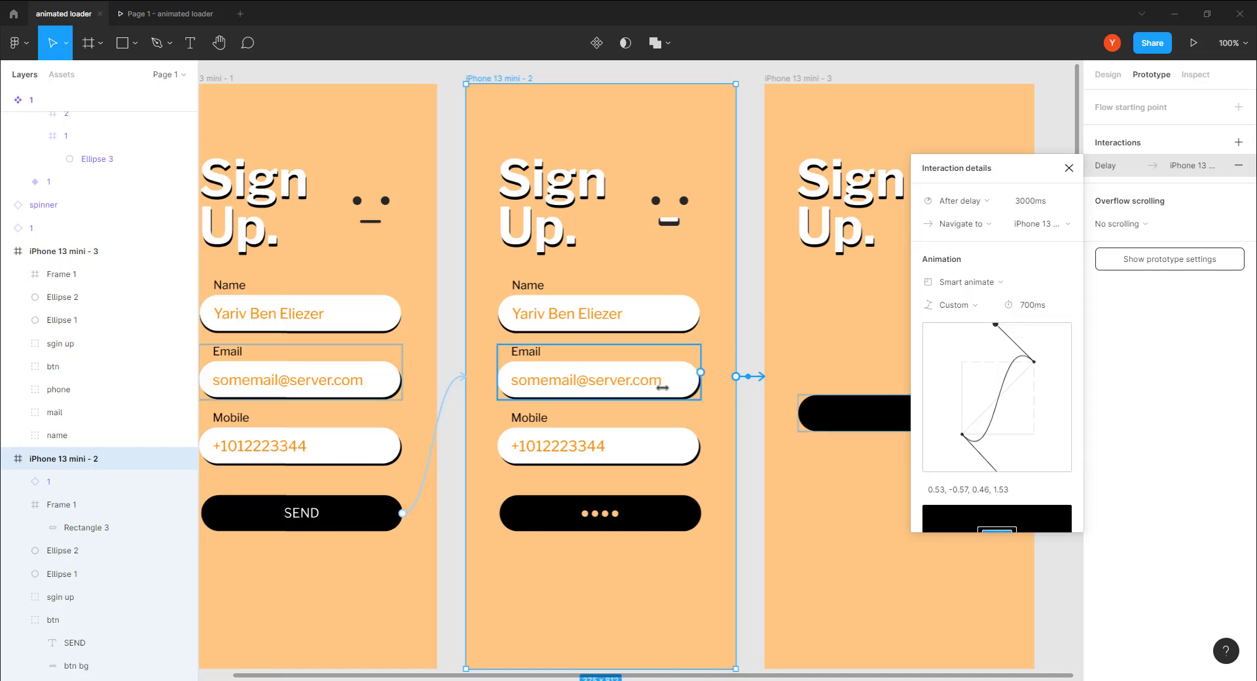
# Step: Send the form in the prototype preview to watch the reshaped collapse transition, and return to the design file
pyautogui.hotkey('ctrl', 'Tab')
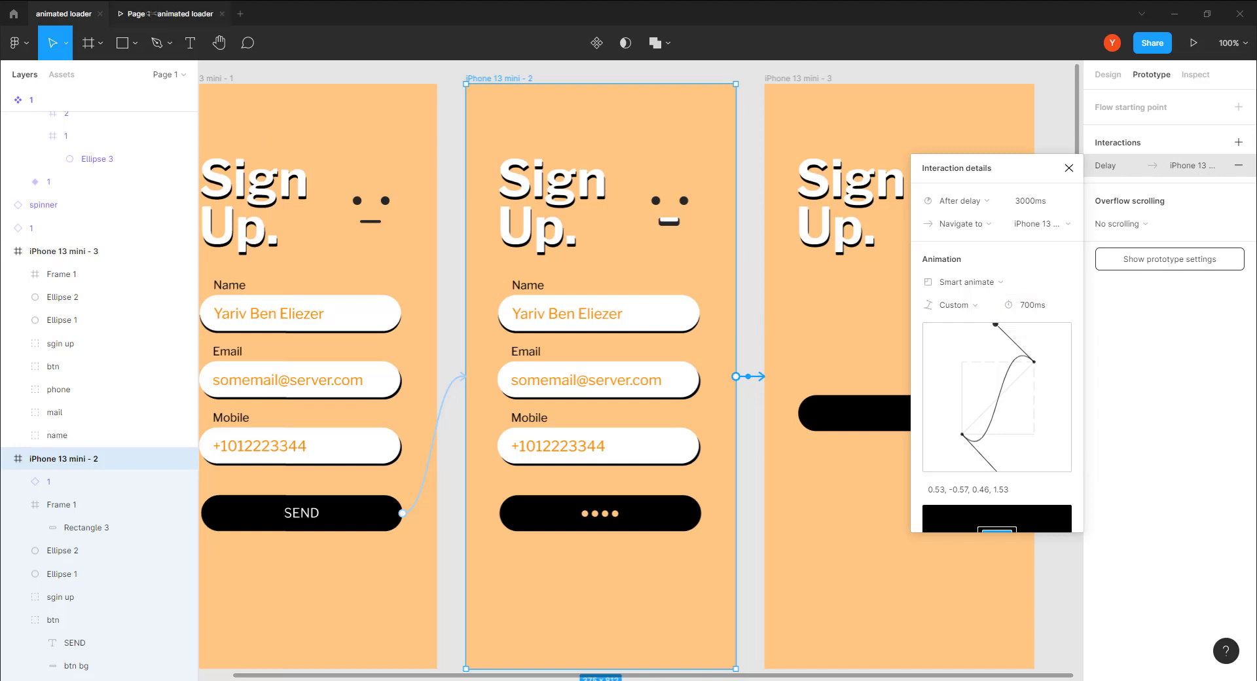
pyautogui.click(1227, 656)
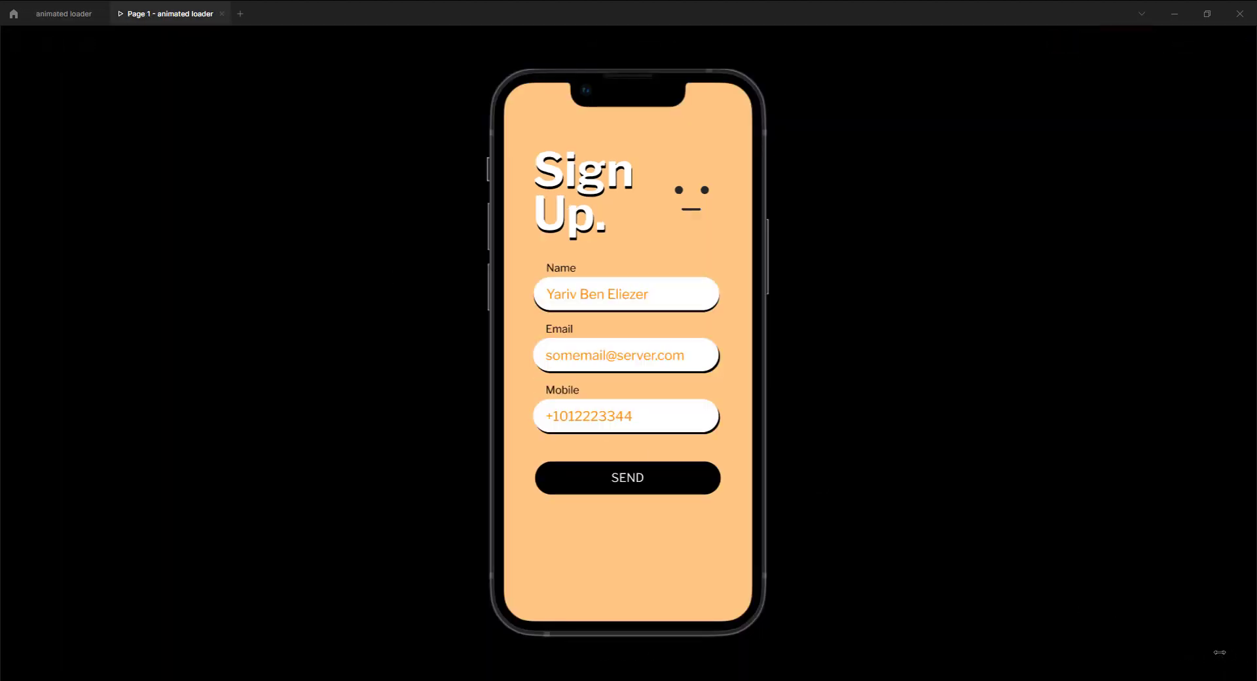
pyautogui.click(588, 477)
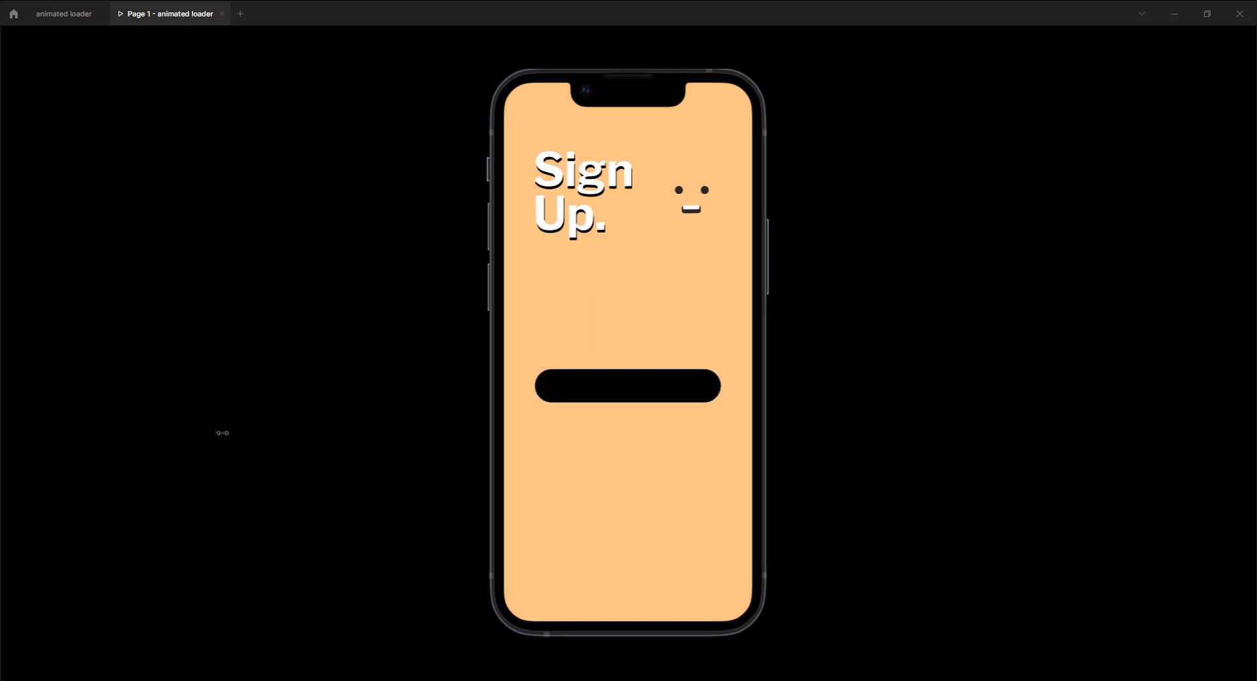
pyautogui.click(64, 14)
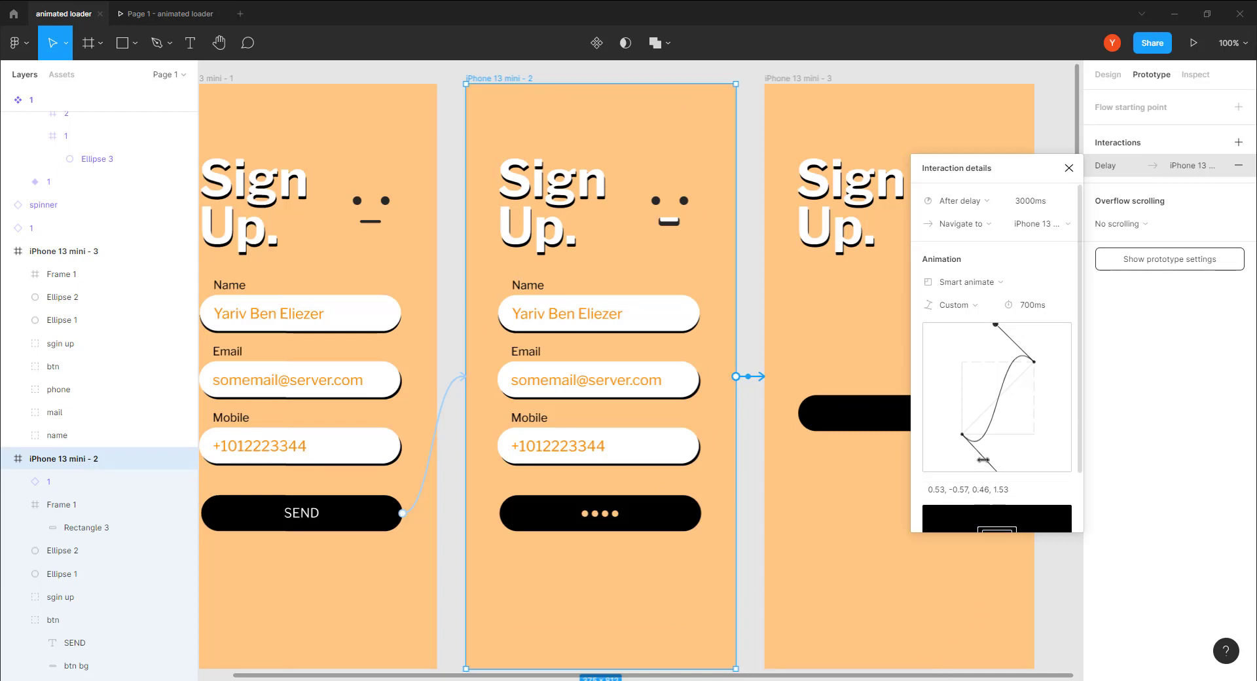
# Step: Adjust the transition's custom easing curve to about 0.76, -0.75, 0.3, 1.58 and set its duration to 800 ms
pyautogui.moveTo(986, 458); pyautogui.dragTo(994, 467)
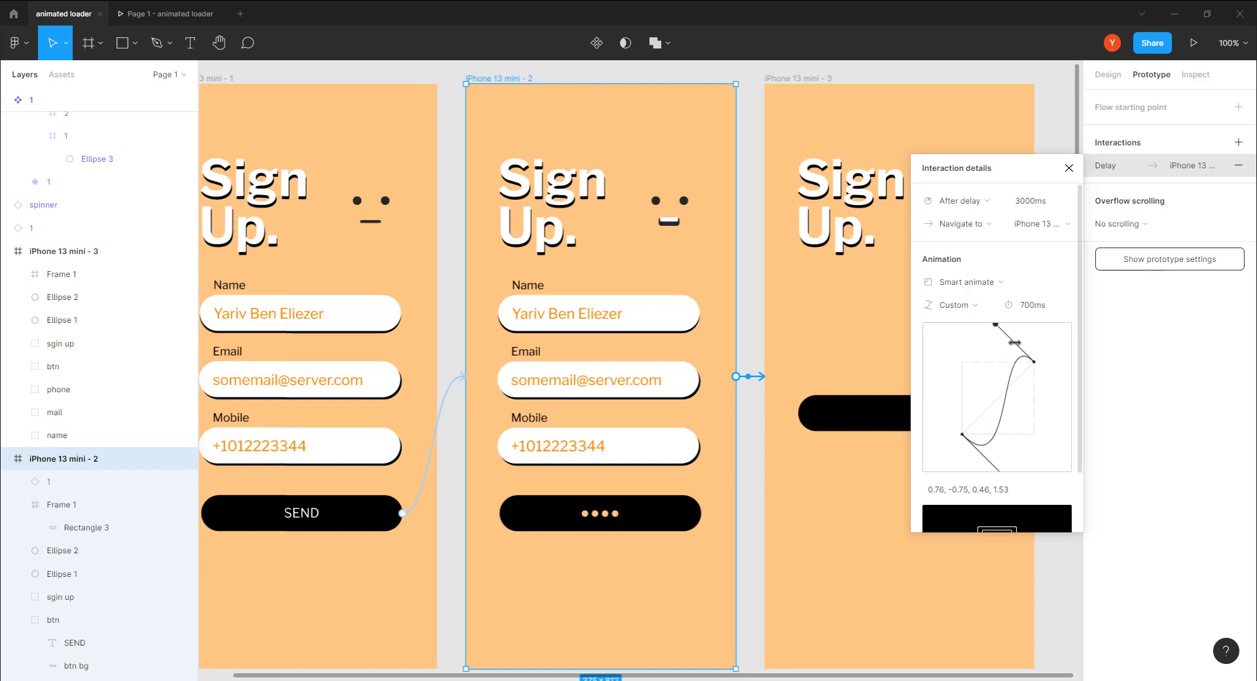
pyautogui.moveTo(996, 324); pyautogui.dragTo(984, 319)
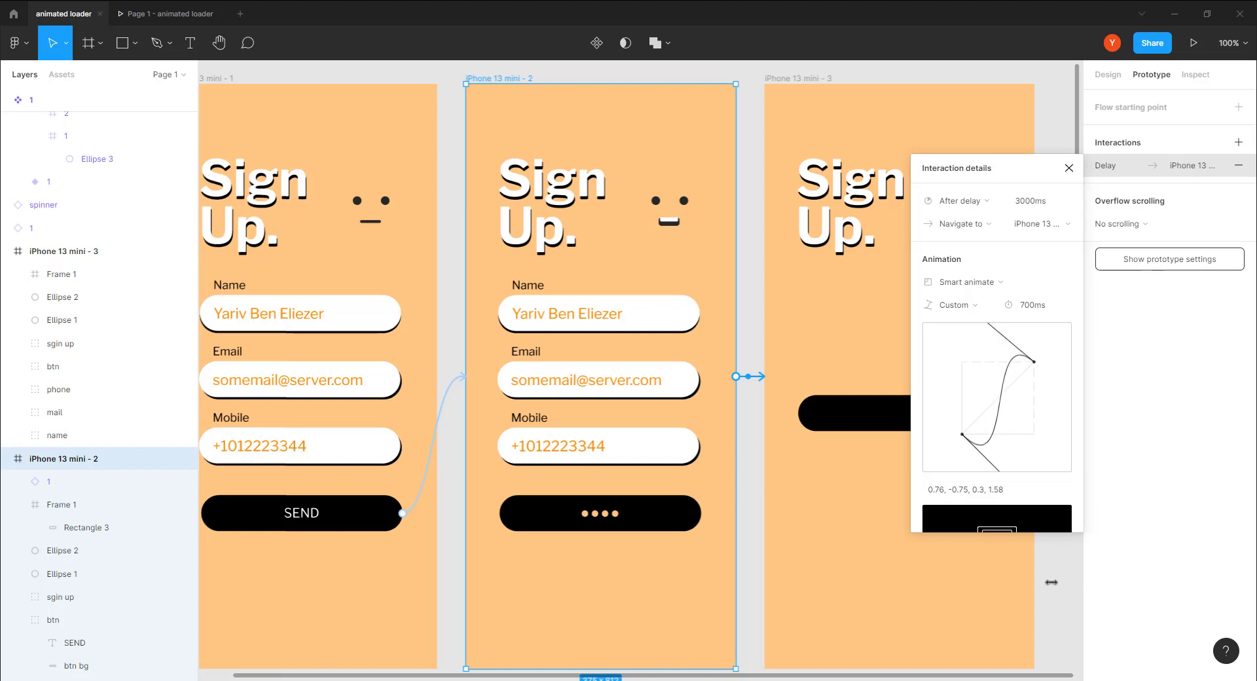
pyautogui.click(1031, 304)
pyautogui.write('800')
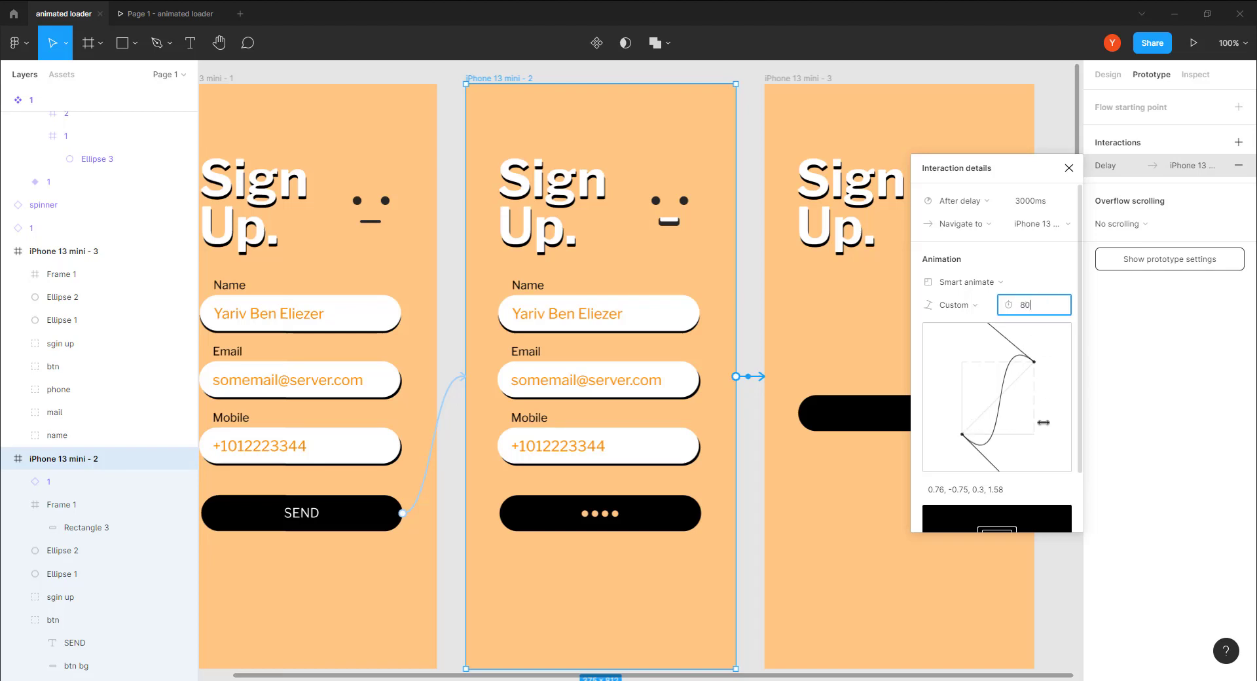
pyautogui.press('Return')
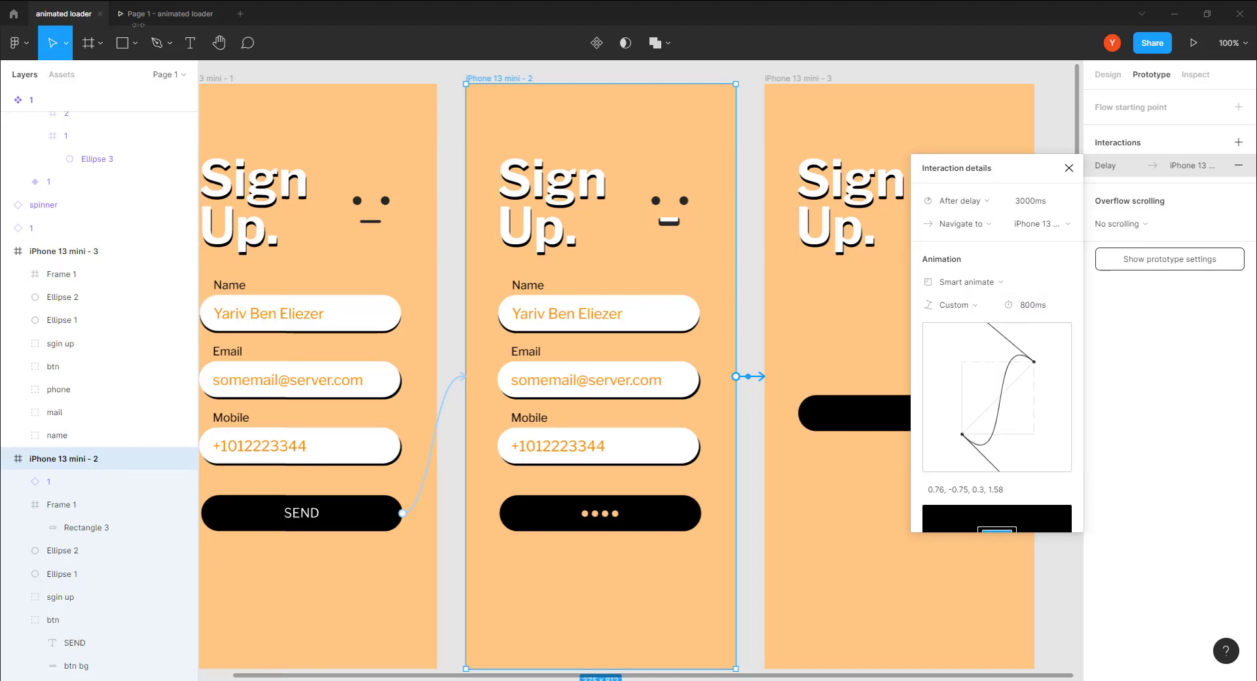
# Step: Check the transition in the prototype preview and set its duration to 700 ms in the design file
pyautogui.hotkey('ctrl', 'Tab')
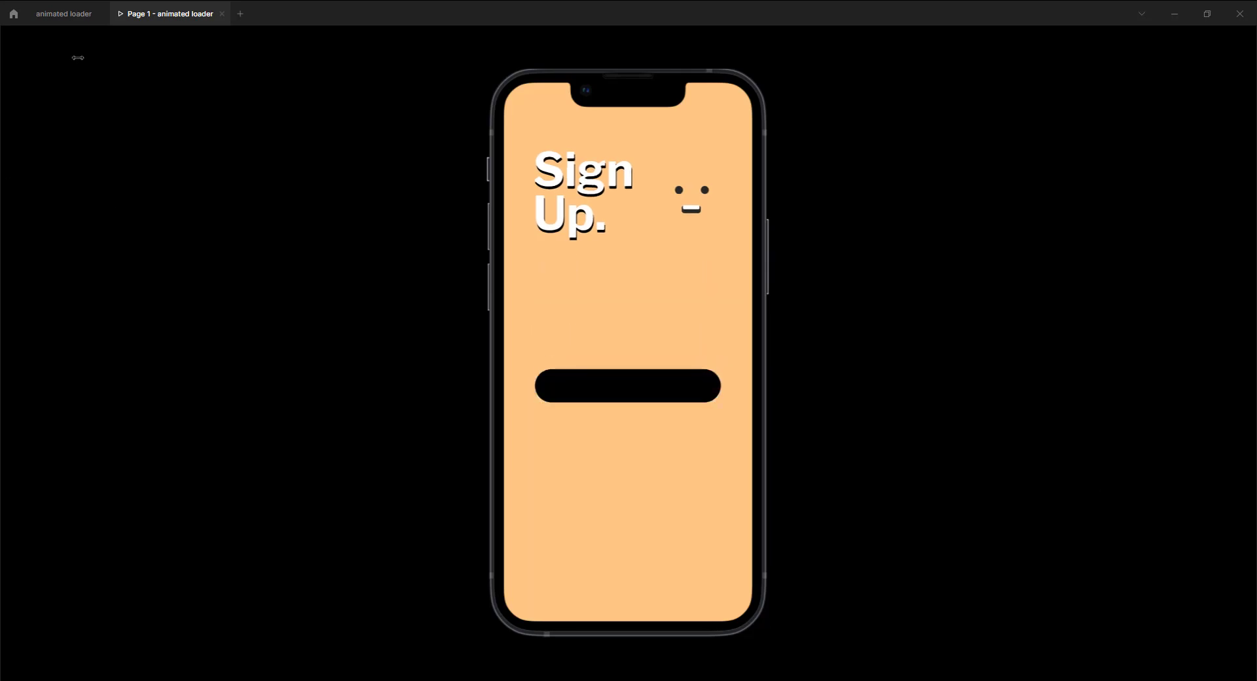
pyautogui.click(64, 14)
pyautogui.click(1034, 305)
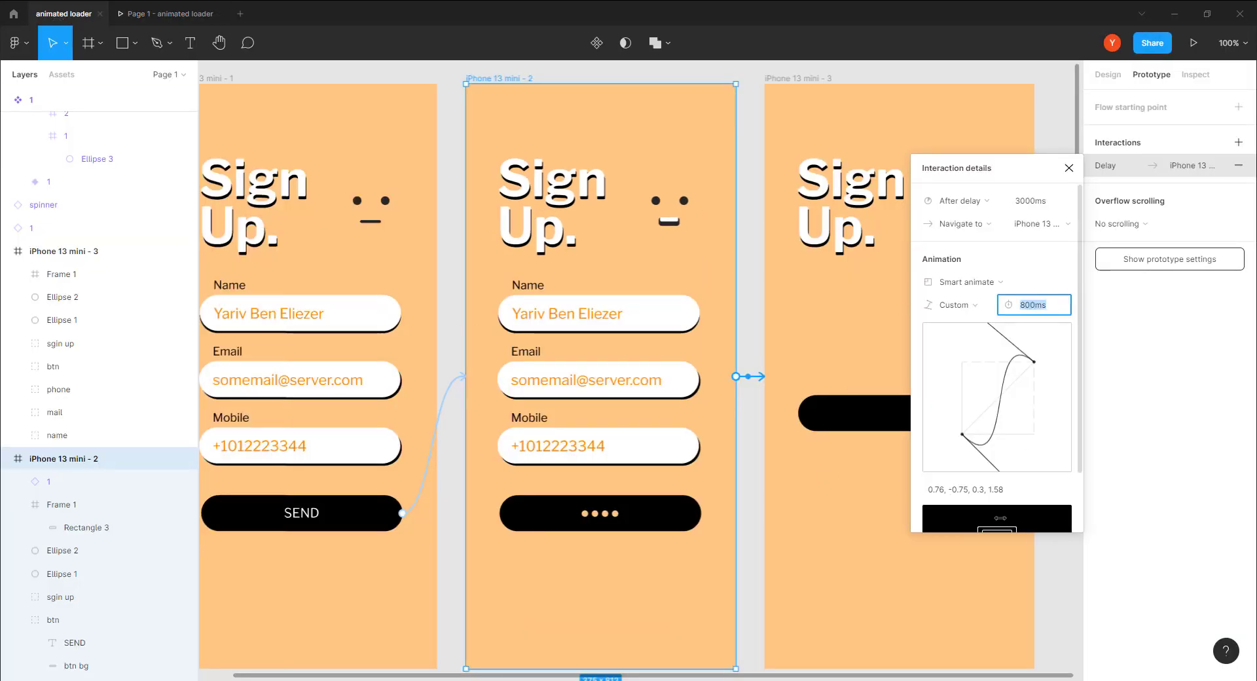
pyautogui.write('700')
pyautogui.press('Return')
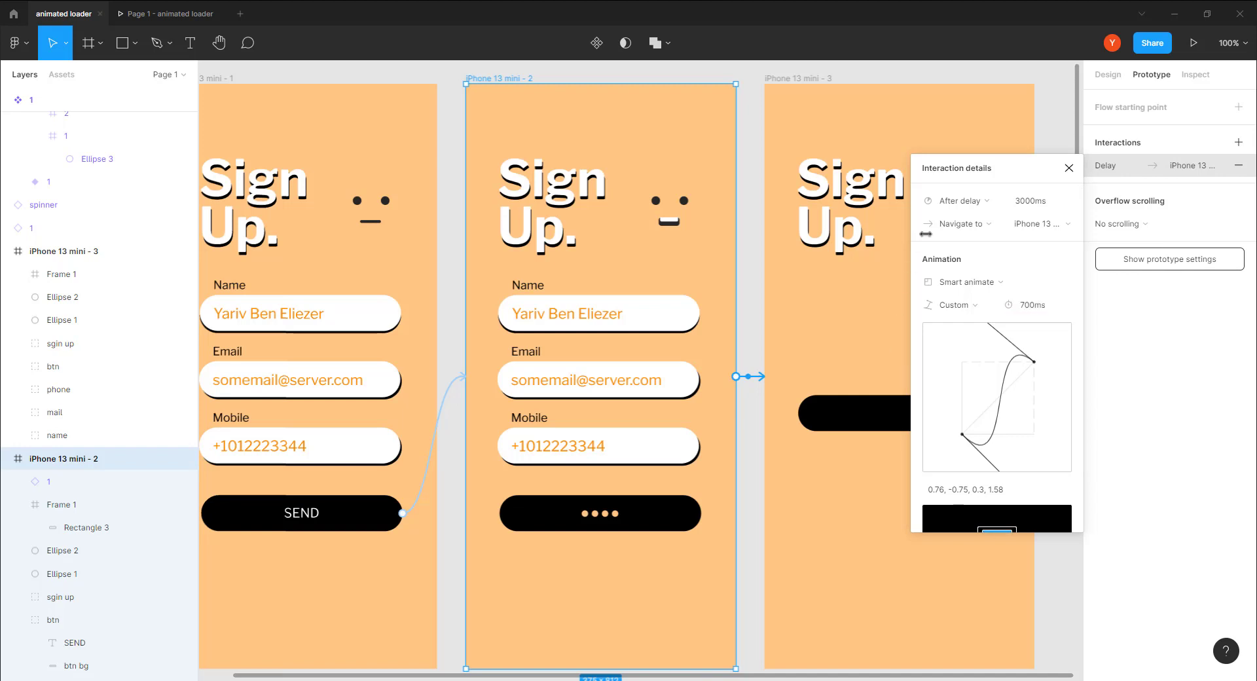
# Step: Duplicate the iPhone 13 mini - 3 frame to make a fourth screen
pyautogui.hscroll(8, 849, 404)
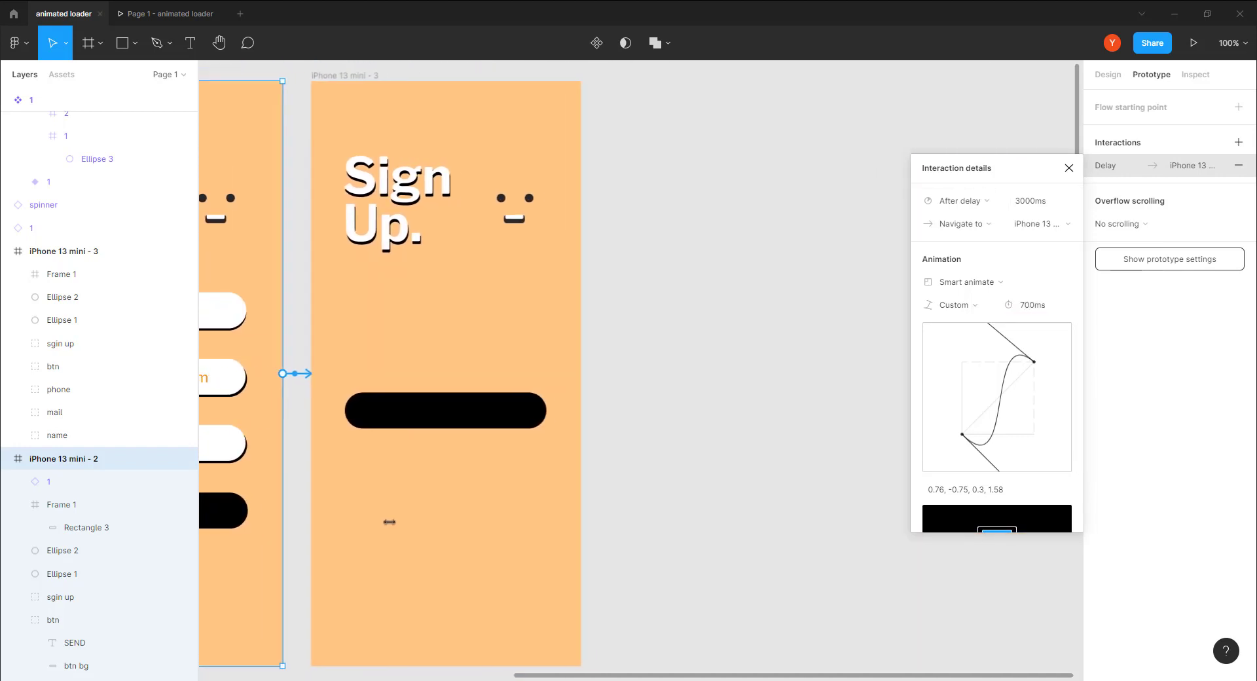
pyautogui.hscroll(-1, 370, 519)
pyautogui.hscroll(1, 370, 519)
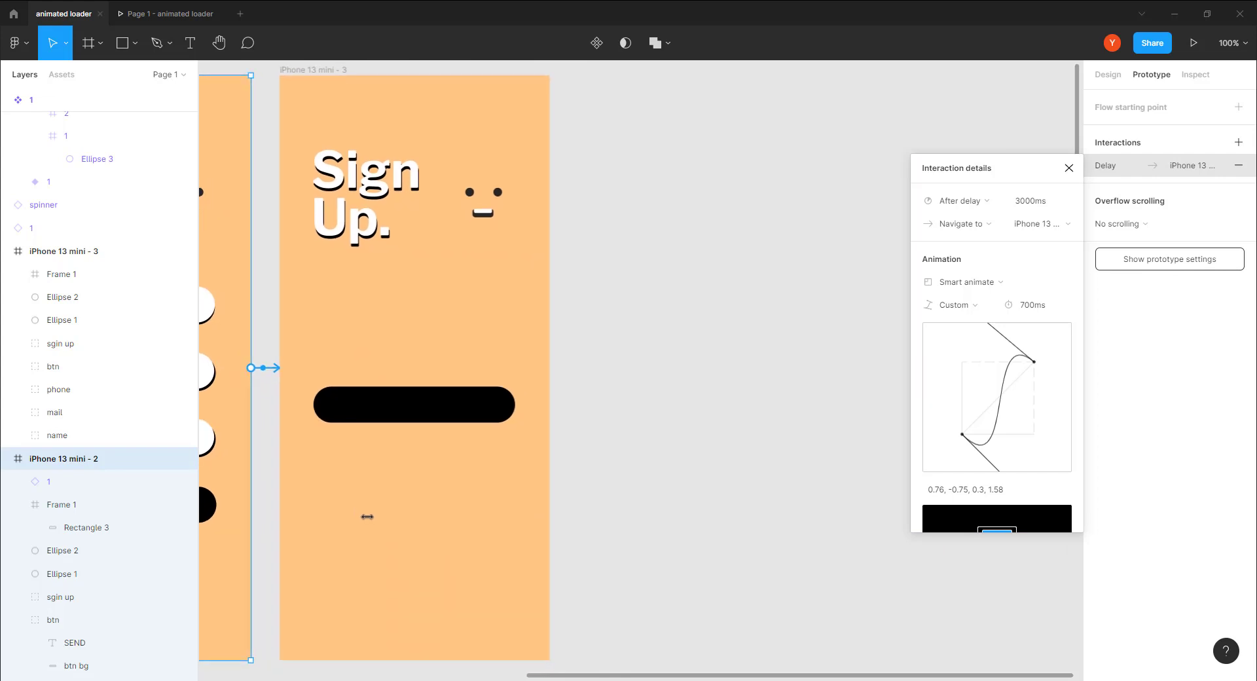
pyautogui.click(317, 69)
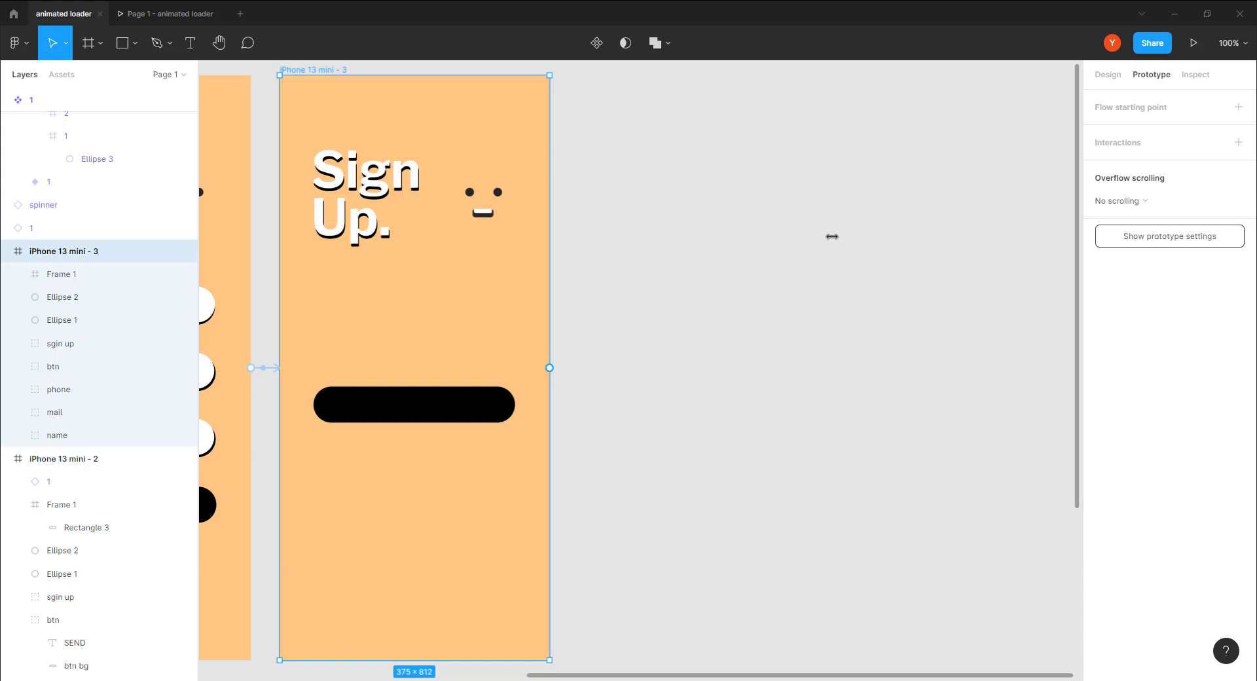
pyautogui.hotkey('ctrl', 'd')
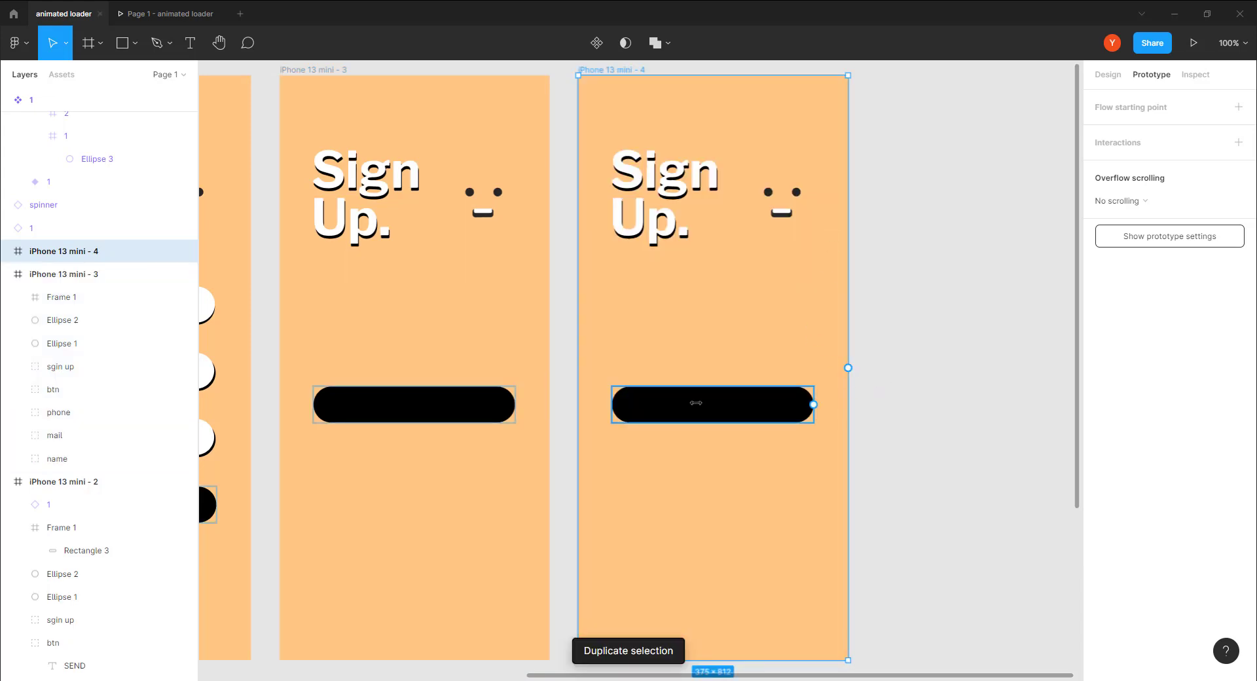
# Step: Enlarge the black button on the fourth screen vertically about its centre into a block of about 280 × 294
pyautogui.click(800, 401)
pyautogui.click(1097, 75)
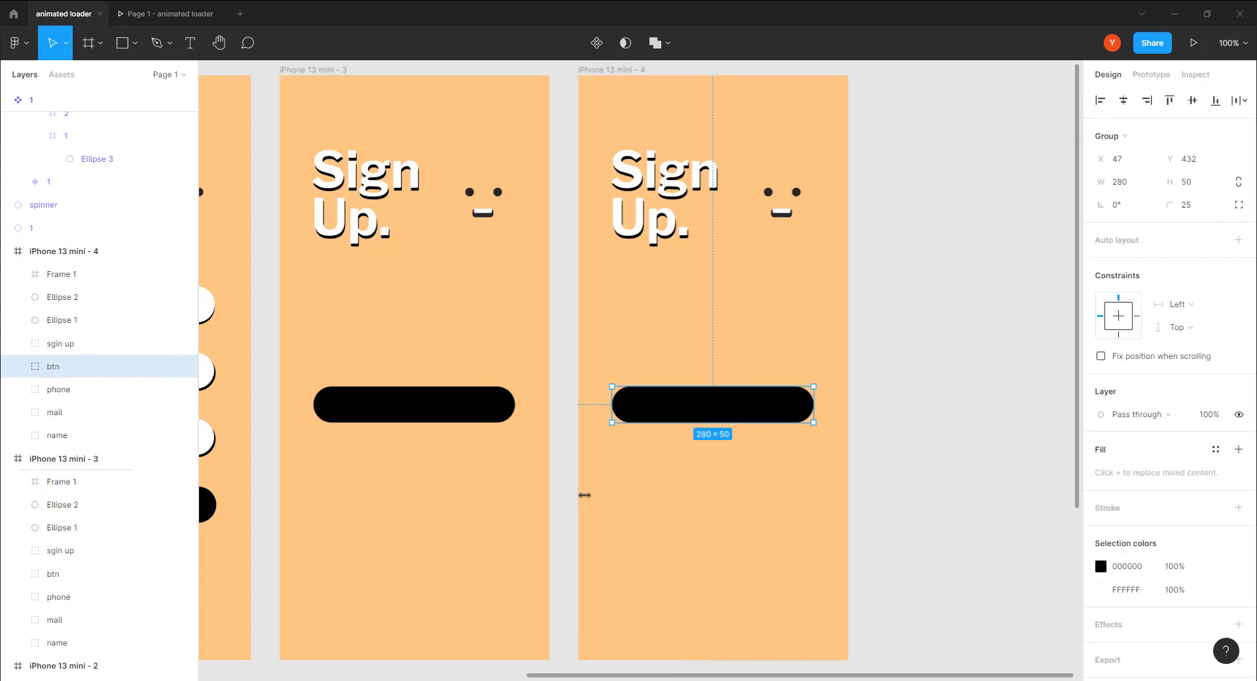
pyautogui.moveTo(706, 387); pyautogui.dragTo(702, 298)
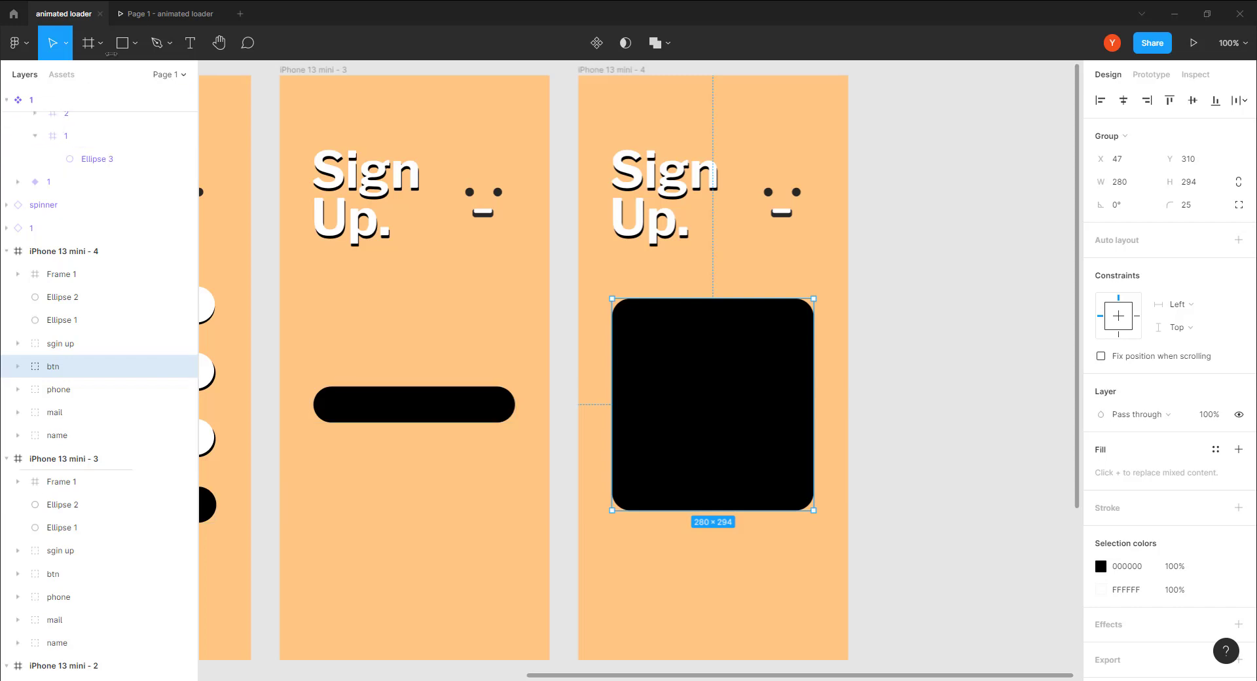
# Step: Draw an open check mark about 104.5 × 70 with the Pen tool in the middle of the black block
pyautogui.click(156, 42)
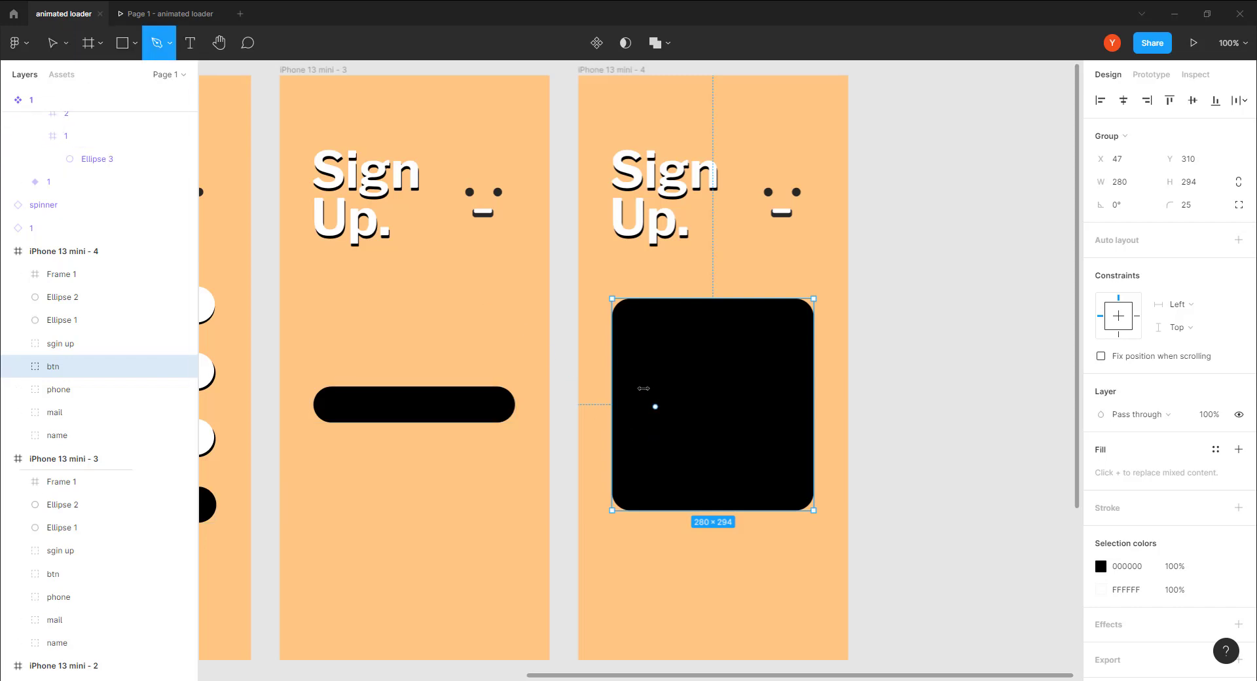
pyautogui.click(681, 400)
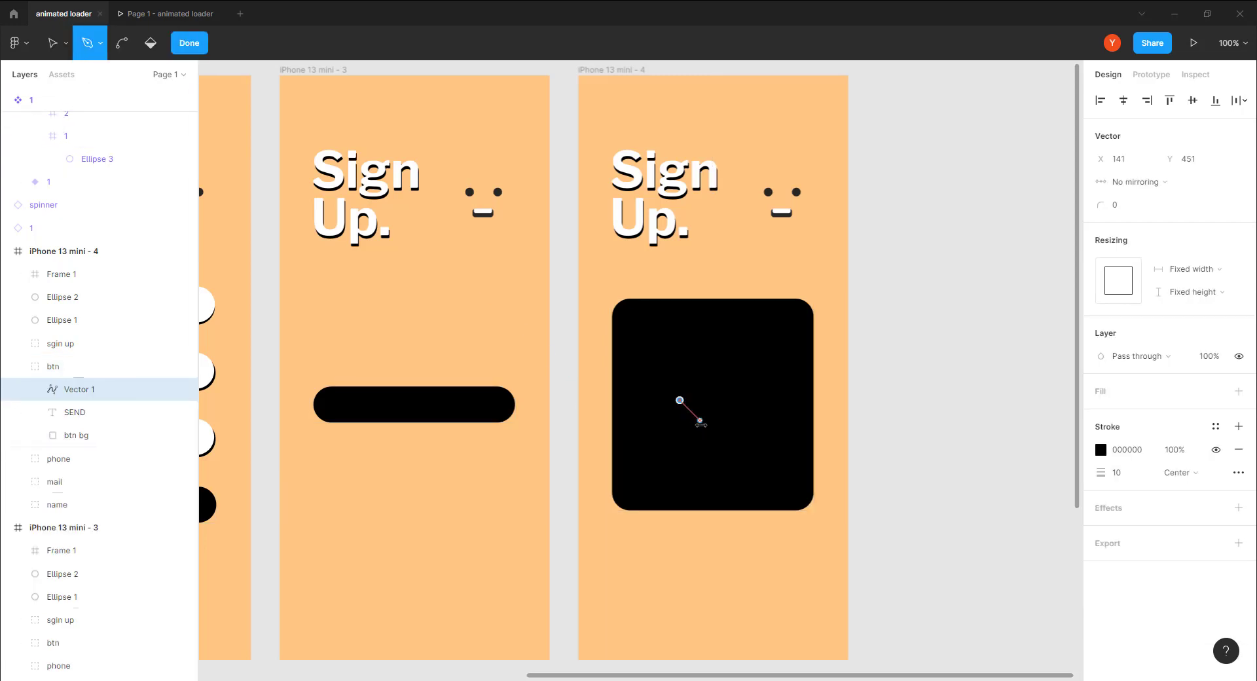
pyautogui.click(704, 425)
pyautogui.click(754, 375)
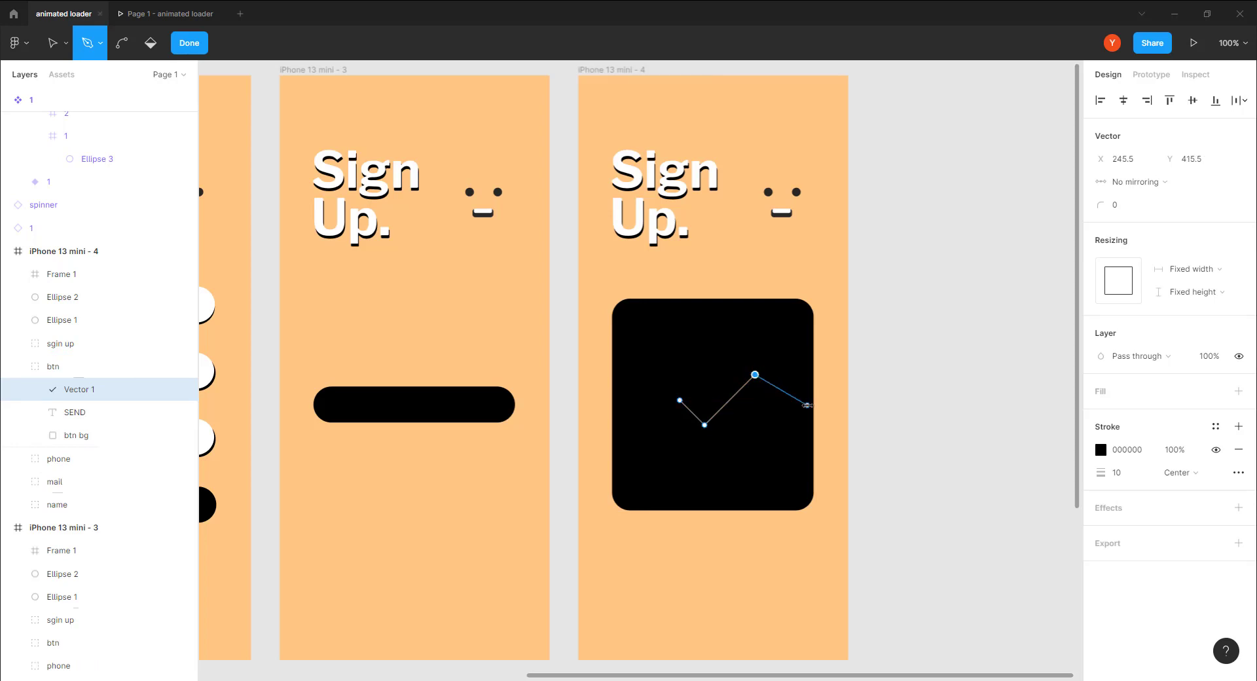
pyautogui.press('Return')
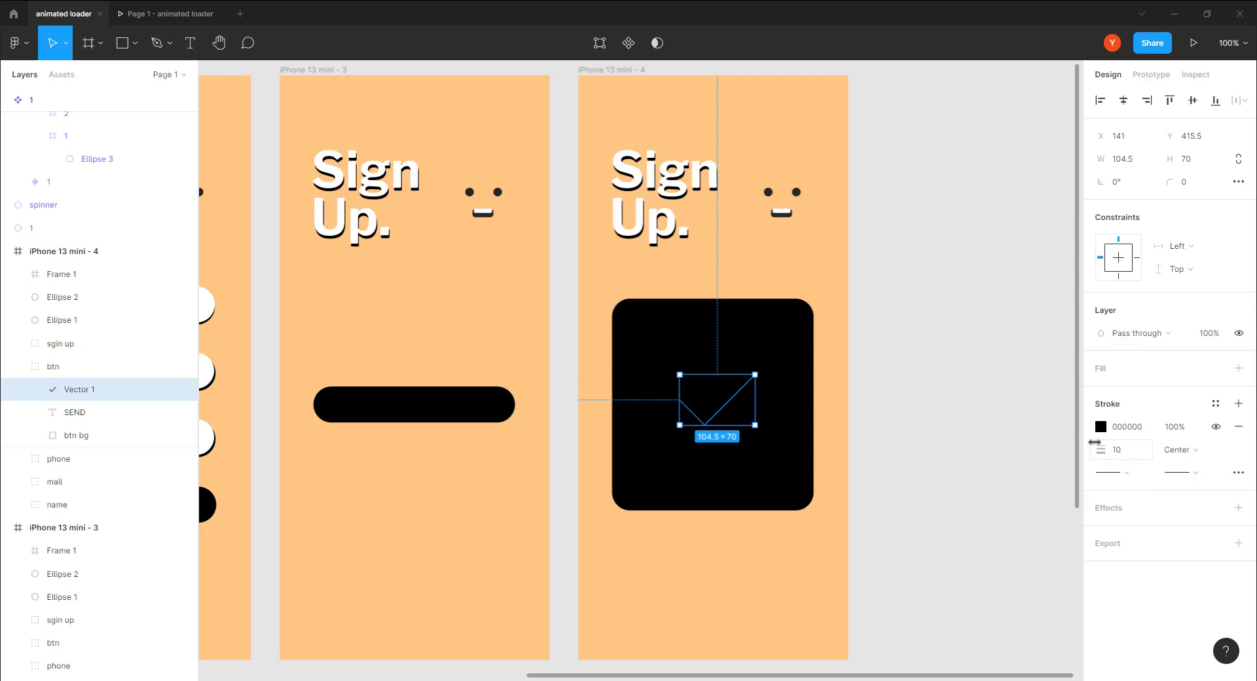
# Step: Colour the check mark's stroke with the screen's orange background FFC683 and increase its stroke weight to 18
pyautogui.press('i')
pyautogui.click(772, 559)
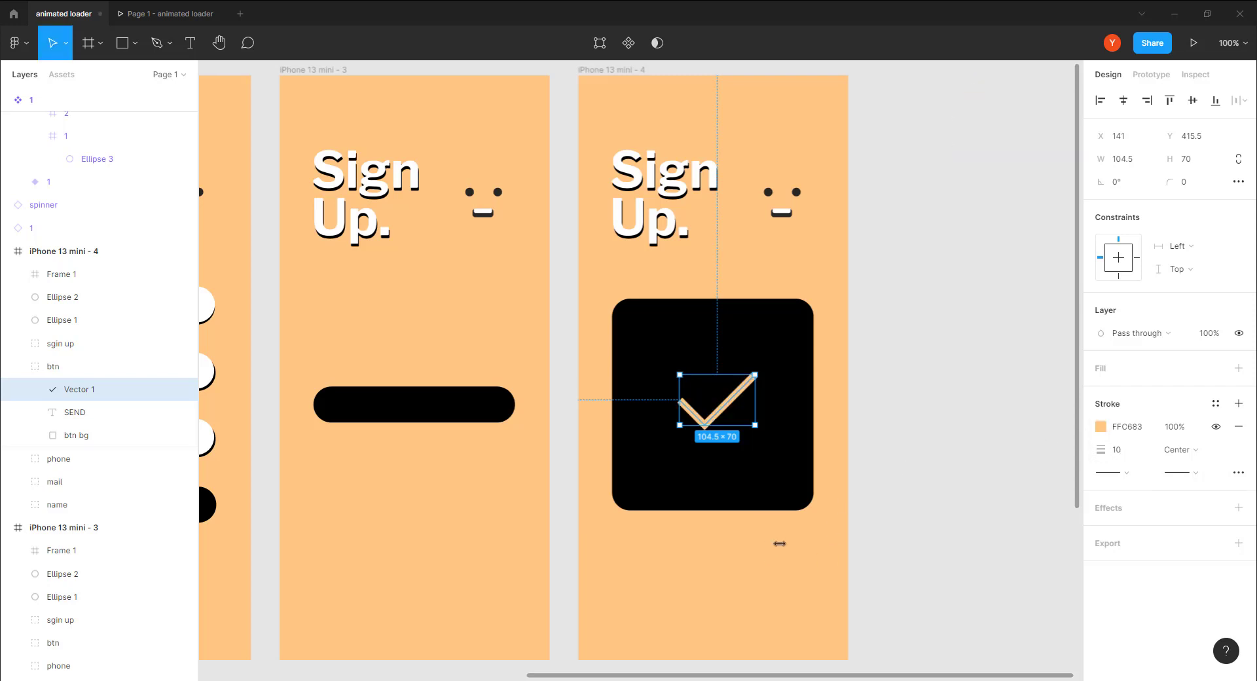
pyautogui.moveTo(1101, 450)
pyautogui.mouseDown()
pyautogui.moveTo(954, 373)
pyautogui.moveTo(966, 409)
pyautogui.mouseUp()
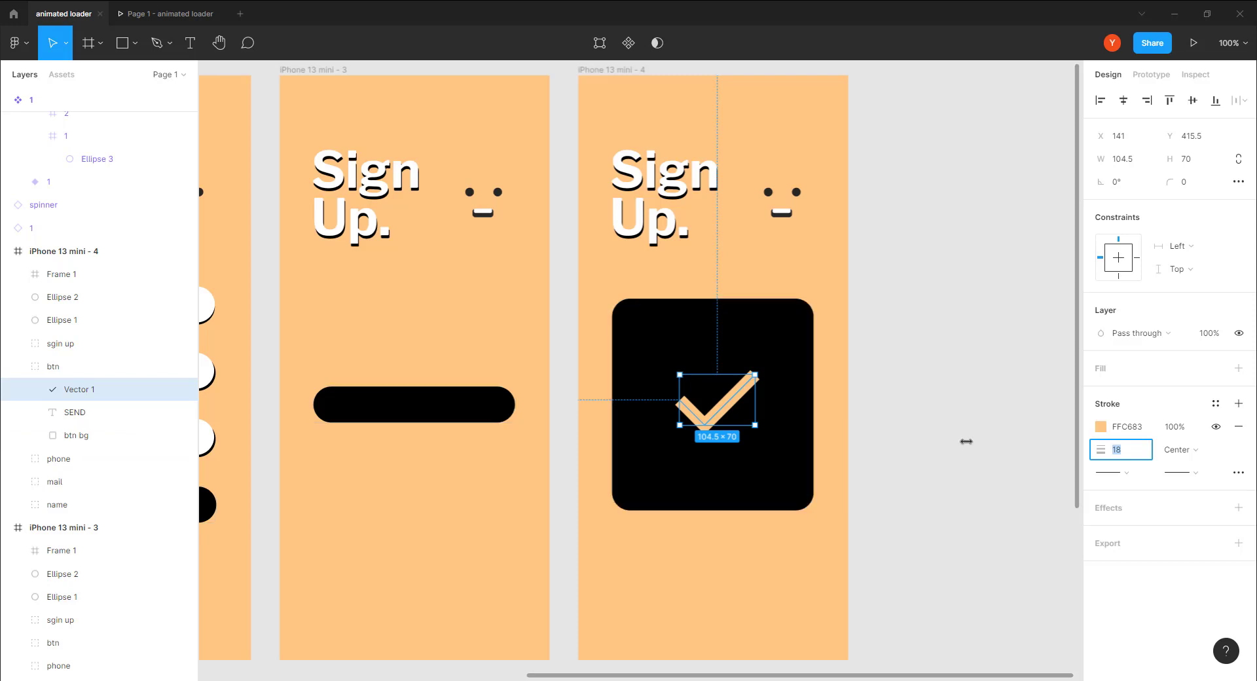
pyautogui.click(944, 419)
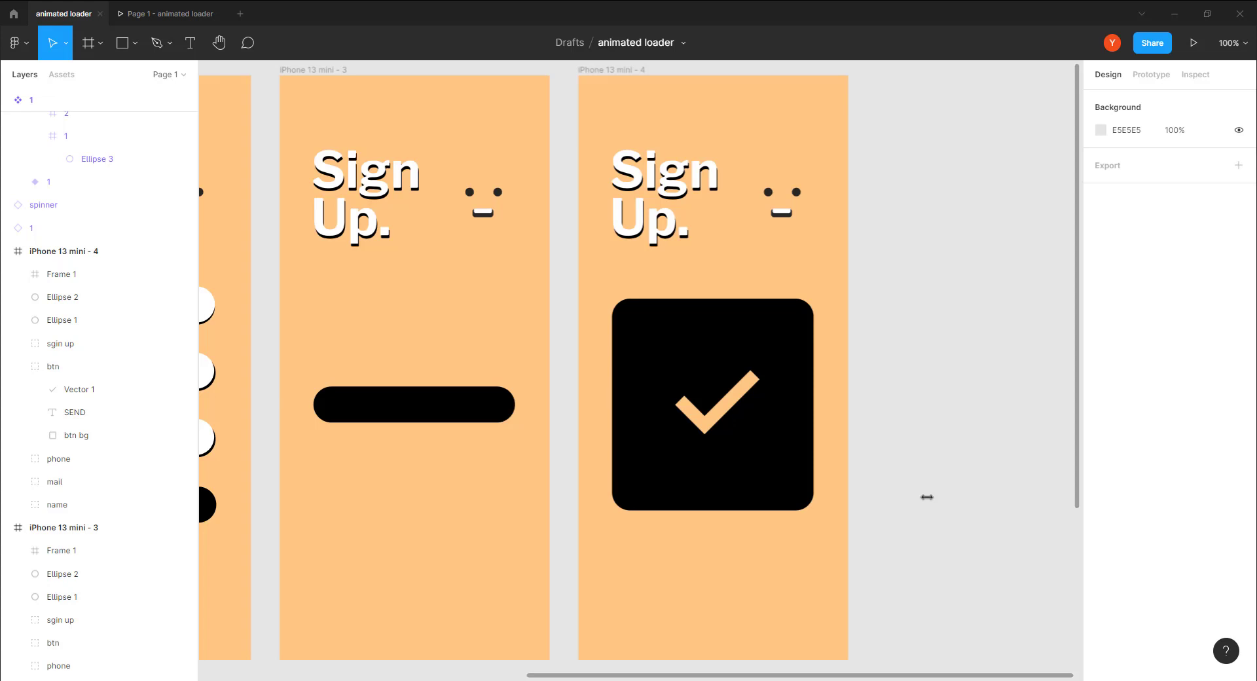
# Step: Connect the iPhone 13 mini - 3 frame to iPhone 13 mini - 4 and set the transition's easing to Ease out back
pyautogui.click(298, 69)
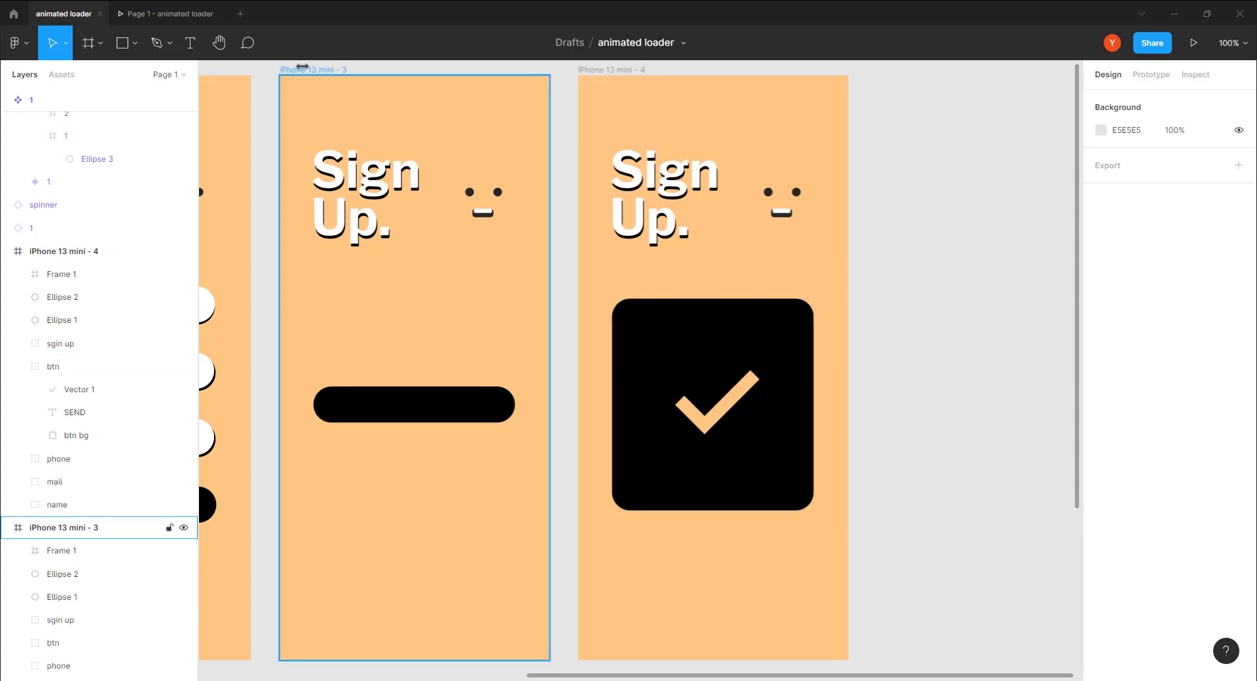
pyautogui.click(1152, 74)
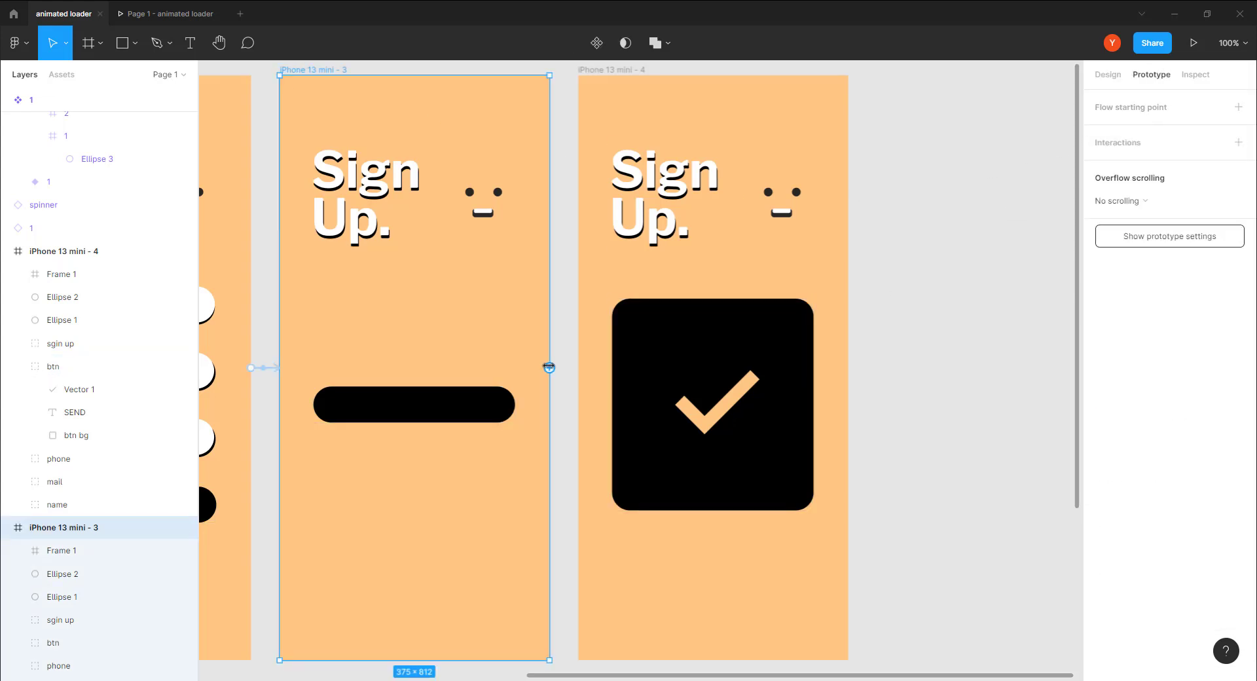
pyautogui.moveTo(549, 367); pyautogui.dragTo(583, 371)
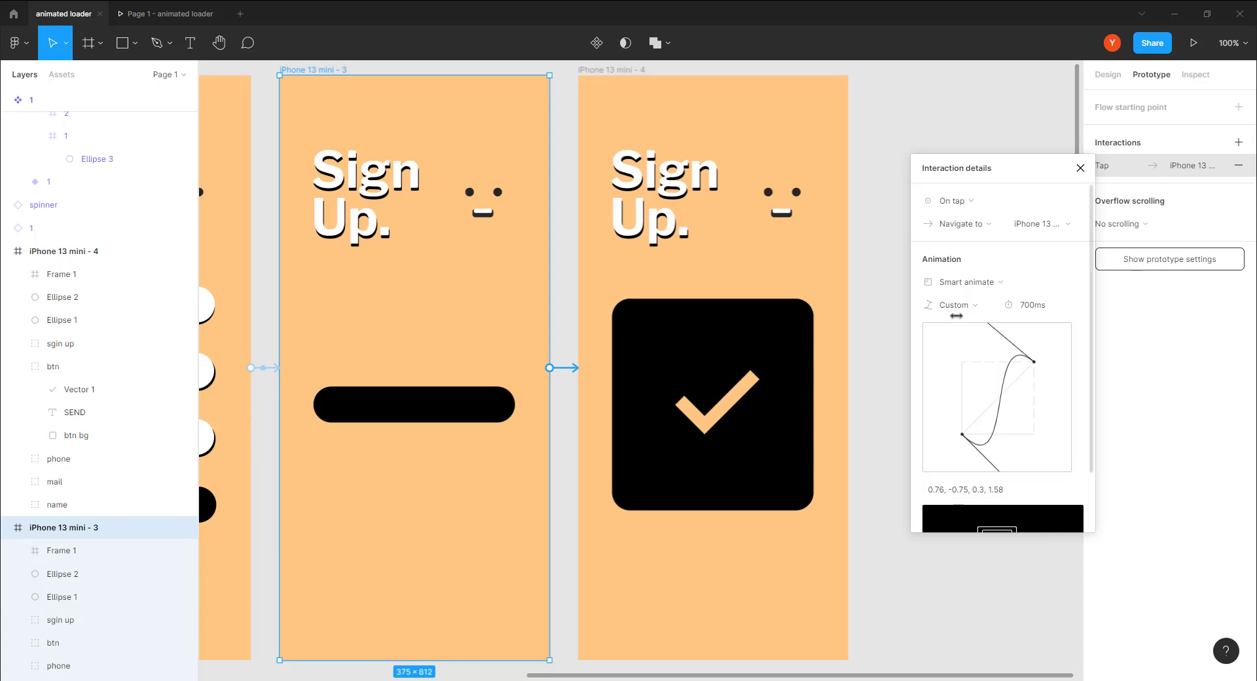
pyautogui.click(949, 303)
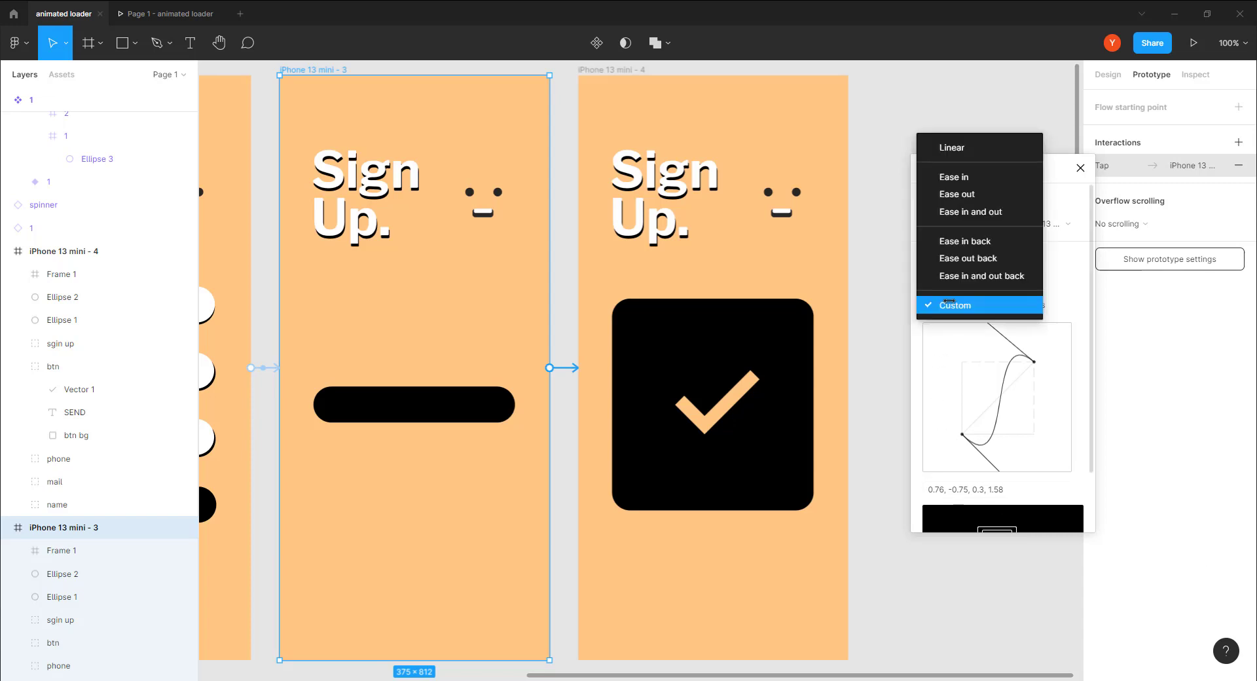
pyautogui.click(955, 258)
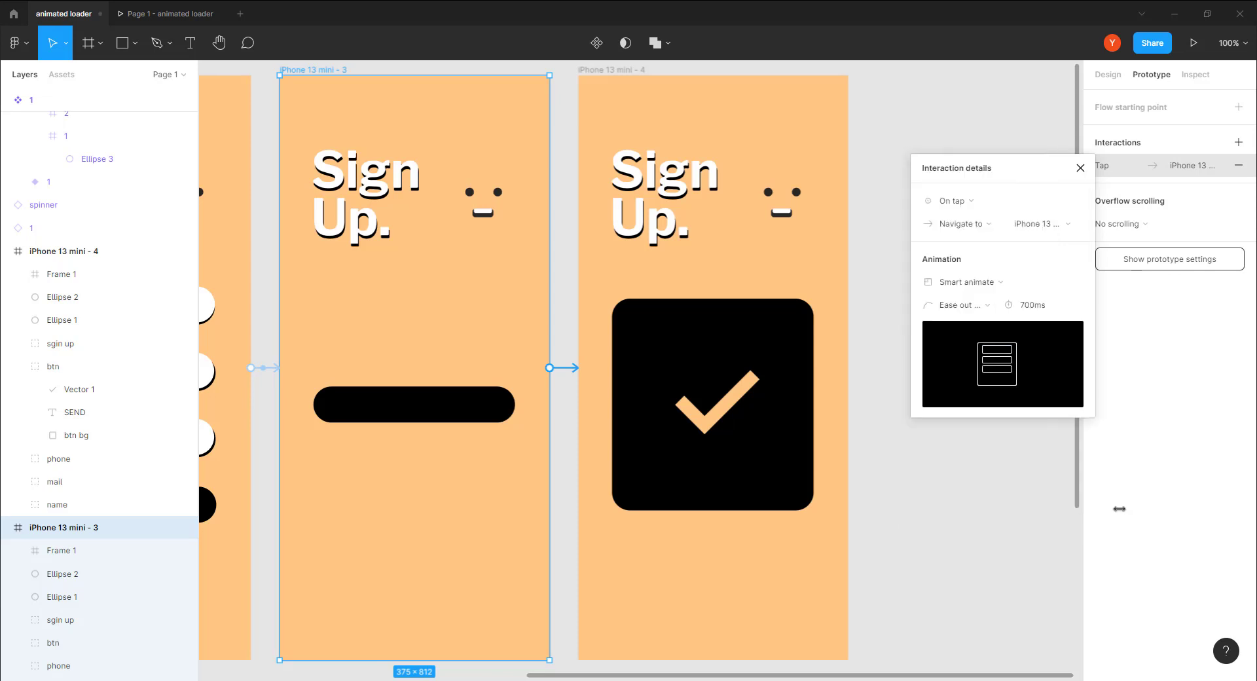
# Step: Set the animation duration of the transition from iPhone 13 mini - 3 to iPhone 13 mini - 4 to 600 ms
pyautogui.click(1030, 307)
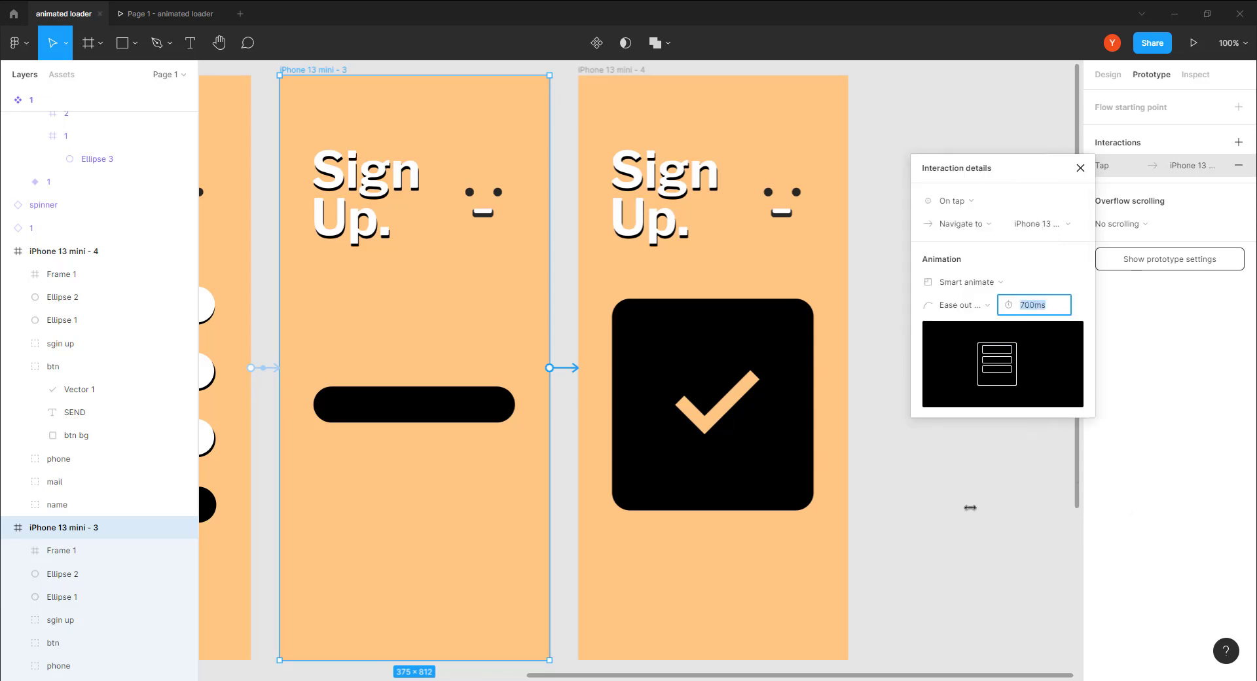
pyautogui.write('600')
pyautogui.press('Return')
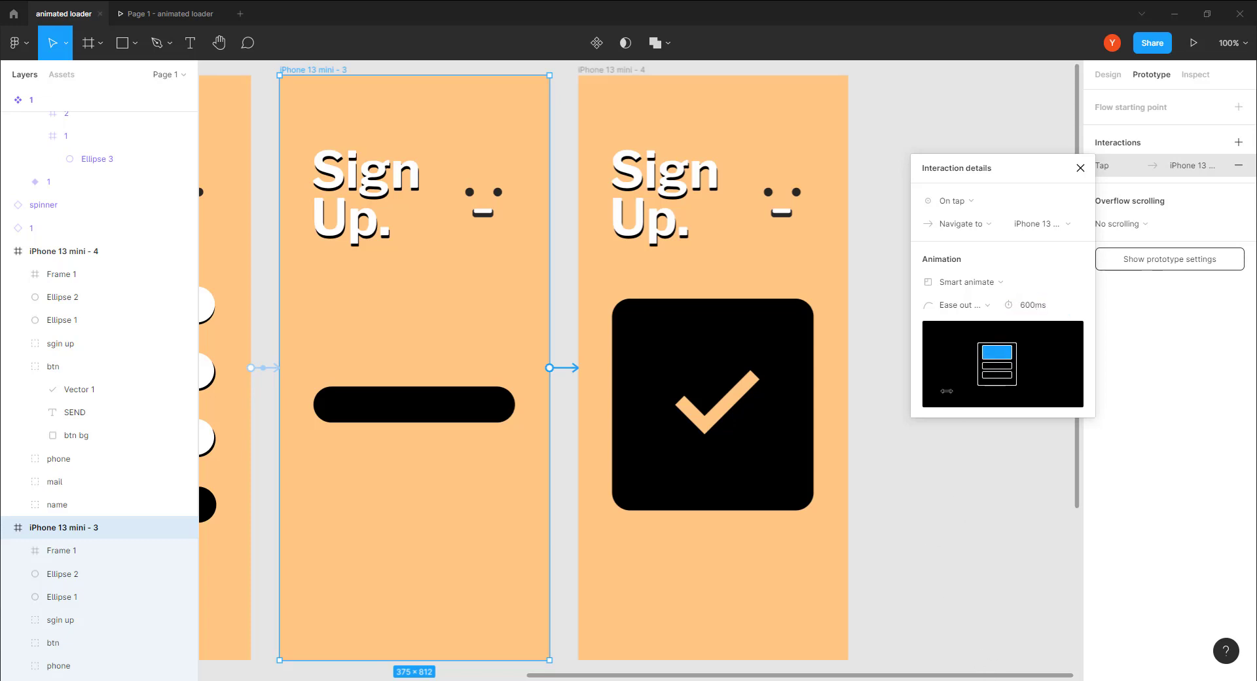
# Step: Change the trigger of the transition between the third and fourth screens to After delay, with a delay of 100 ms
pyautogui.click(953, 200)
pyautogui.click(960, 383)
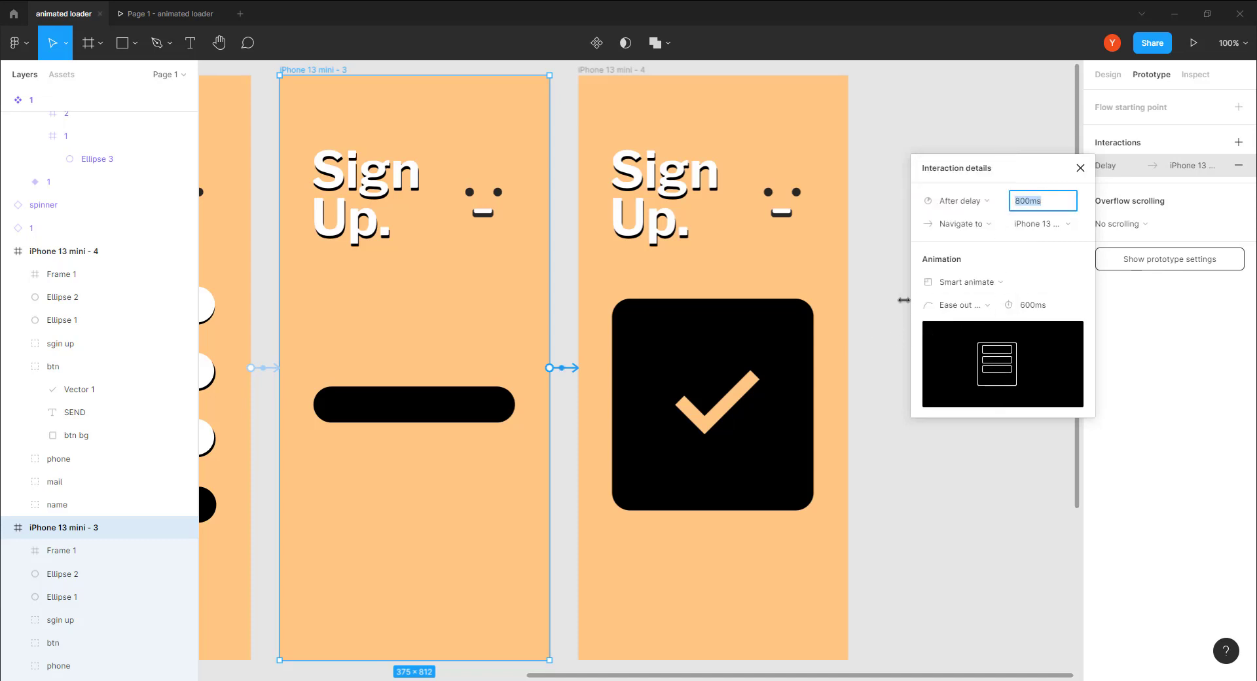
pyautogui.write('1')
pyautogui.press('Return')
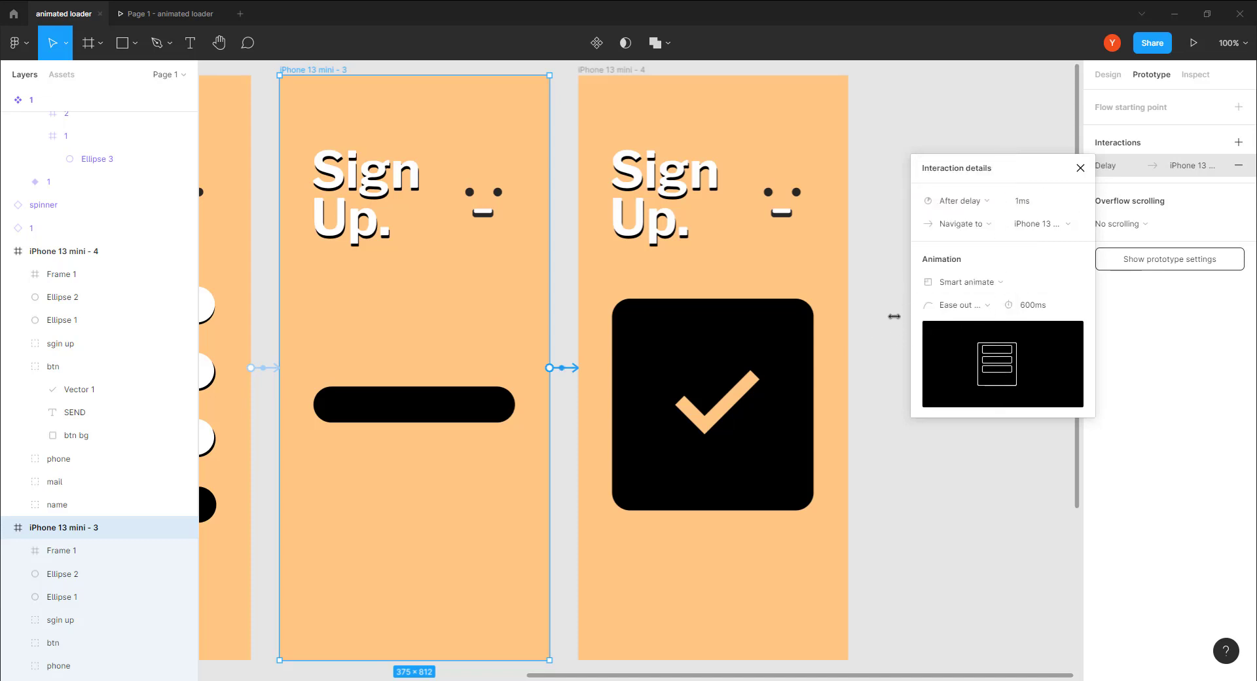
pyautogui.click(1014, 200)
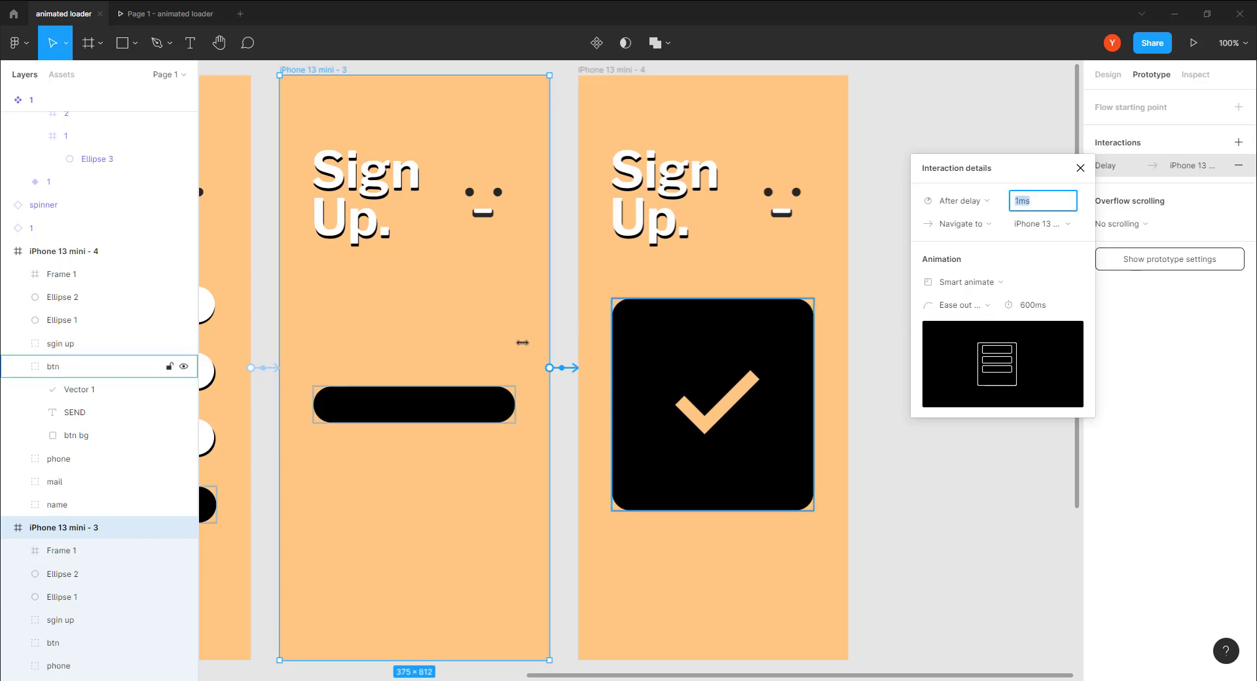
pyautogui.write('100')
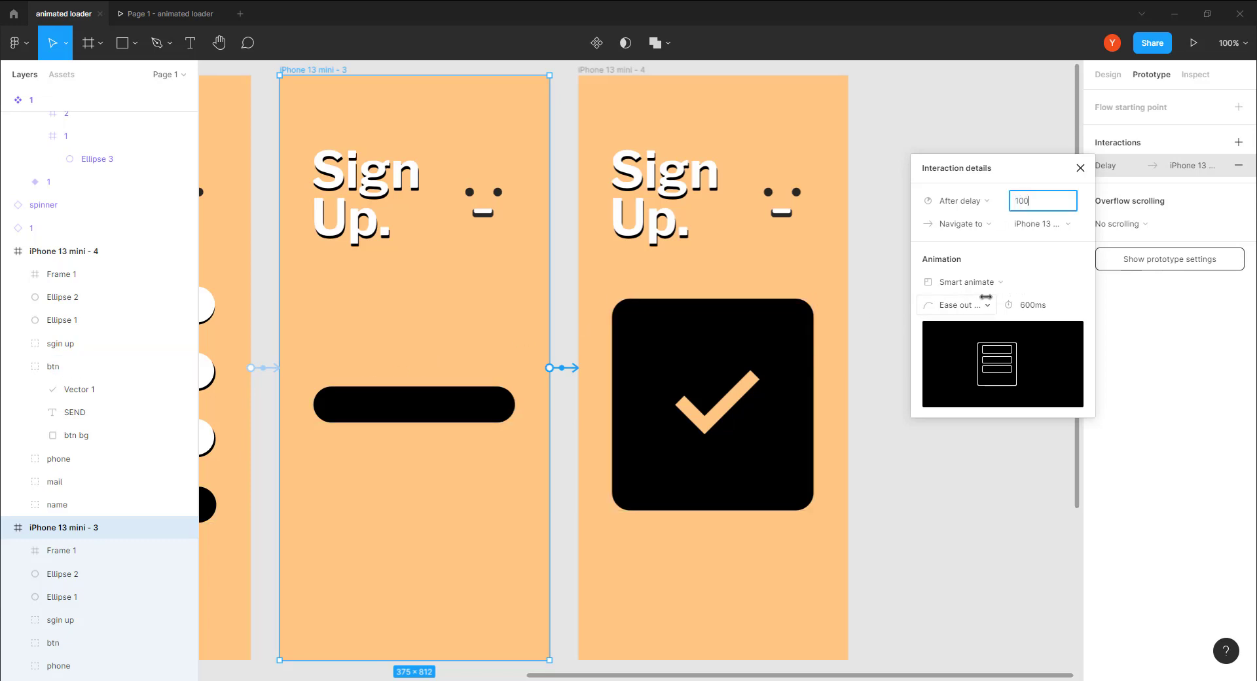
pyautogui.press('Return')
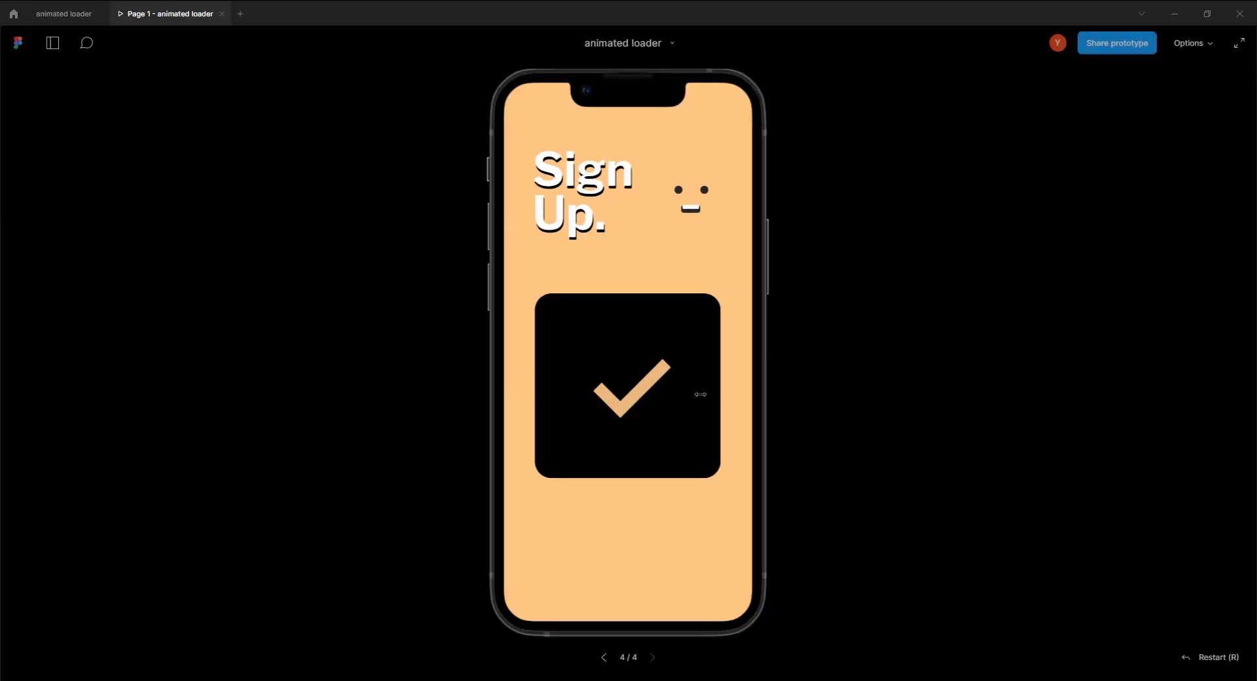
# Step: Restart the prototype preview to check the transition timing, and return to the design file
pyautogui.click(161, 13)
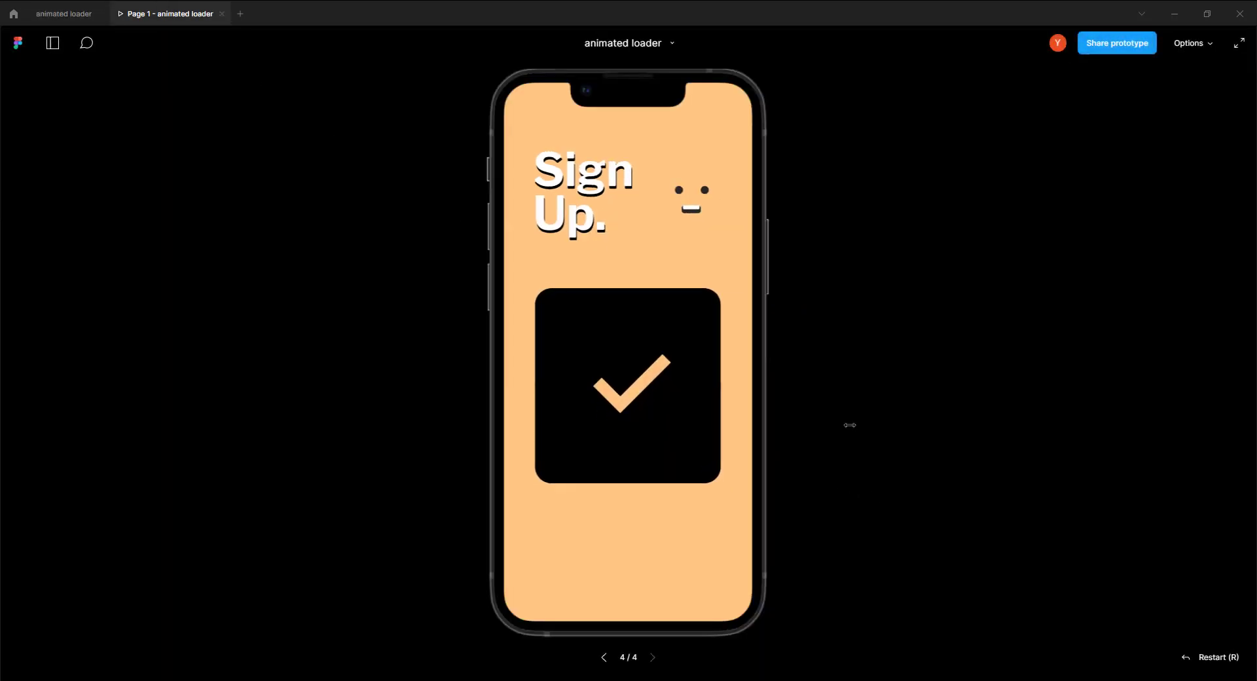
pyautogui.click(1216, 658)
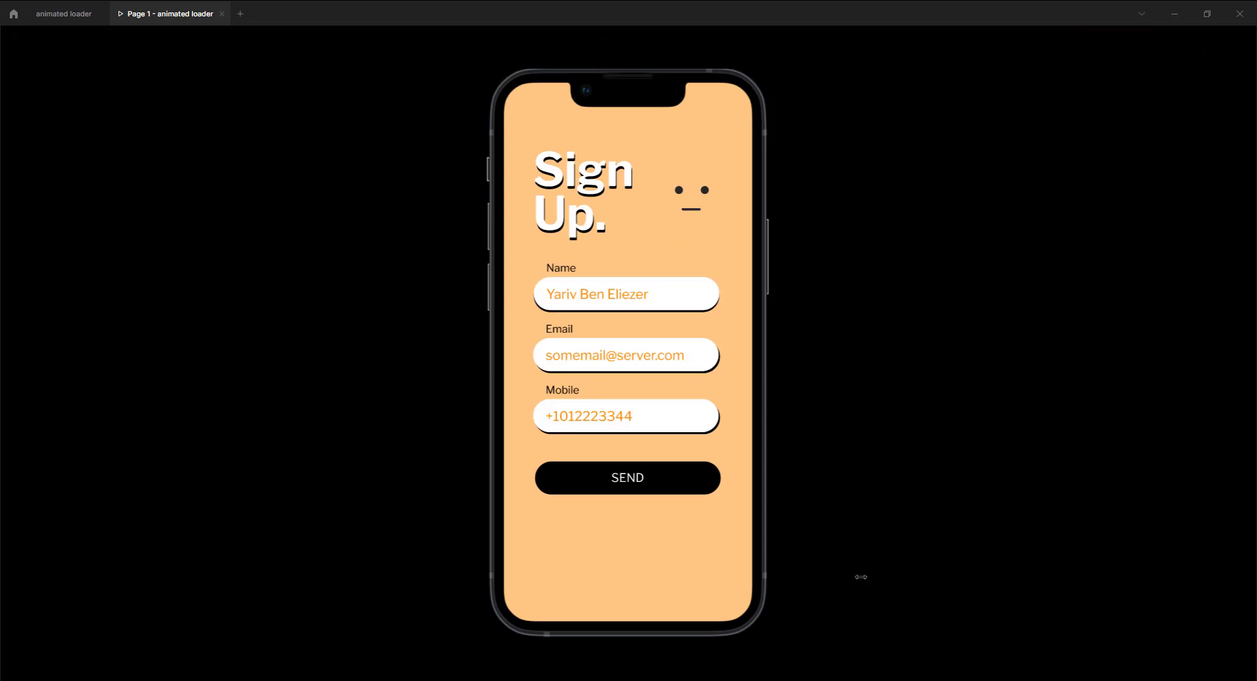
pyautogui.click(64, 13)
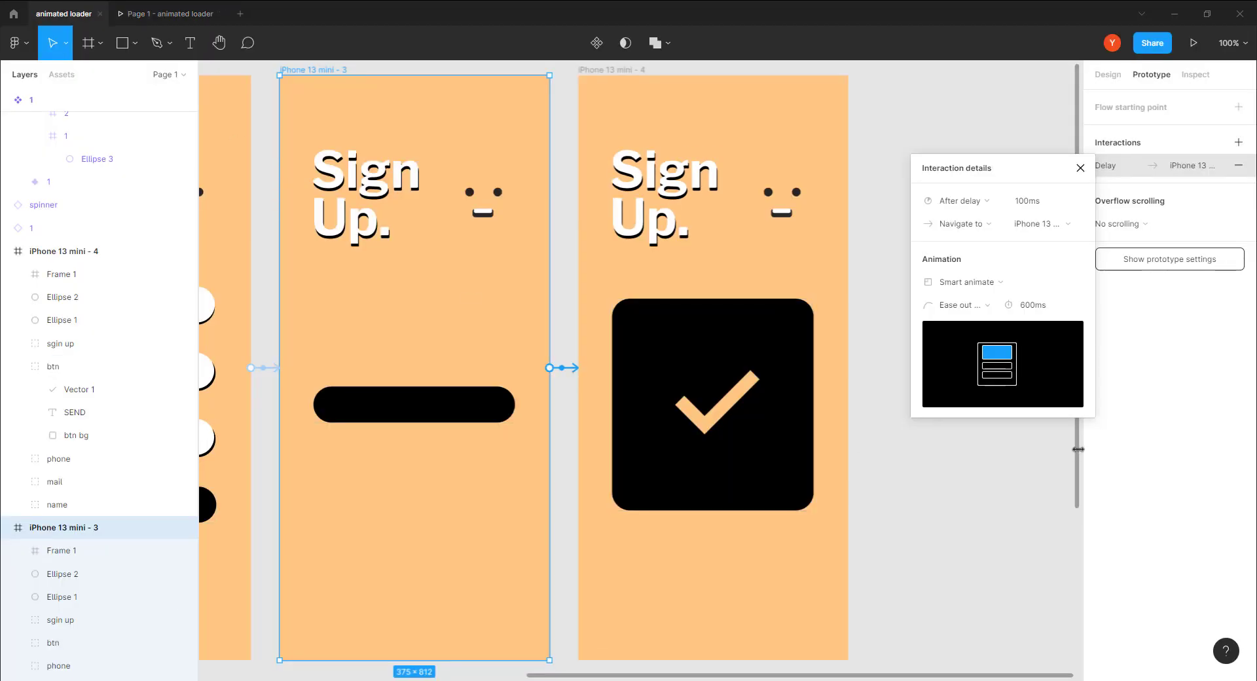
# Step: Shorten the check-mark transition's animation duration to 400 ms and check it in the prototype preview
pyautogui.click(1040, 309)
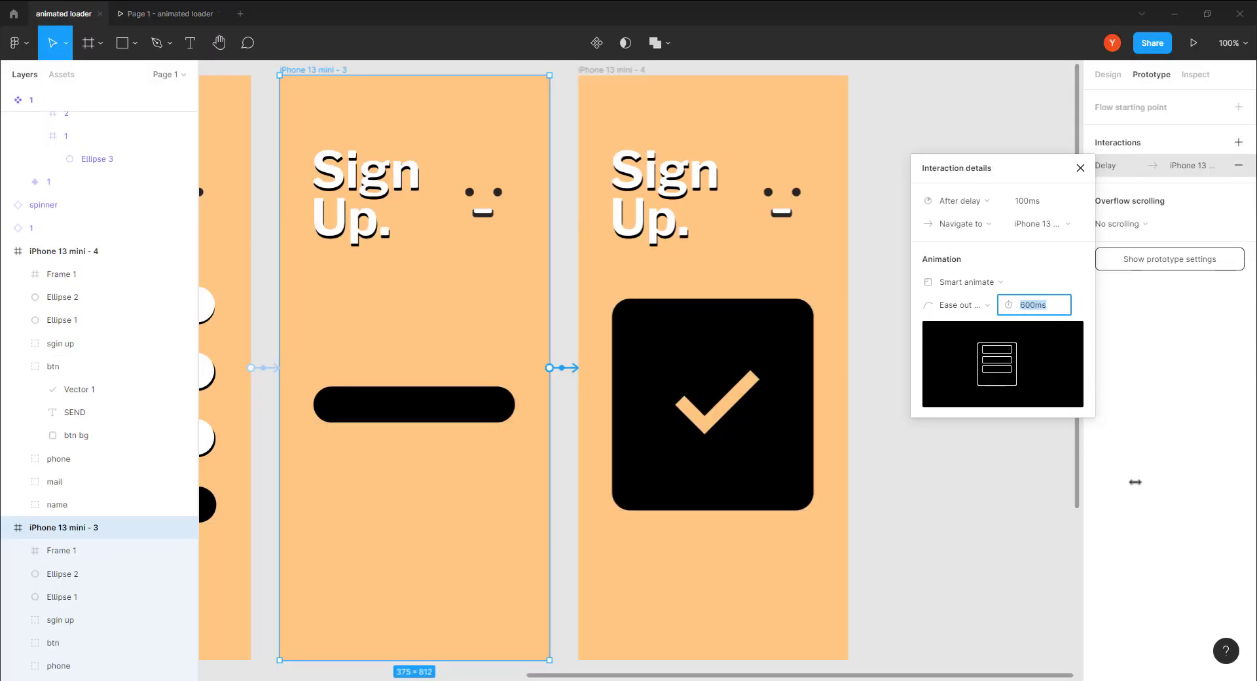
pyautogui.write('400')
pyautogui.press('Return')
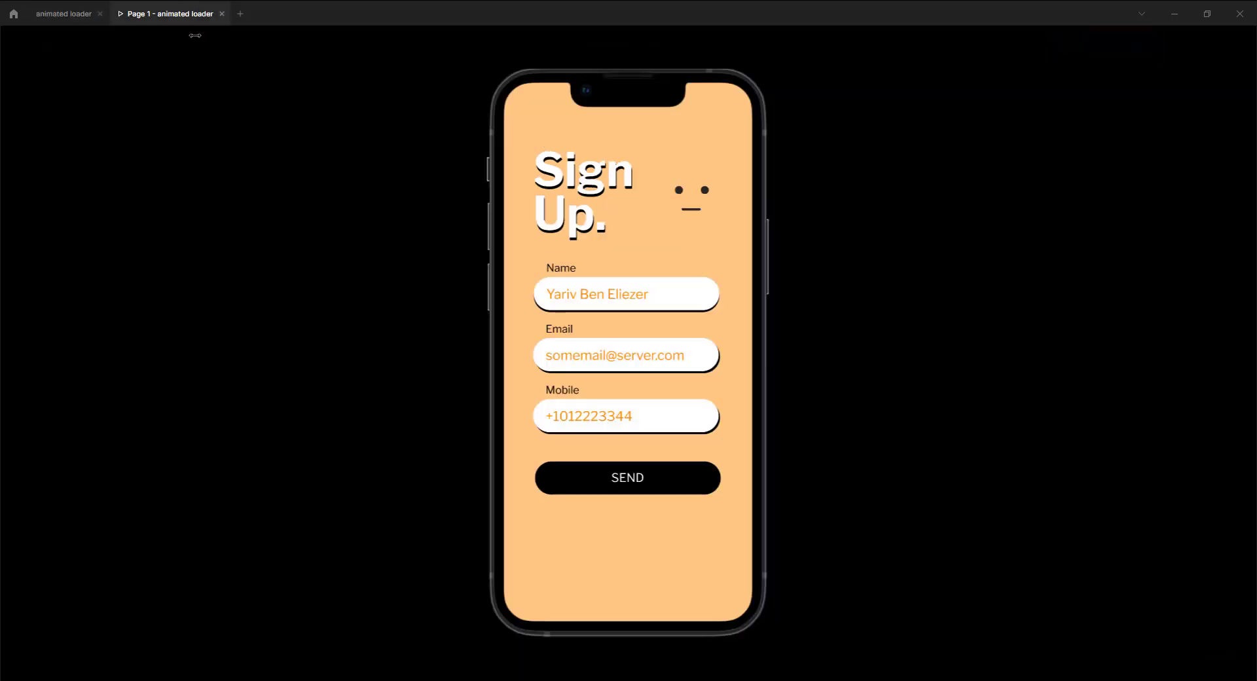
pyautogui.click(178, 13)
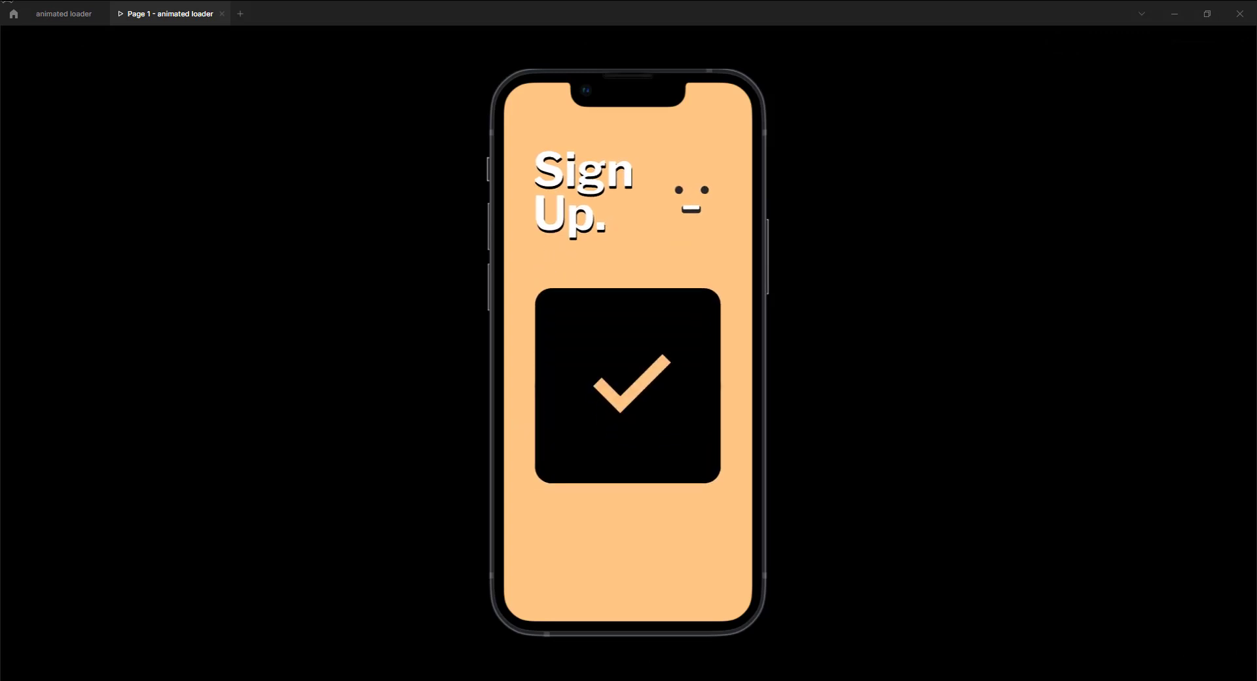
pyautogui.click(64, 13)
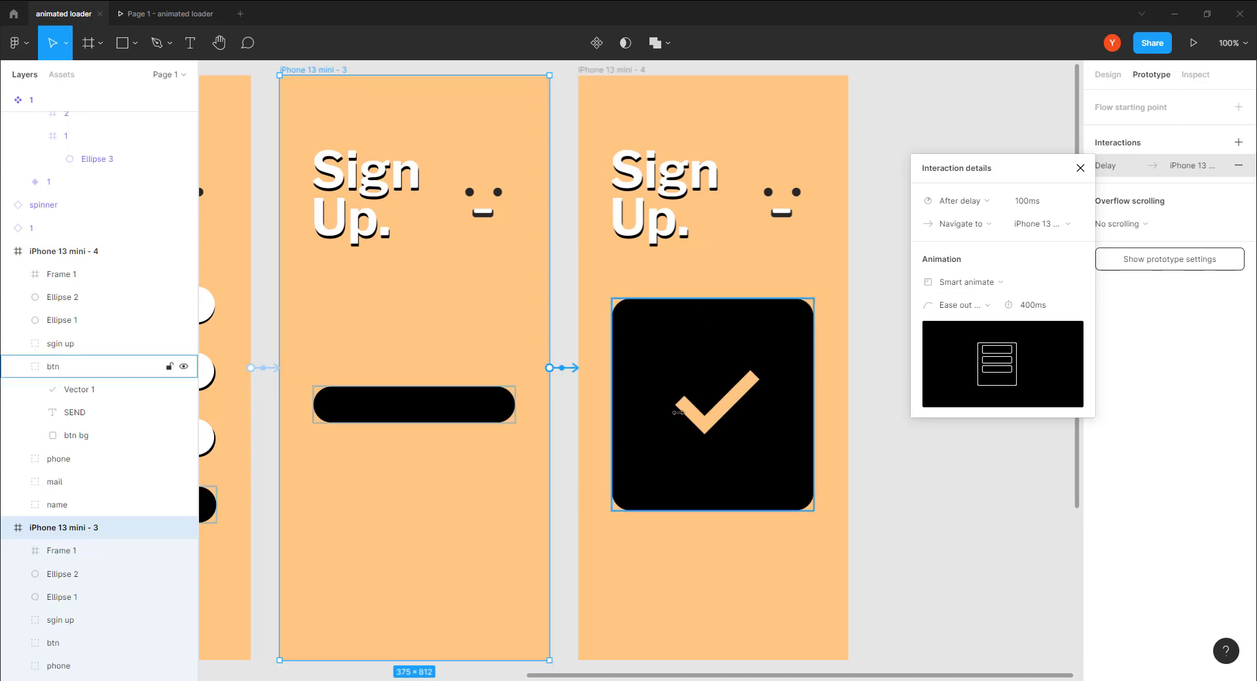
# Step: Reopen the interaction from iPhone 13 mini - 3 to iPhone 13 mini - 4 and set its delay to 300 ms
pyautogui.click(423, 406)
pyautogui.click(320, 82)
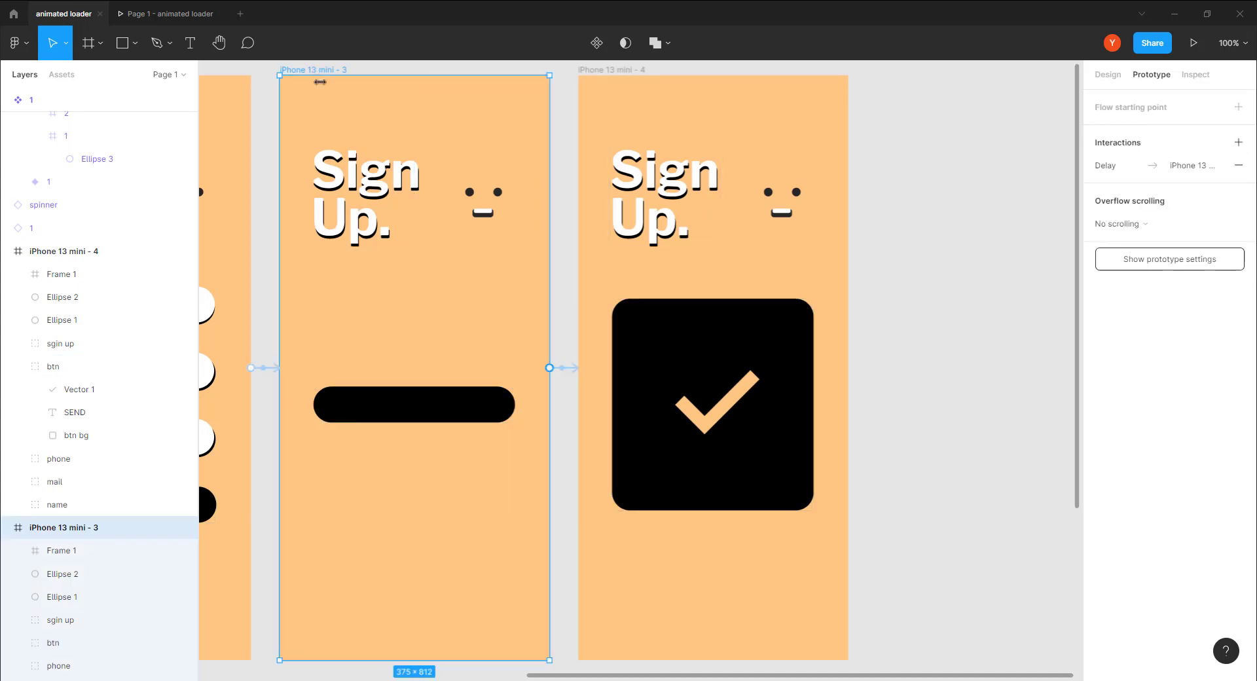
pyautogui.click(565, 367)
pyautogui.click(1041, 201)
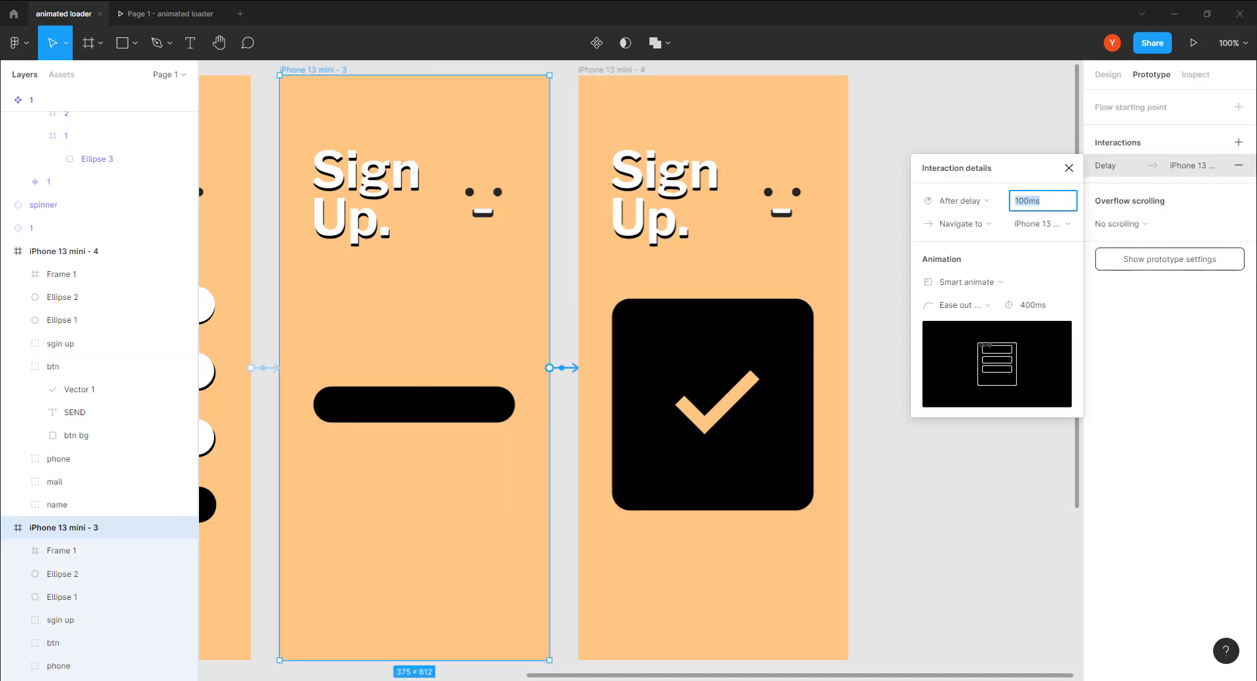
pyautogui.write('30')
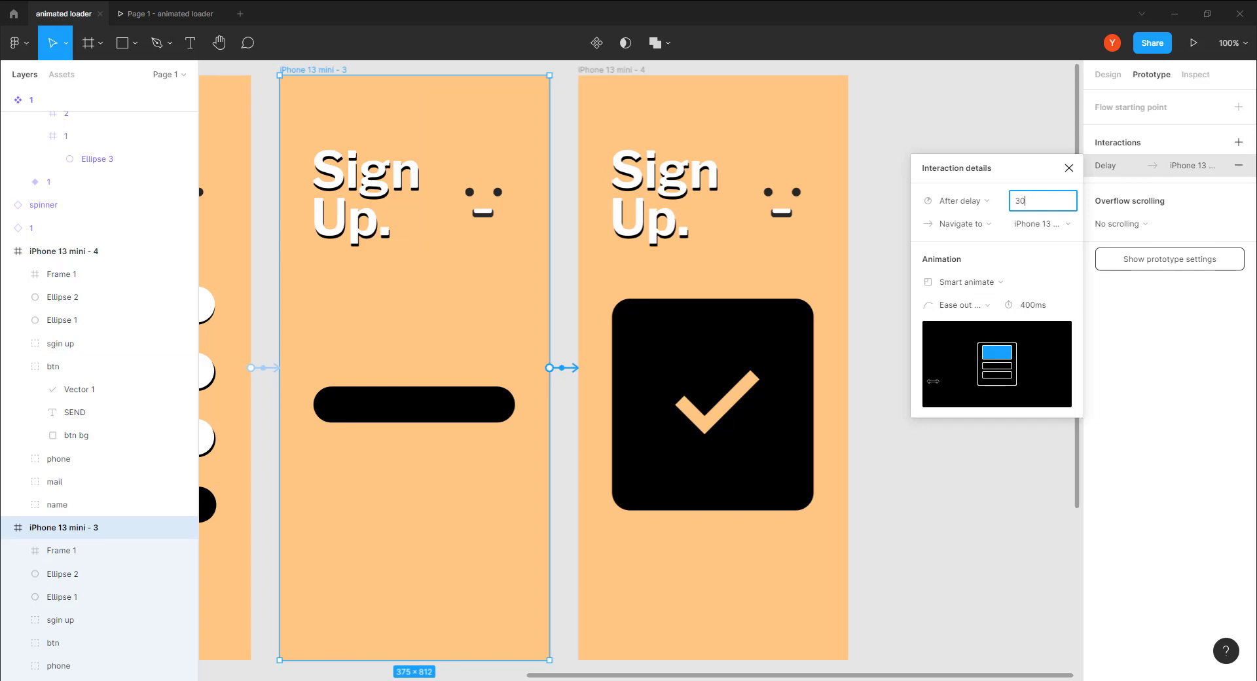
pyautogui.write('0')
pyautogui.press('Return')
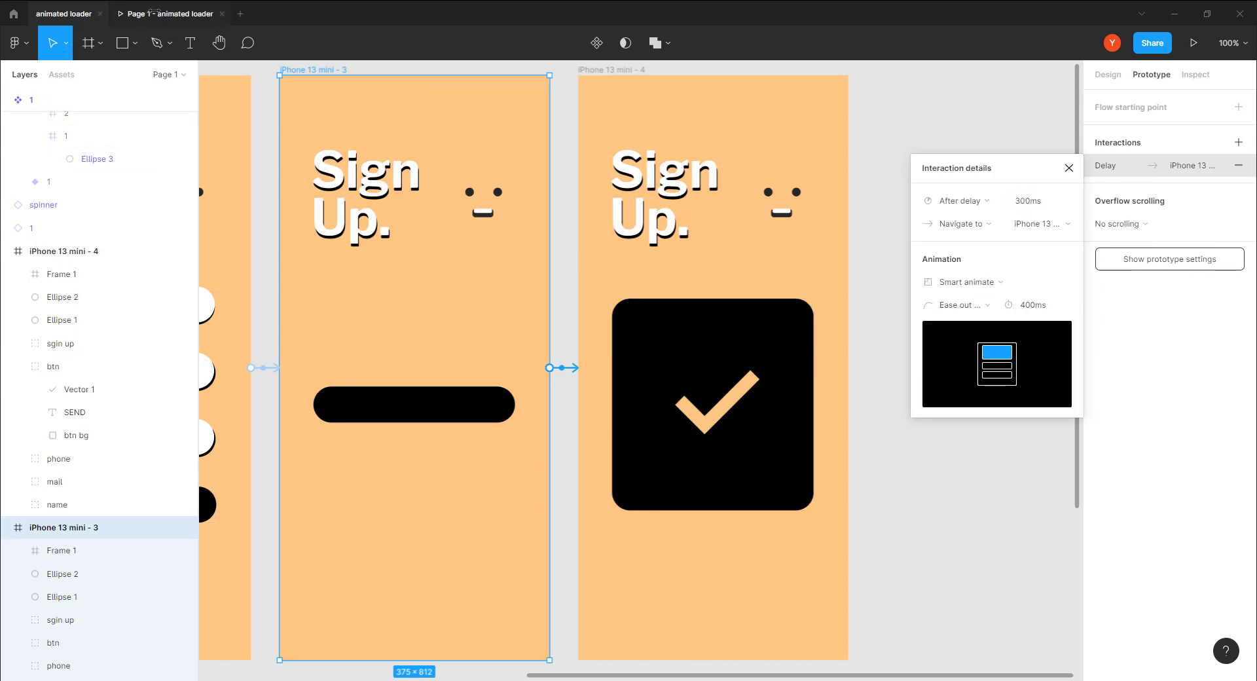
# Step: Replay the sign-up prototype from the start, and return to the transition's interaction details in the design file
pyautogui.click(154, 12)
pyautogui.click(1208, 659)
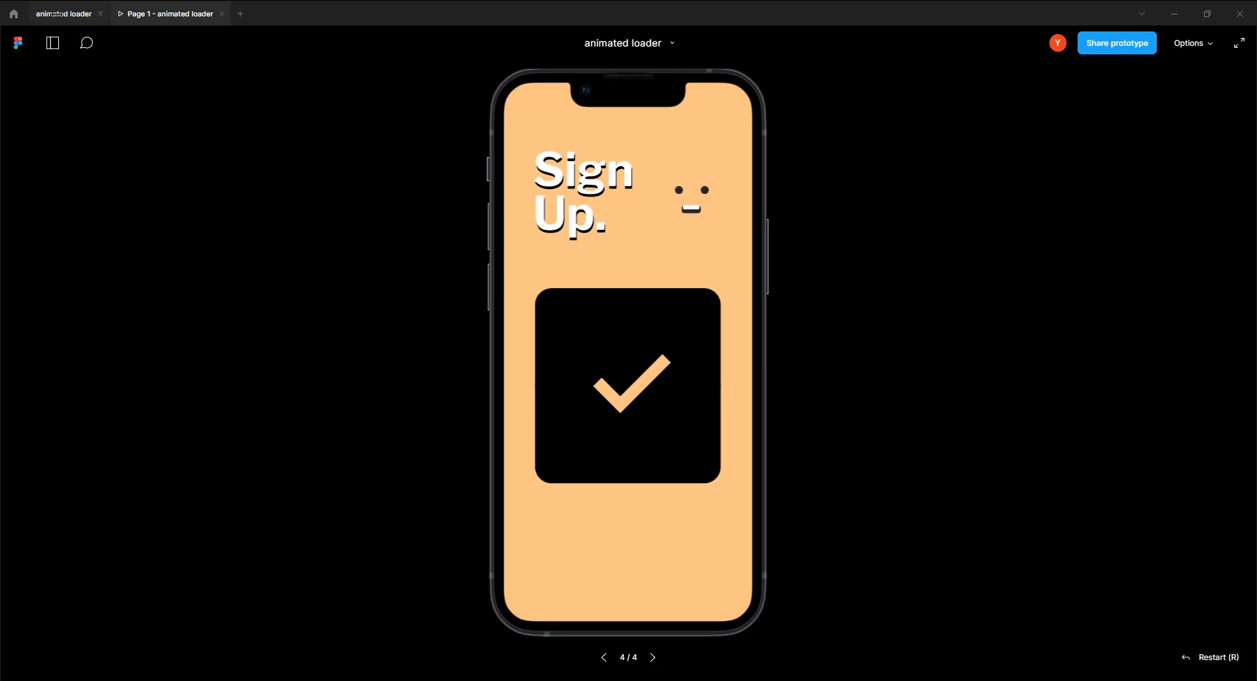
pyautogui.click(56, 13)
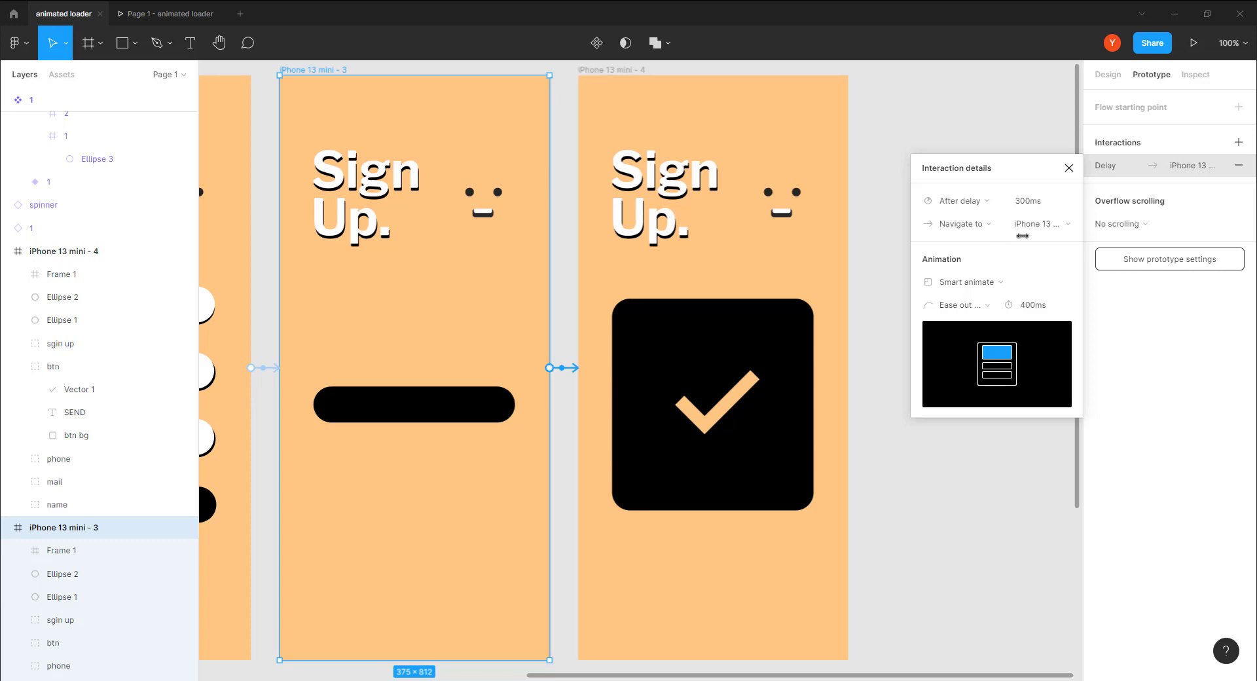
pyautogui.moveTo(1019, 167); pyautogui.dragTo(996, 100)
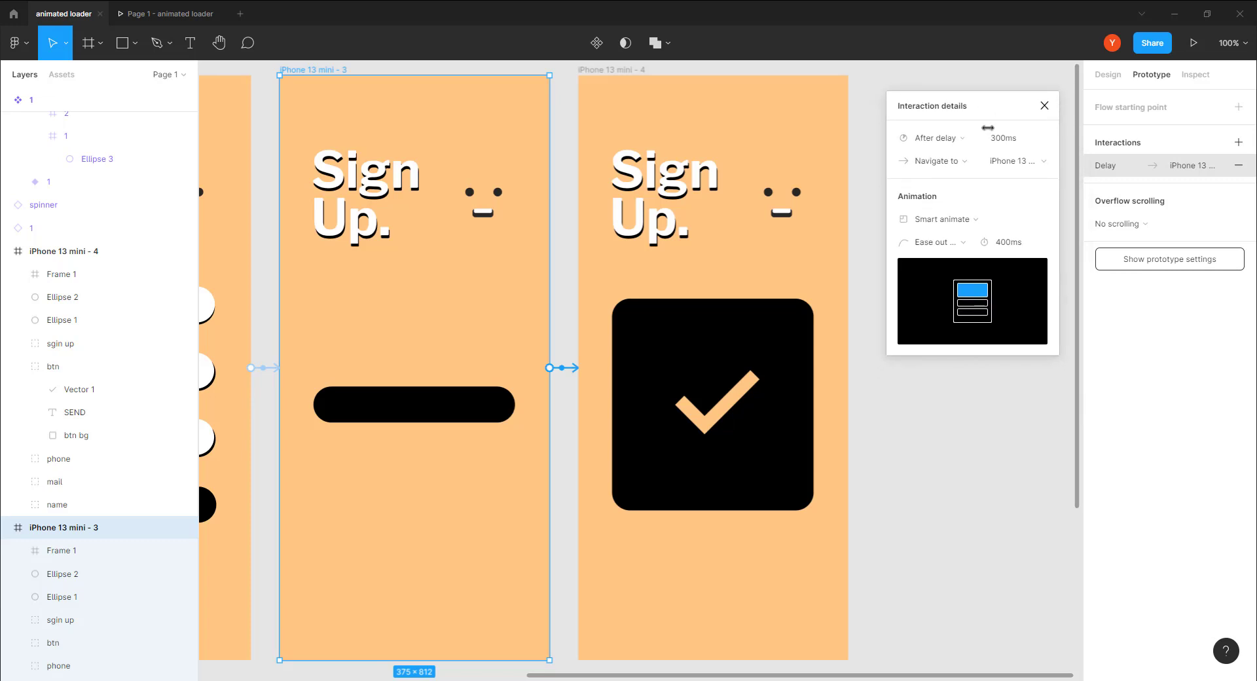